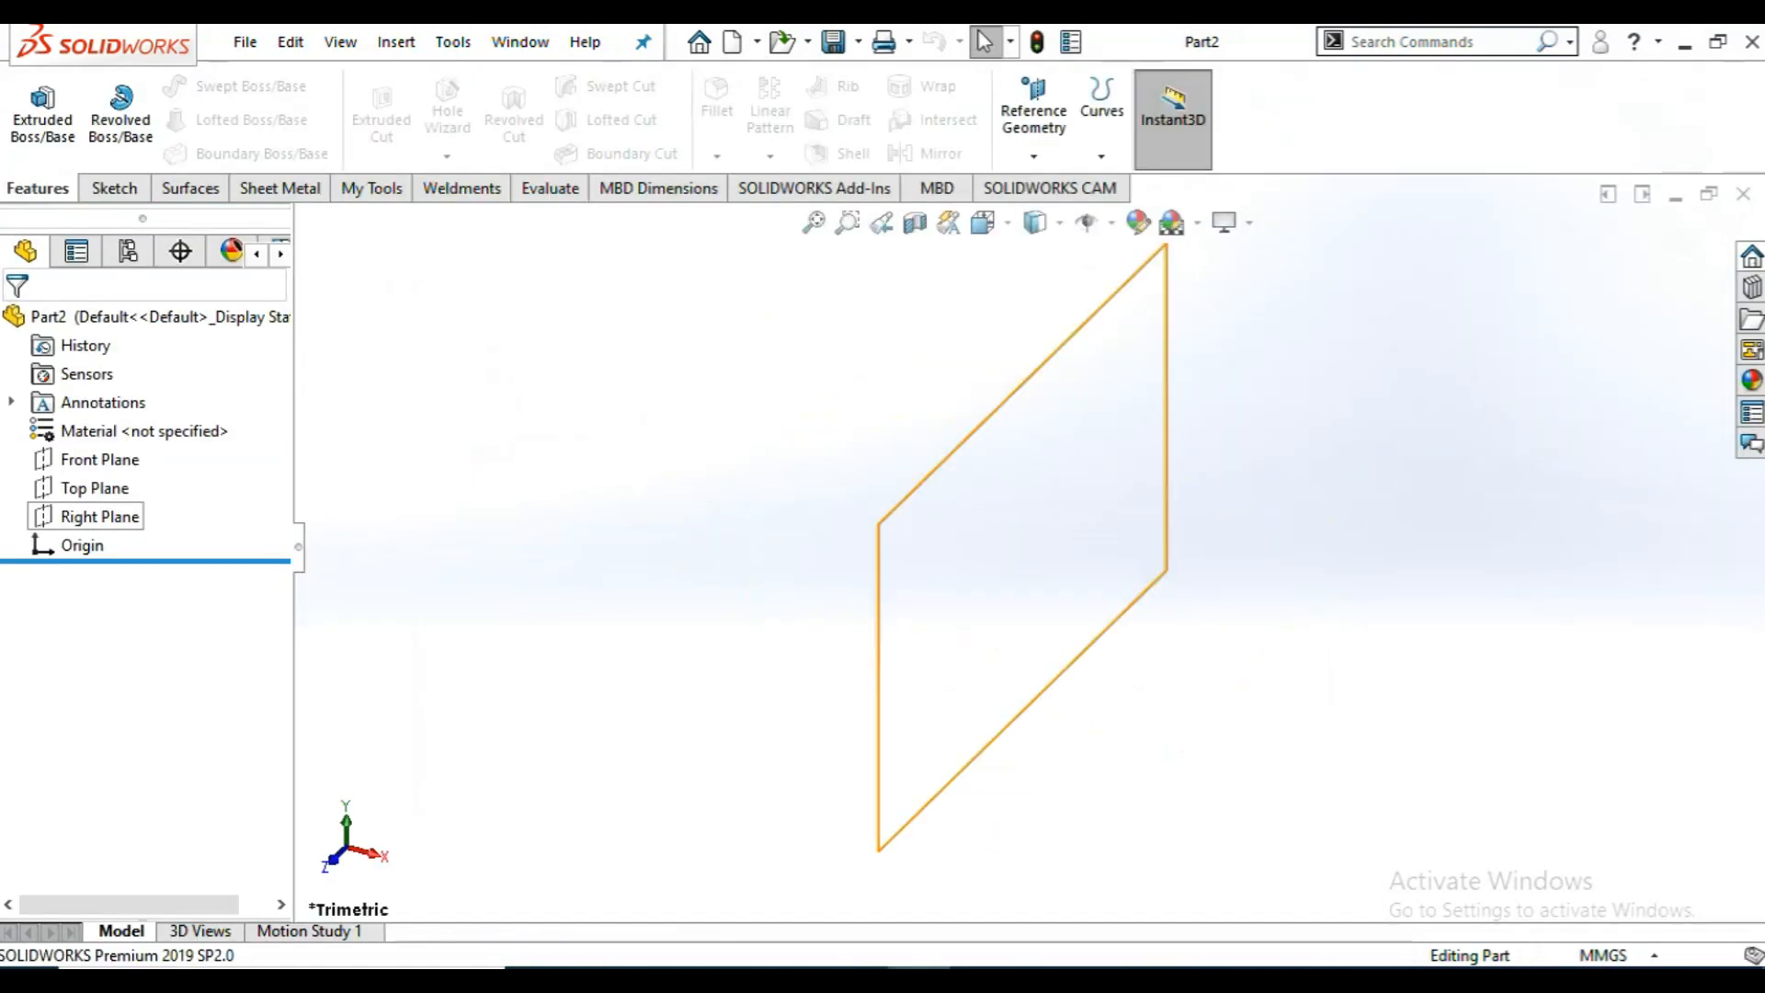
# - Sketch a center rectangle about 94 mm wide on the Top Plane, with its center left of the origin and level with it
pyautogui.click(95, 488)
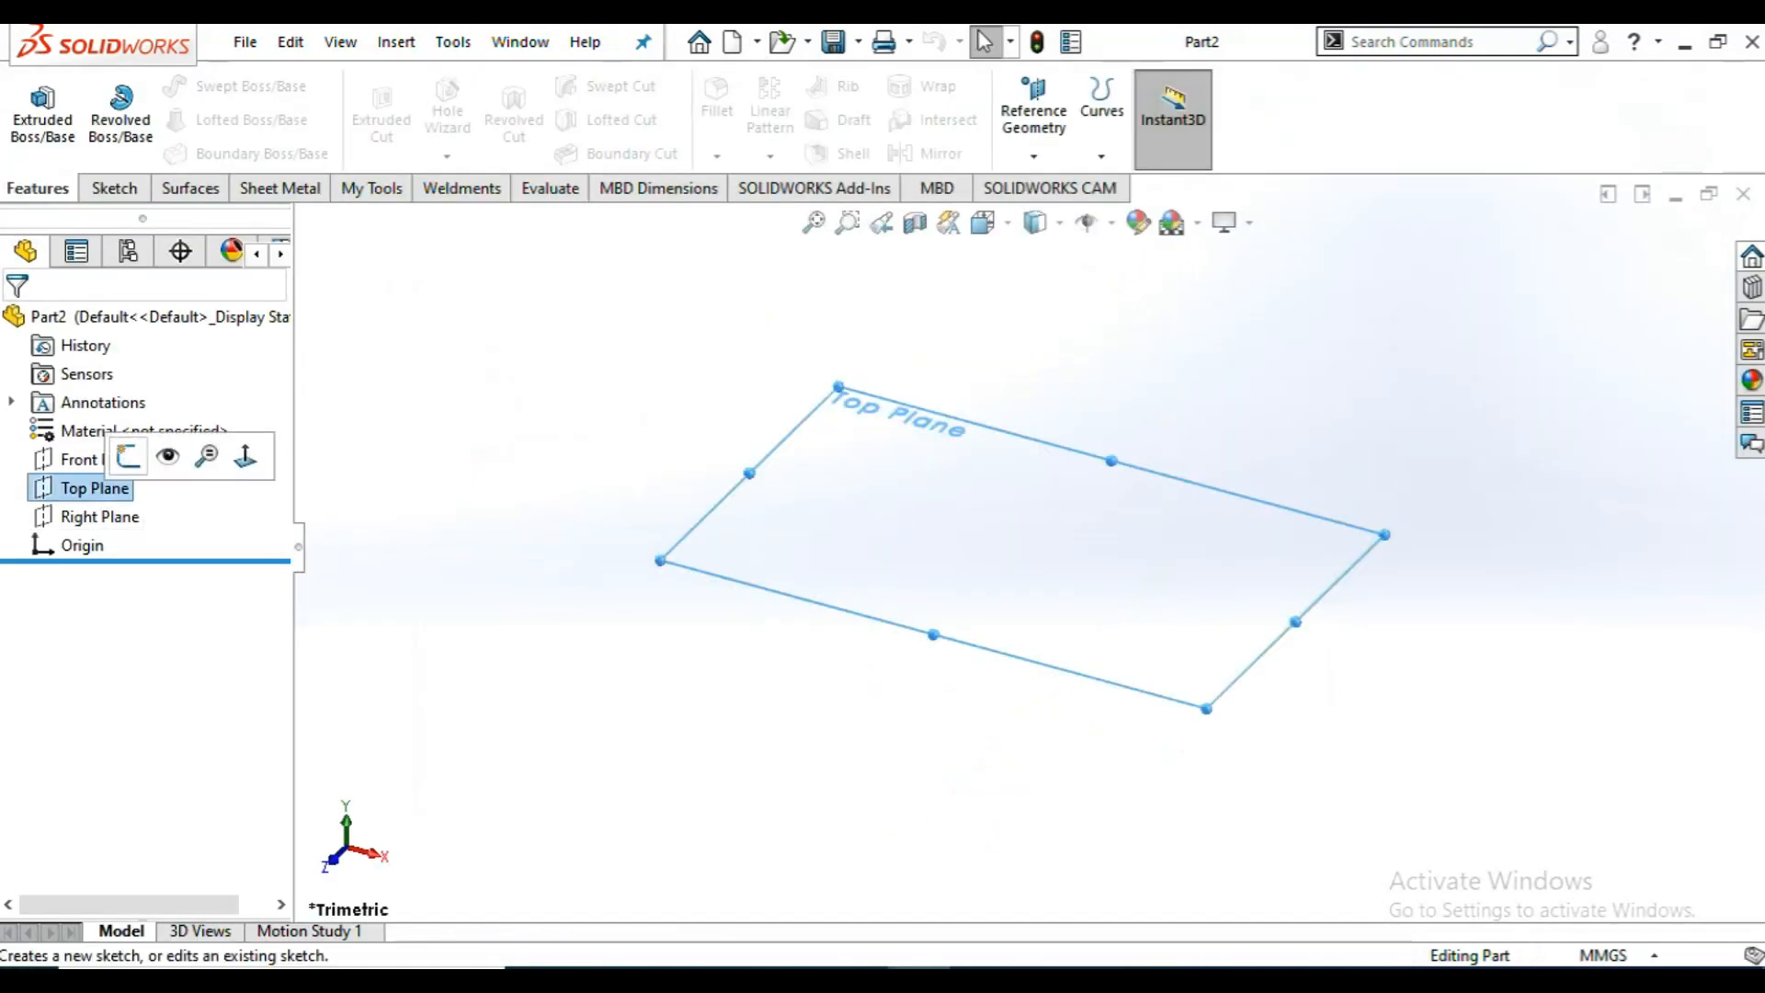
pyautogui.click(128, 456)
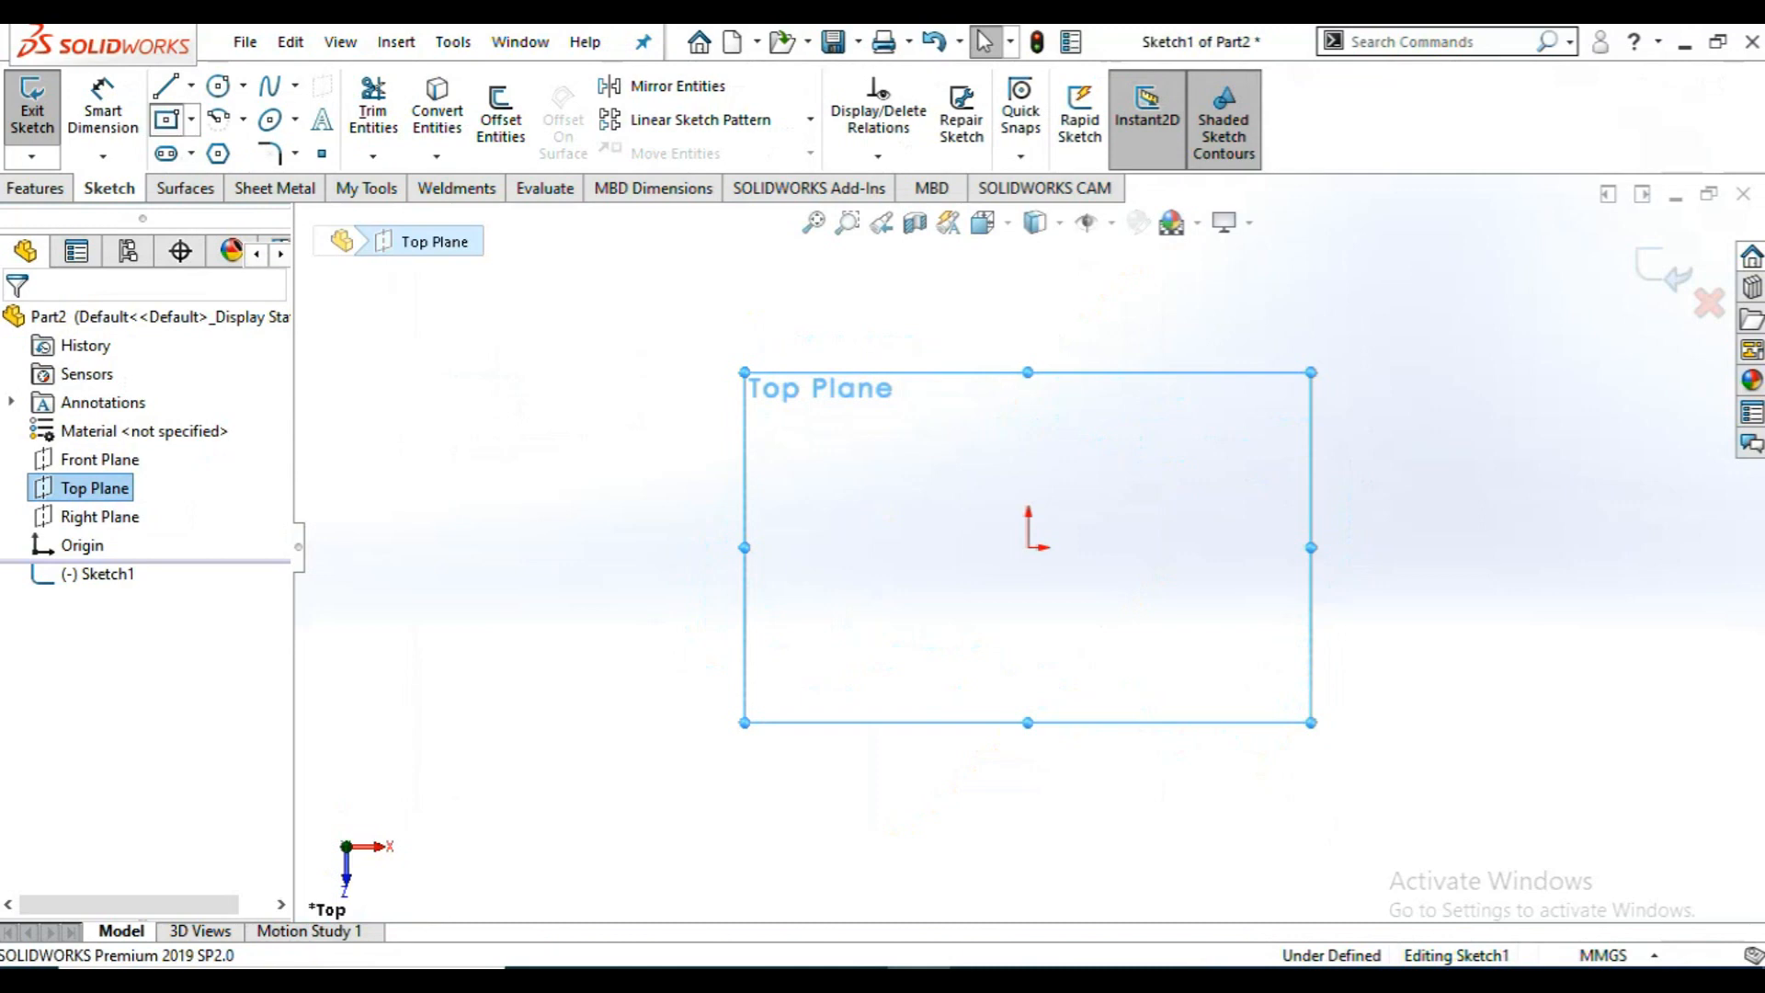
pyautogui.click(166, 119)
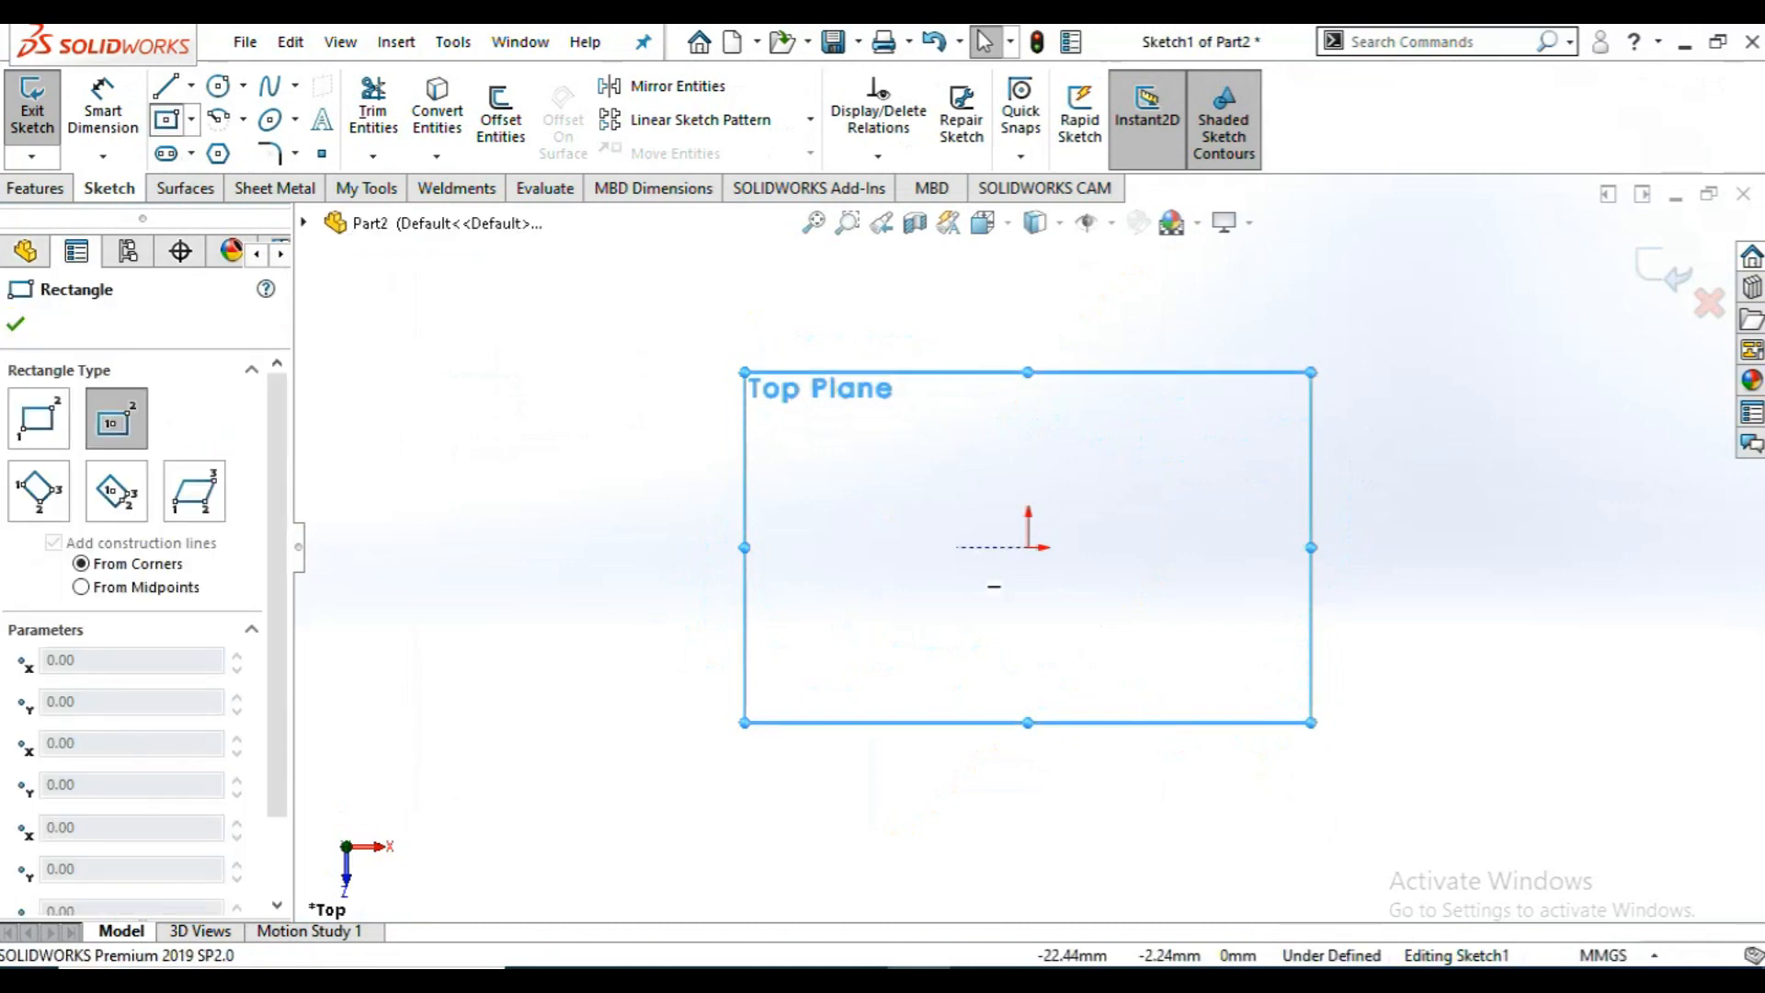
pyautogui.click(956, 547)
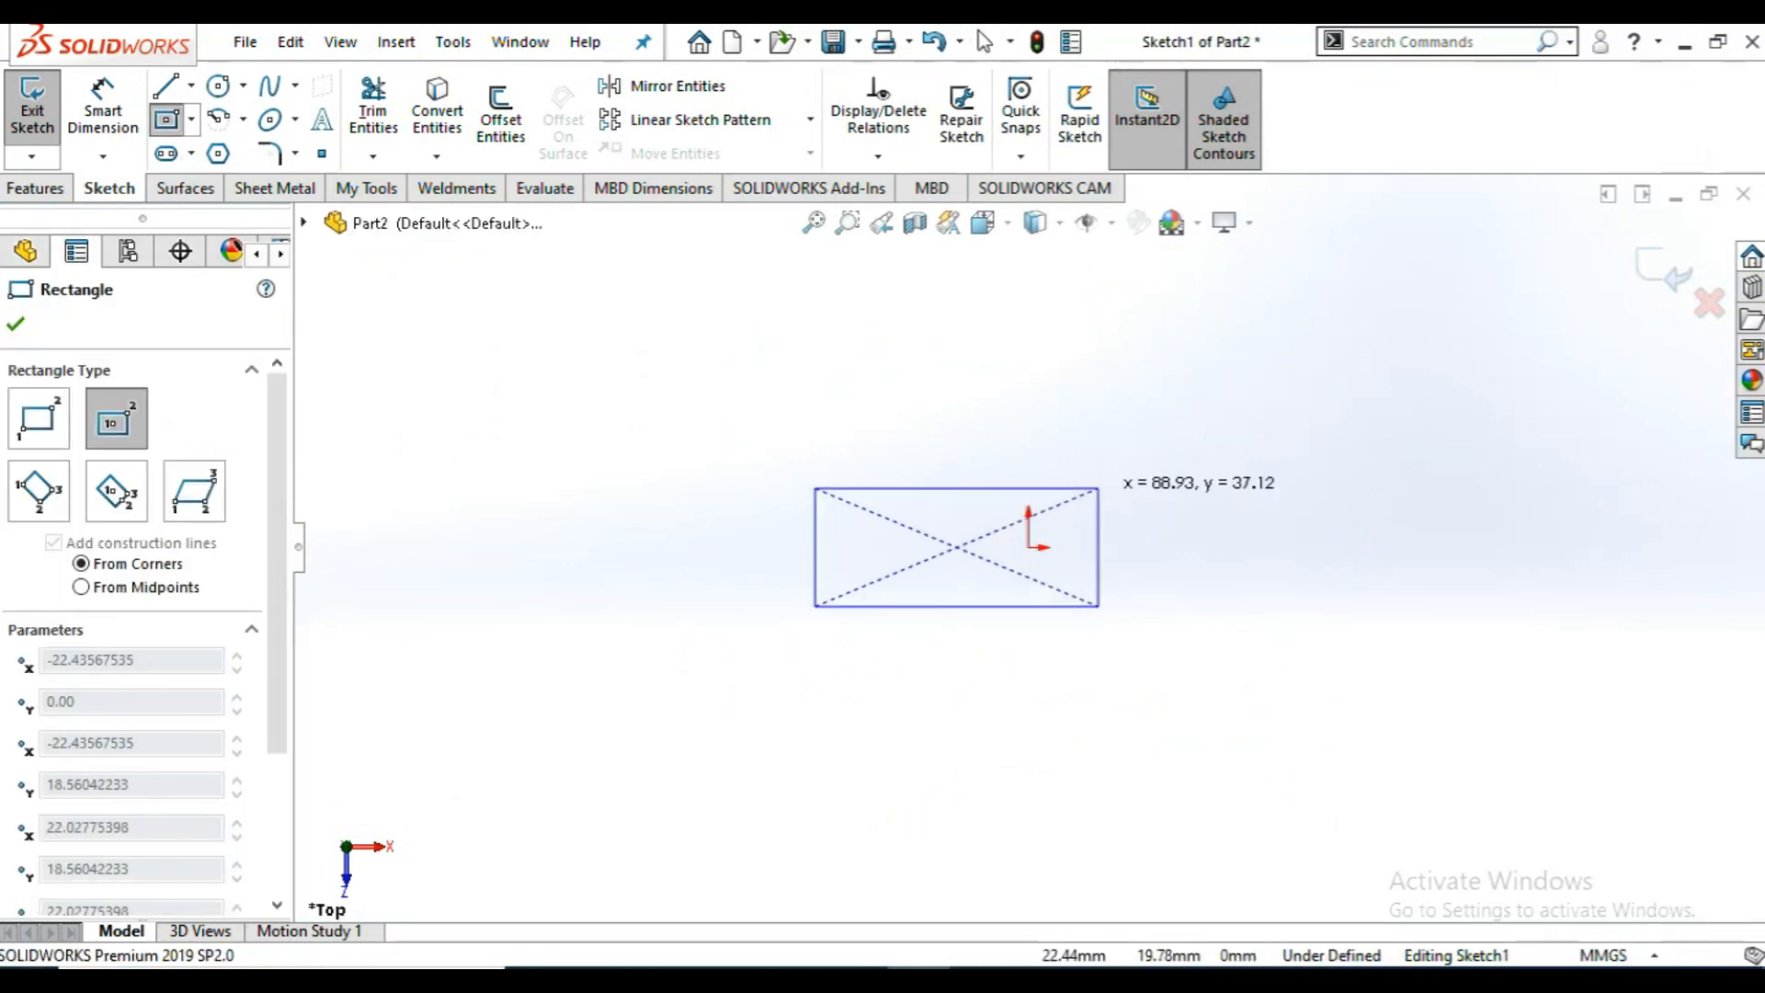
pyautogui.click(1106, 439)
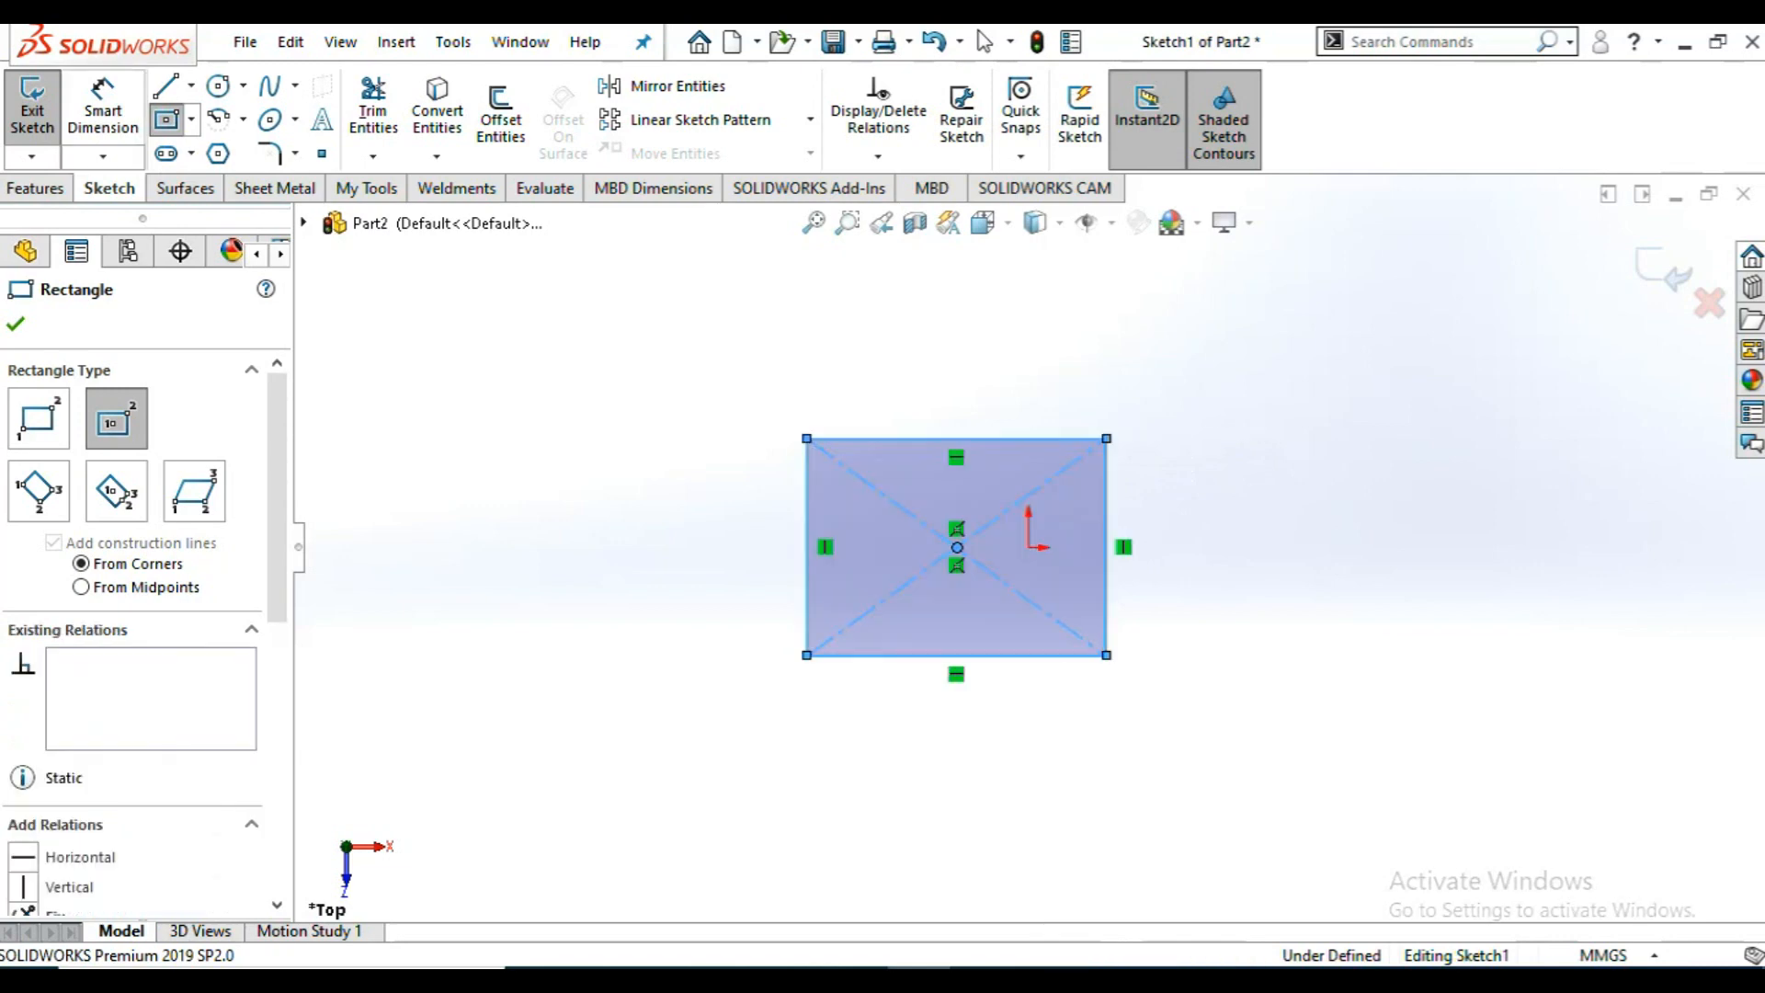
pyautogui.press('Escape')
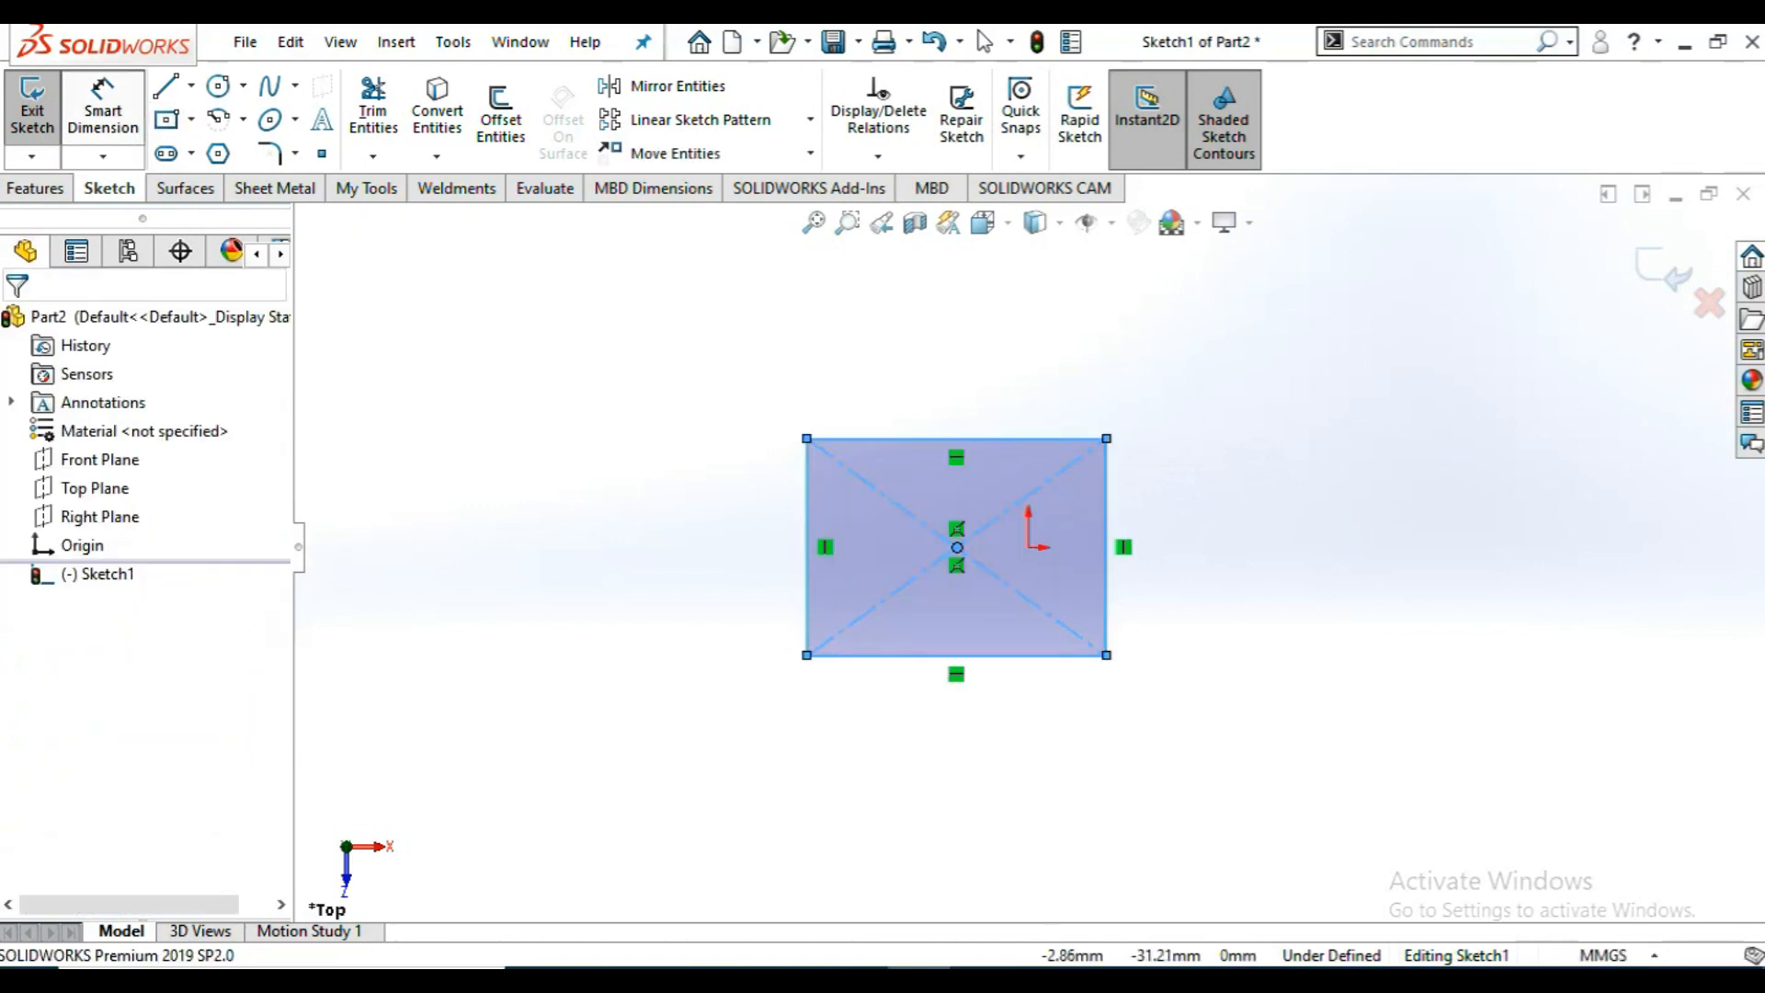
# - Dimension the rectangle 100 mm wide along its lower edge and 75 mm high along its left edge
pyautogui.press('d')
pyautogui.click(919, 655)
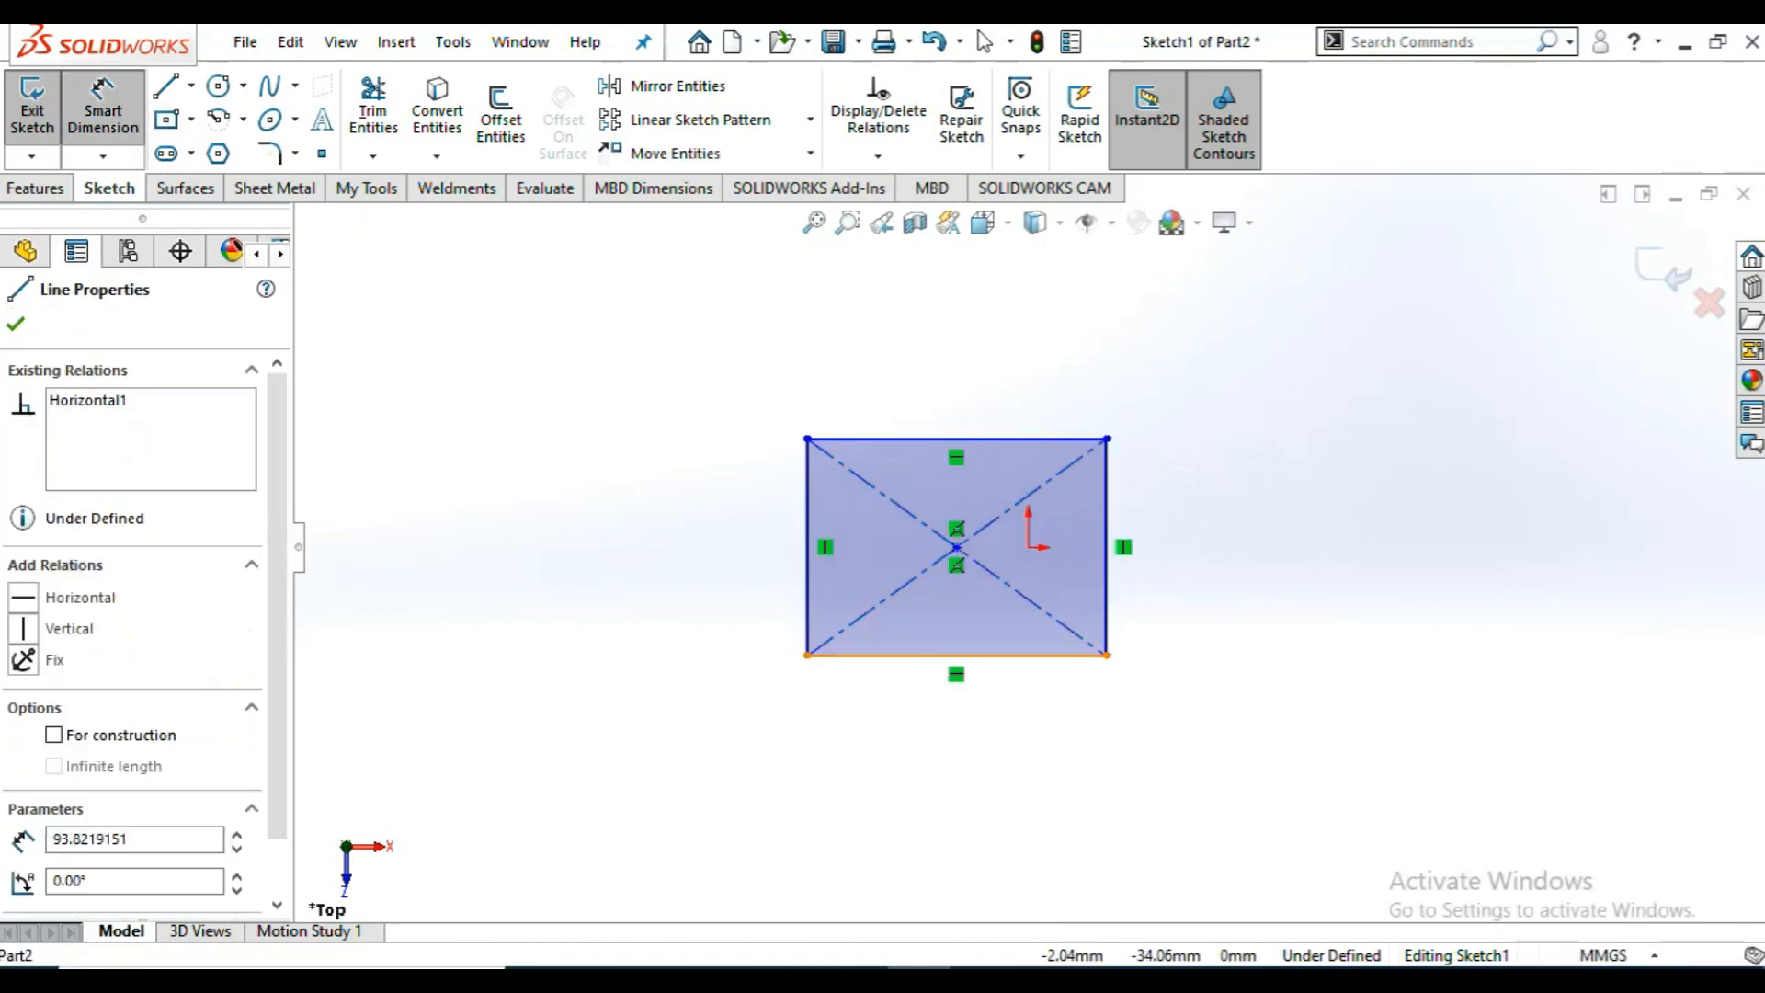
pyautogui.click(972, 733)
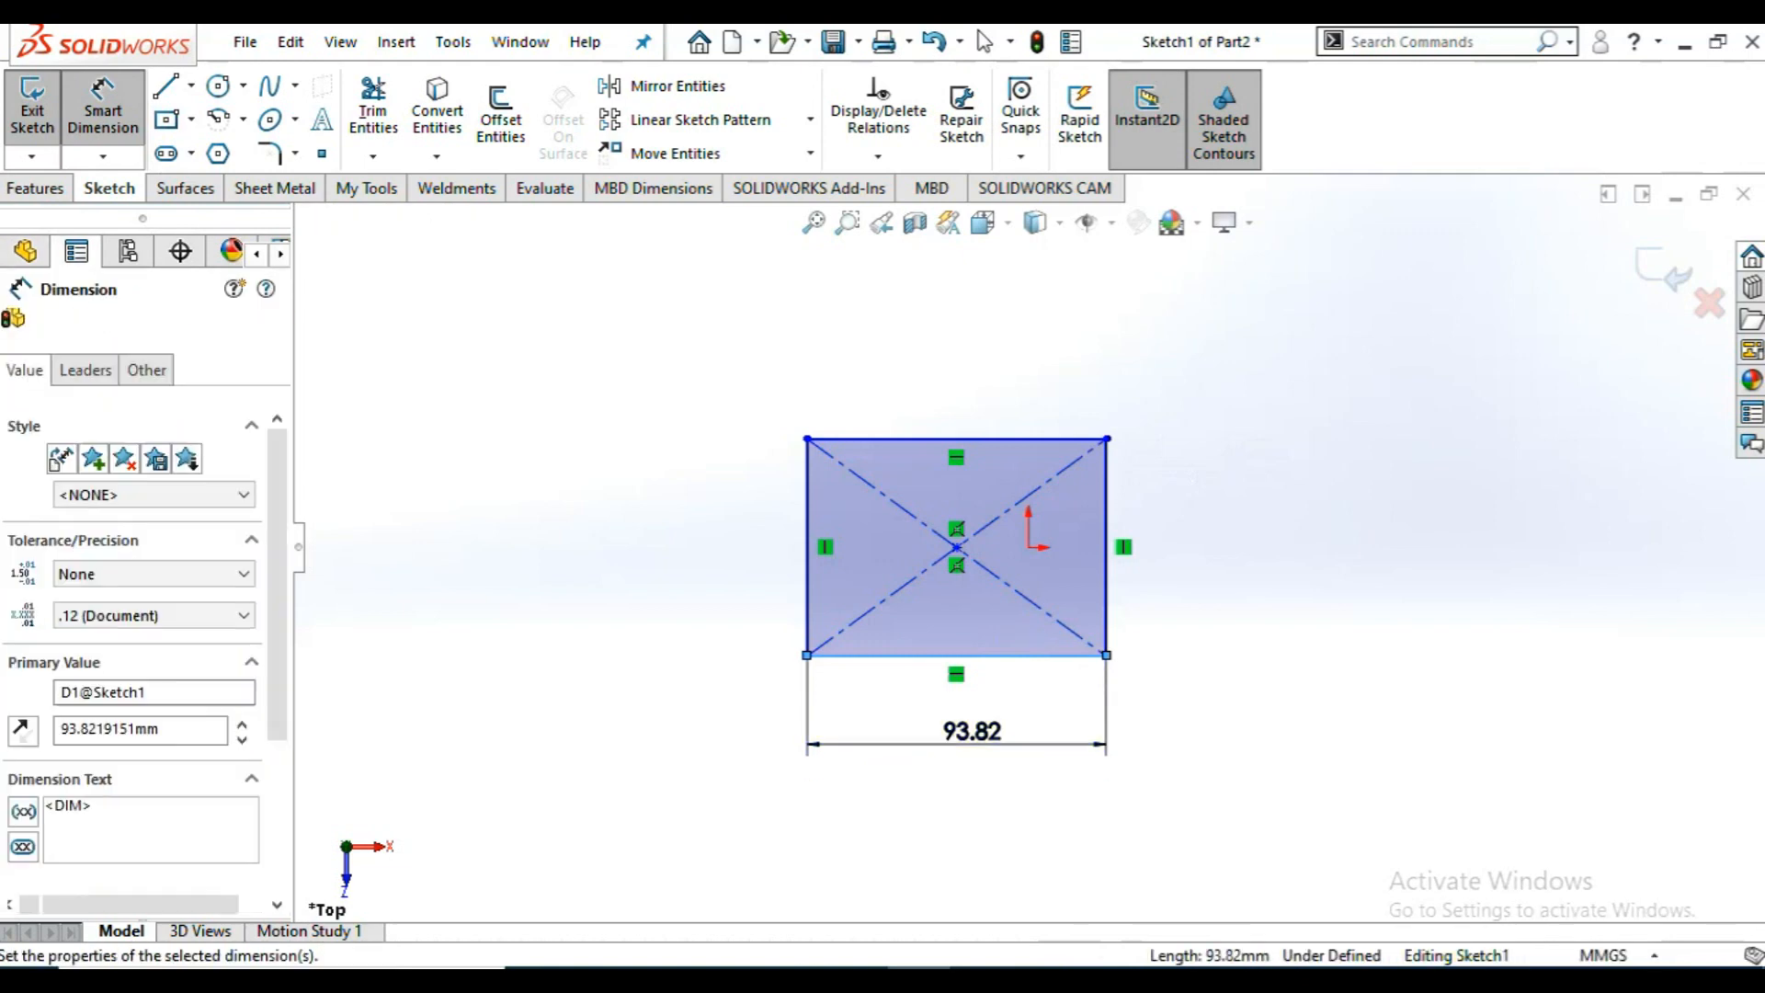
pyautogui.write('100')
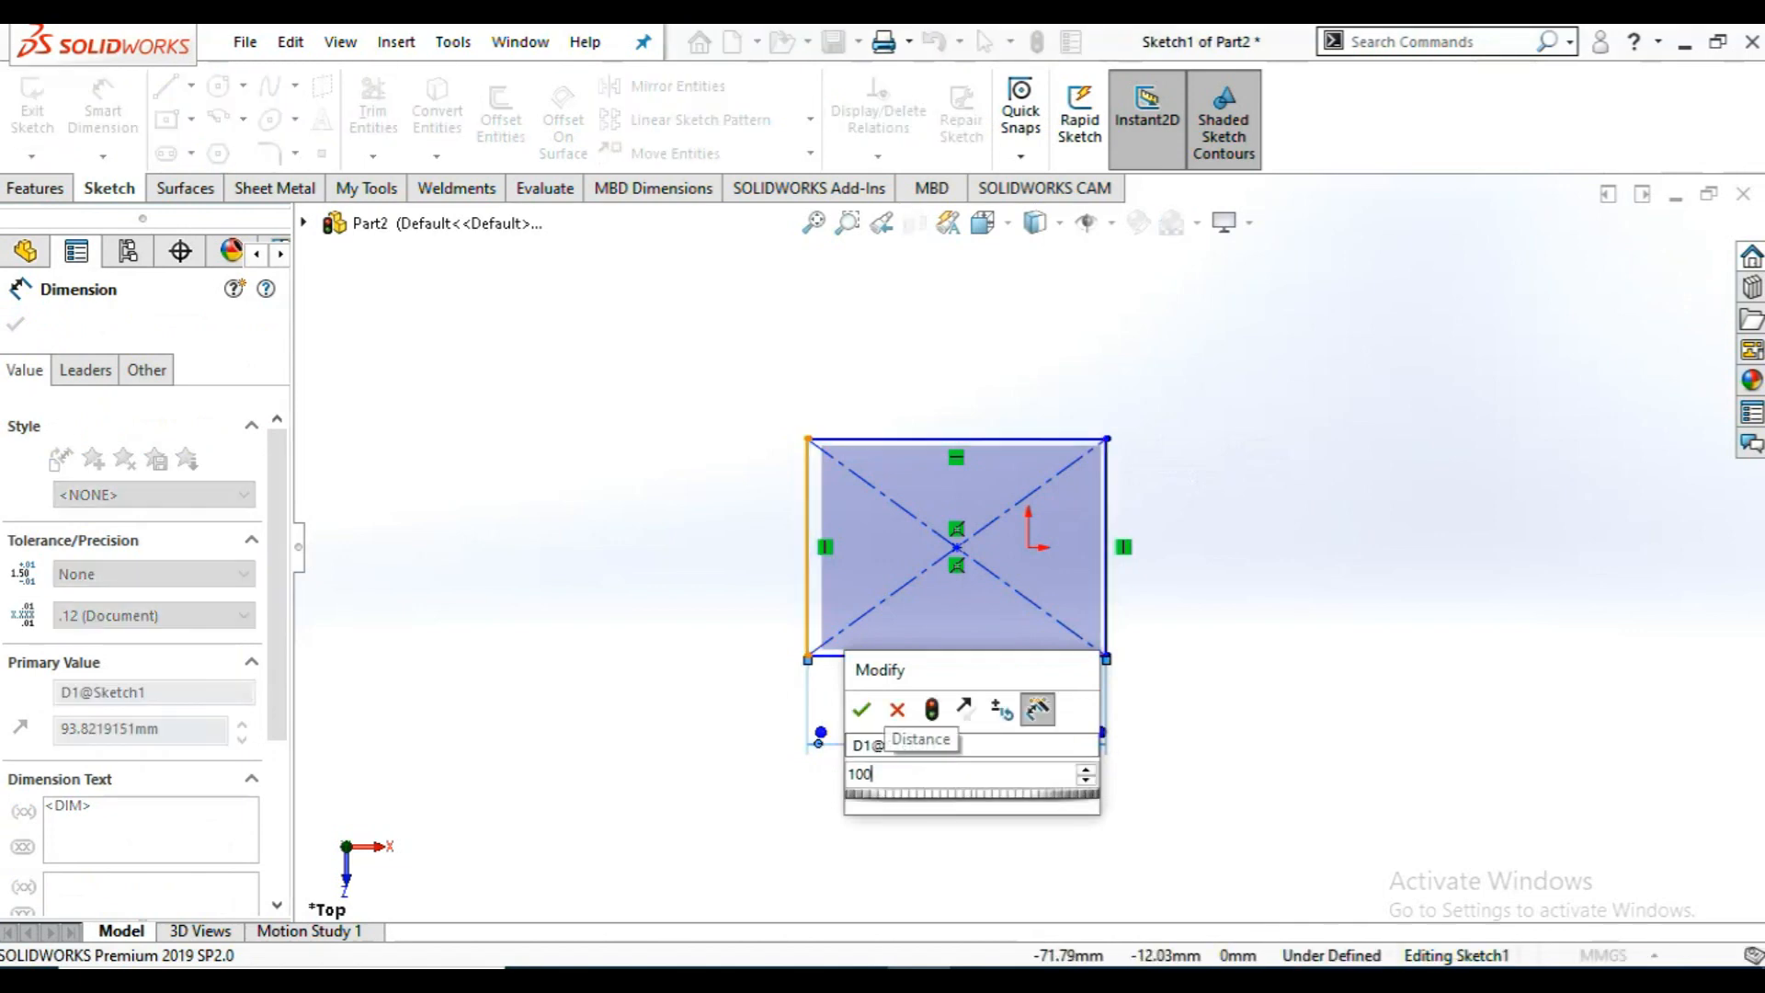
pyautogui.press('Return')
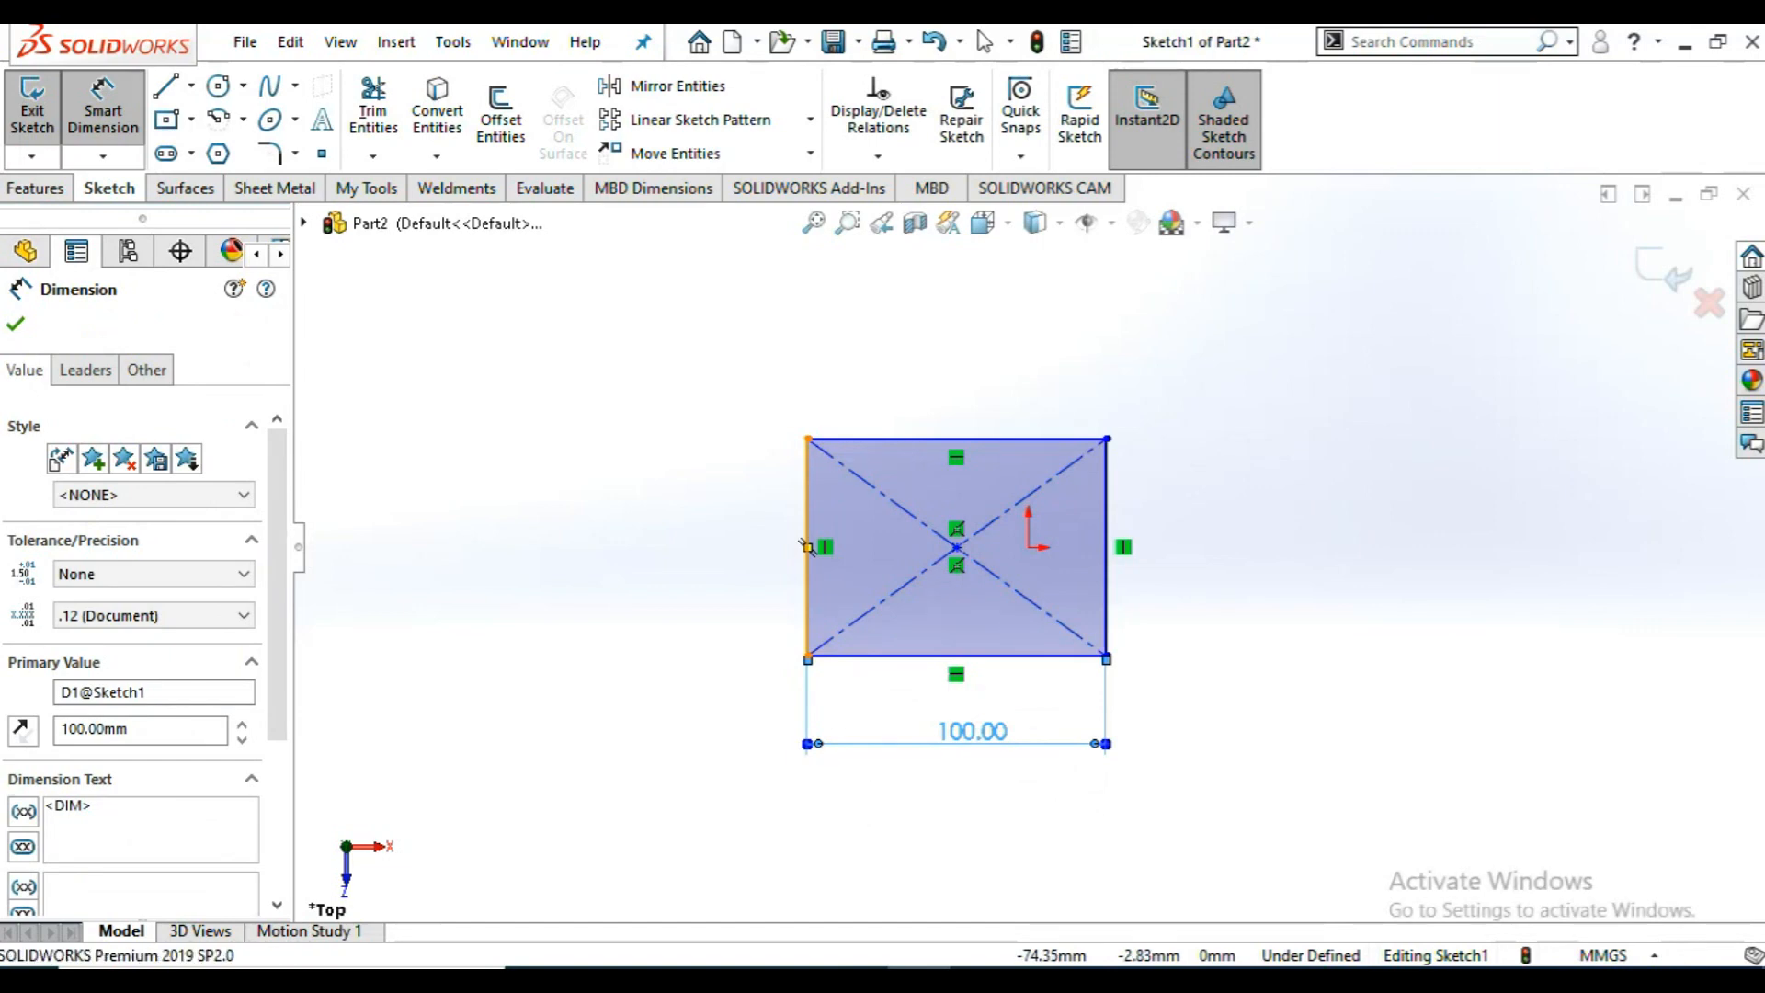
pyautogui.click(807, 546)
pyautogui.click(714, 570)
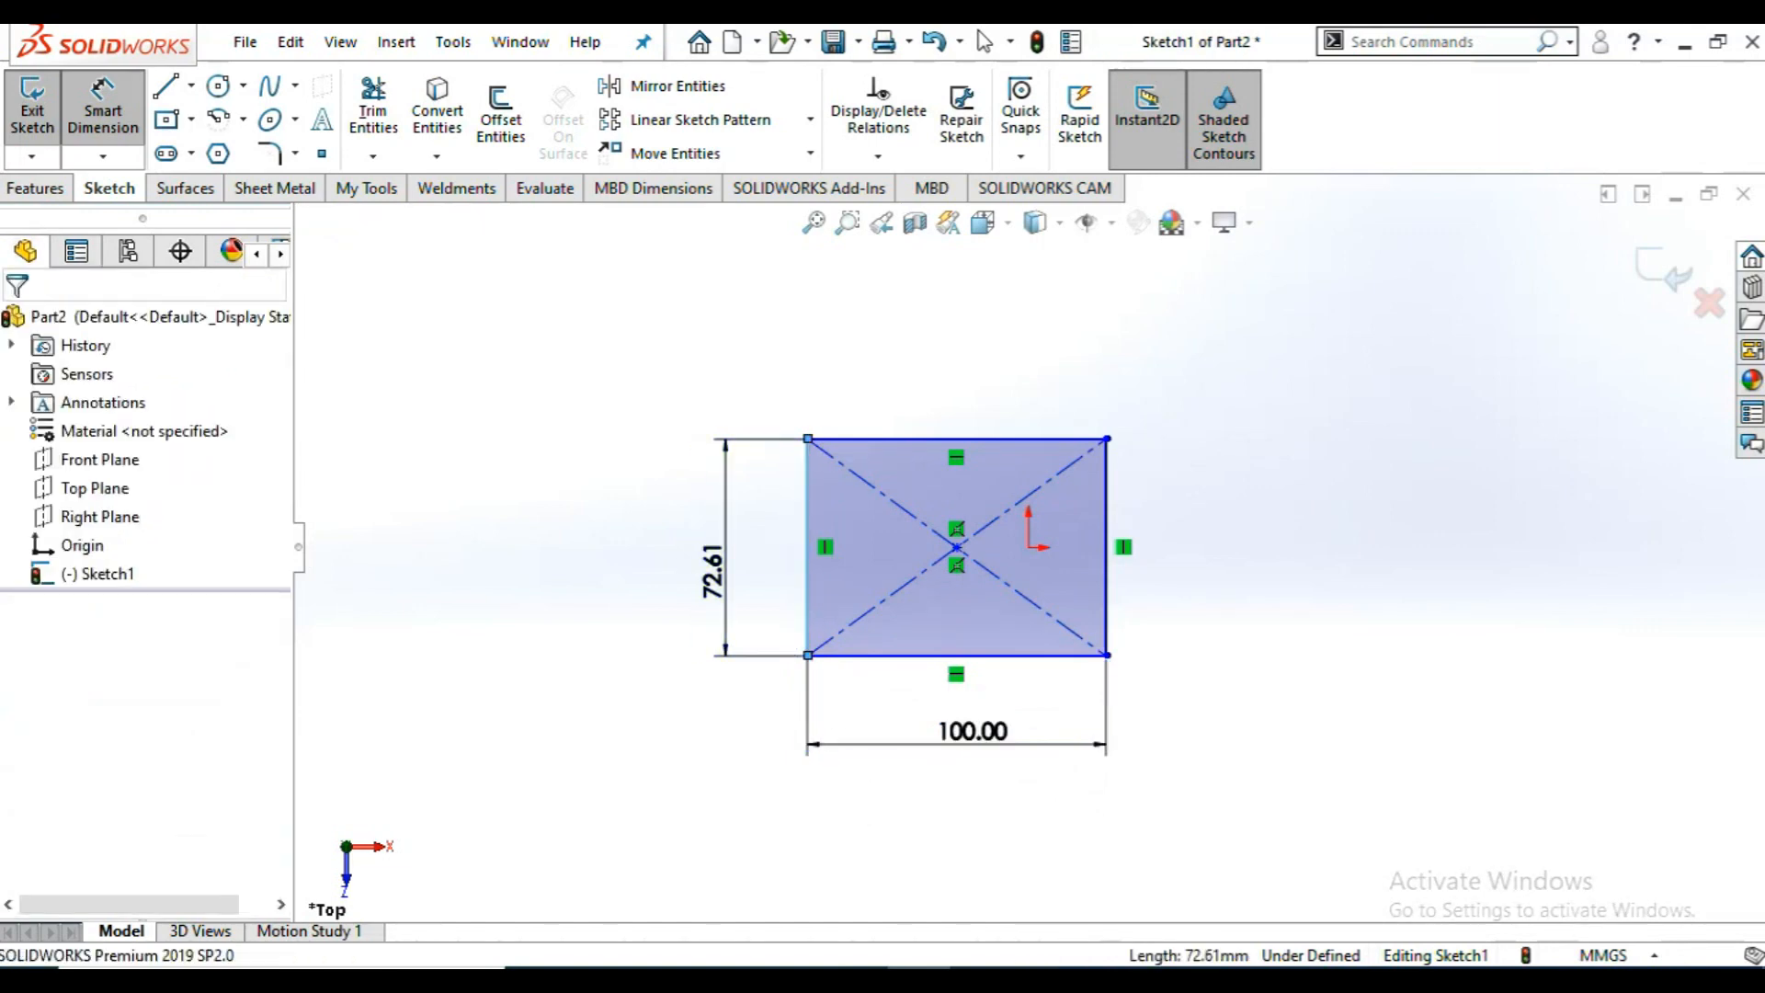
pyautogui.write('75')
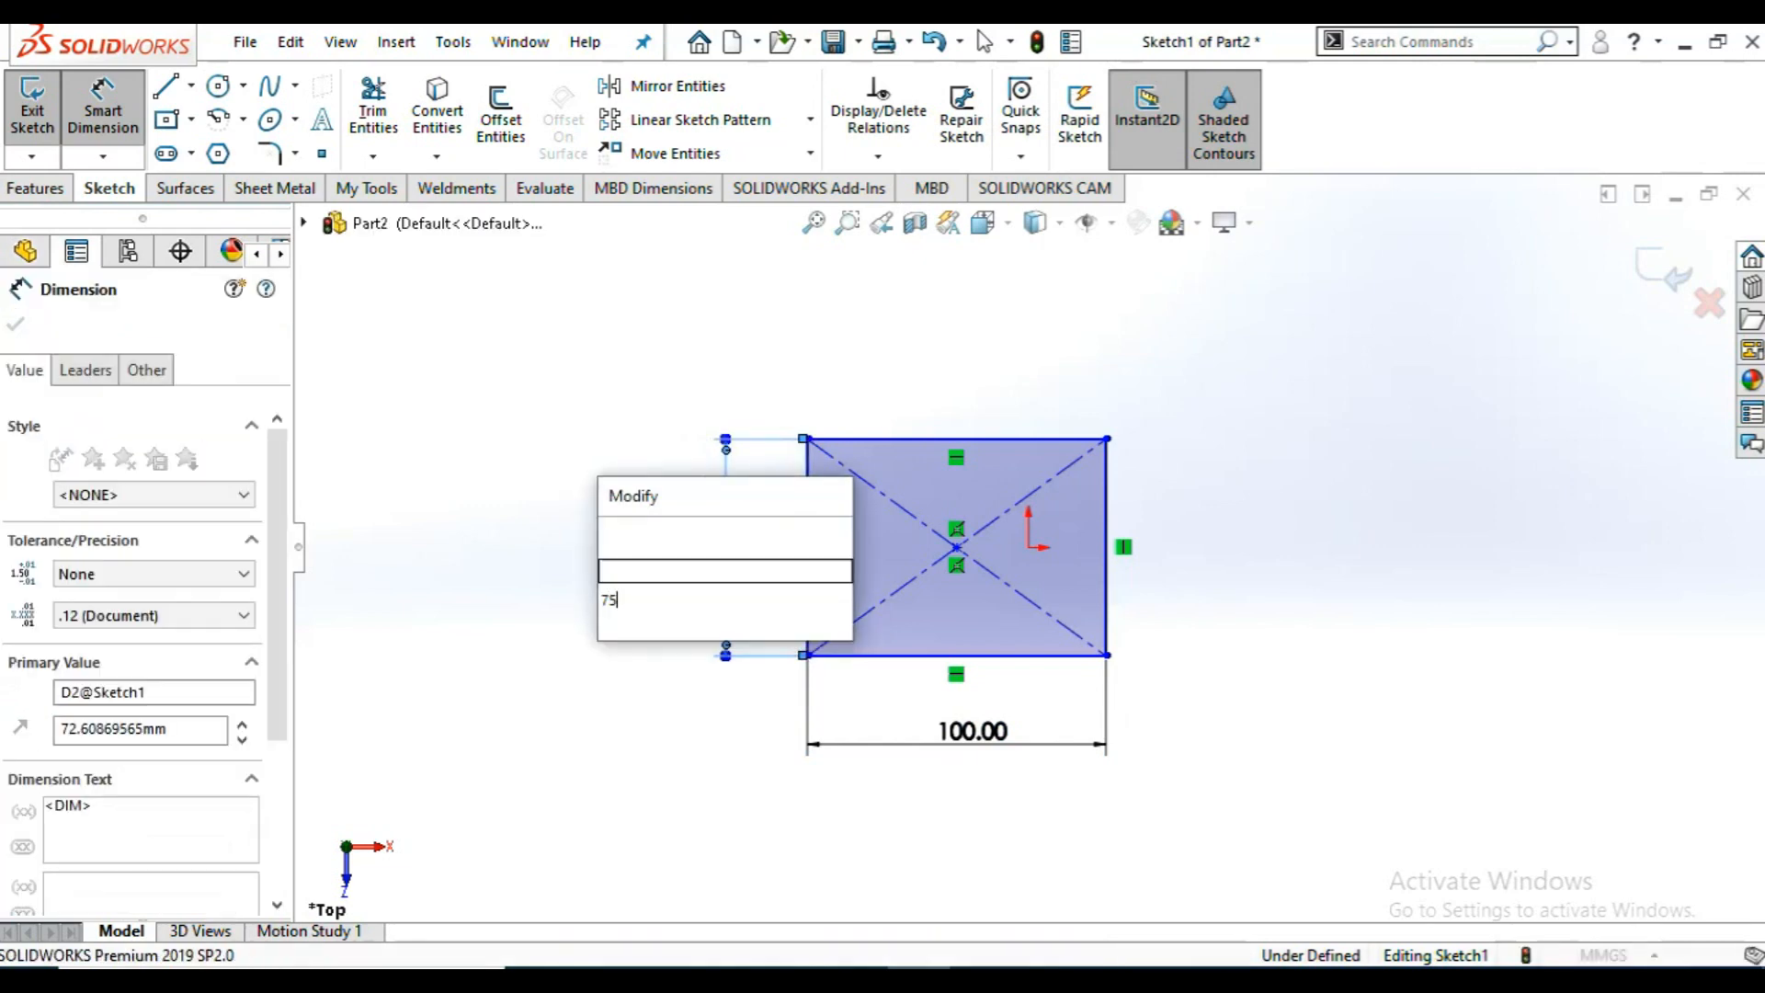
pyautogui.press('Return')
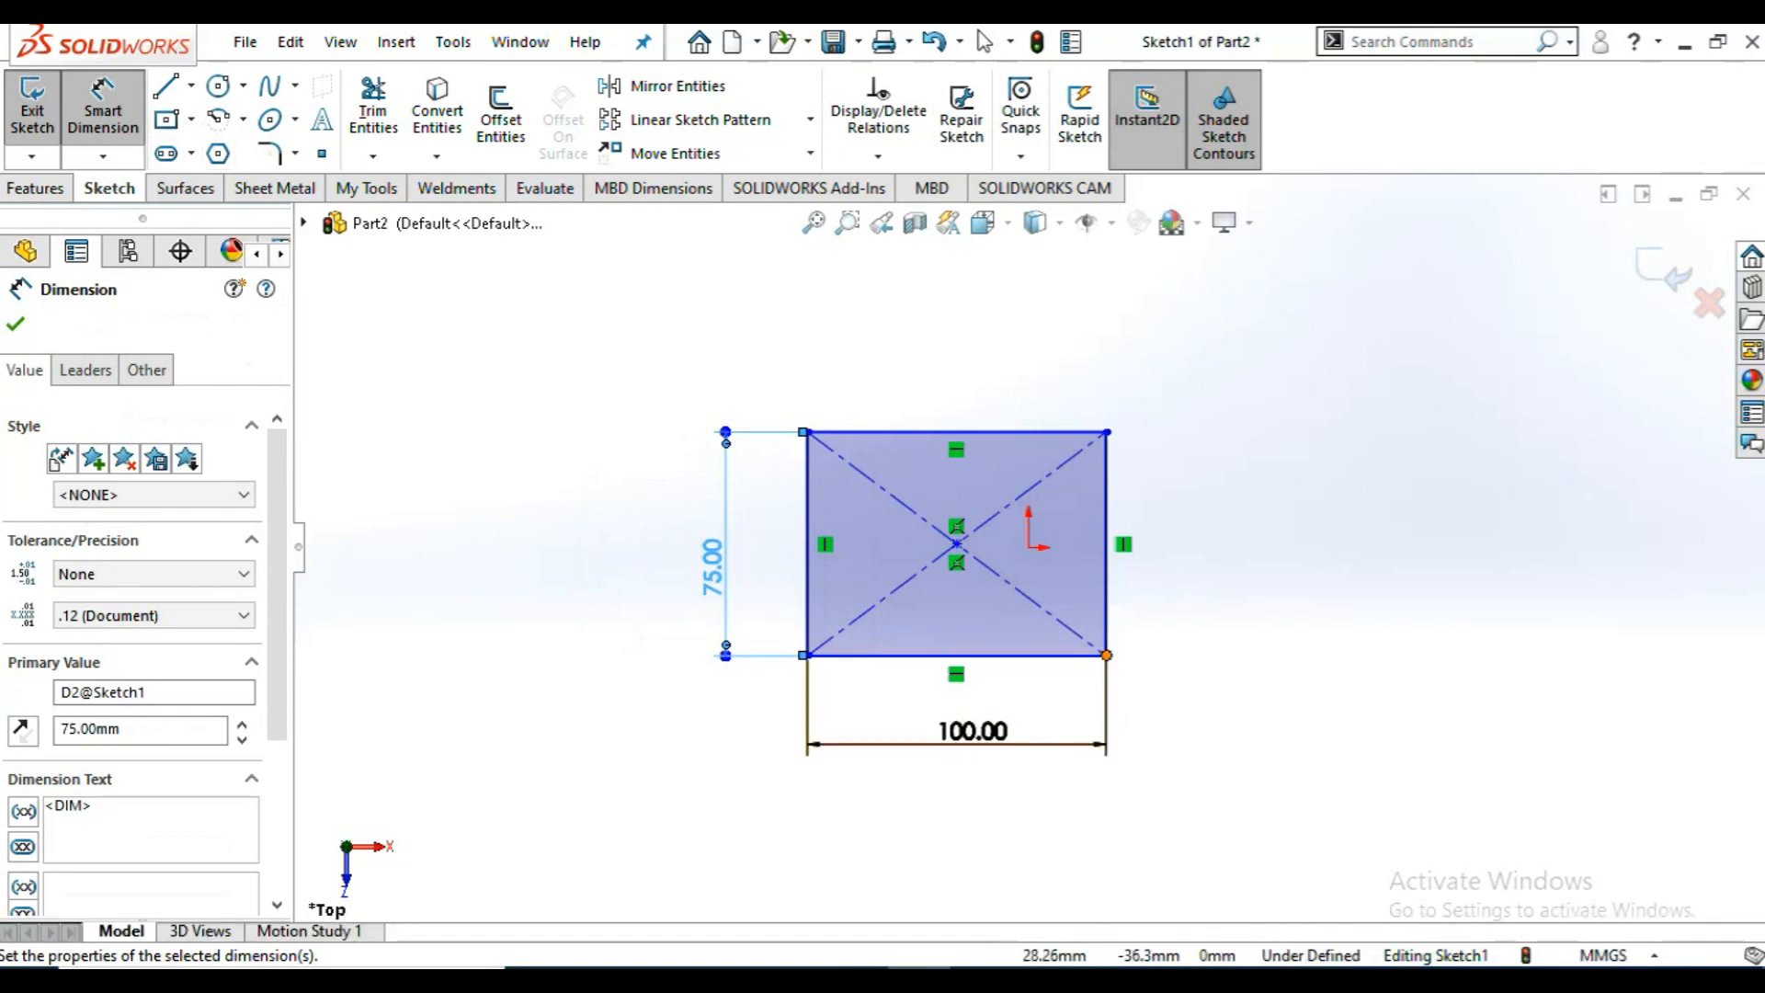
# - Dimension the horizontal distance from the origin to the rectangle's lower-right corner as 60 mm
pyautogui.click(1106, 655)
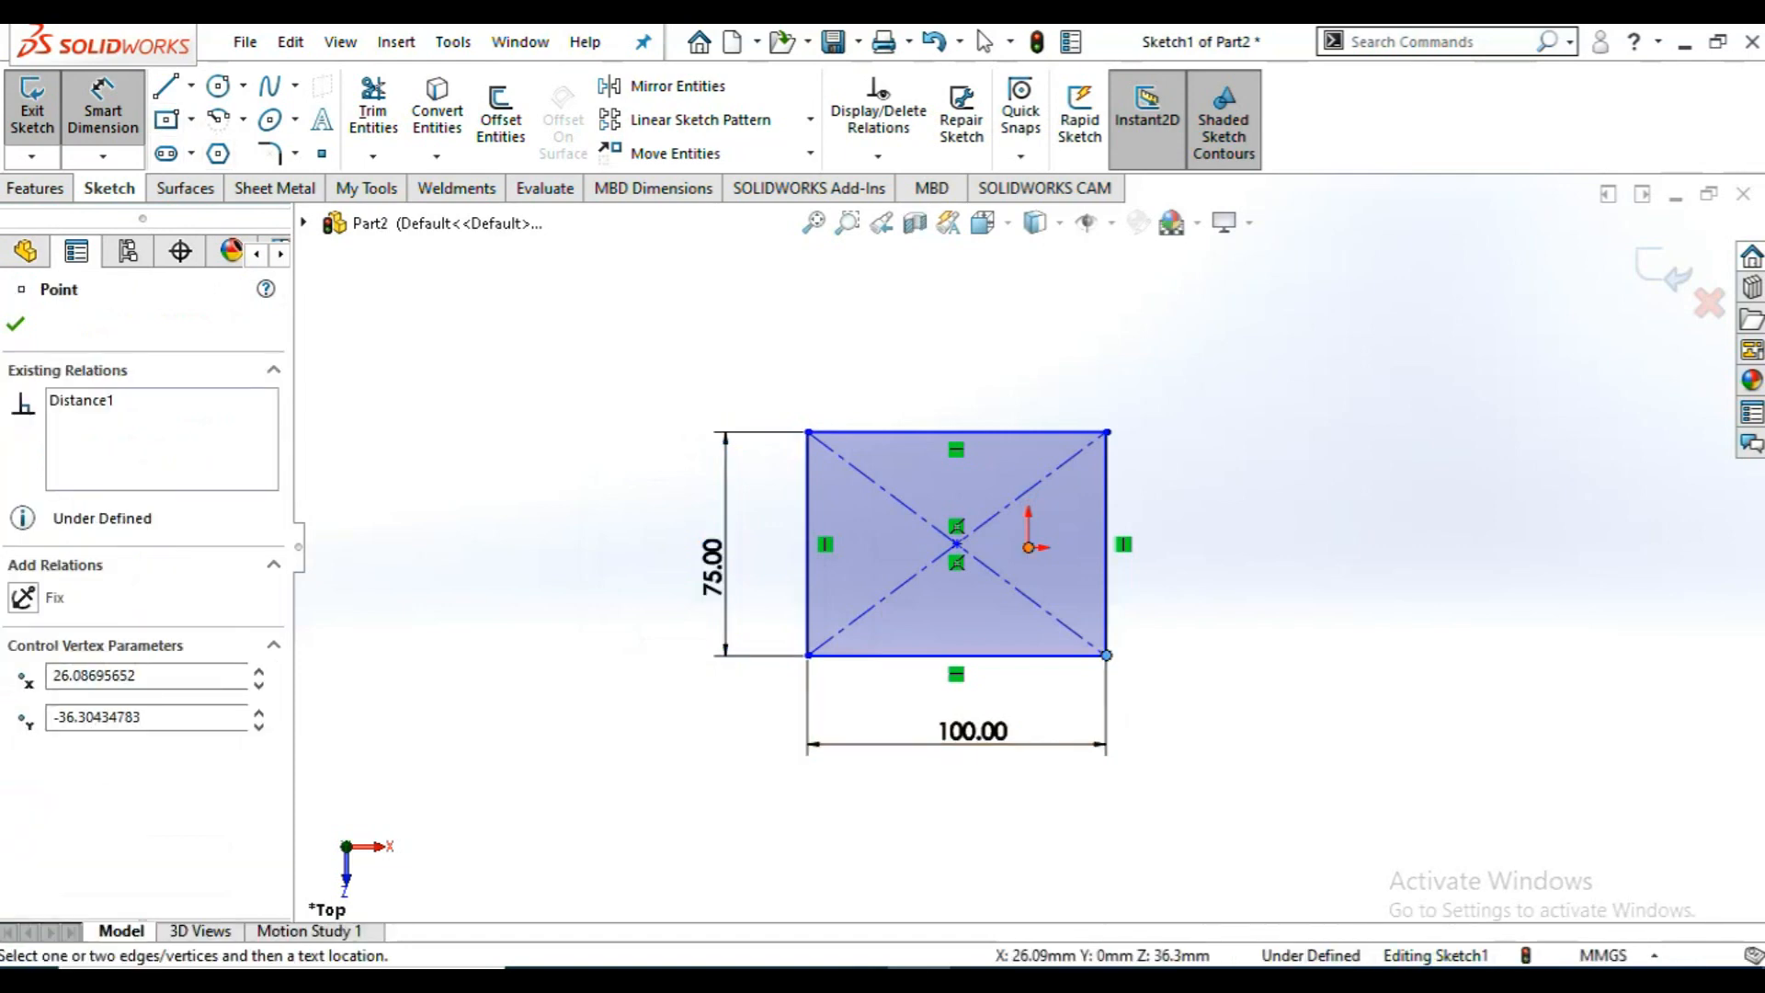
pyautogui.click(1029, 547)
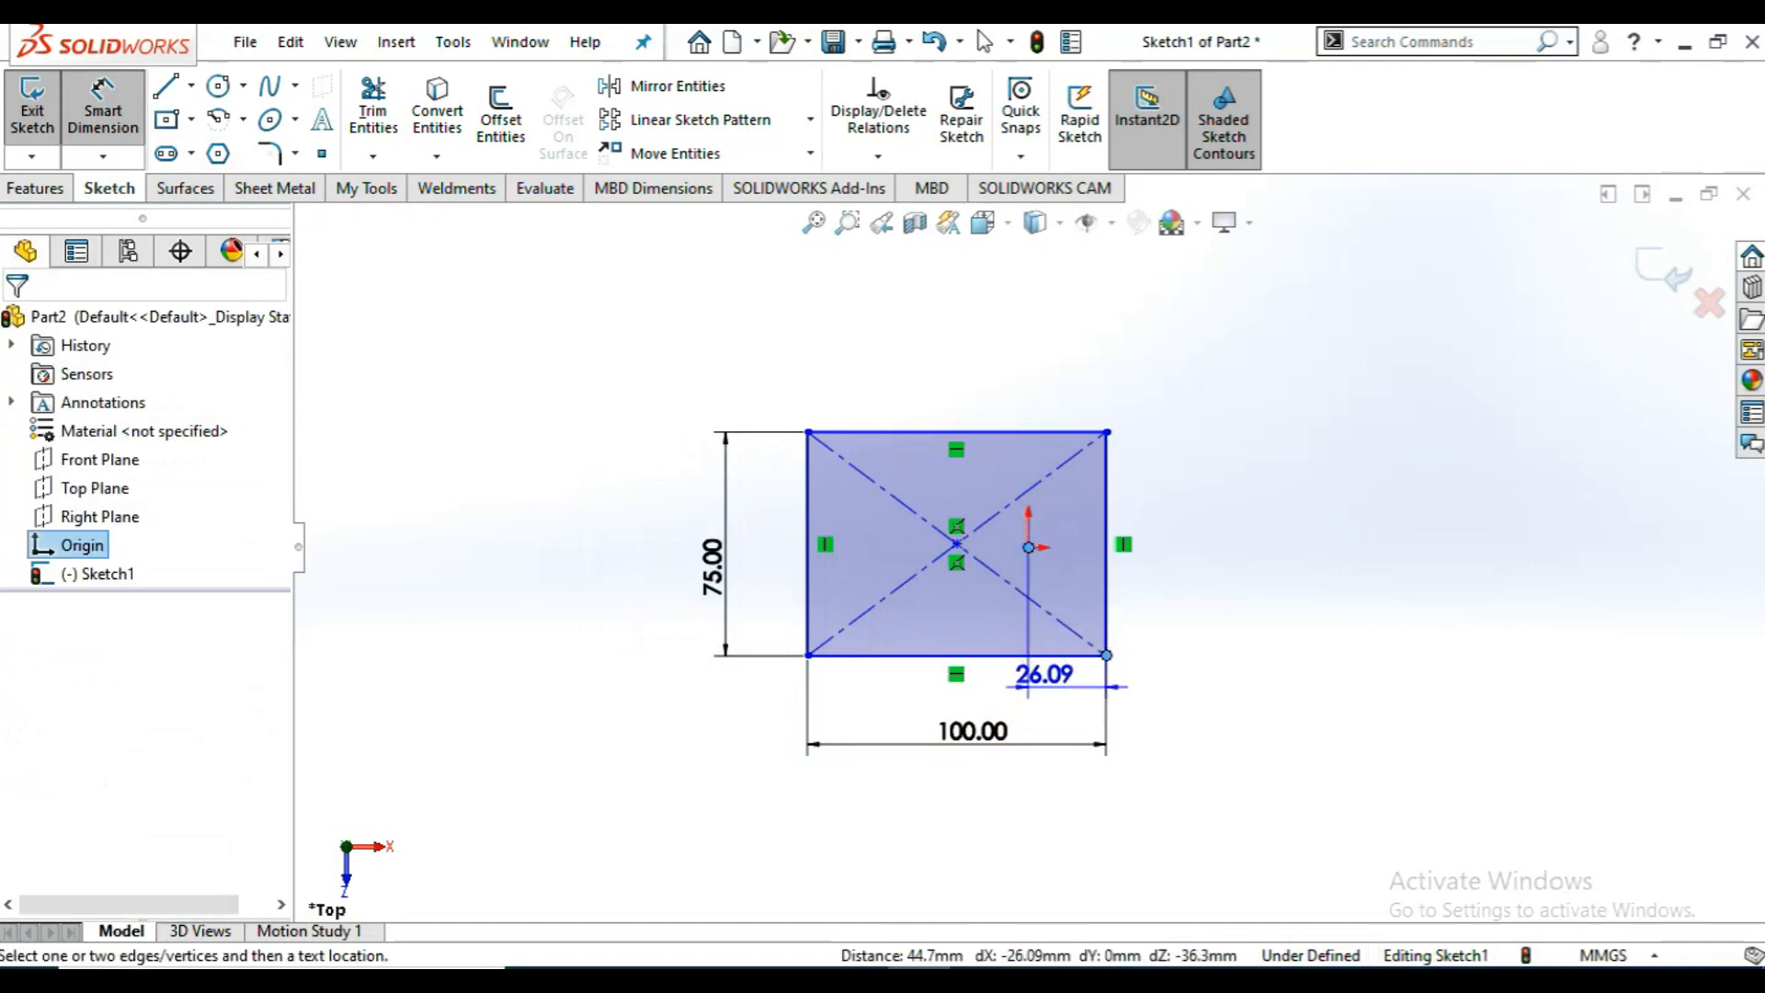
pyautogui.click(1054, 689)
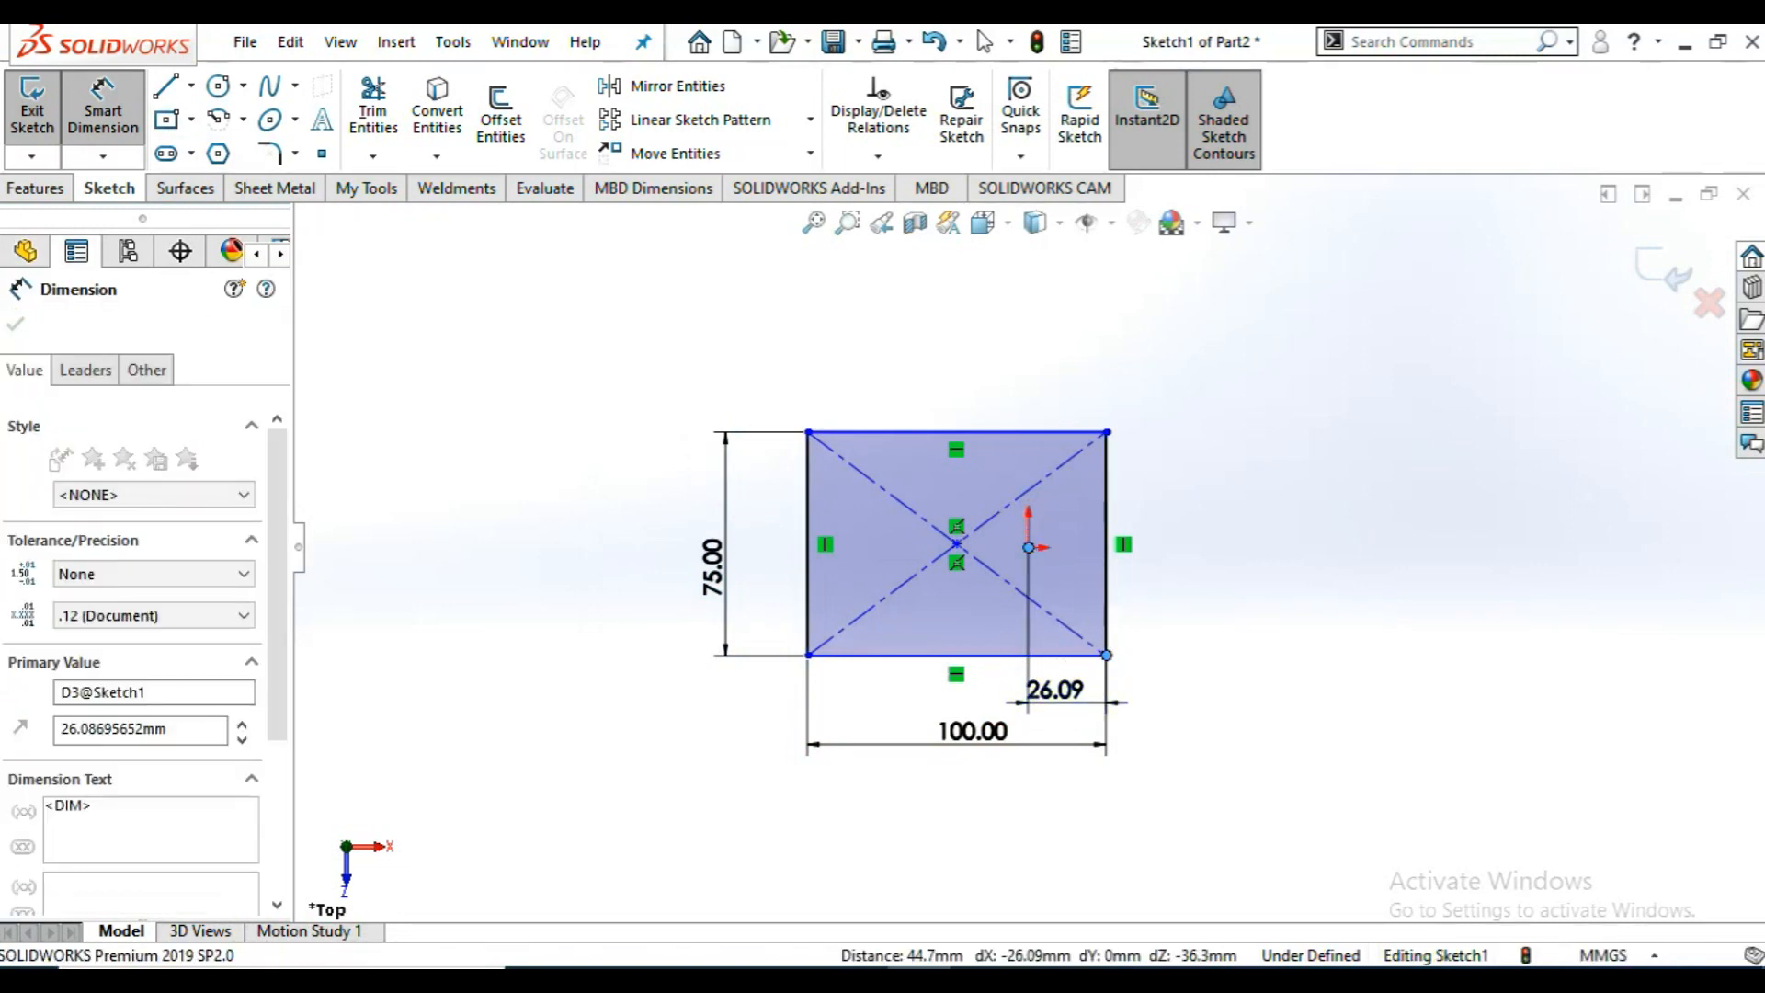
pyautogui.write('40')
pyautogui.press('Return')
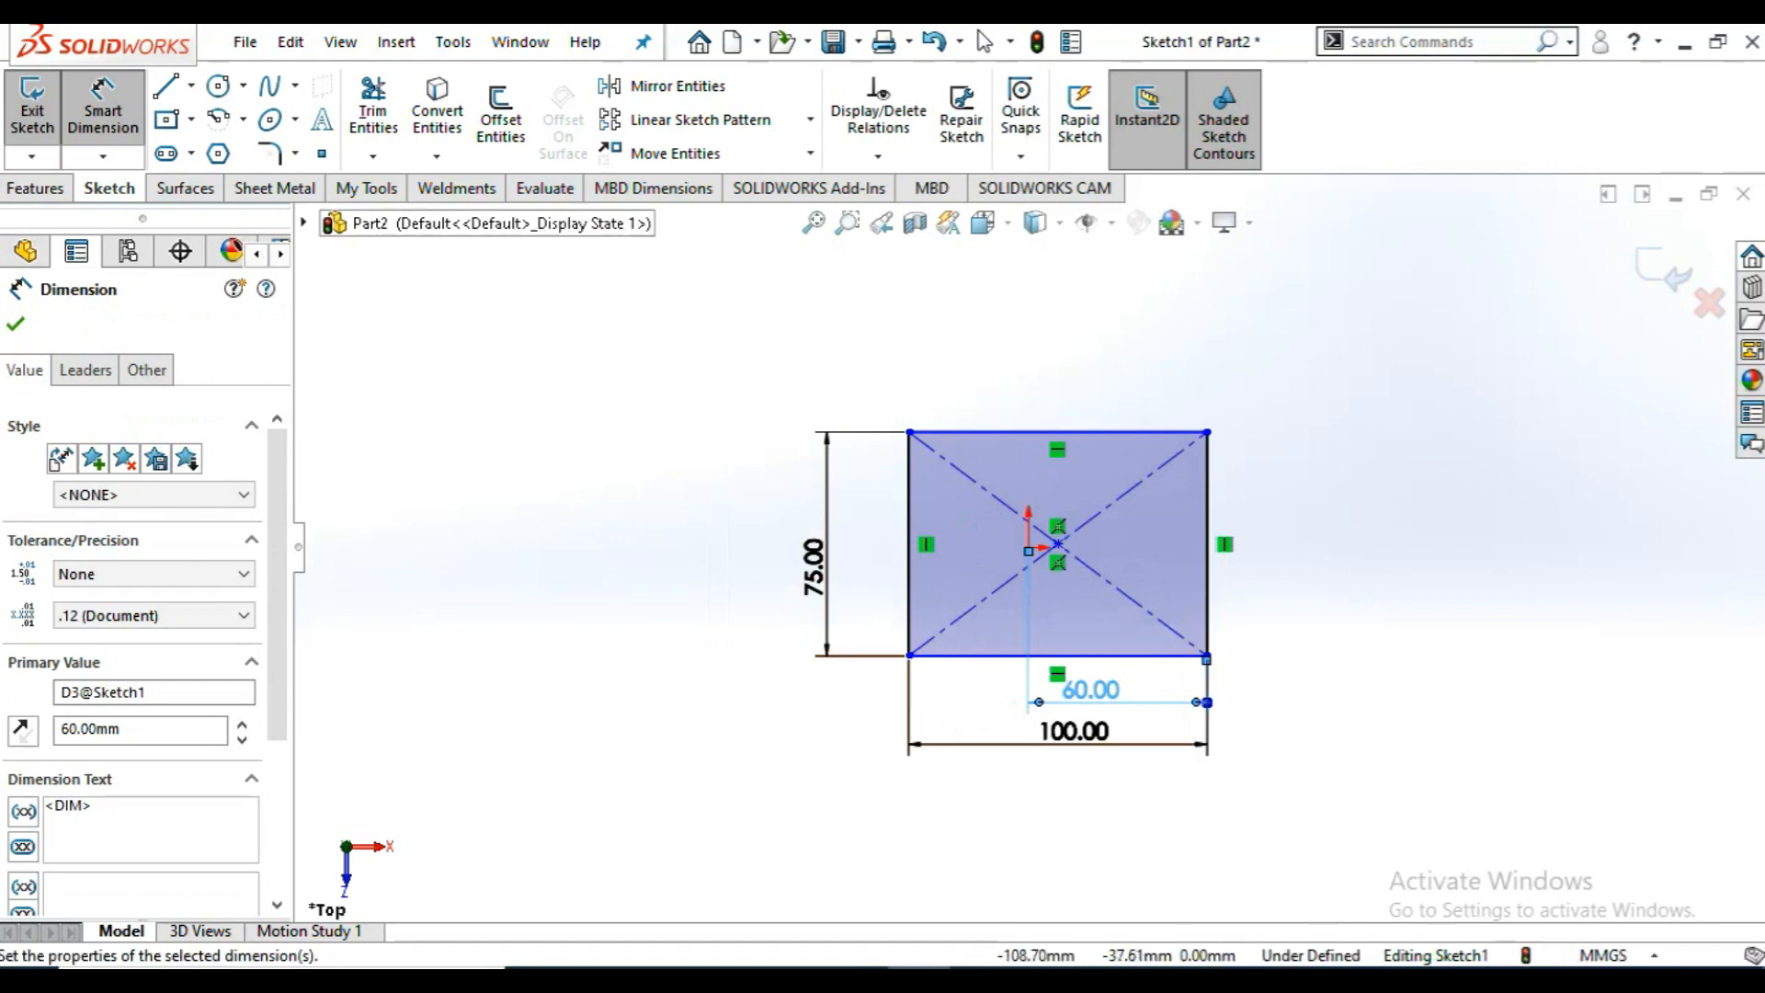
pyautogui.press('Escape')
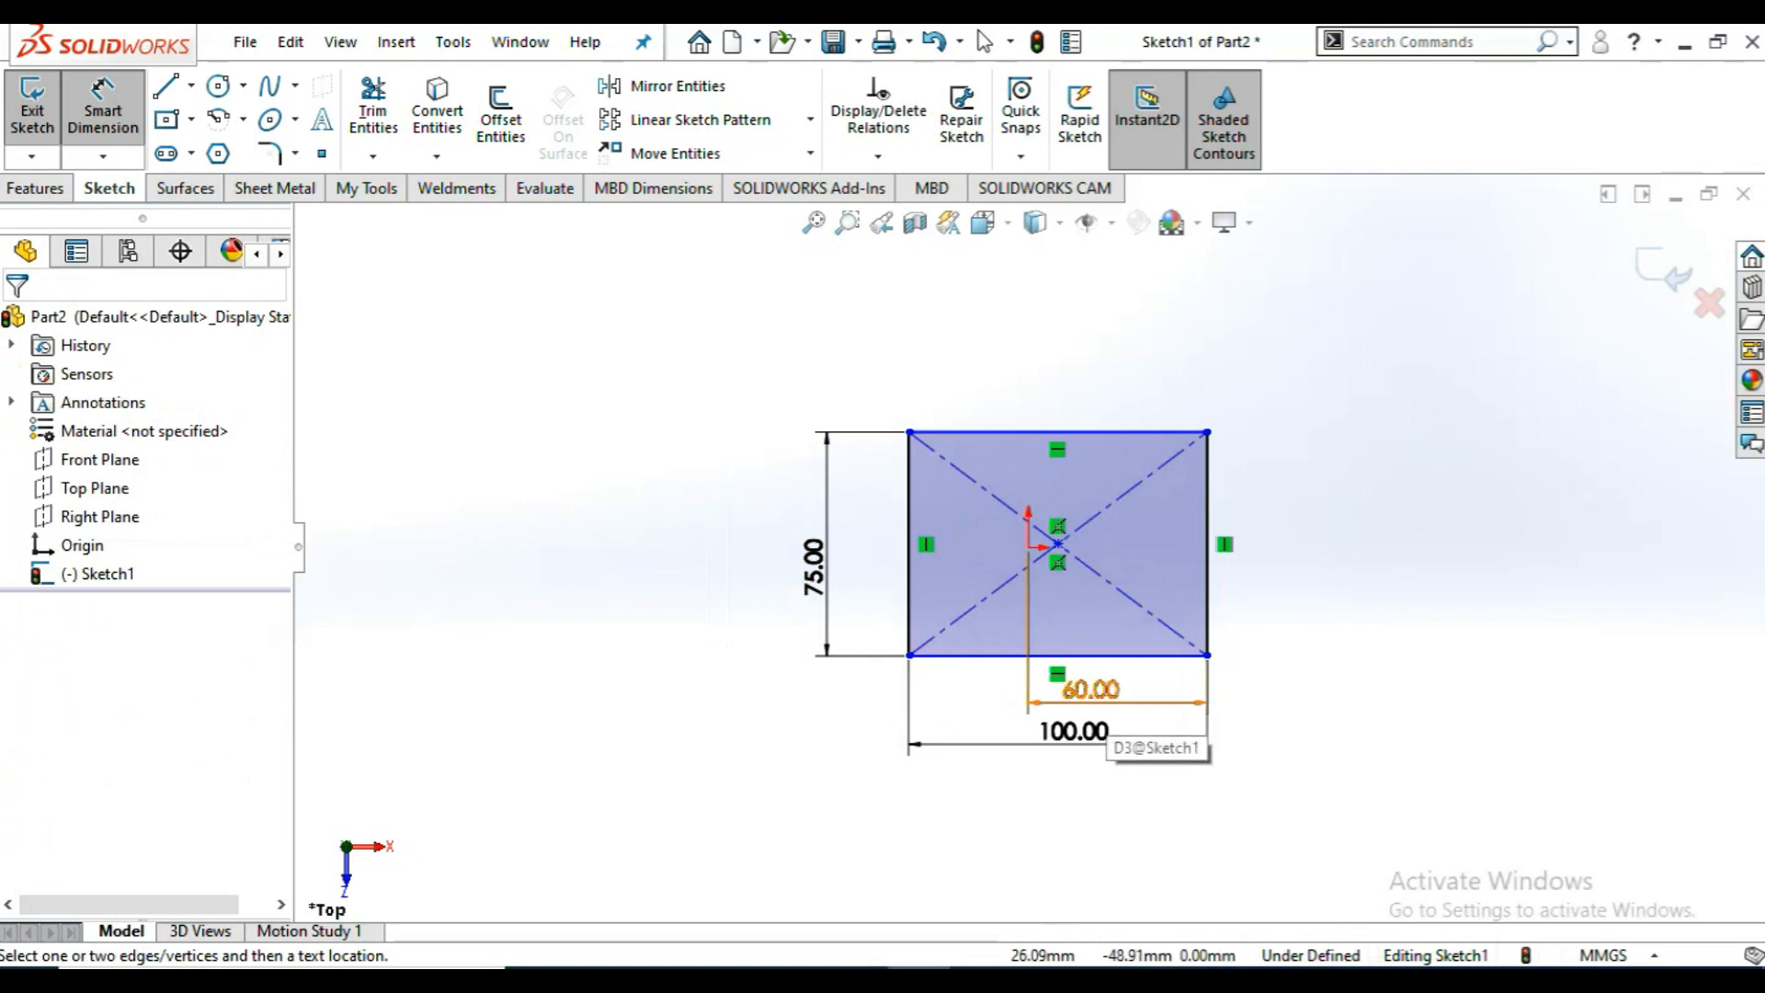
# - Set the horizontal distance between the origin and the rectangle's lower-right corner to 80 mm
pyautogui.click(1103, 693)
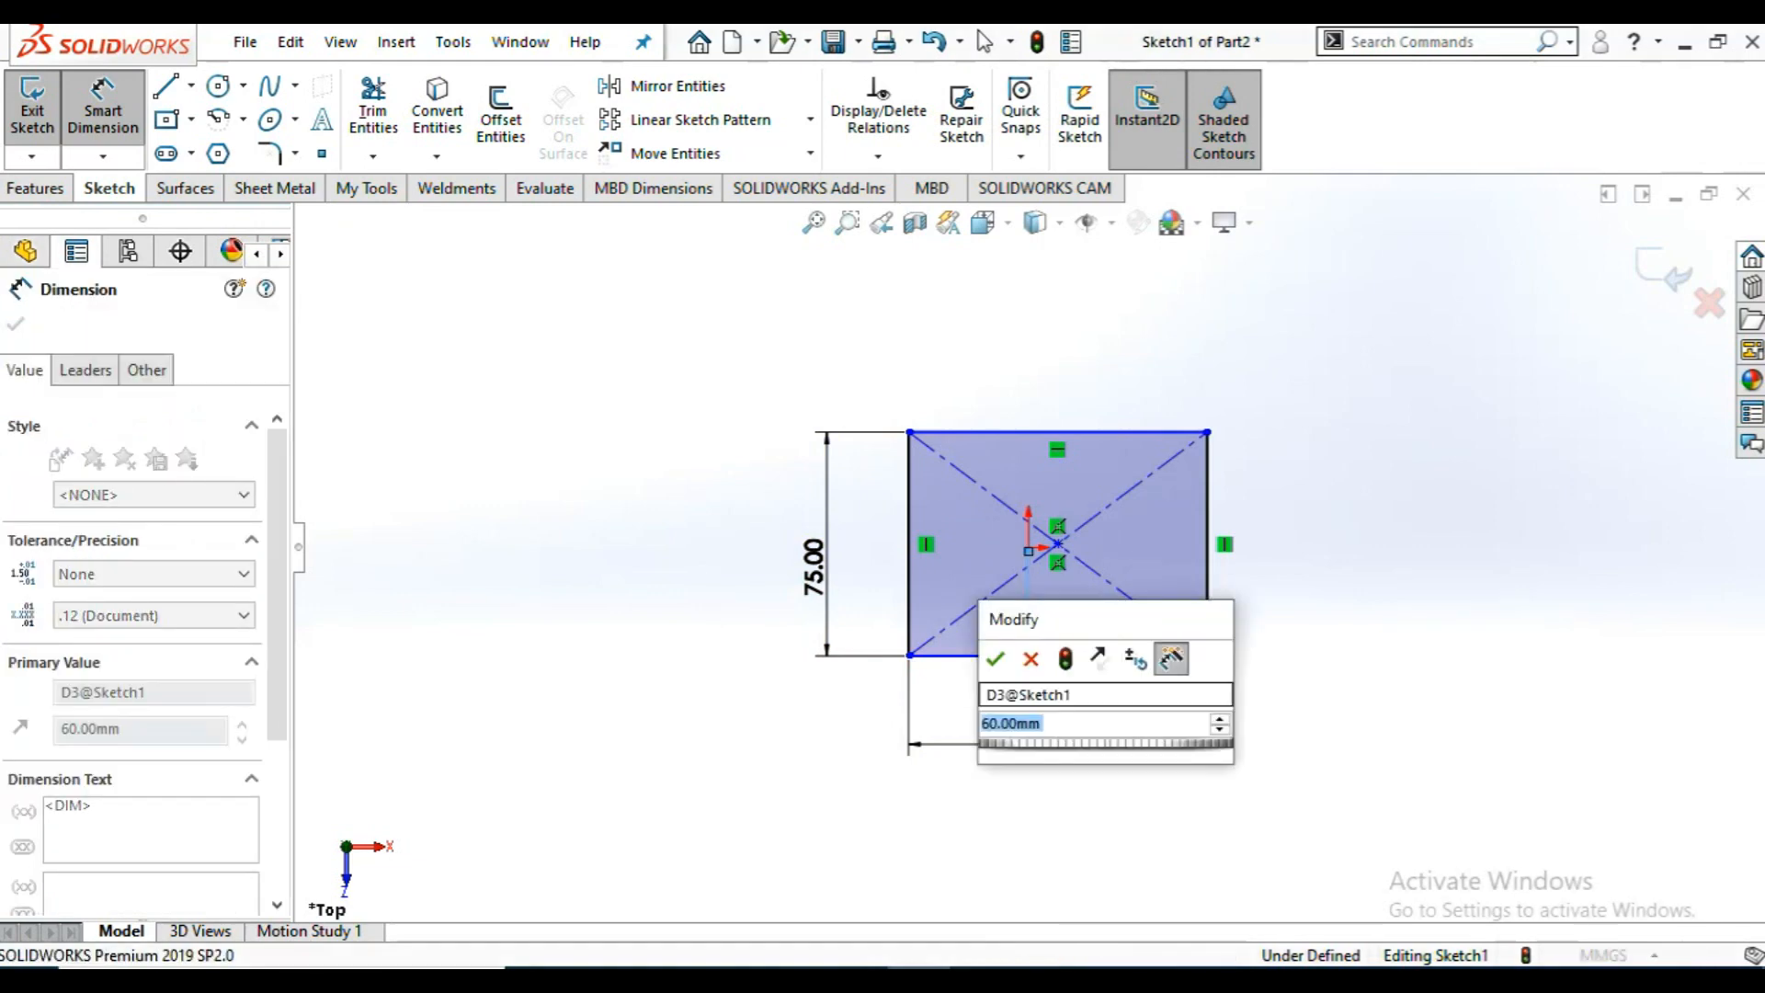
pyautogui.write('80')
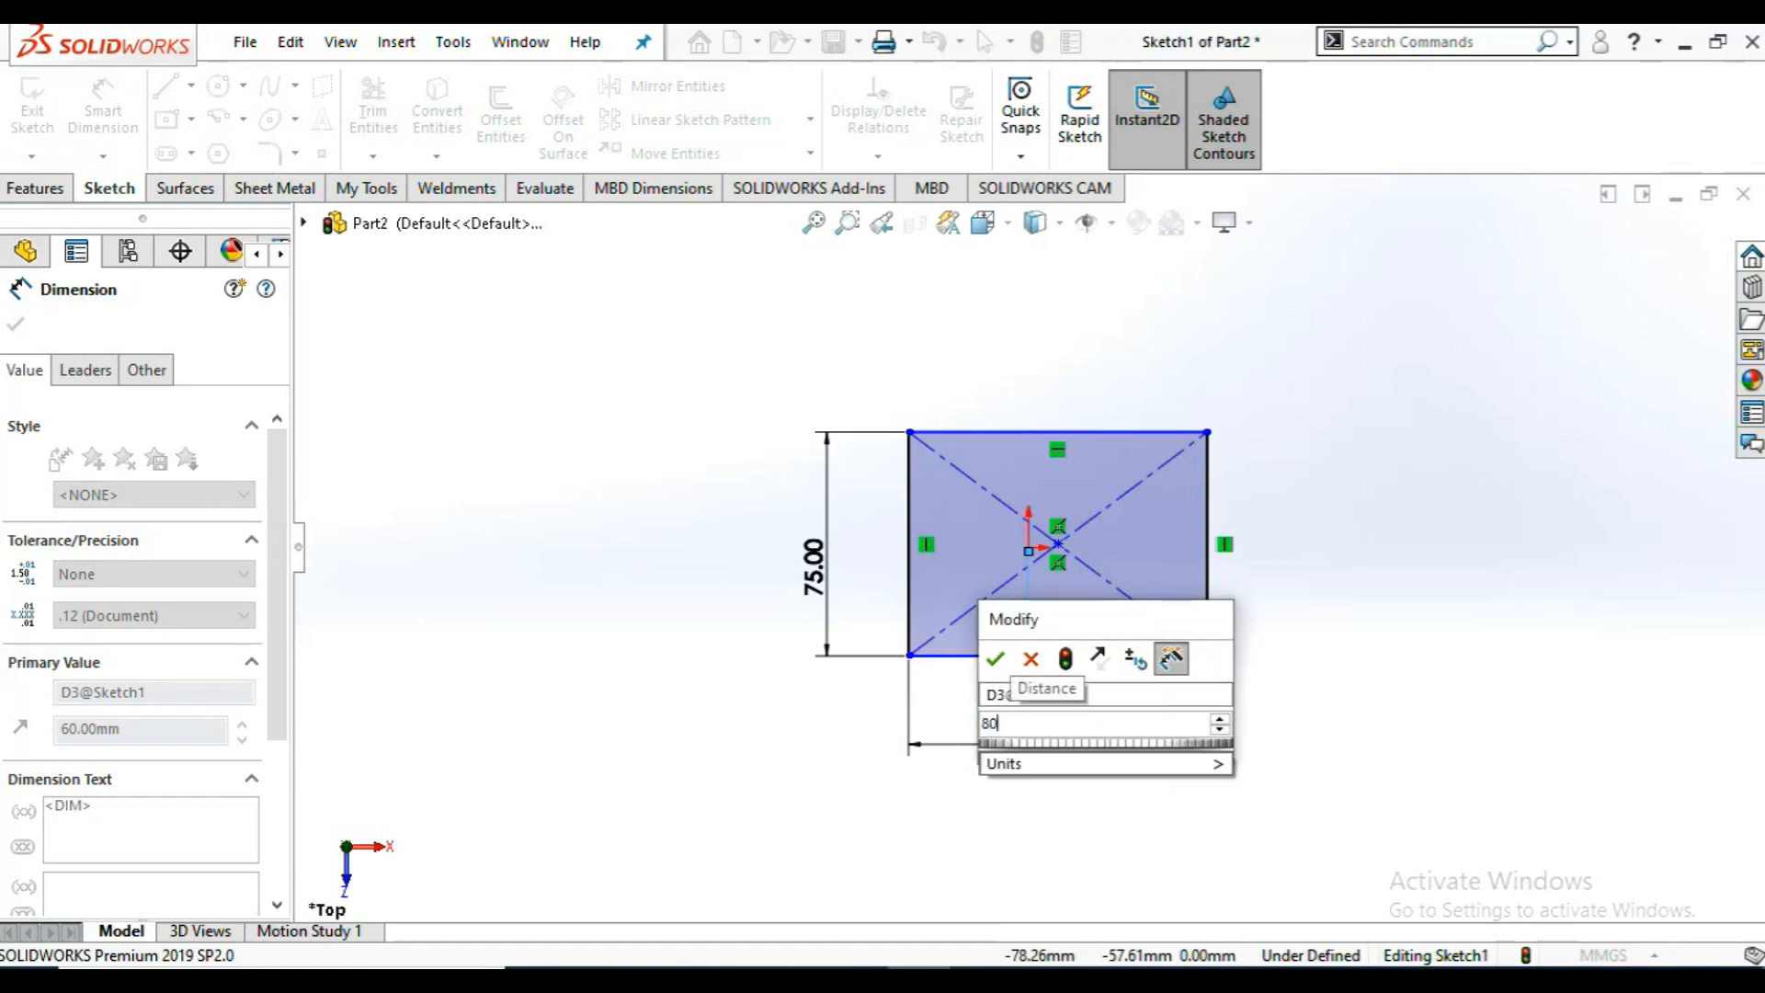
pyautogui.press('Escape')
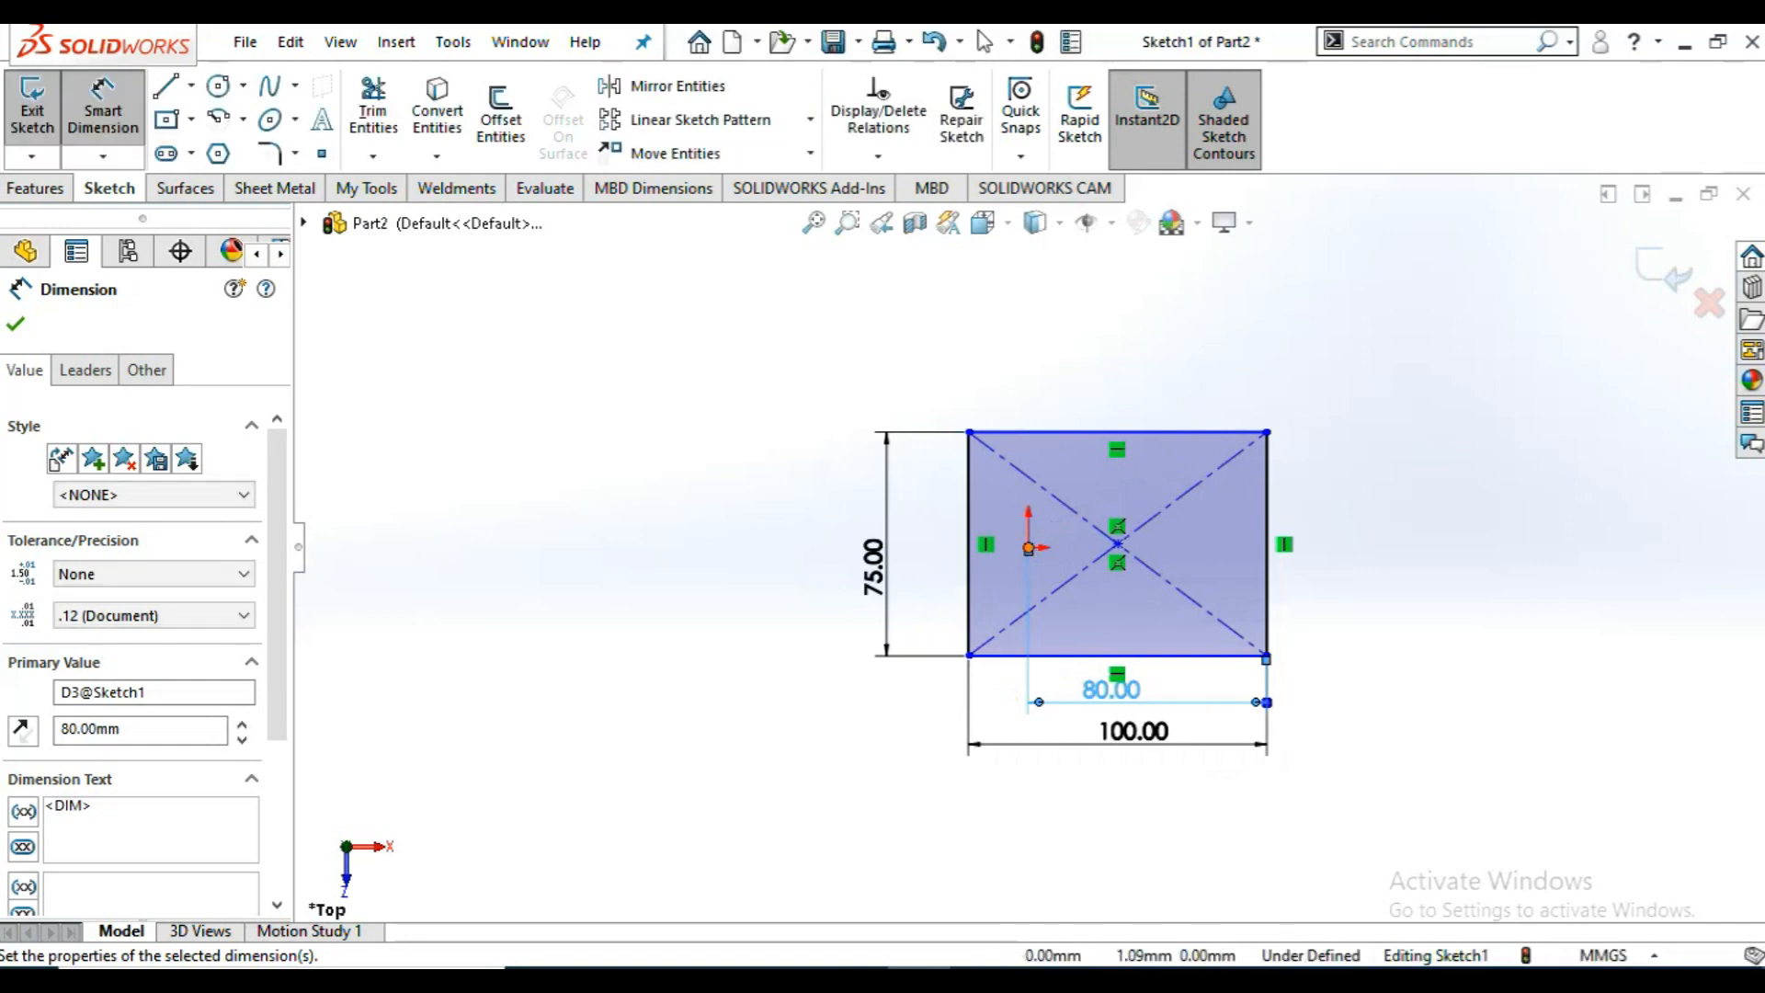
# - Add a Horizontal relation between the origin and the rectangle's center point
pyautogui.click(1028, 547)
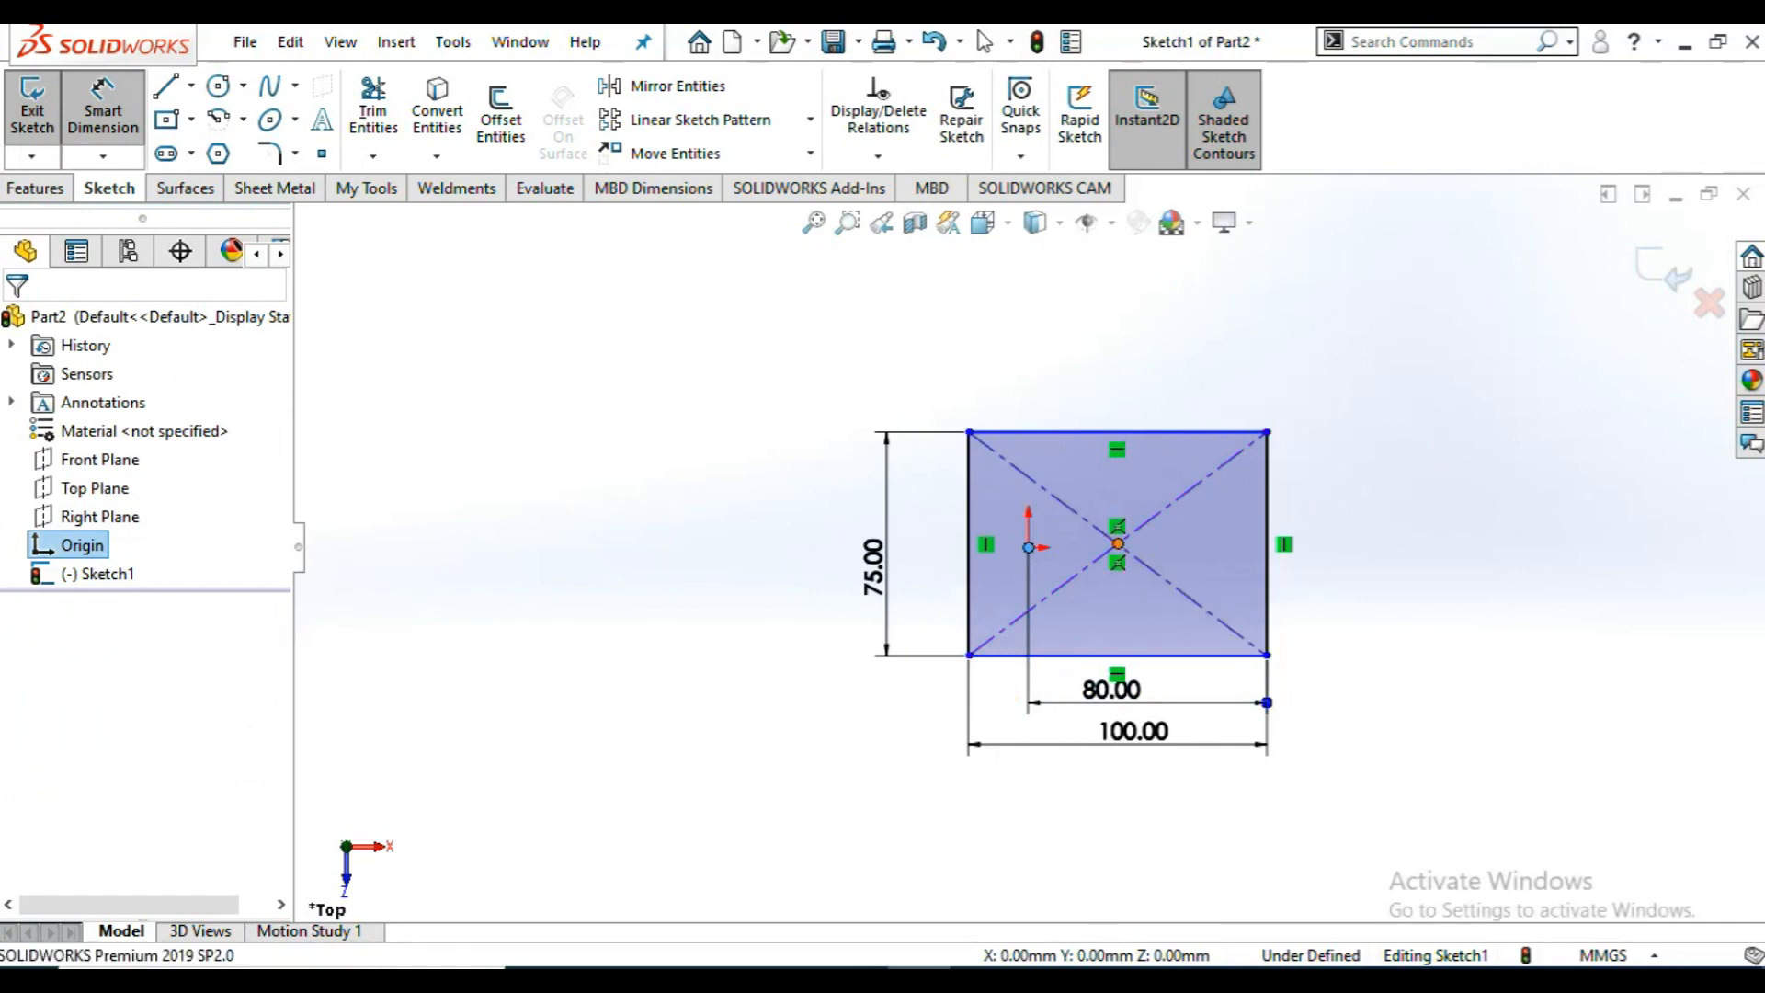
pyautogui.click(1118, 543)
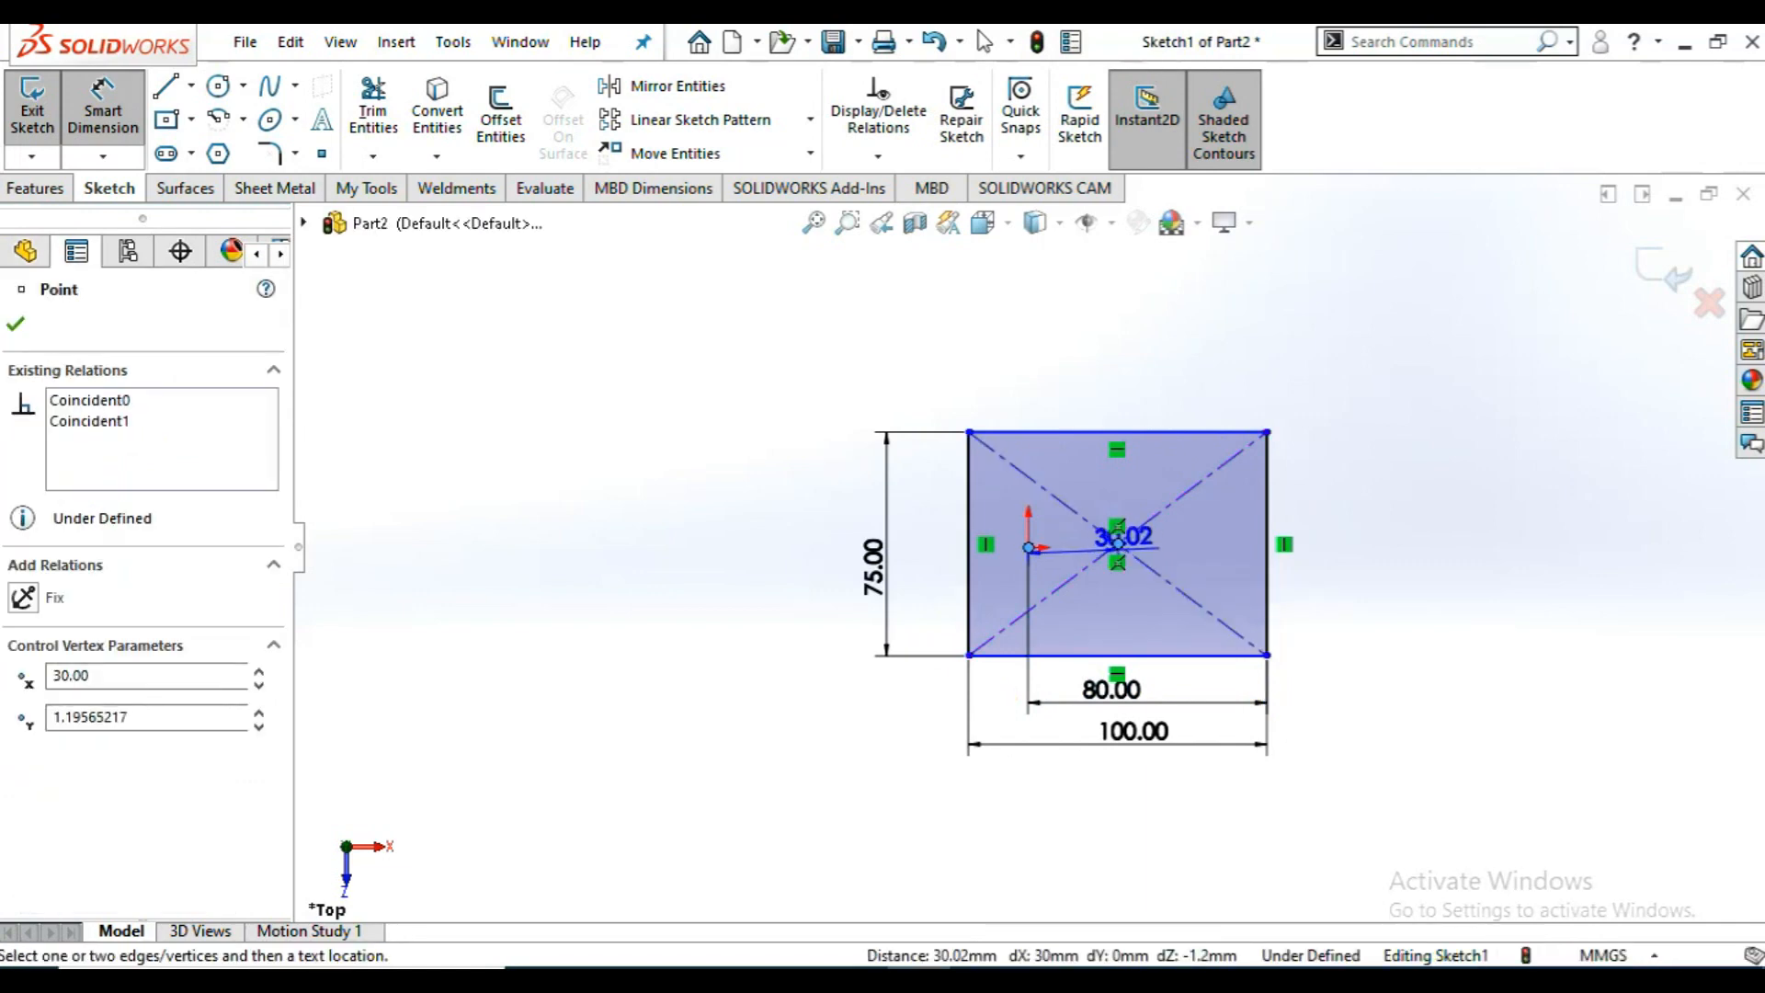
pyautogui.press('Escape')
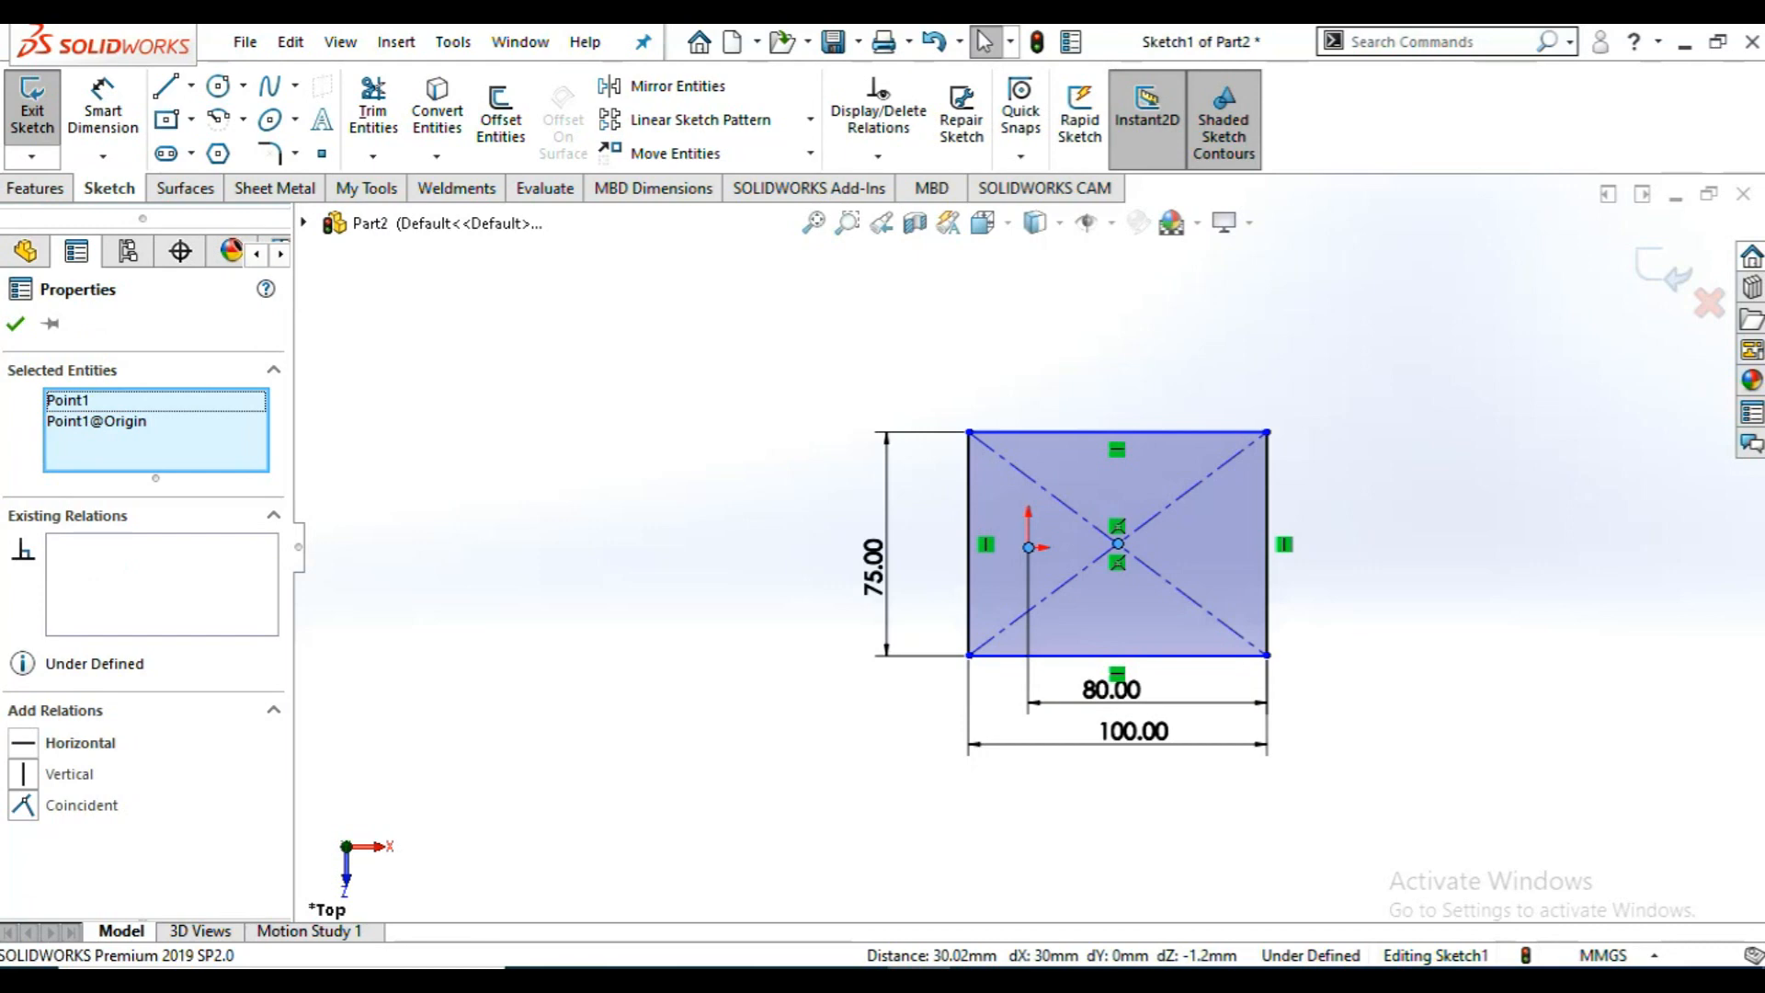
pyautogui.click(55, 742)
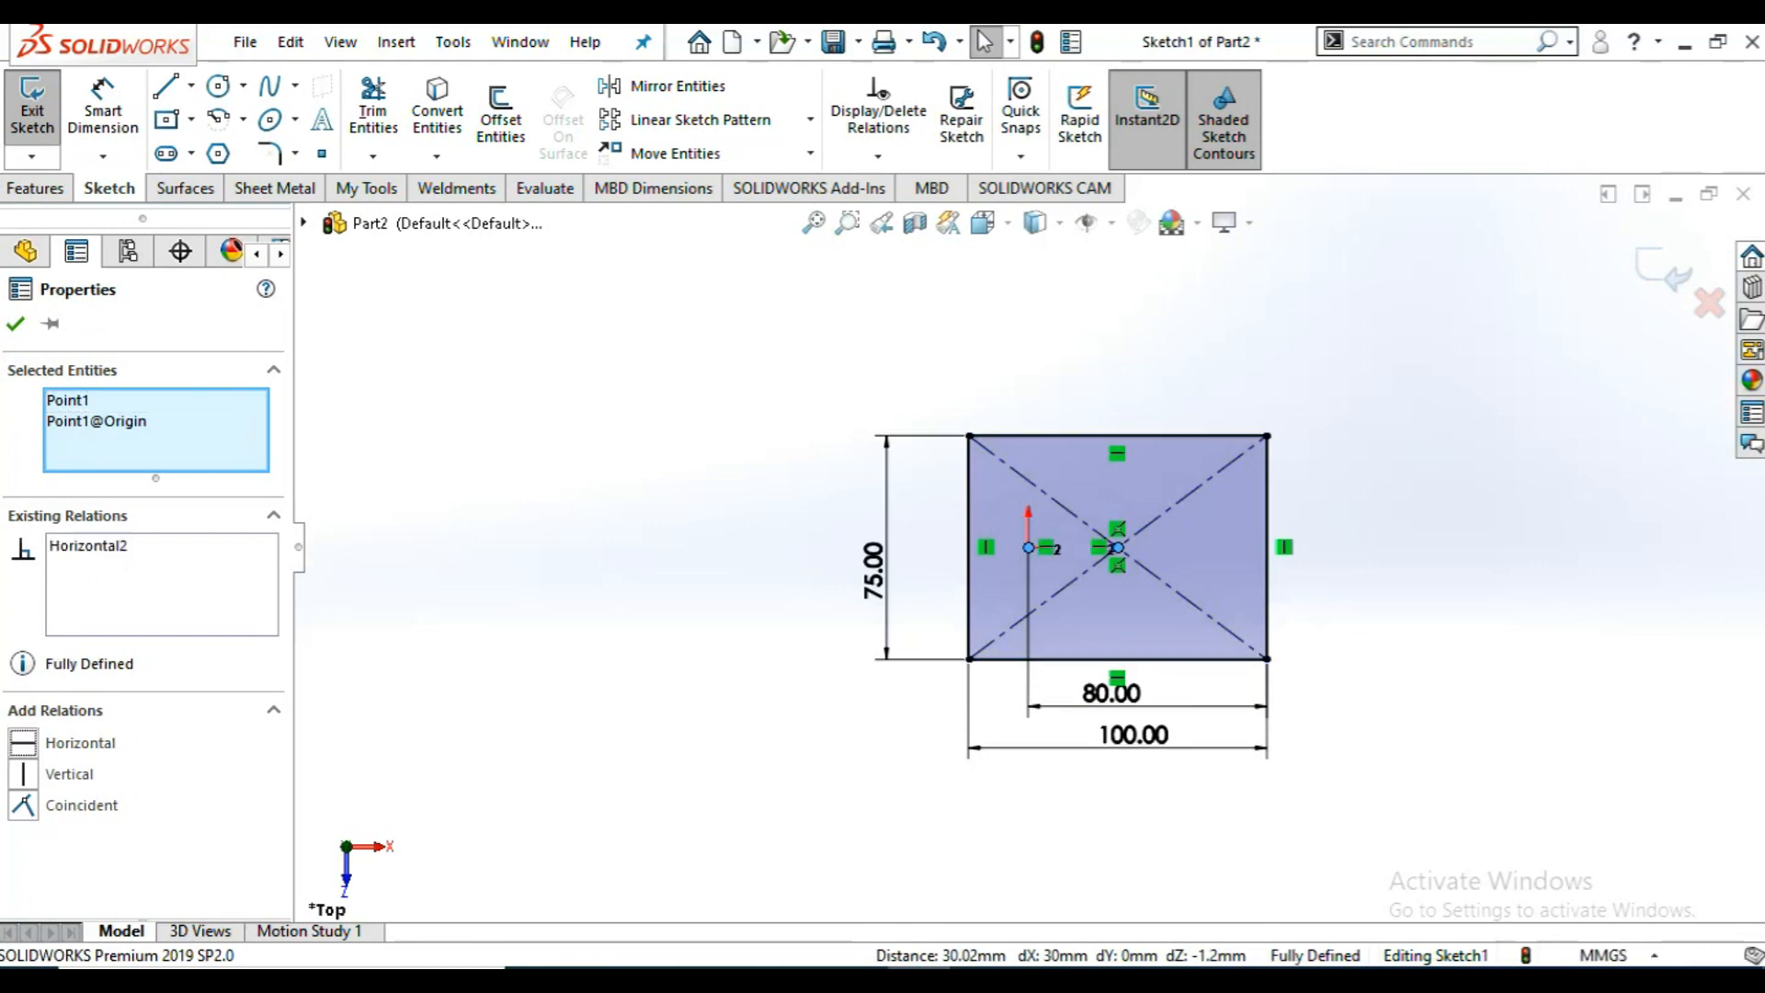
pyautogui.click(14, 323)
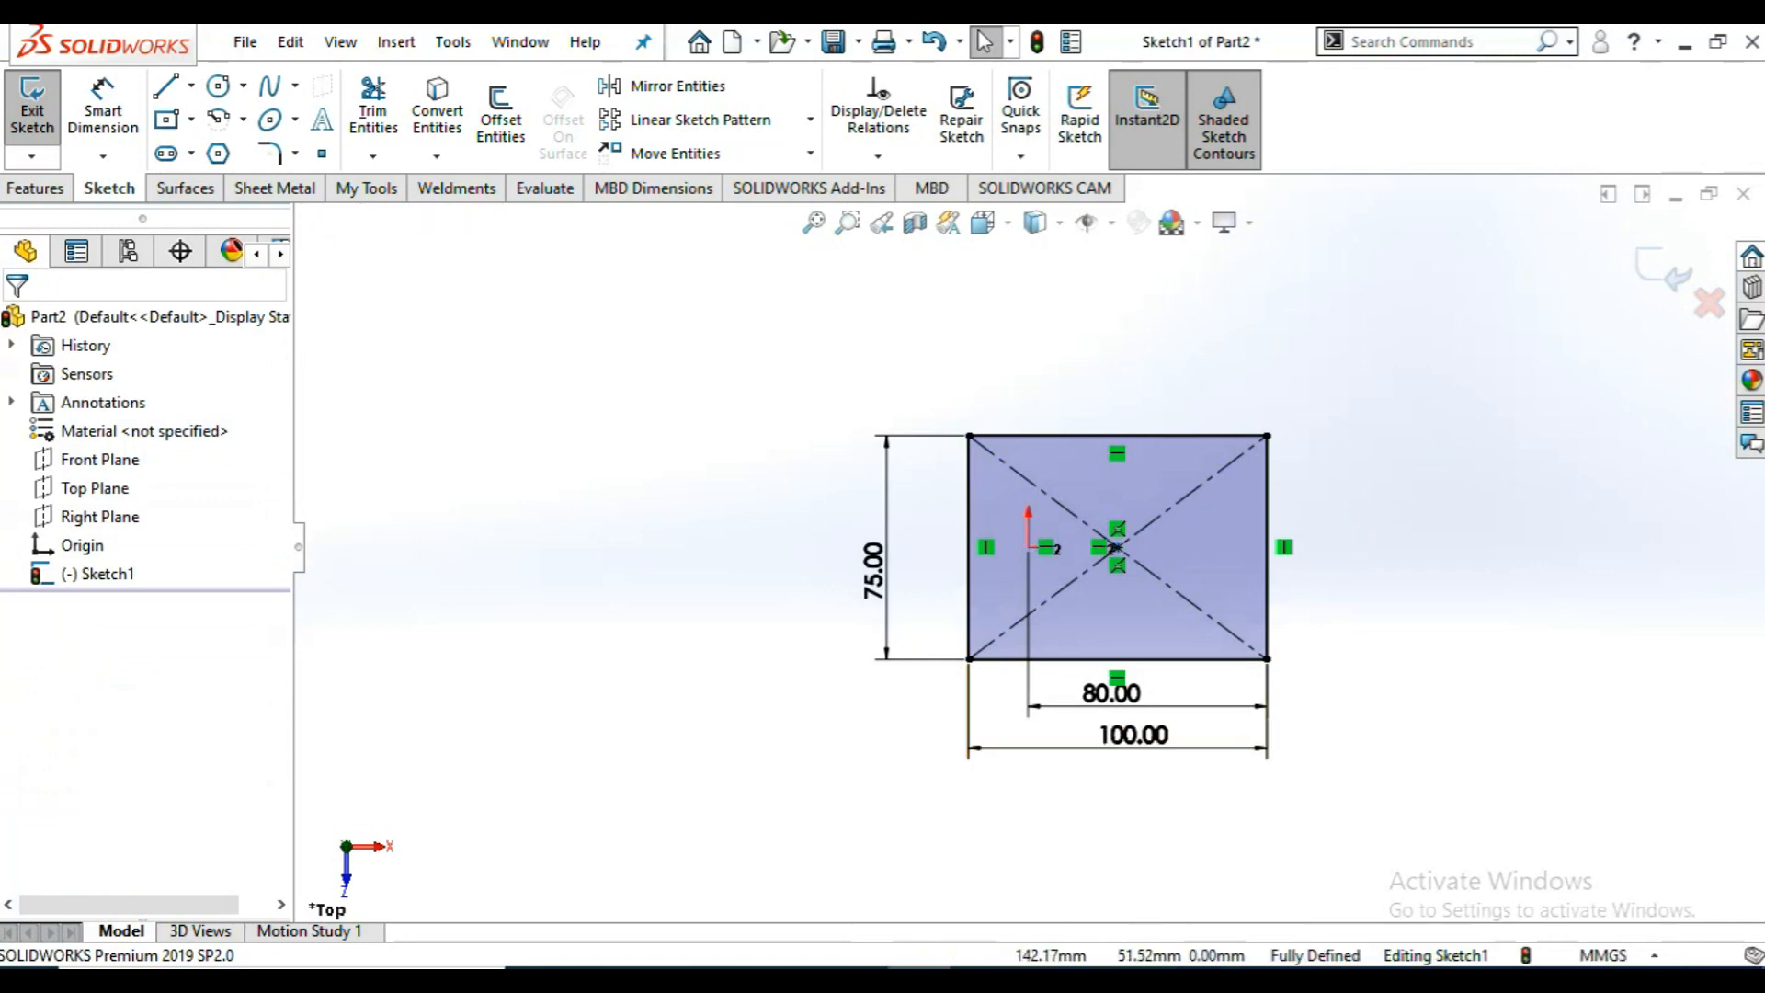
# - Add a driven horizontal dimension between the rectangle's lower-left corner and the origin
pyautogui.scroll(-1, 1333, 614)
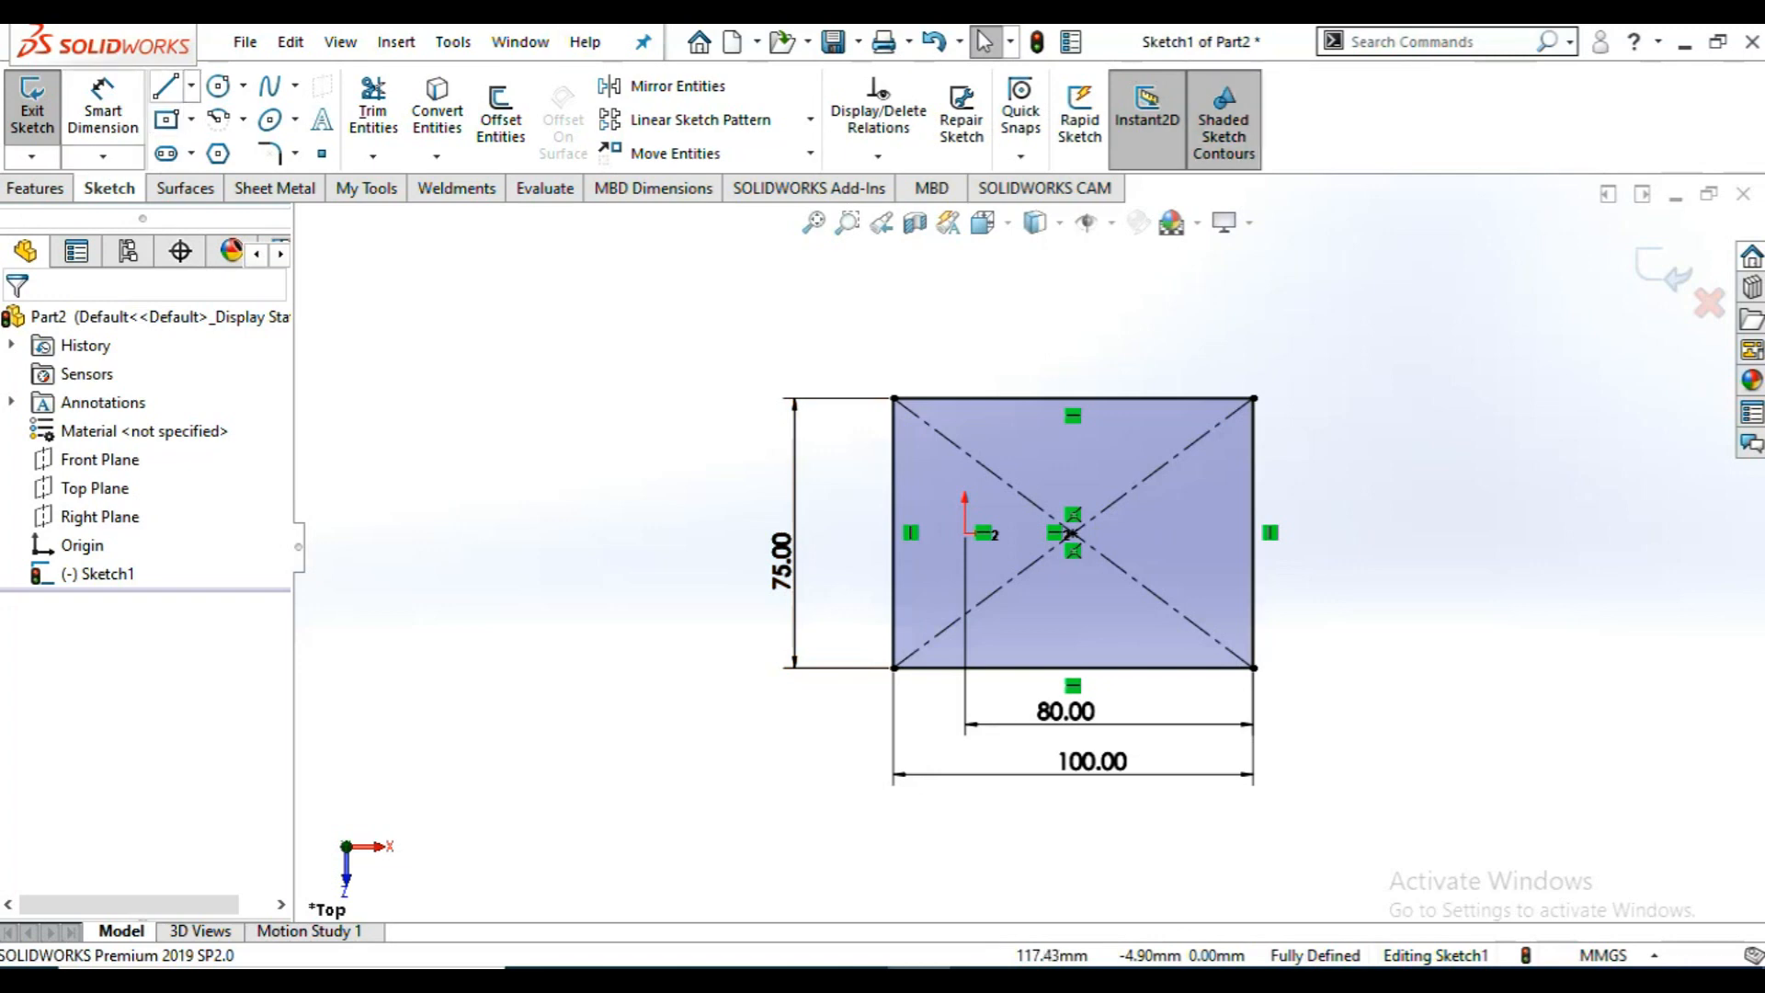
pyautogui.click(102, 107)
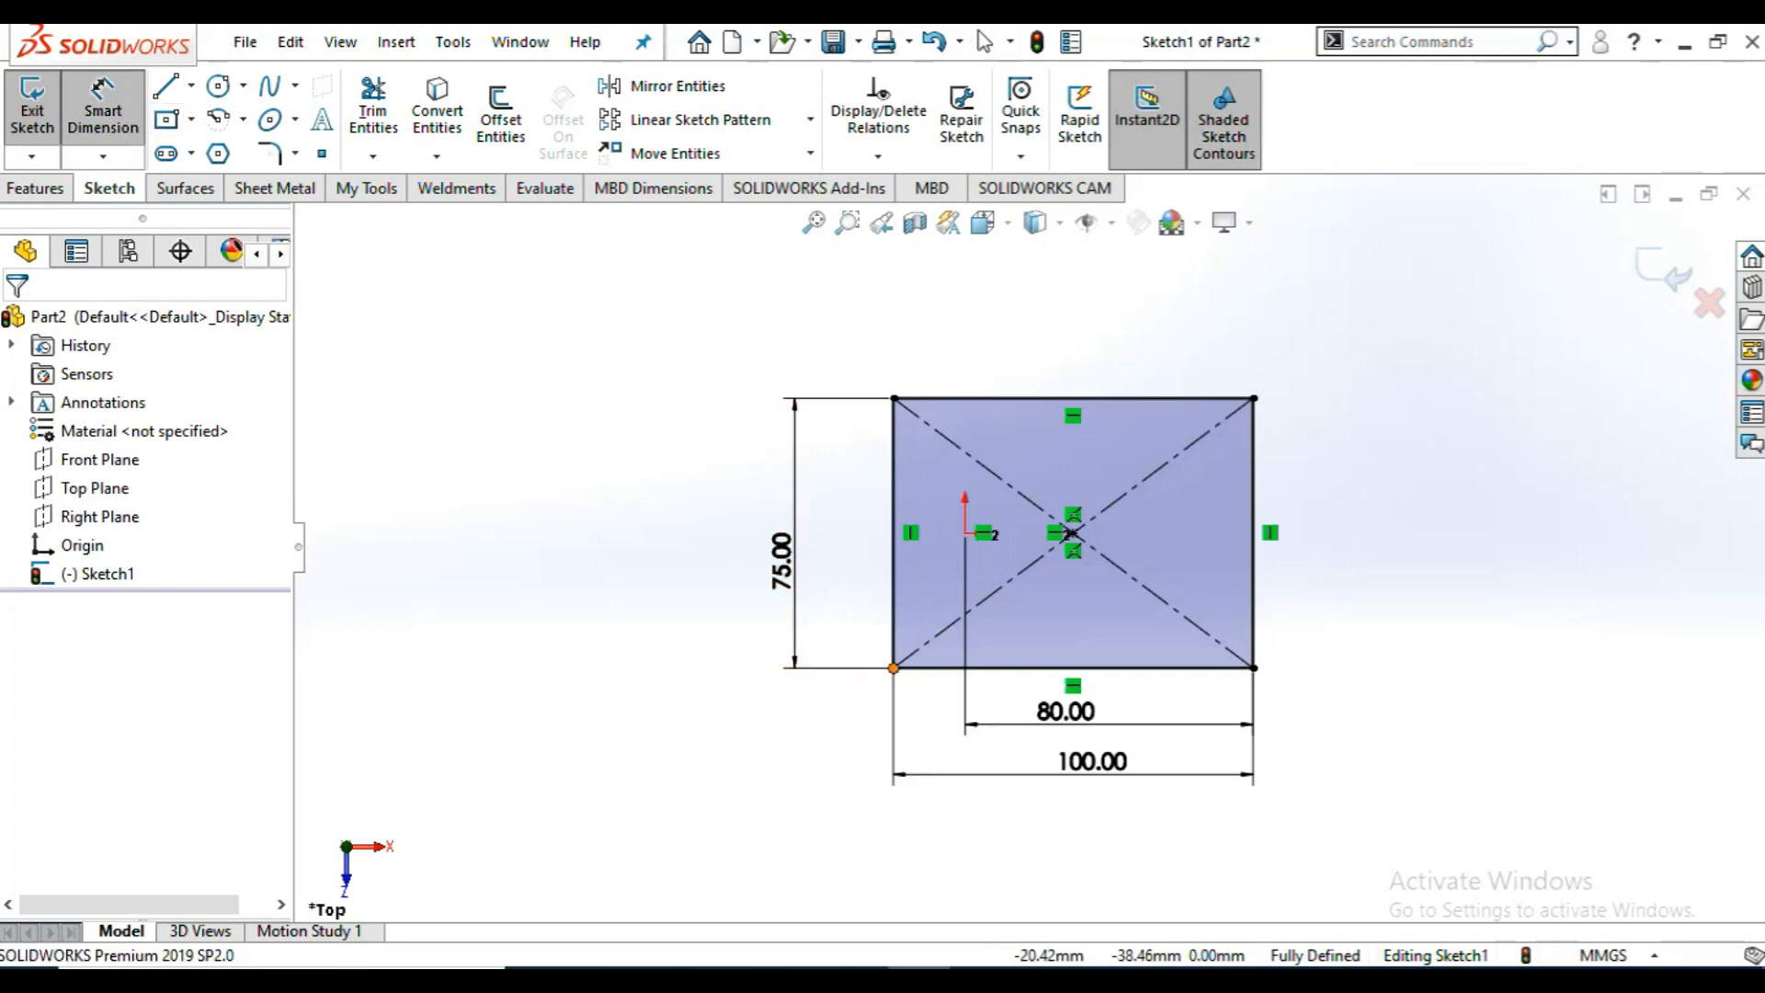
pyautogui.click(894, 668)
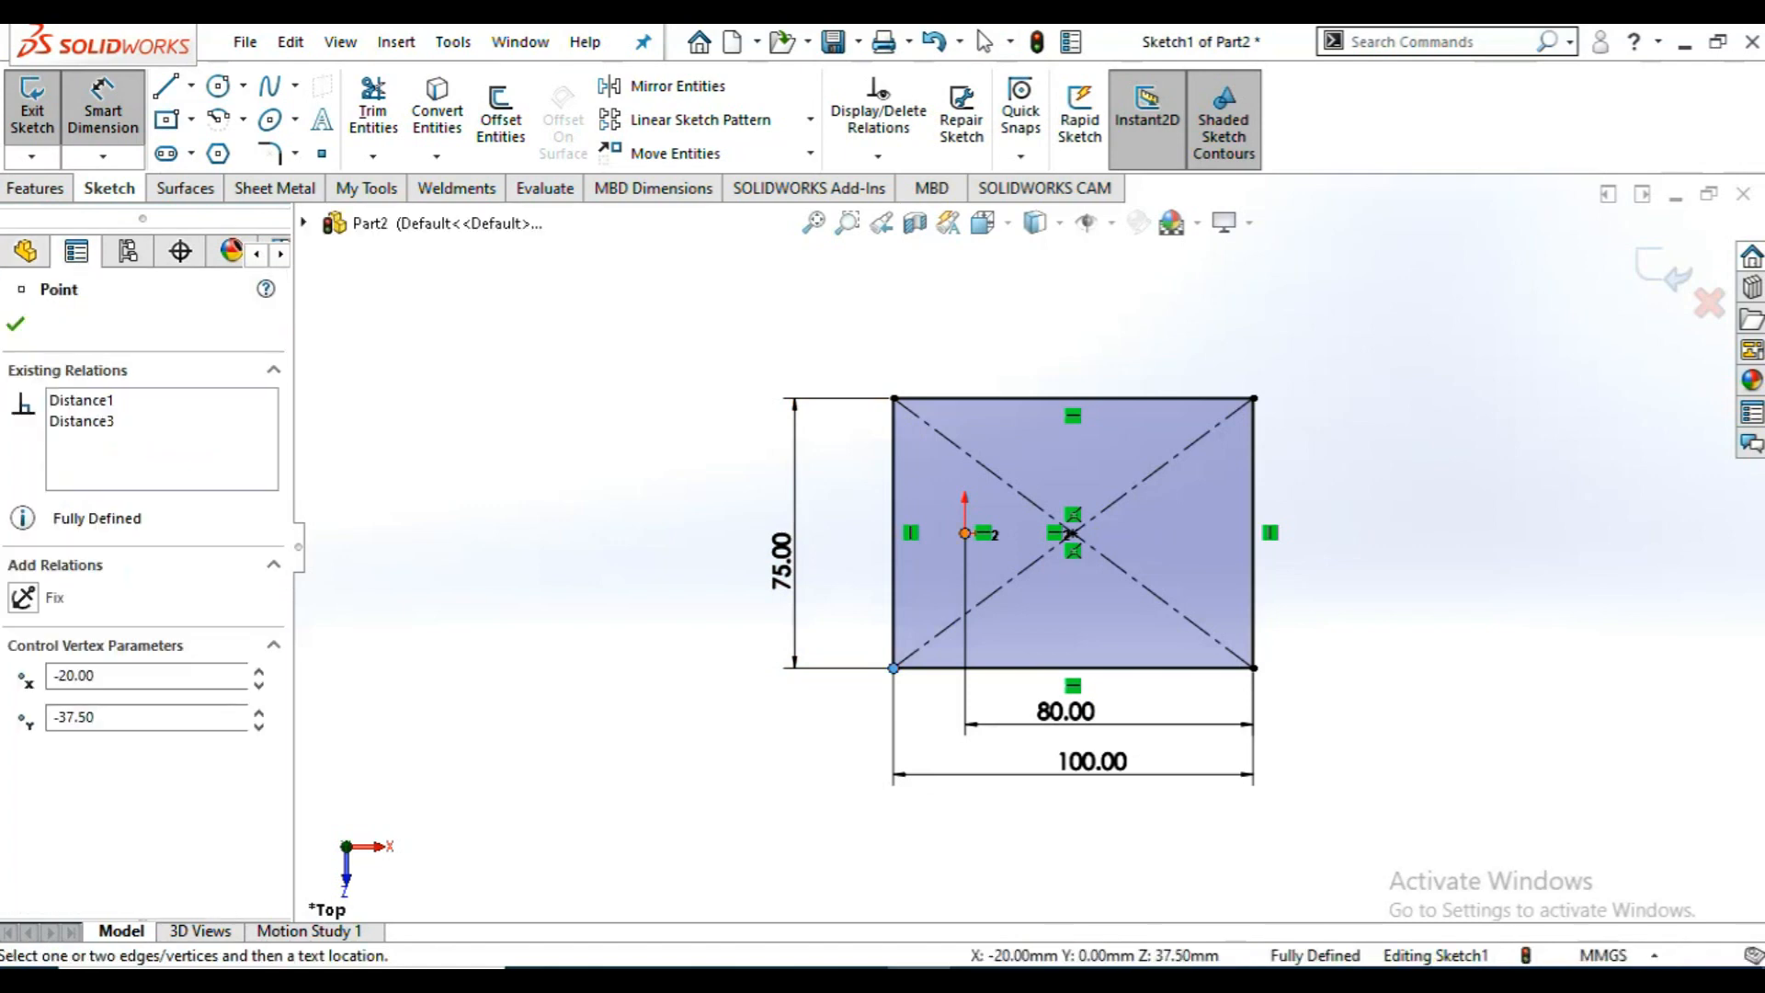
pyautogui.click(965, 533)
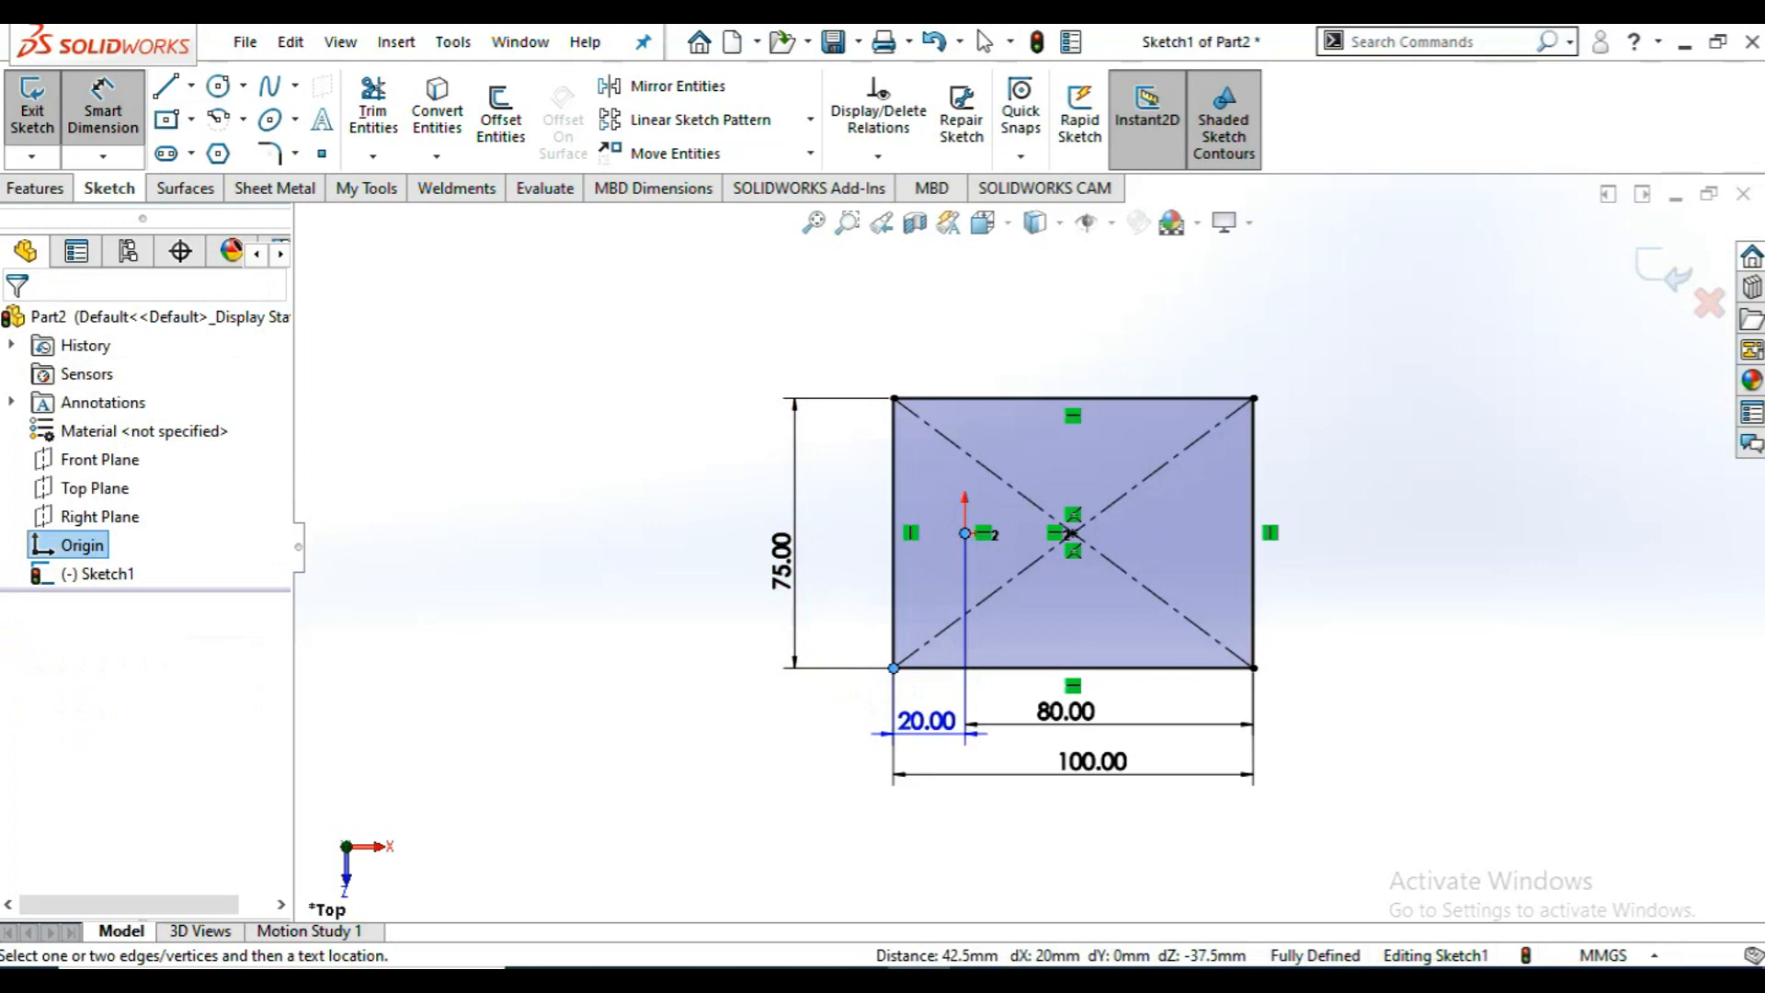
pyautogui.click(924, 720)
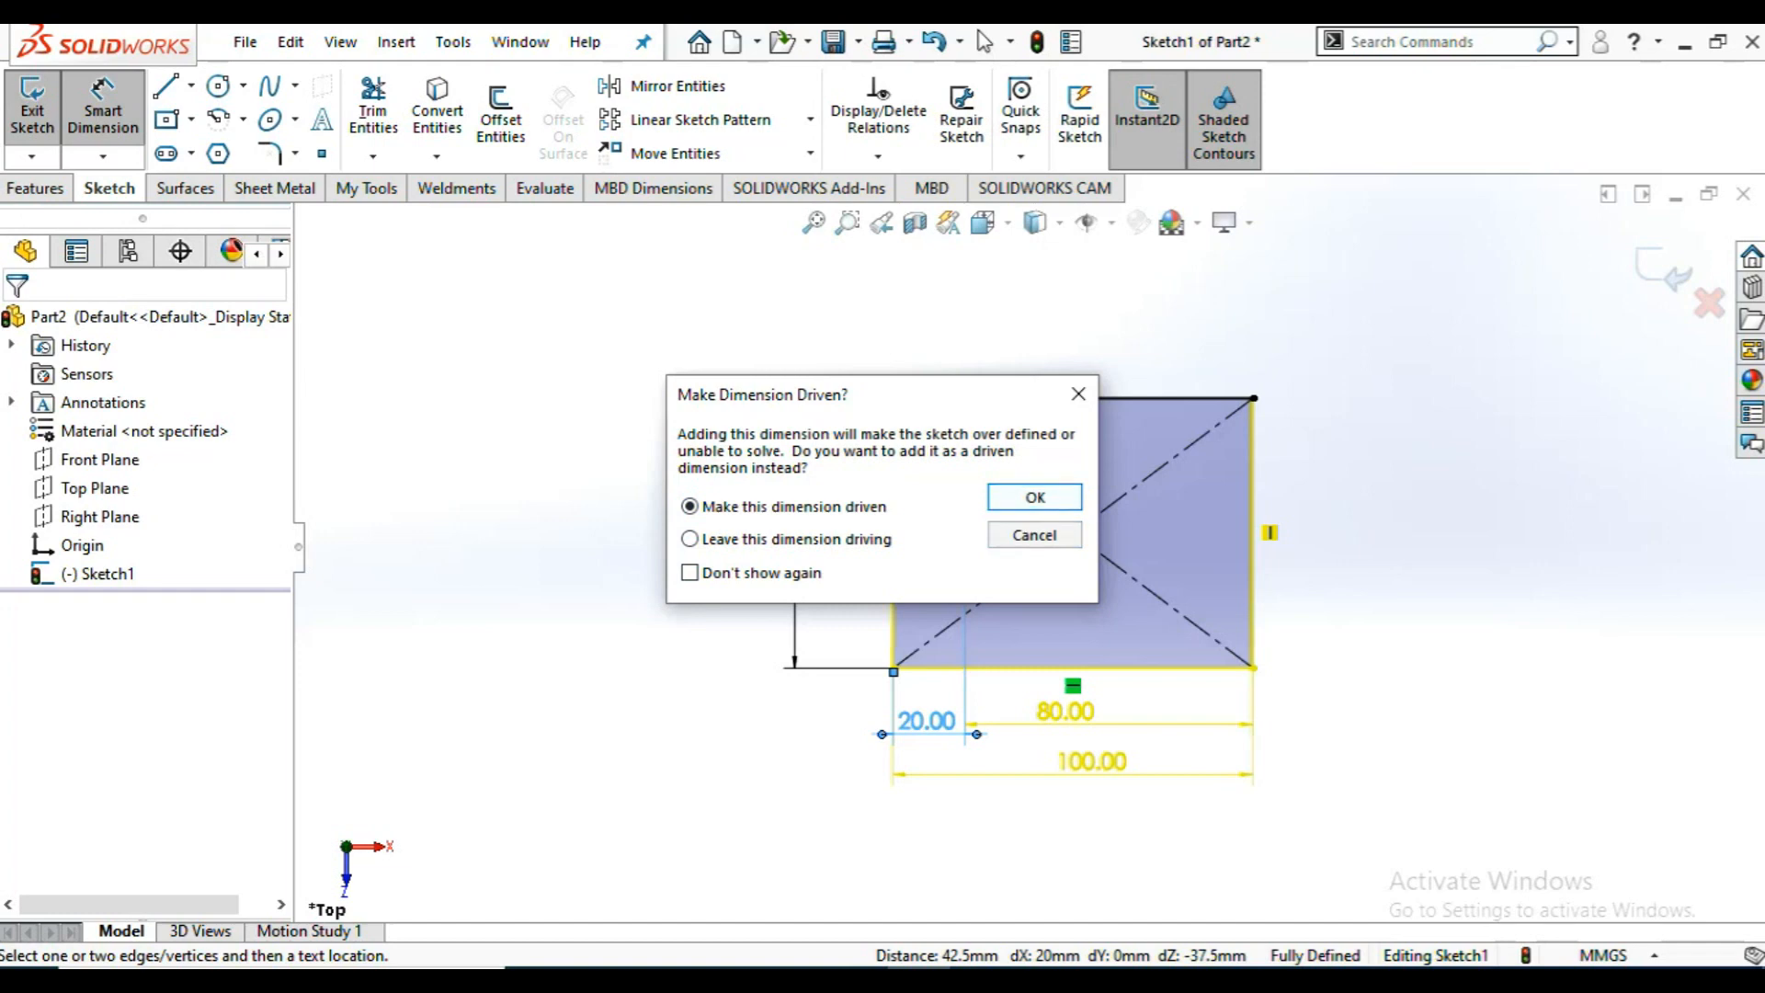
pyautogui.press('Return')
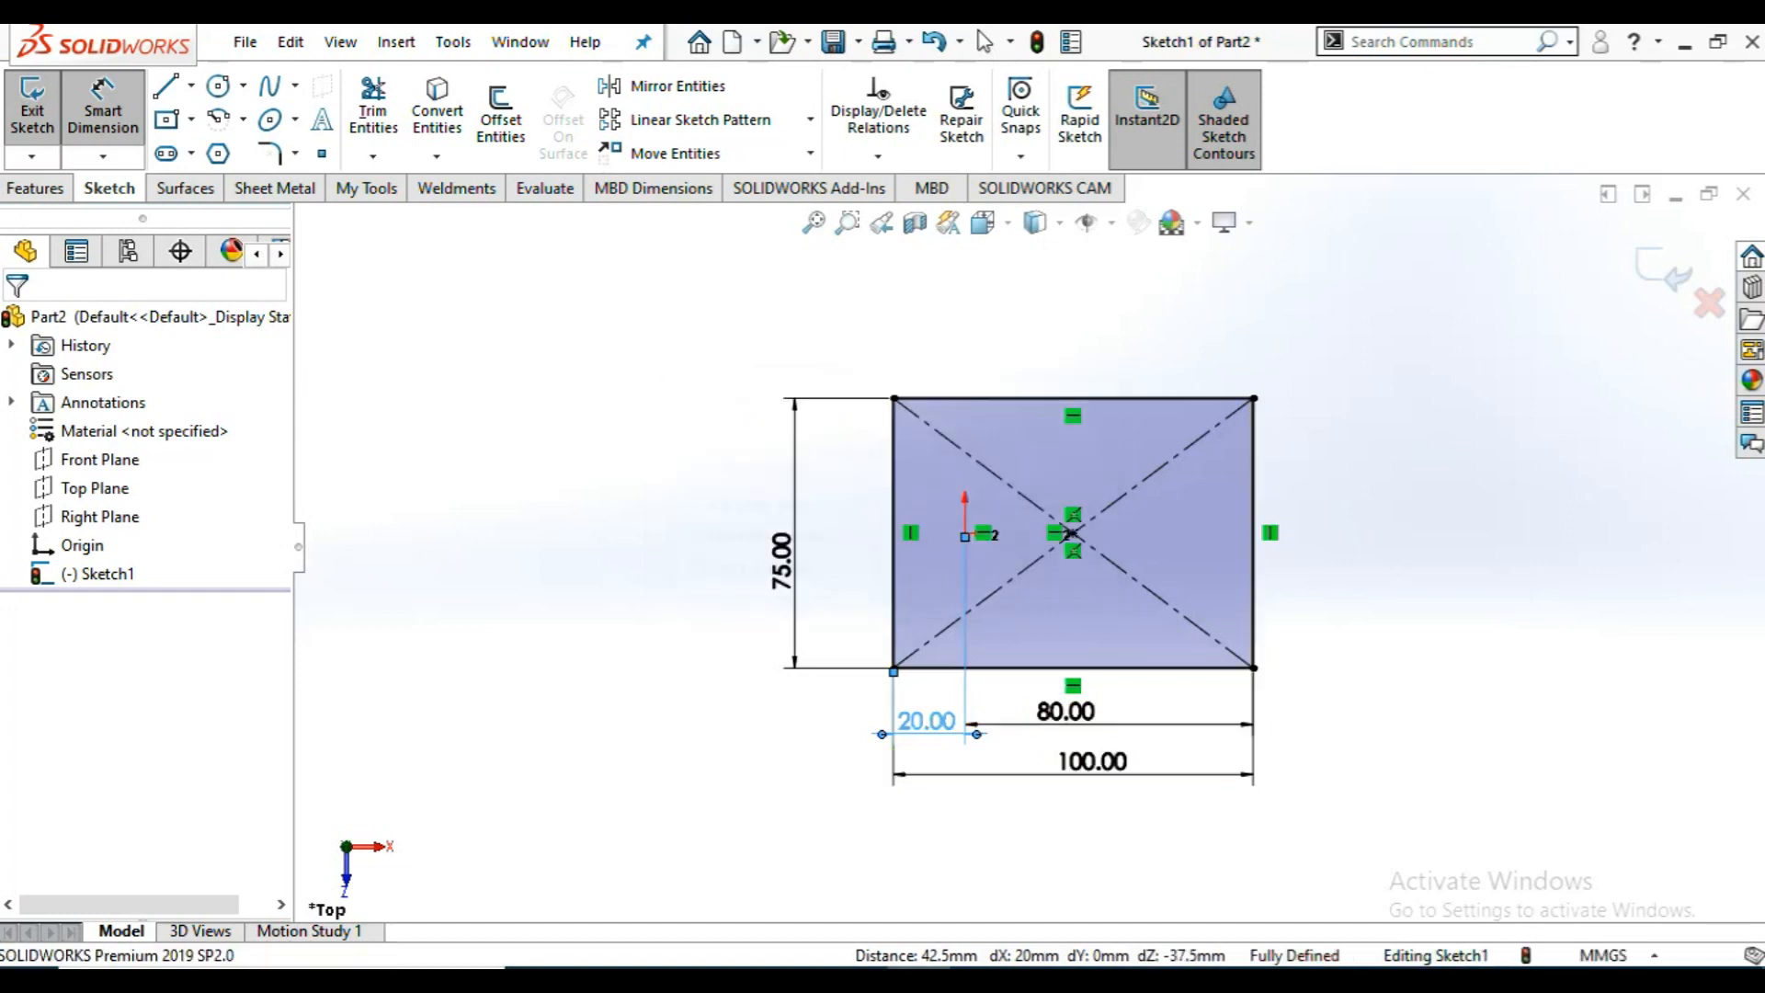
pyautogui.press('Escape')
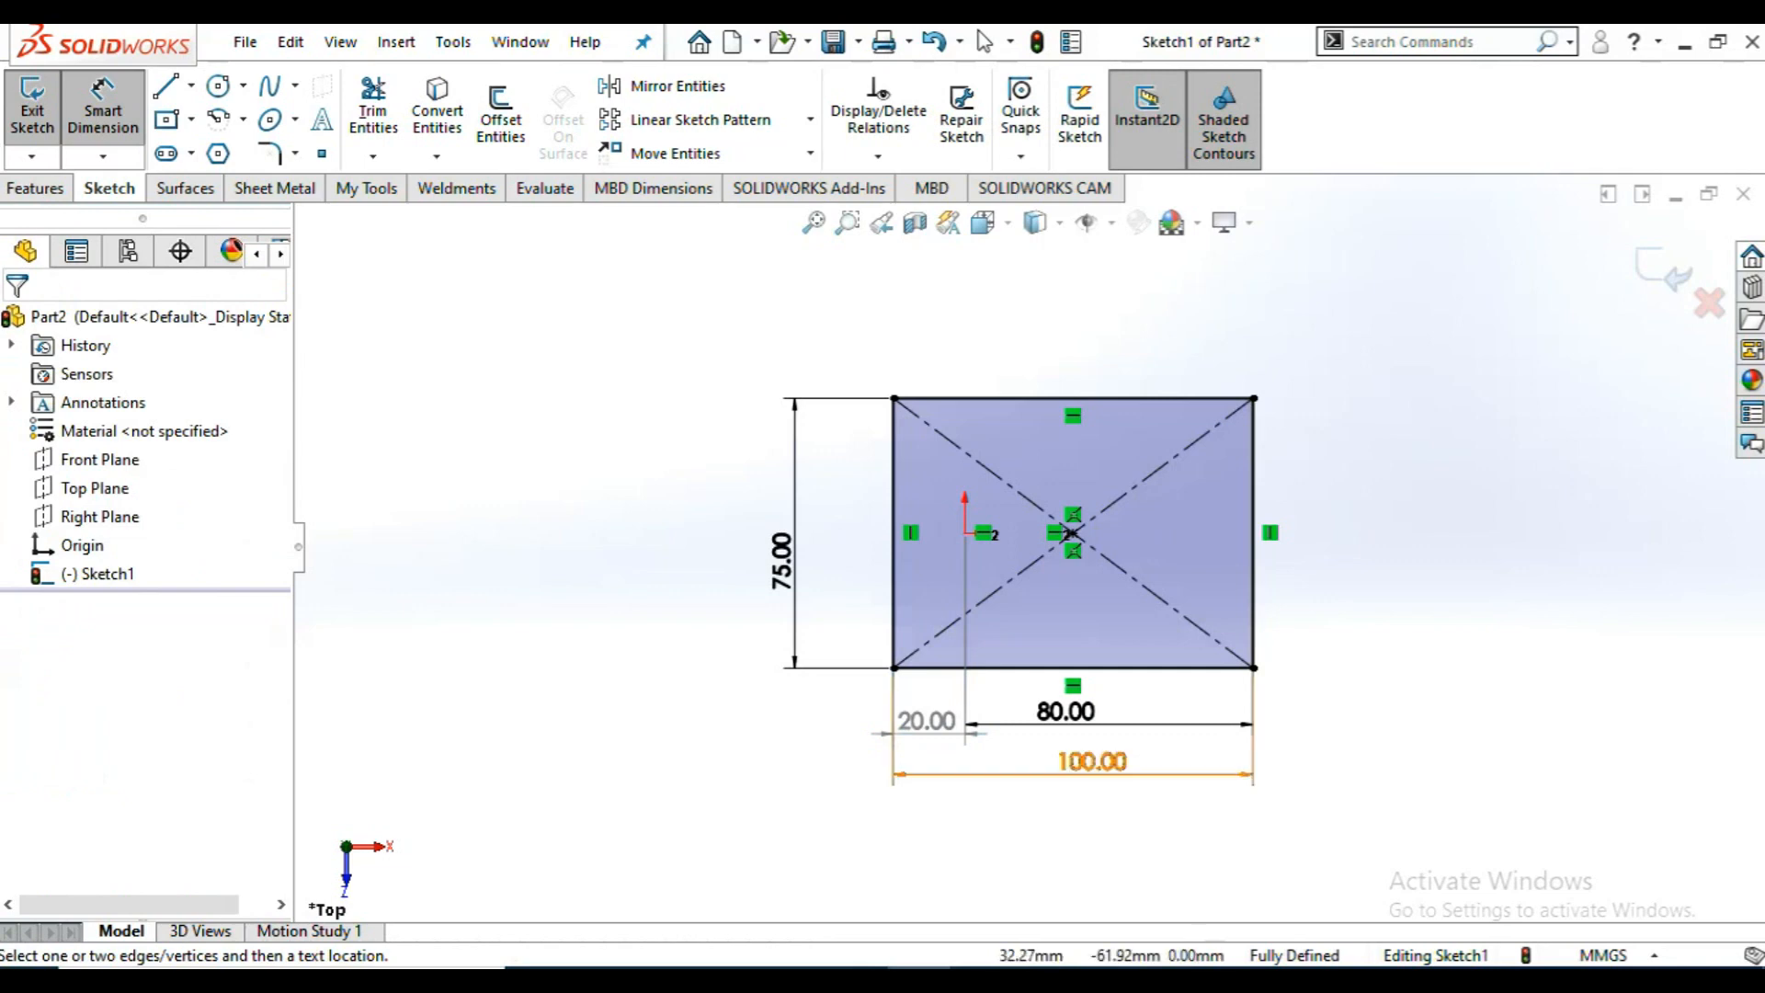
# - Set the horizontal distance between the origin and the rectangle's lower-right corner to 60 mm
pyautogui.scroll(-1, 1072, 763)
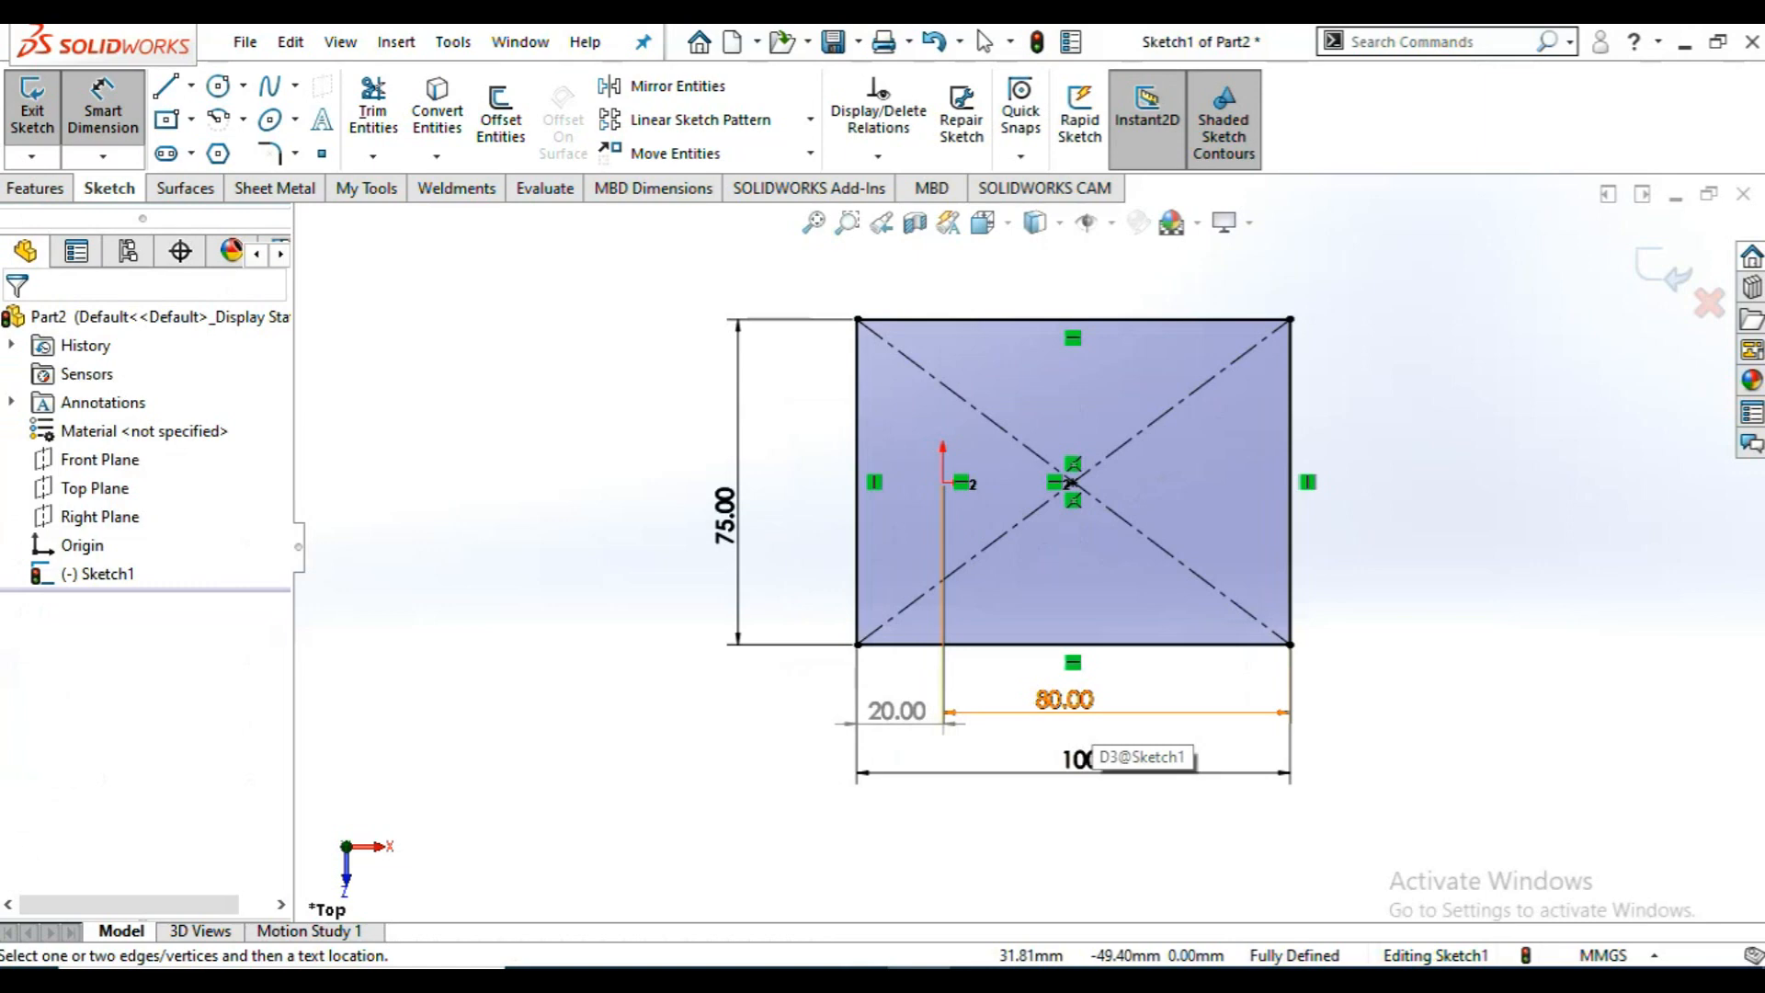
pyautogui.click(1081, 696)
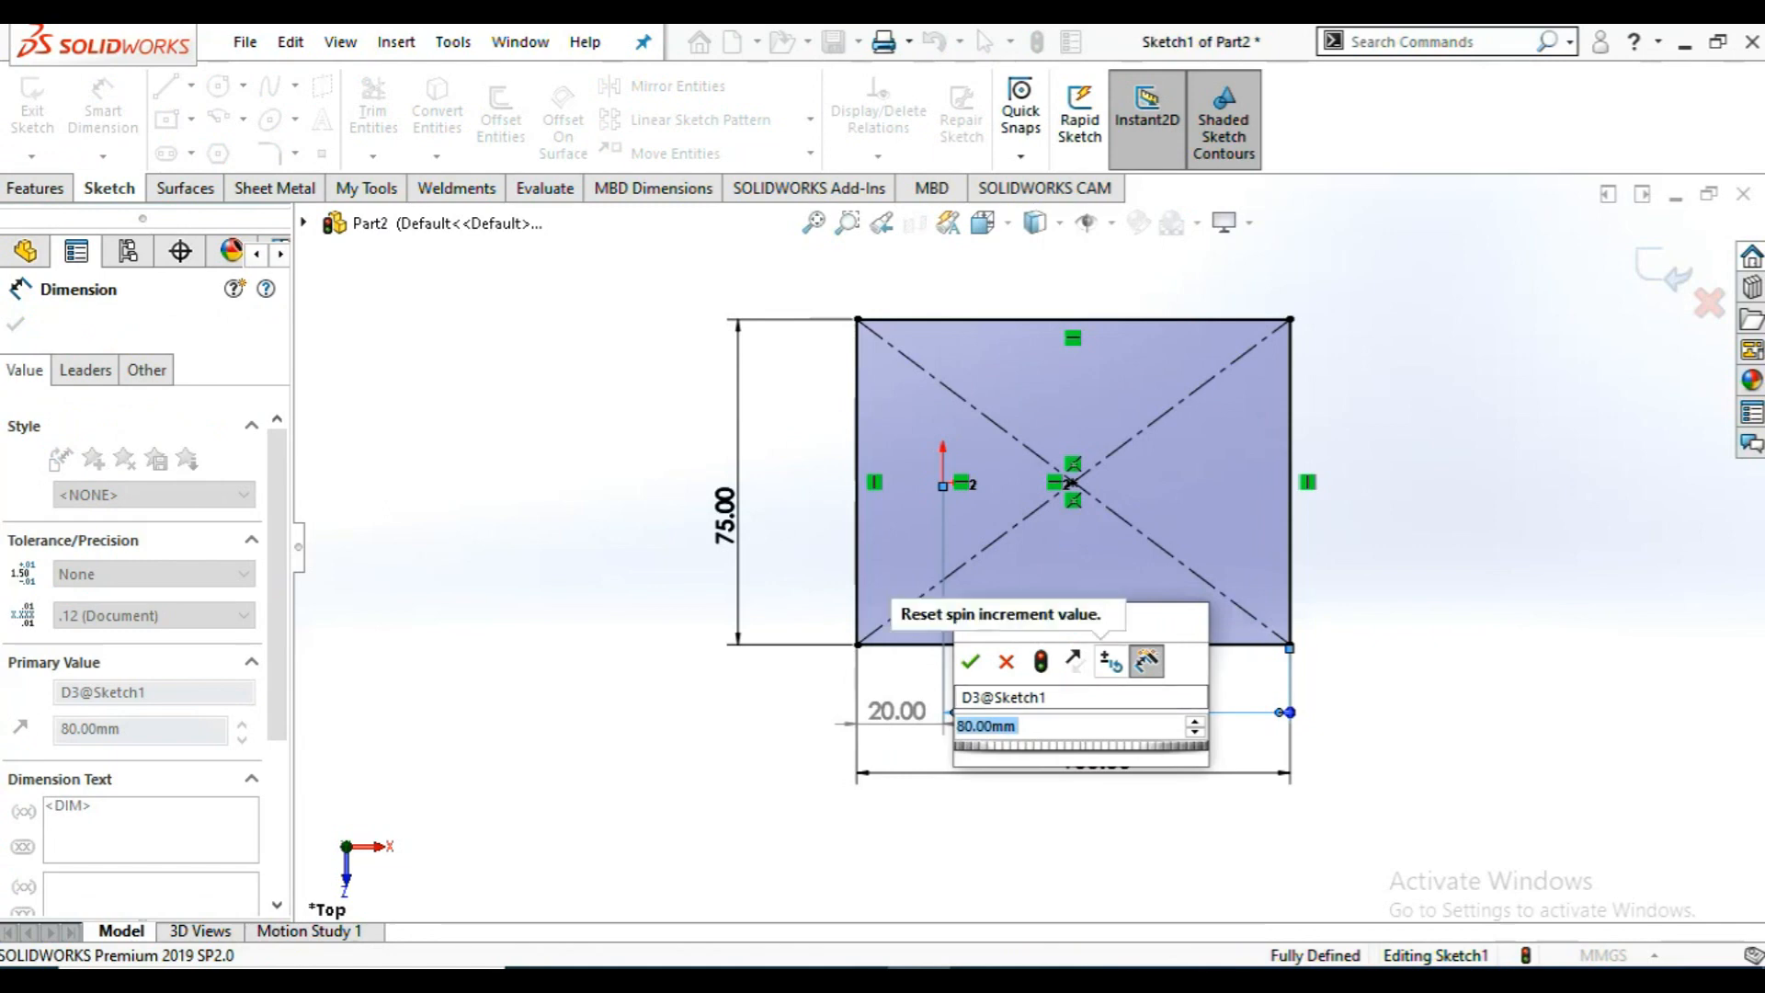
pyautogui.write('60')
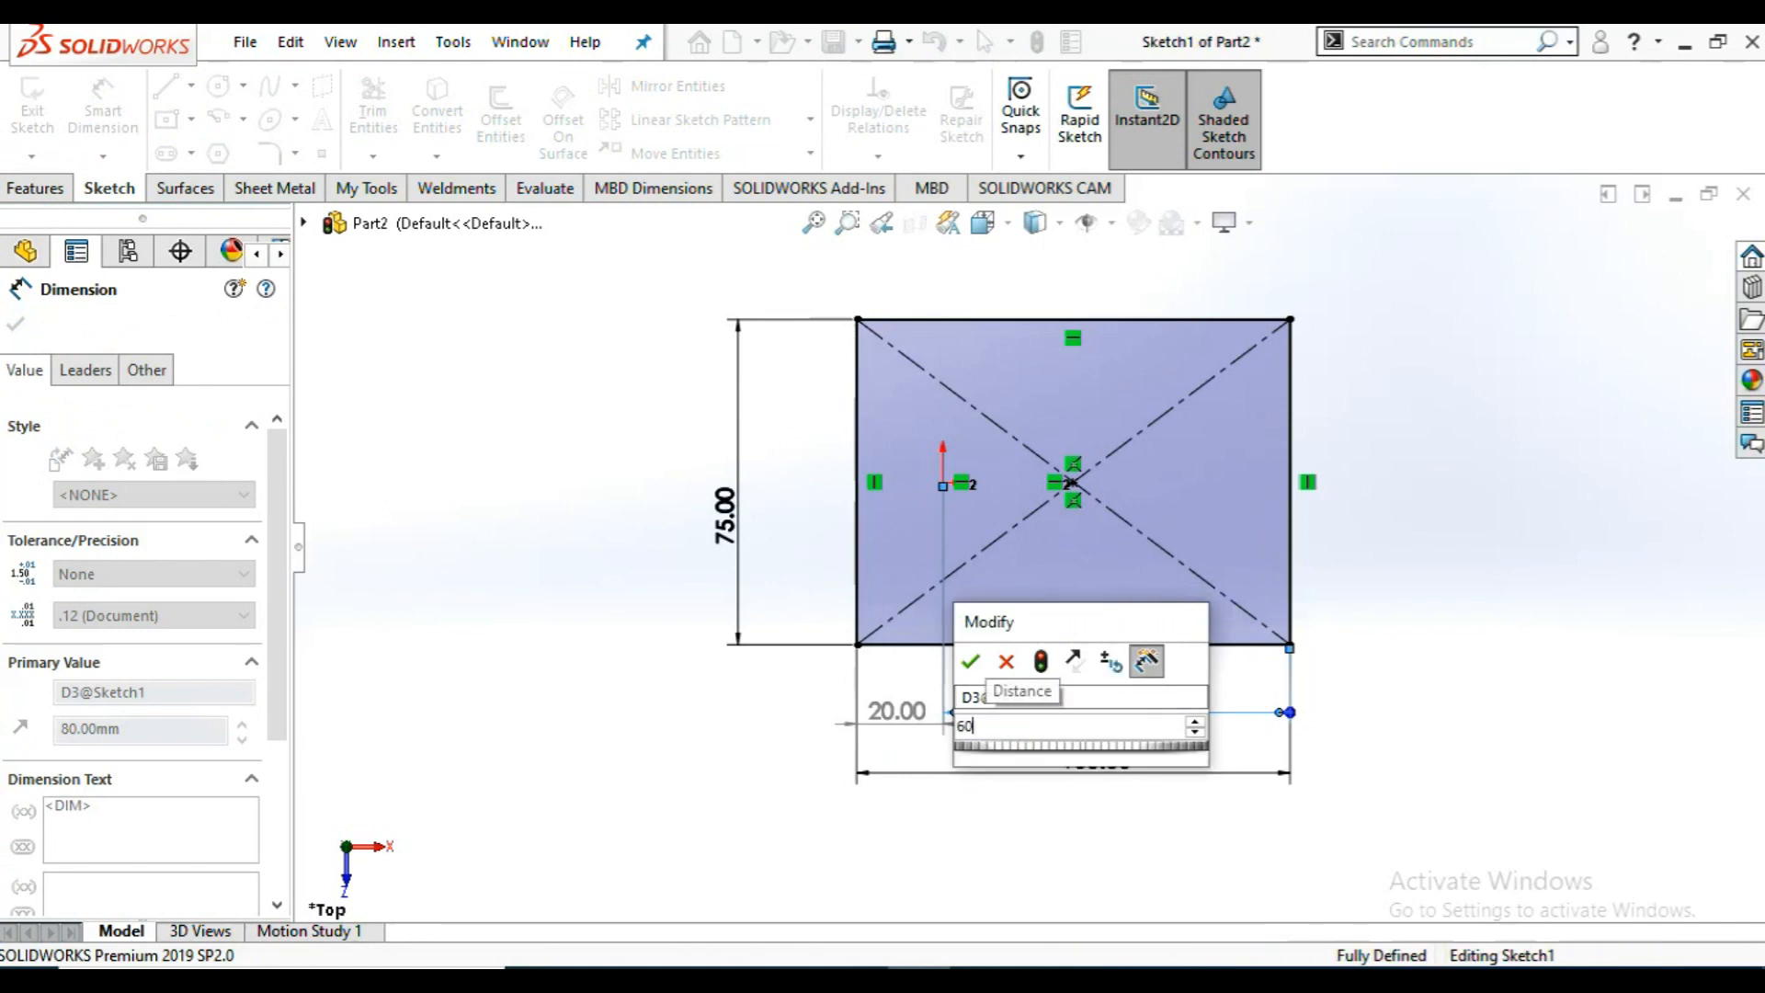
pyautogui.press('Return')
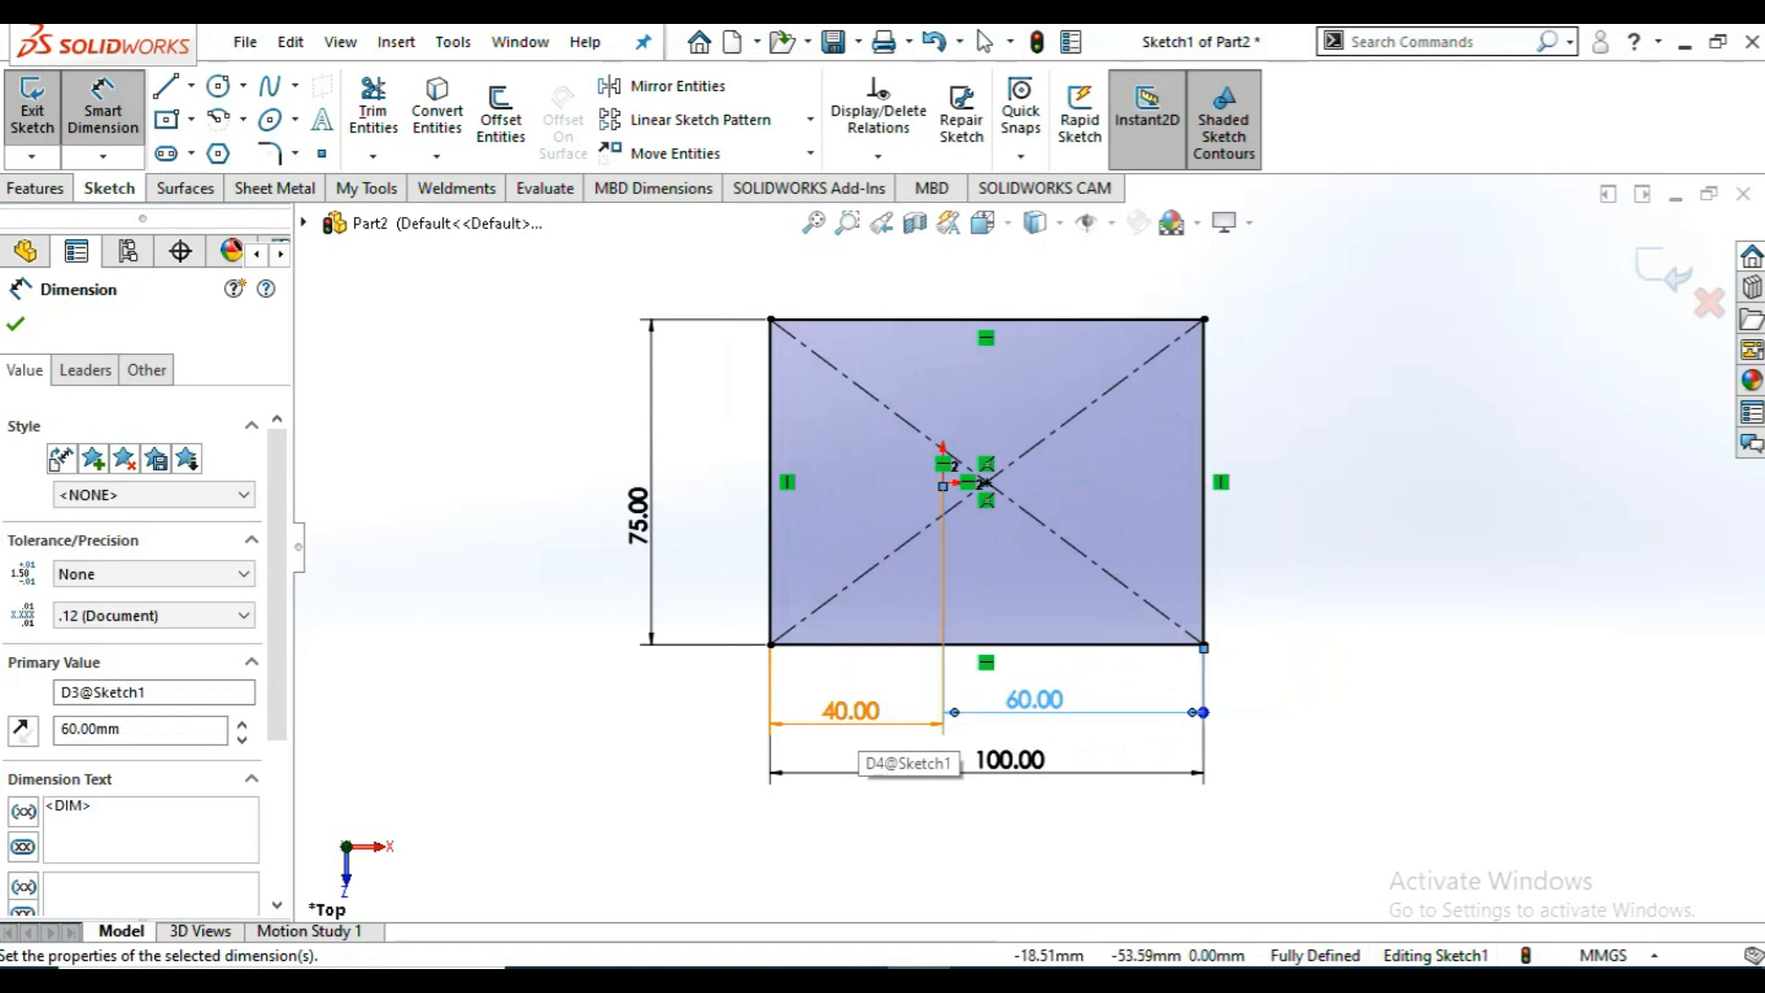
# - Try to edit the driven dimension between the rectangle's lower-left corner and the origin, and leave the Smart Dimension command
pyautogui.doubleClick(854, 712)
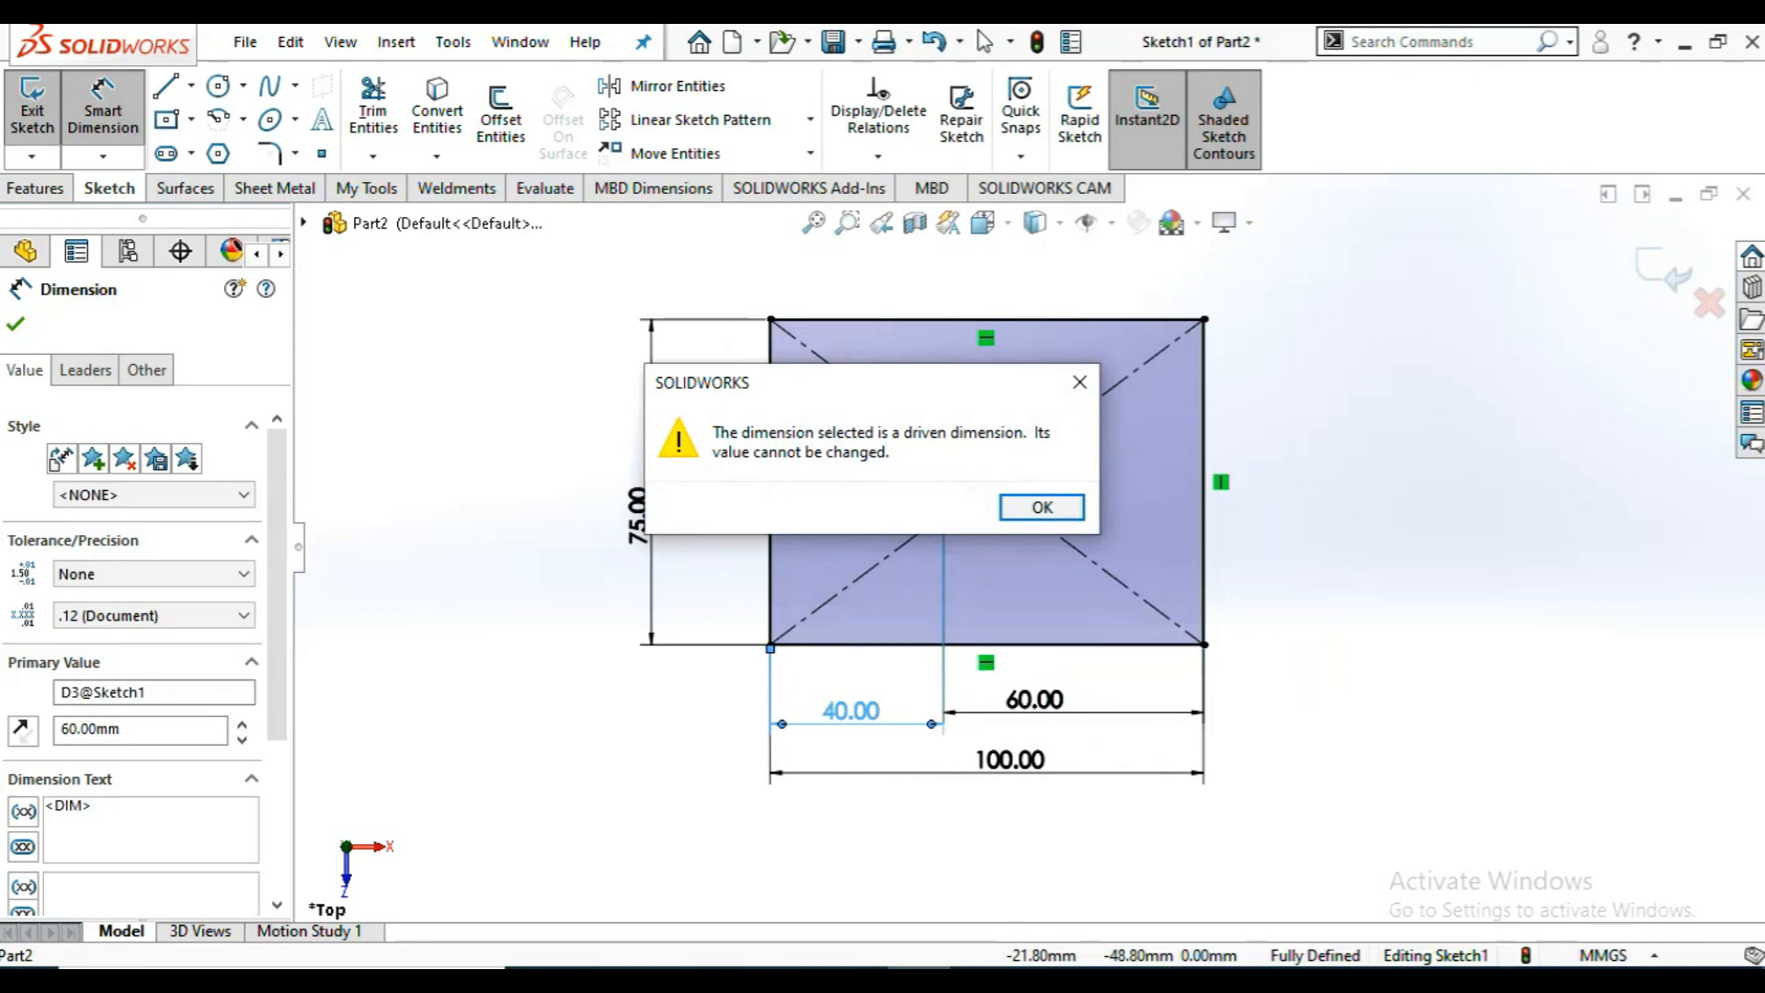
pyautogui.press('Return')
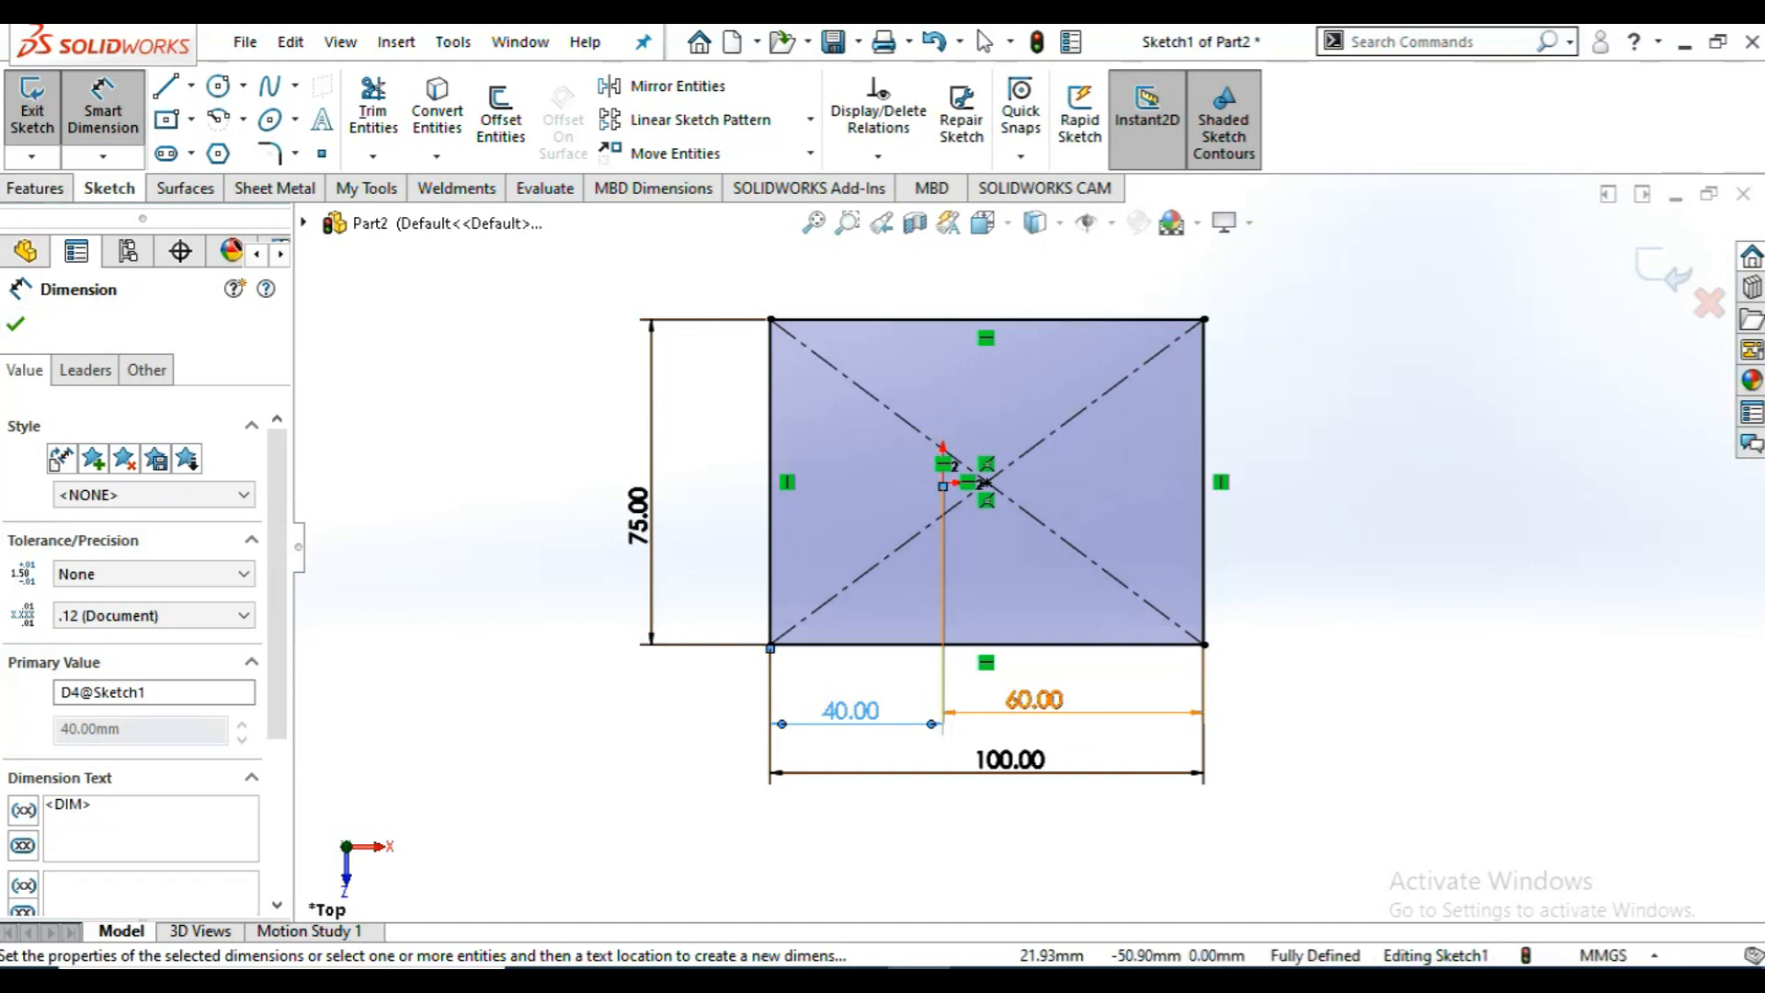
pyautogui.click(16, 324)
pyautogui.press('Escape')
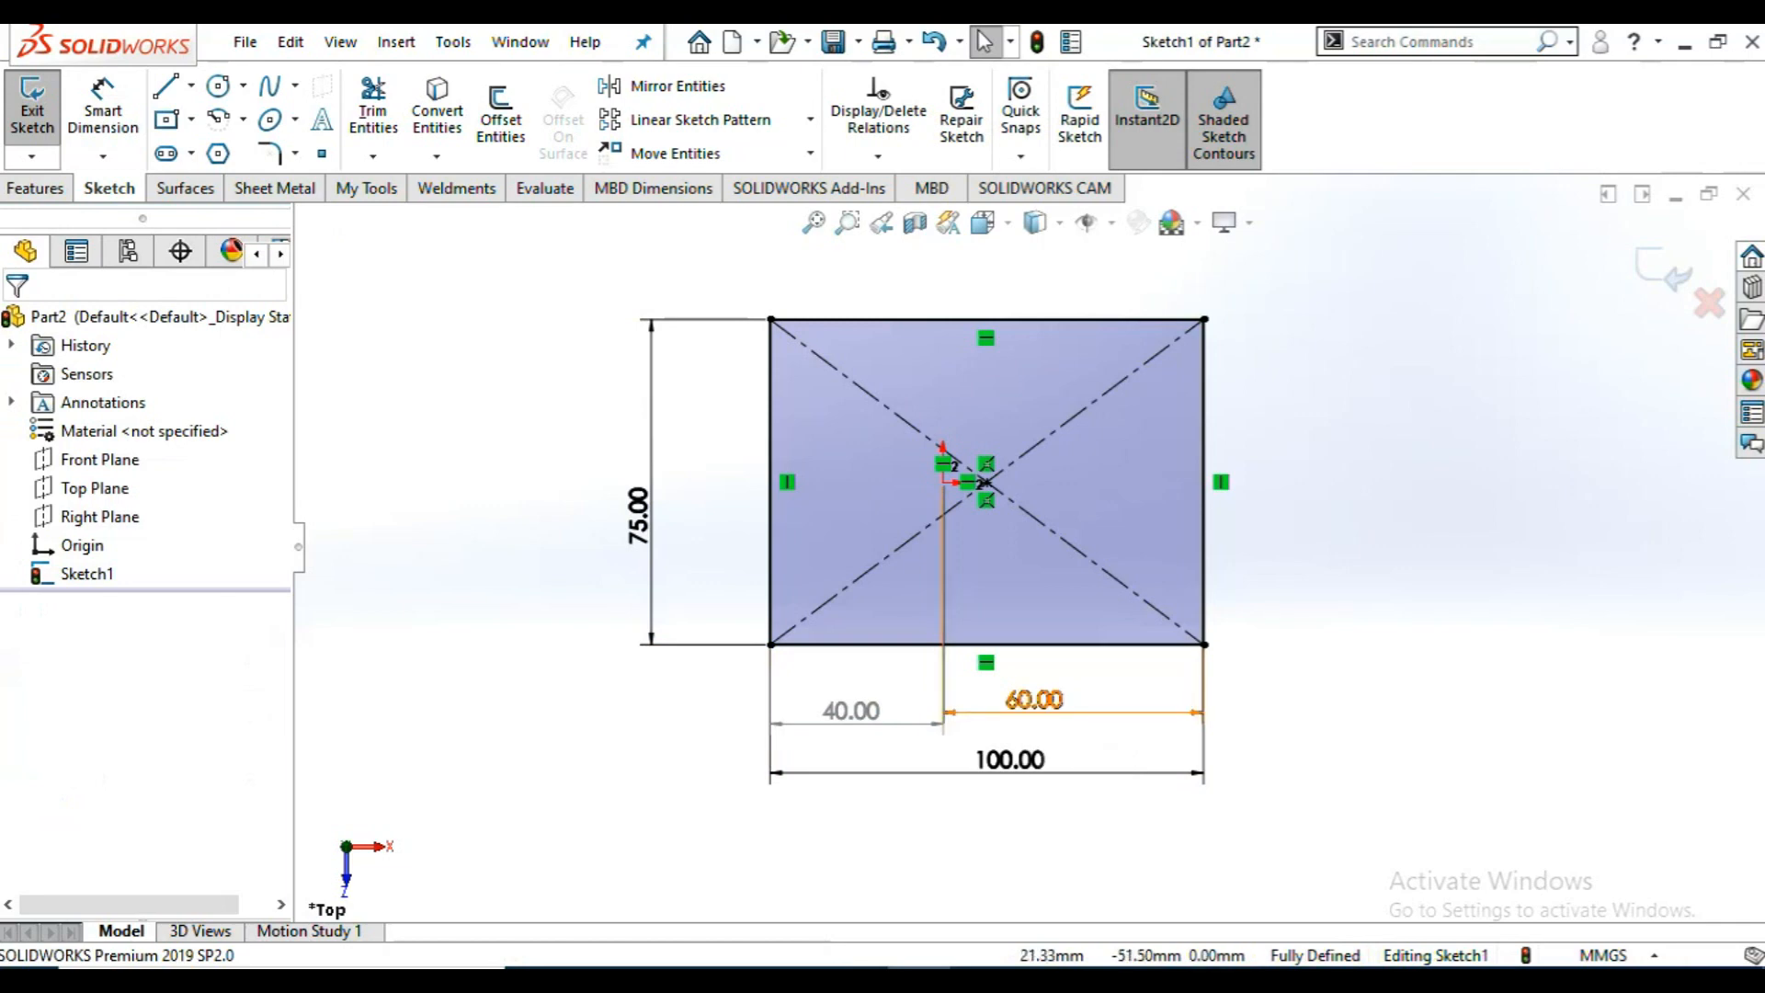
# - Make the horizontal dimension between the origin and the rectangle's lower-right corner driven, and try to edit its value
pyautogui.click(1033, 703)
pyautogui.doubleClick(1033, 703)
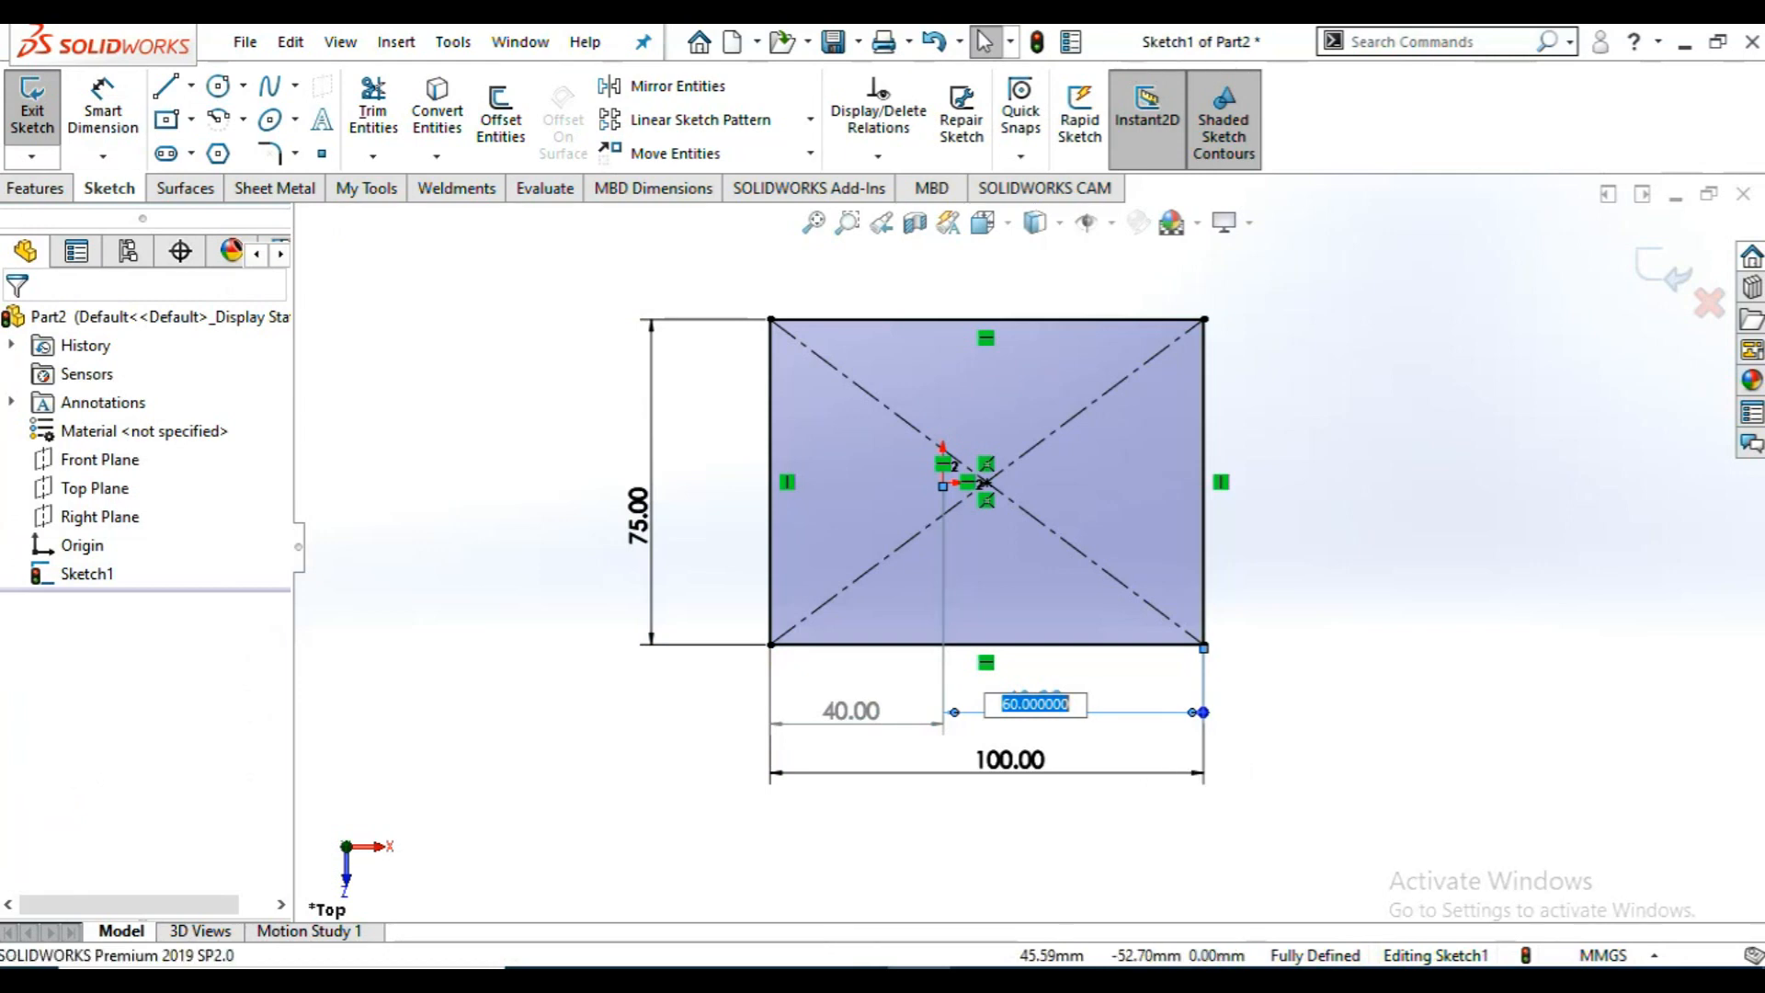
pyautogui.press('Return')
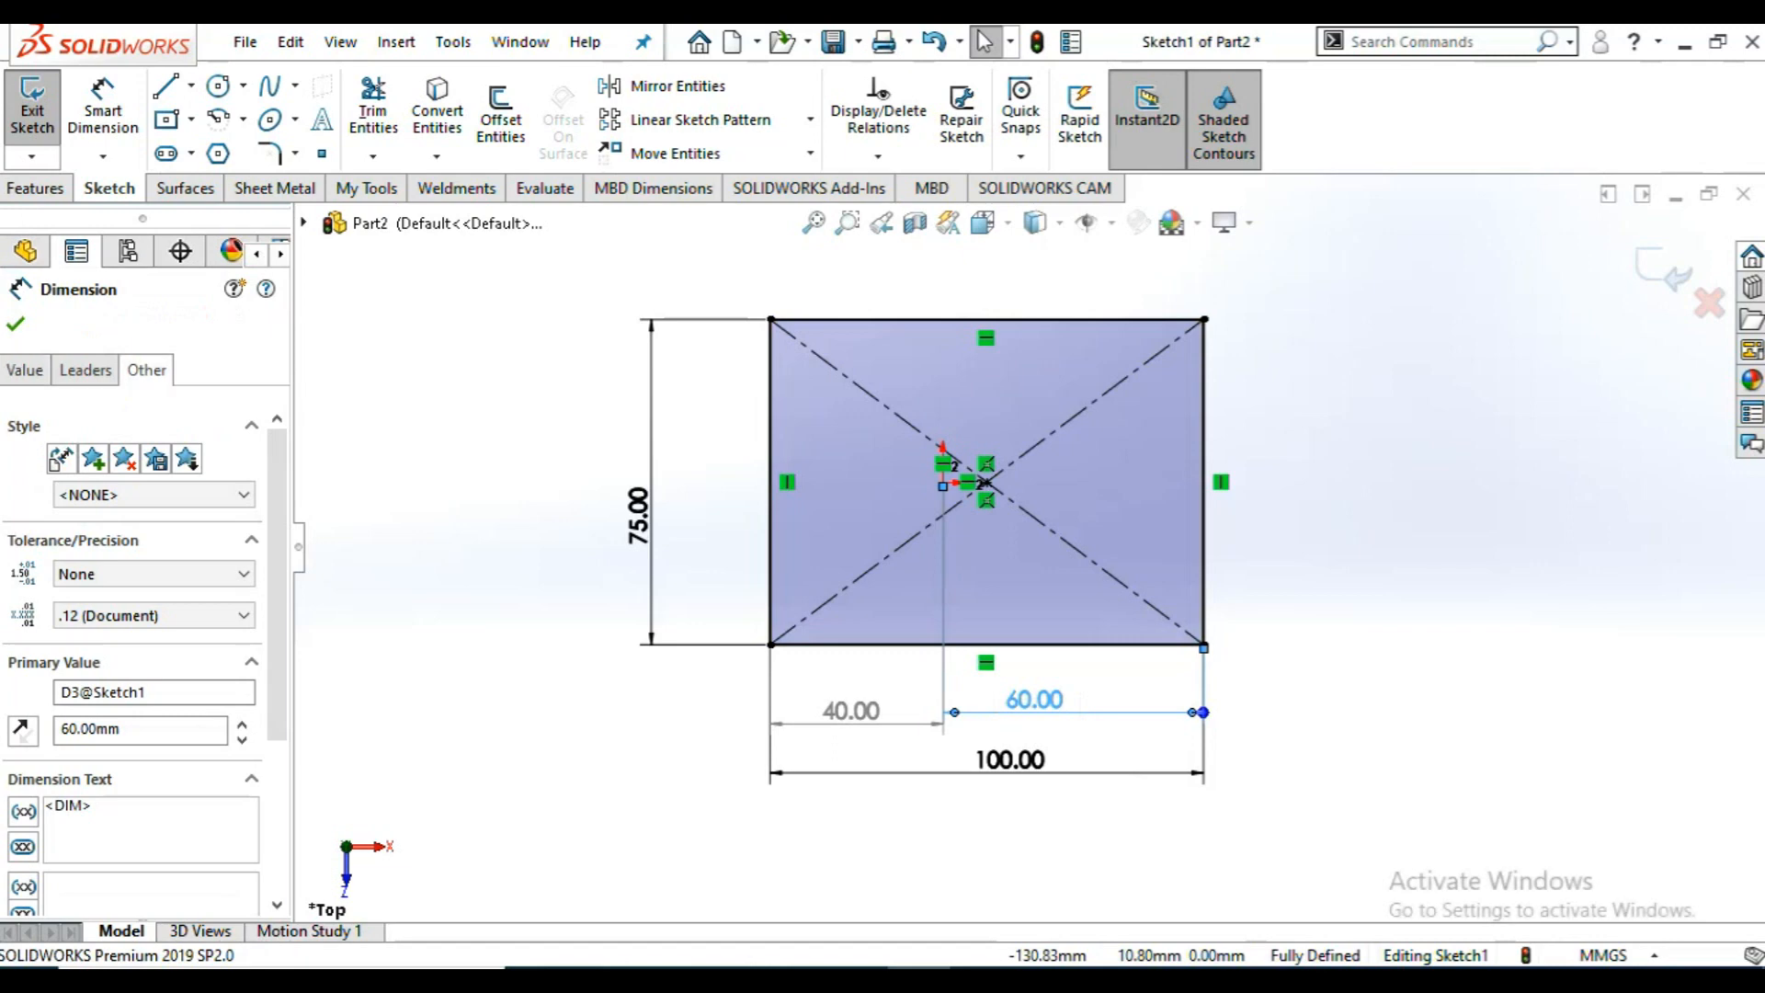
pyautogui.click(146, 370)
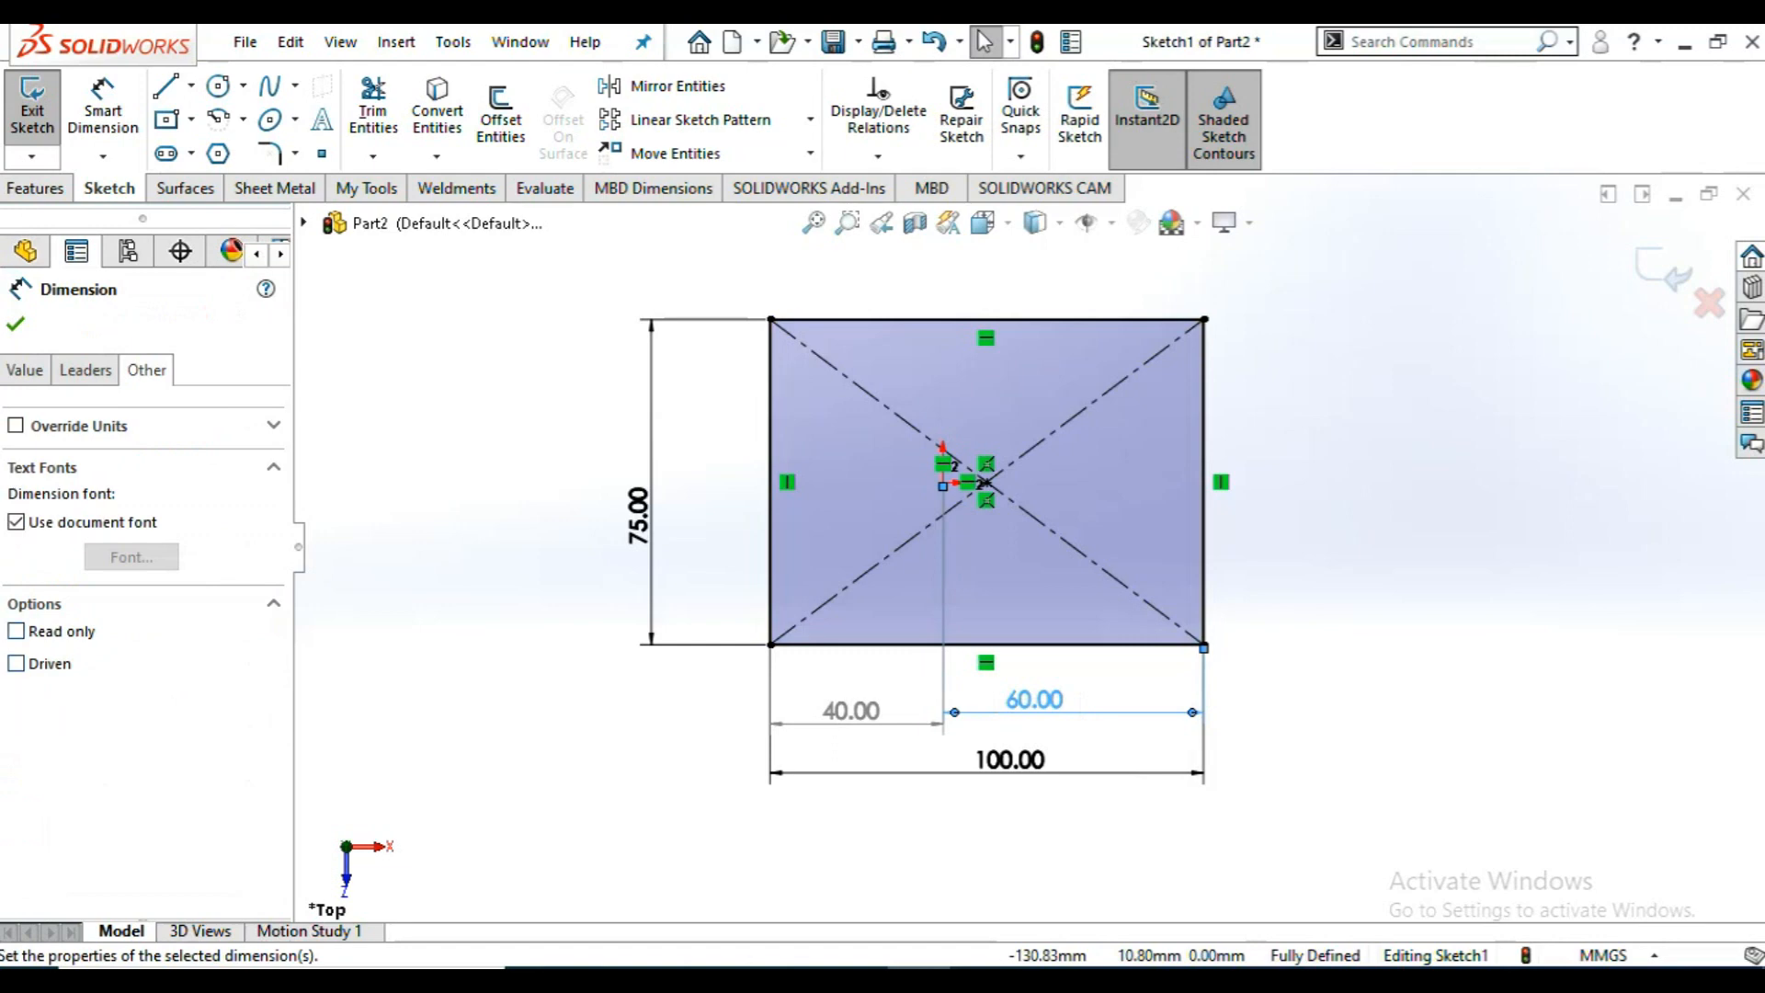
pyautogui.click(16, 663)
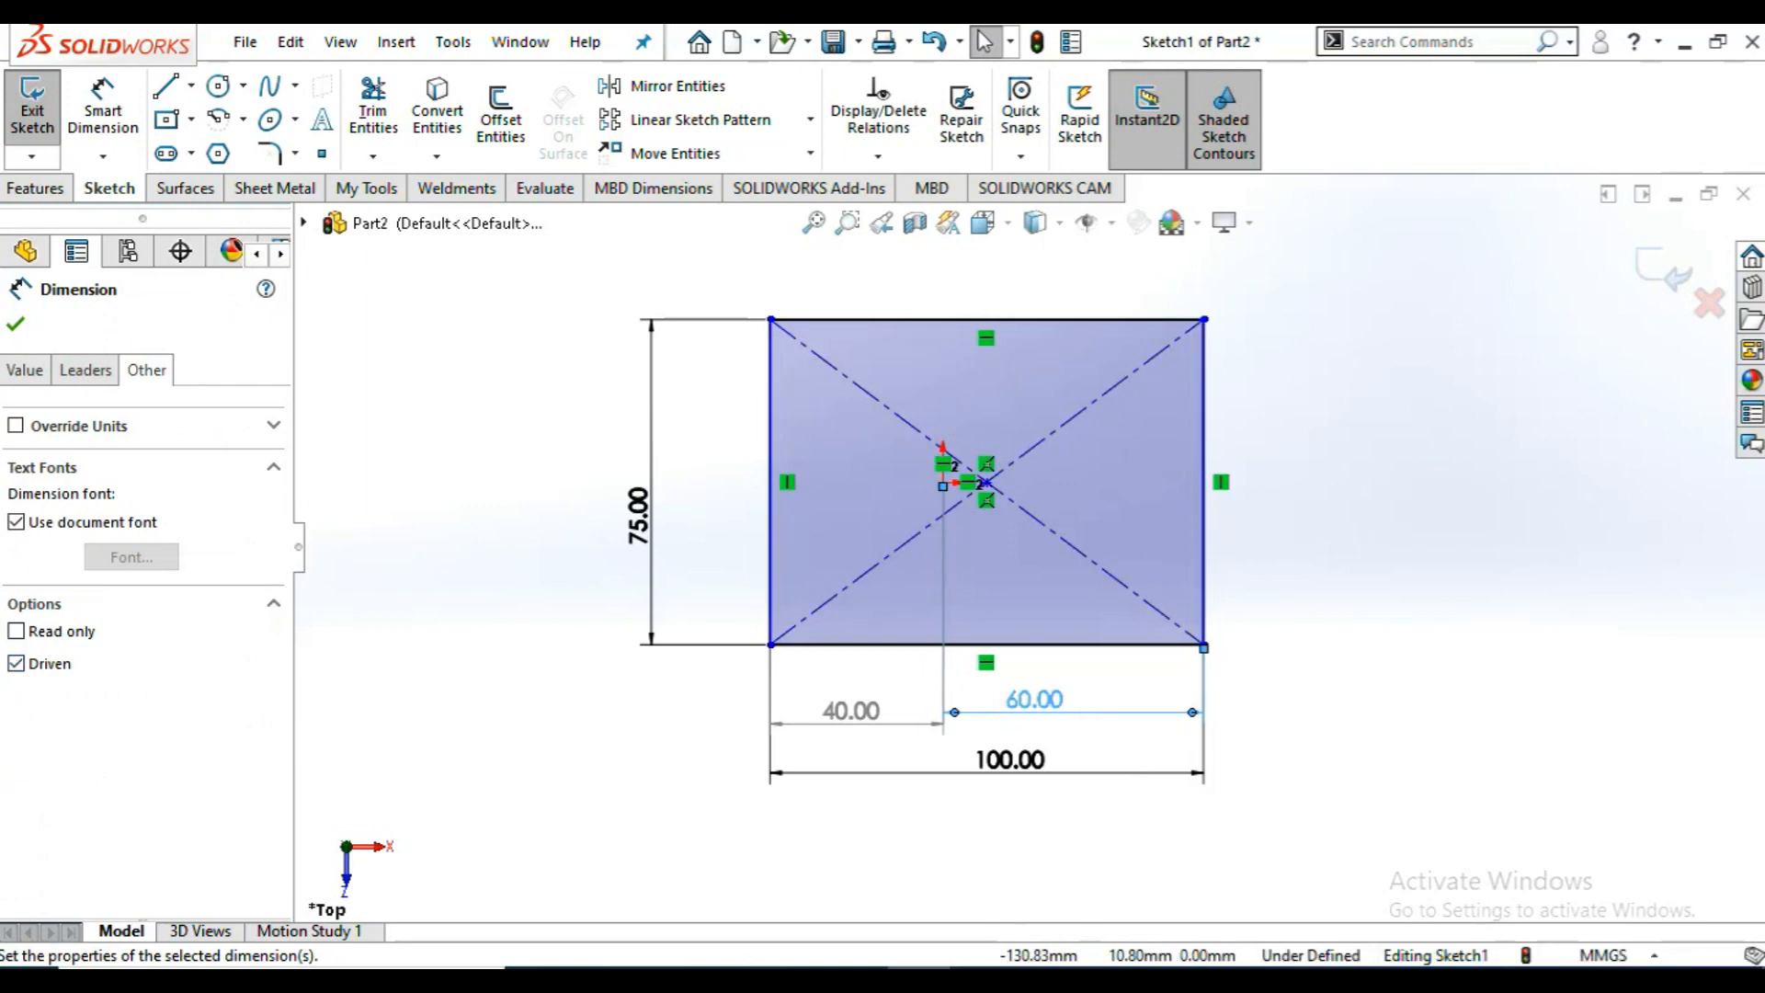
pyautogui.click(16, 323)
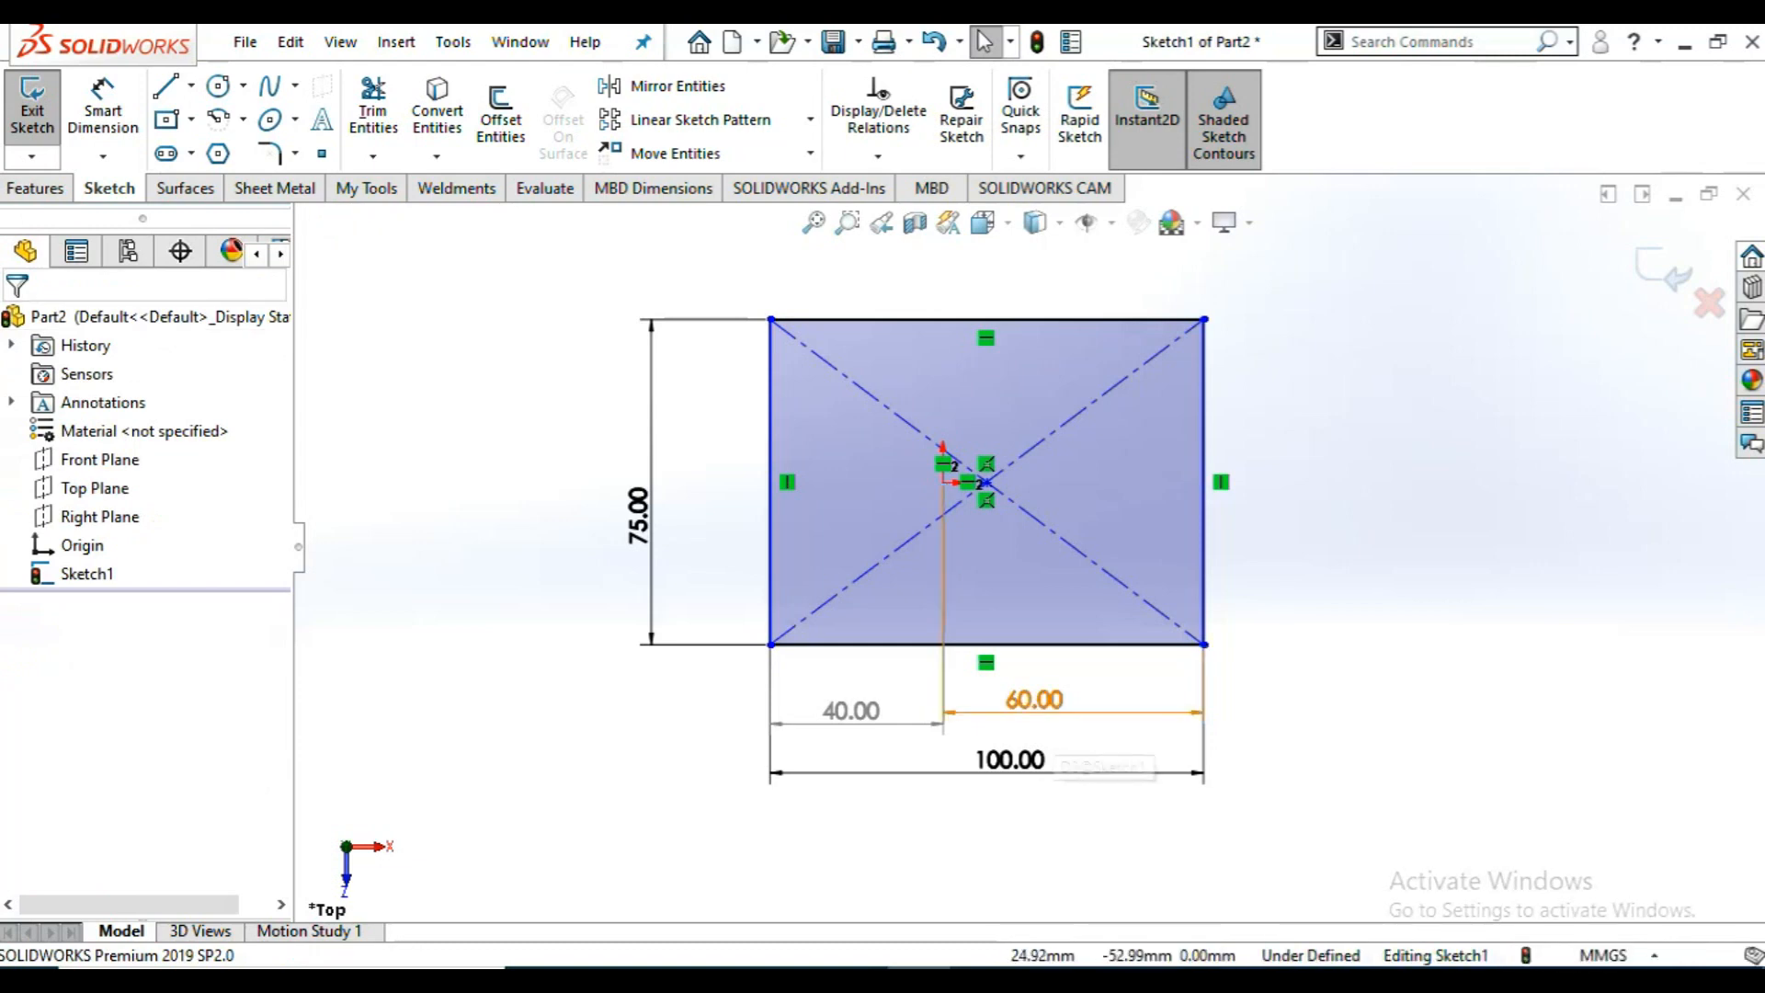
pyautogui.doubleClick(1035, 700)
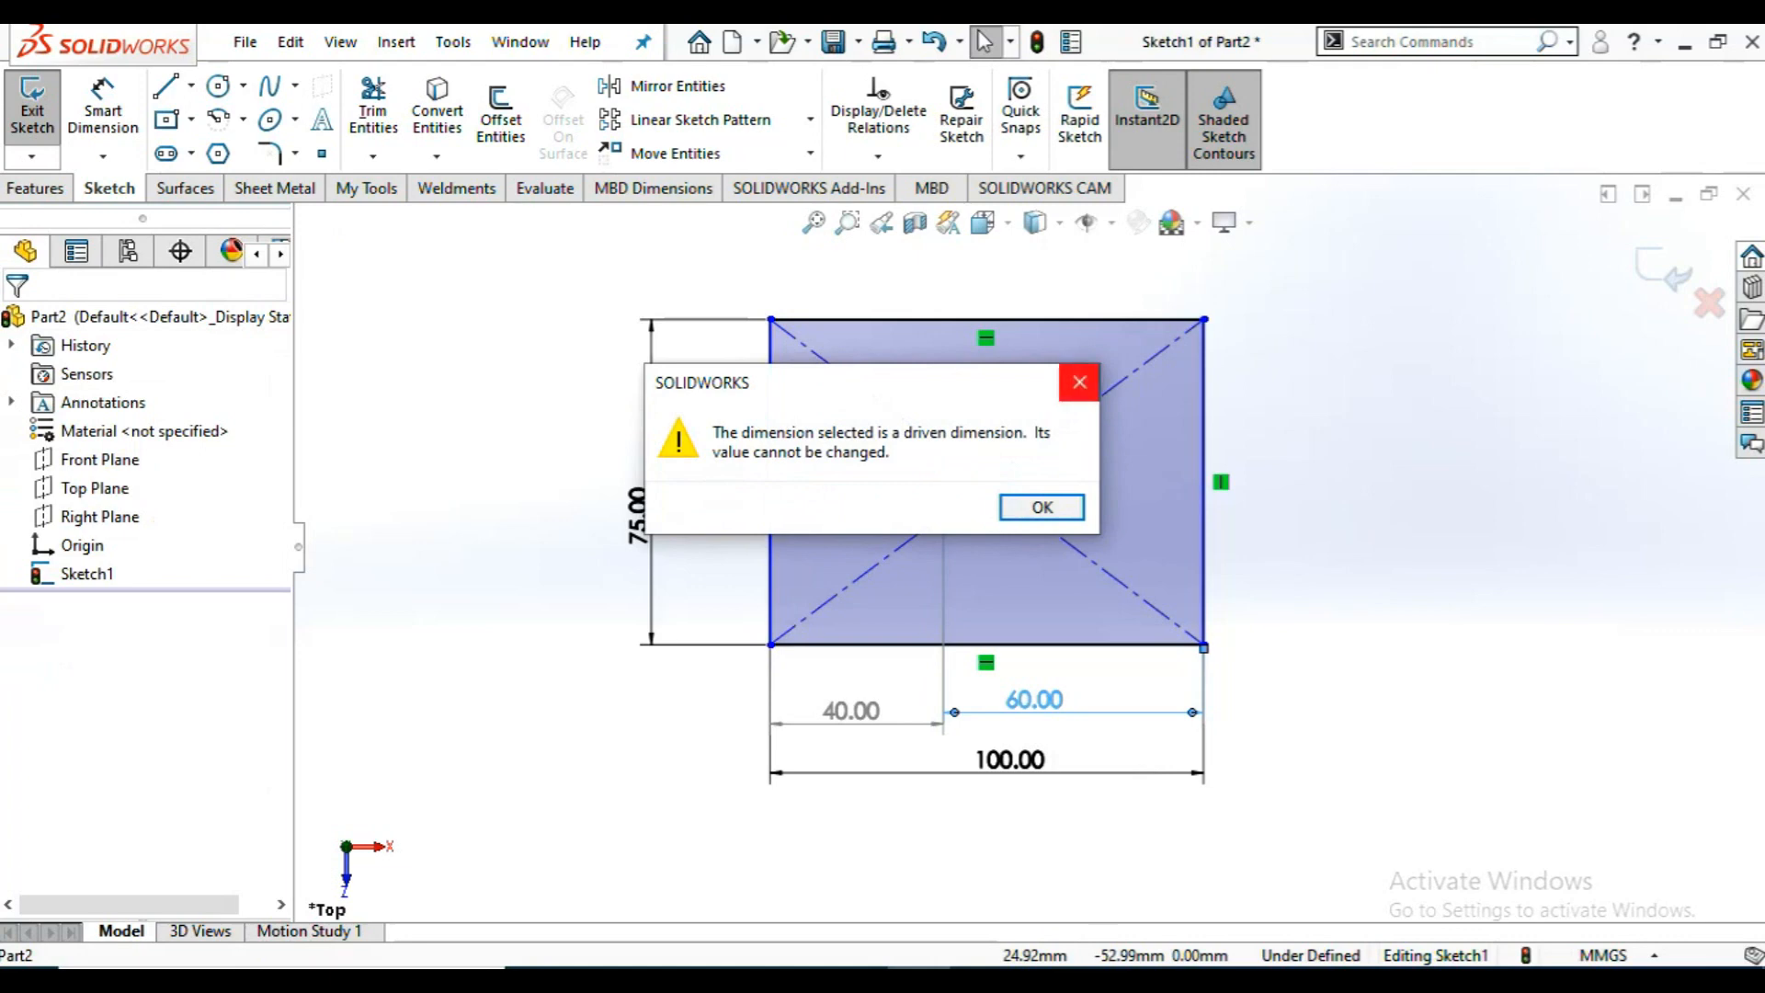
pyautogui.click(1080, 382)
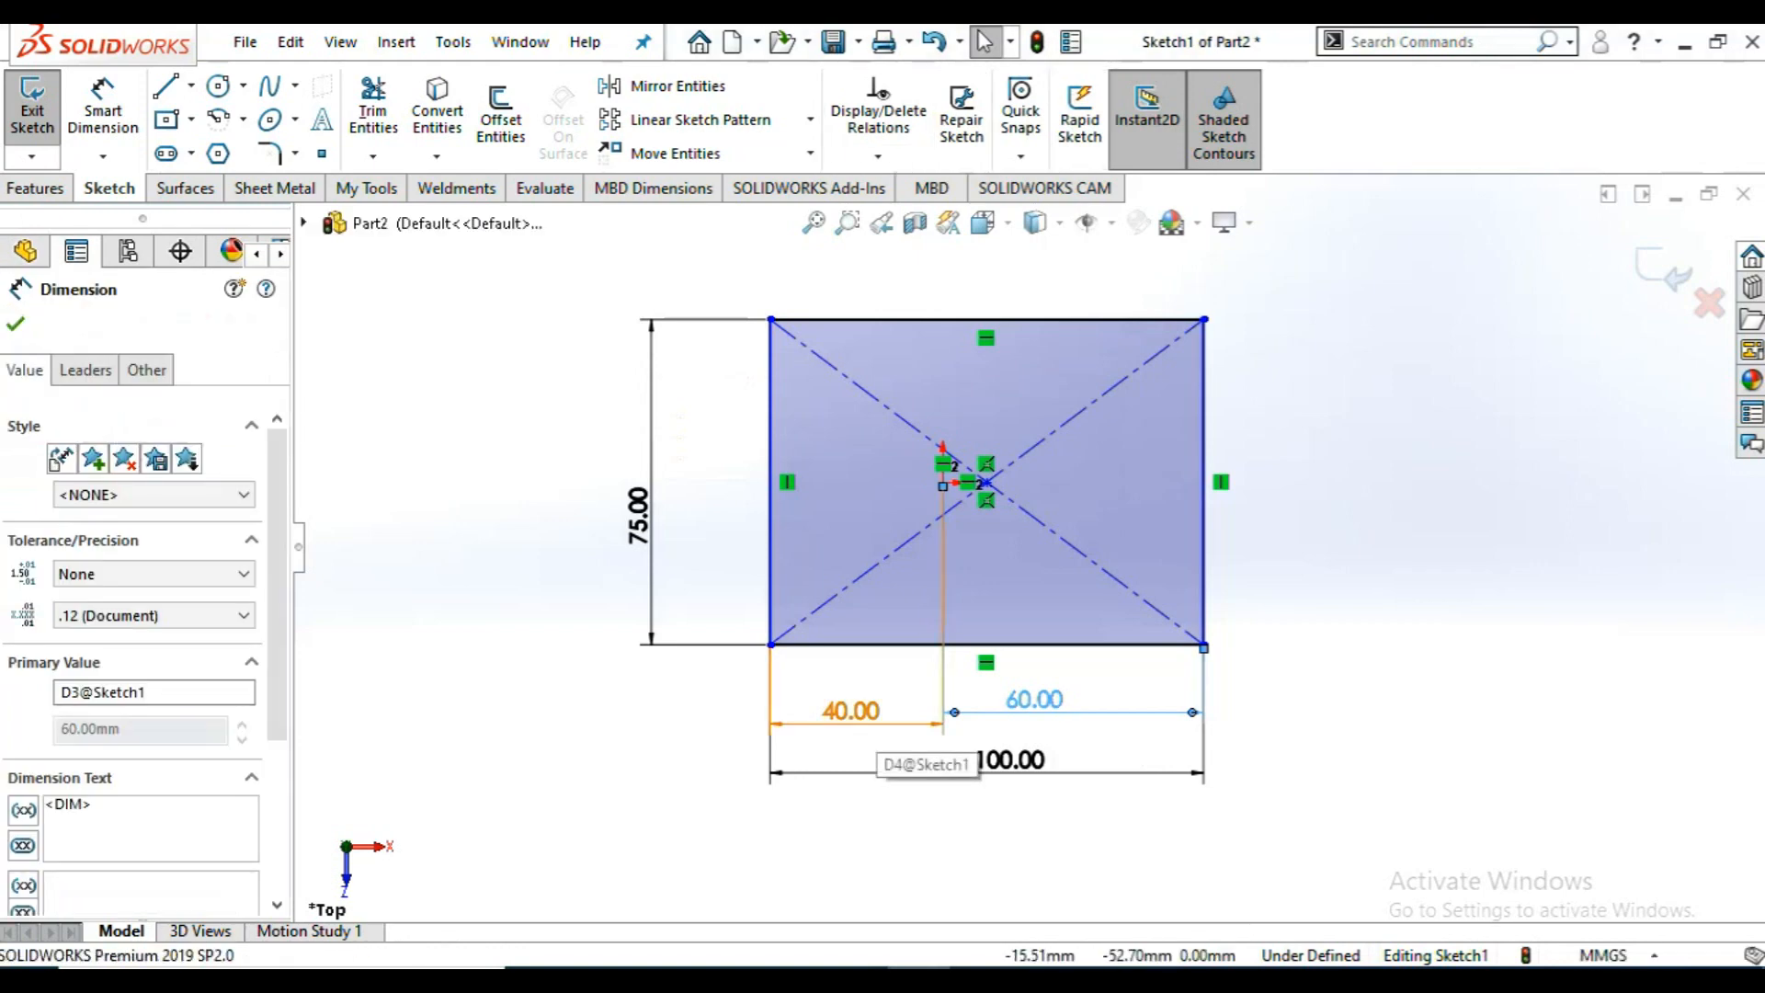
# - Turn off the Driven option of the horizontal dimension between the rectangle's lower-left corner and the origin
pyautogui.doubleClick(865, 710)
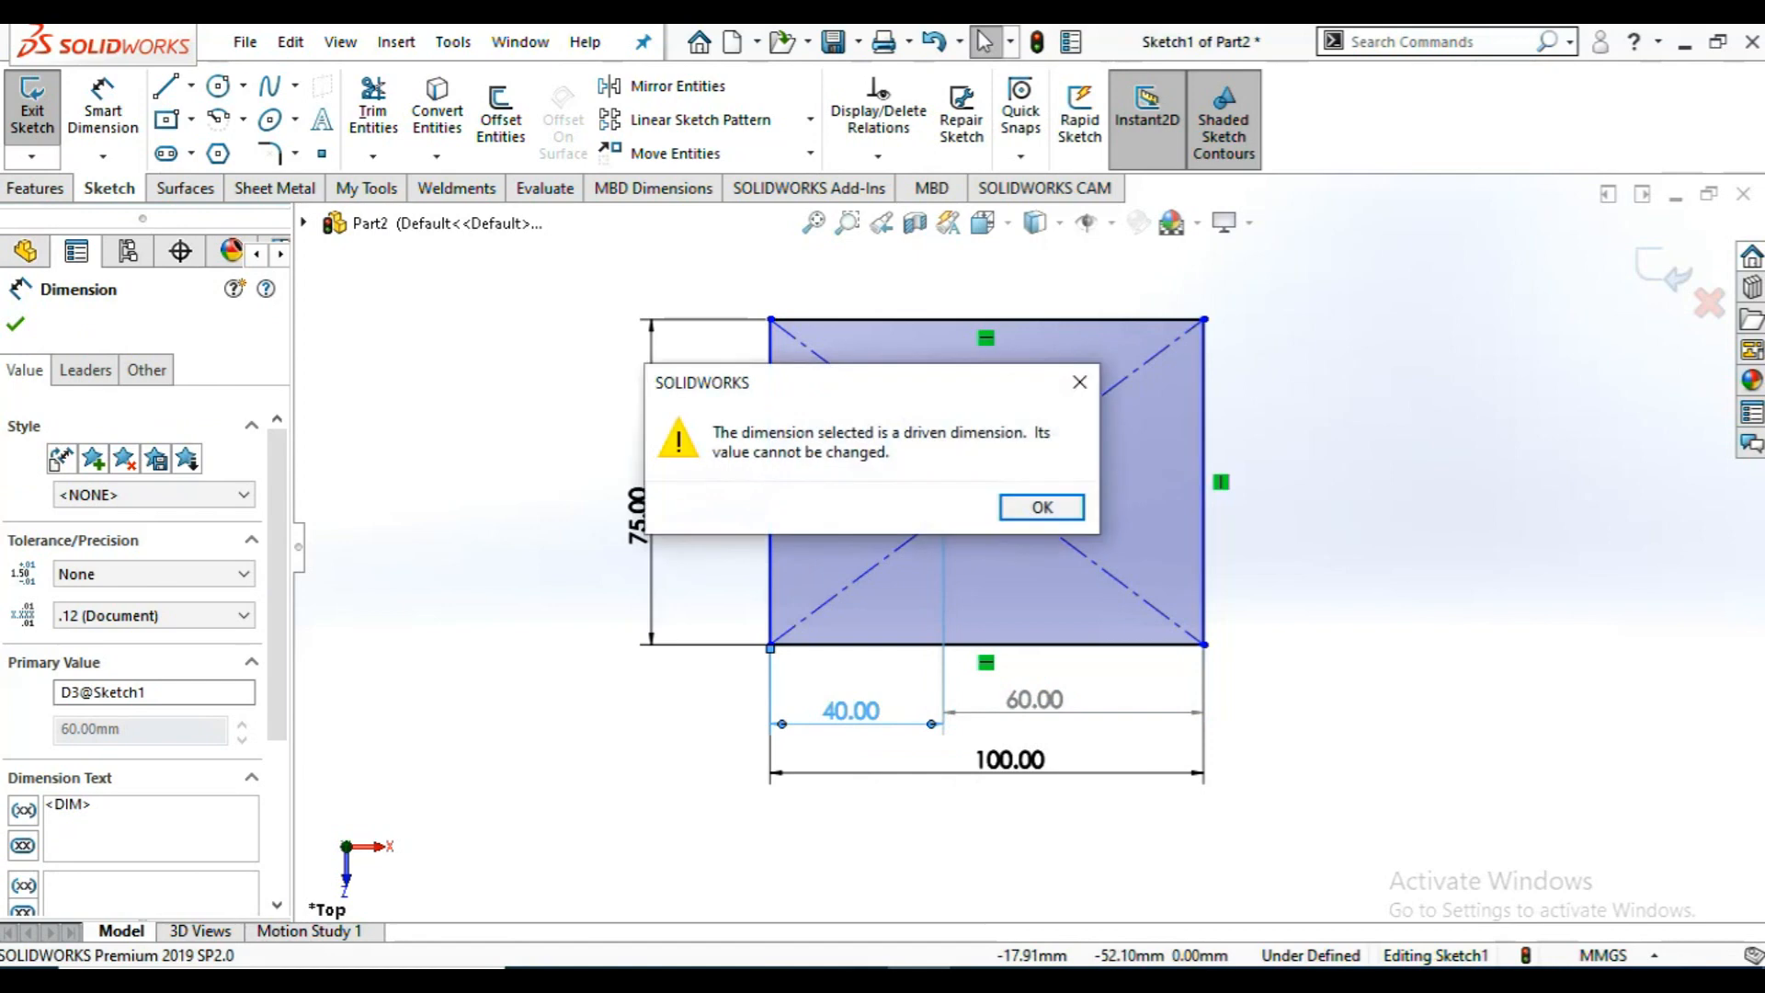
pyautogui.click(1041, 506)
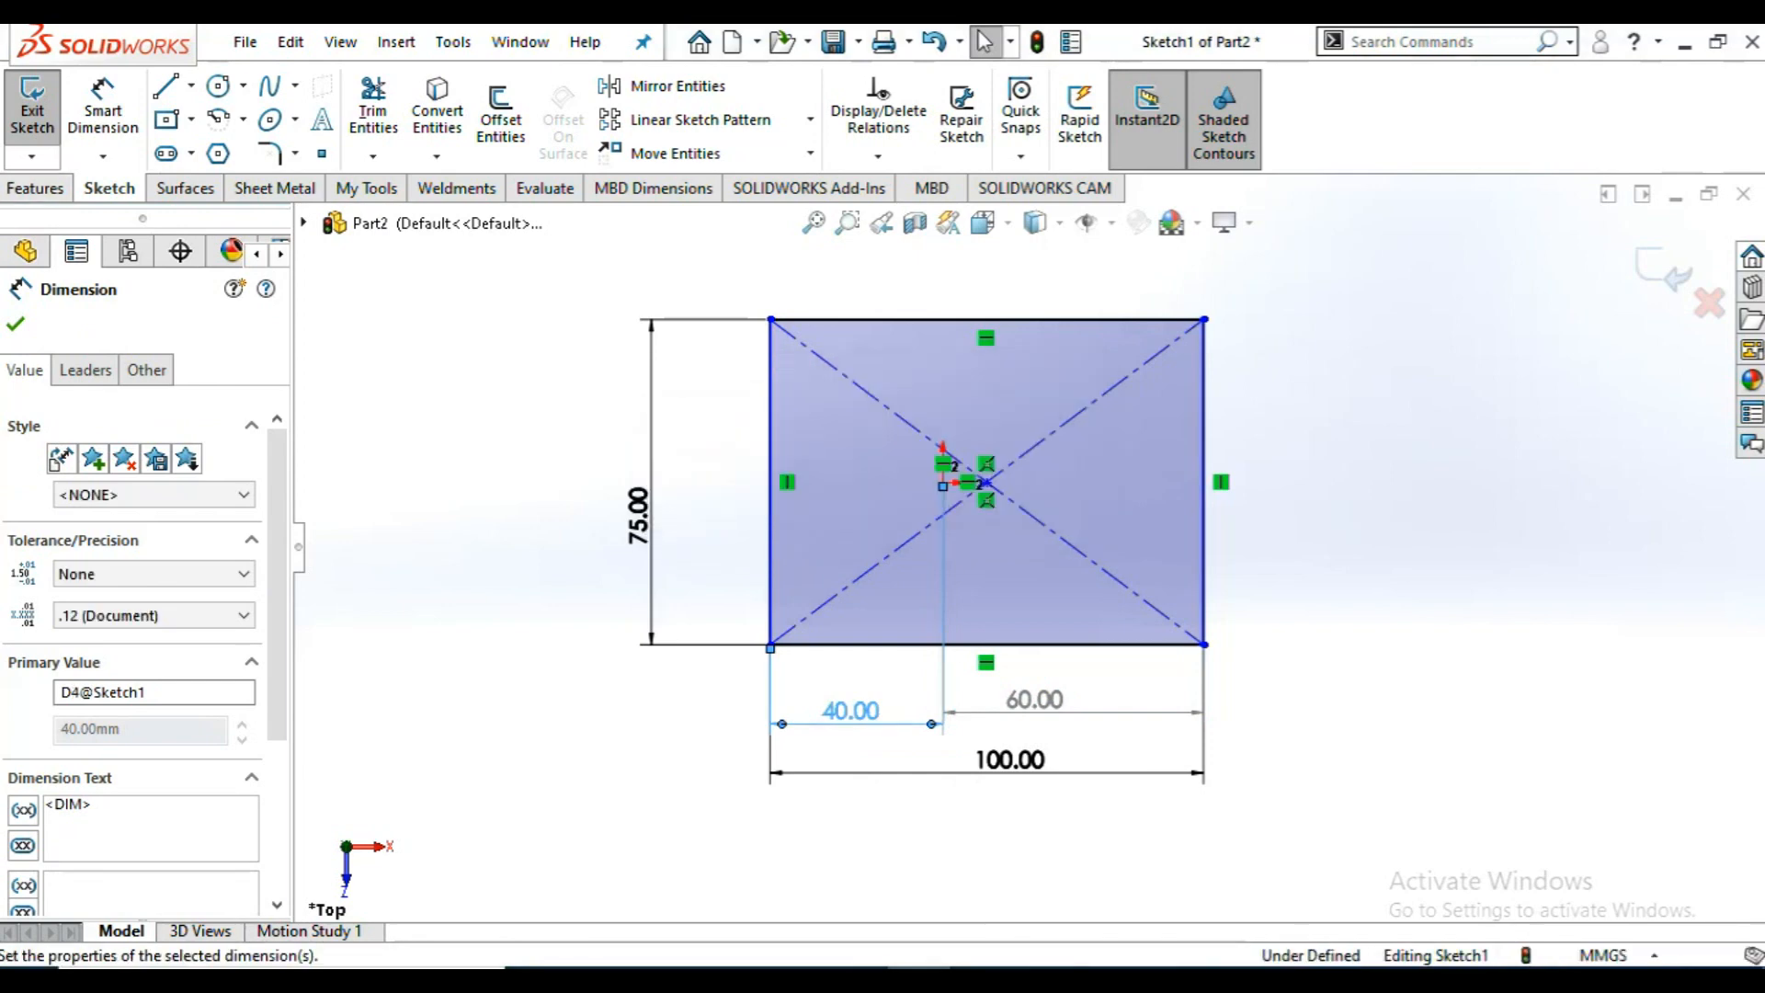
pyautogui.click(146, 369)
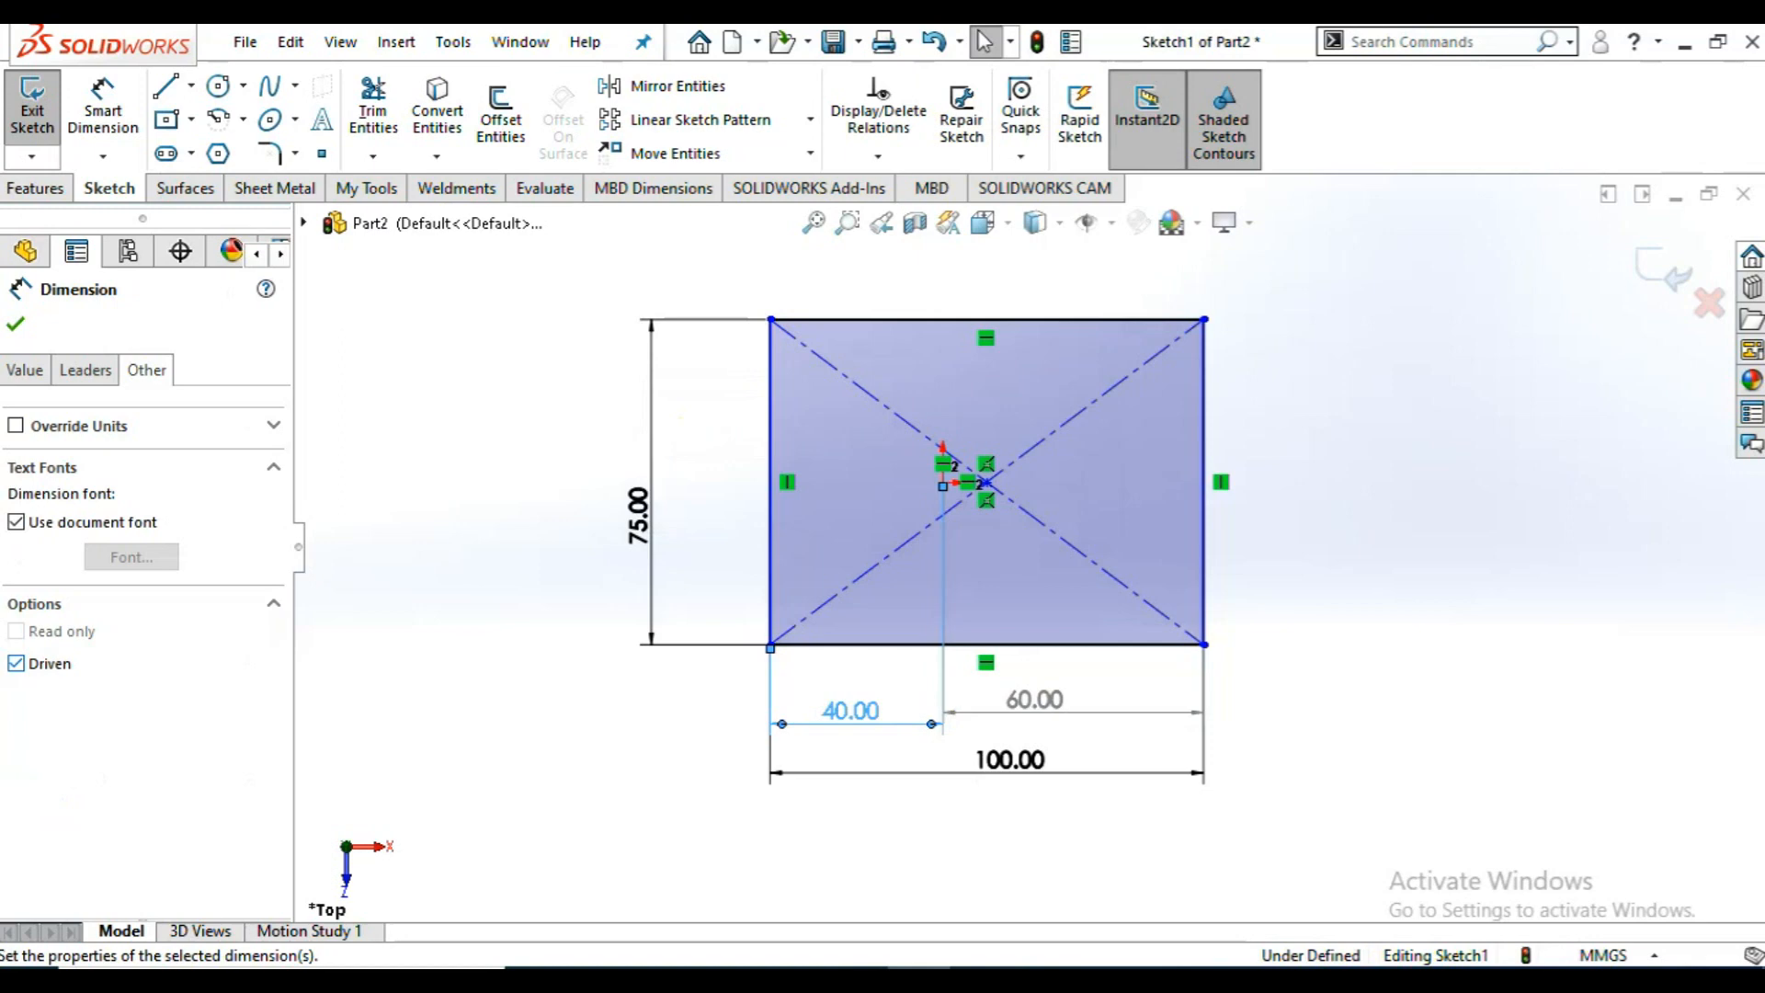
pyautogui.click(15, 663)
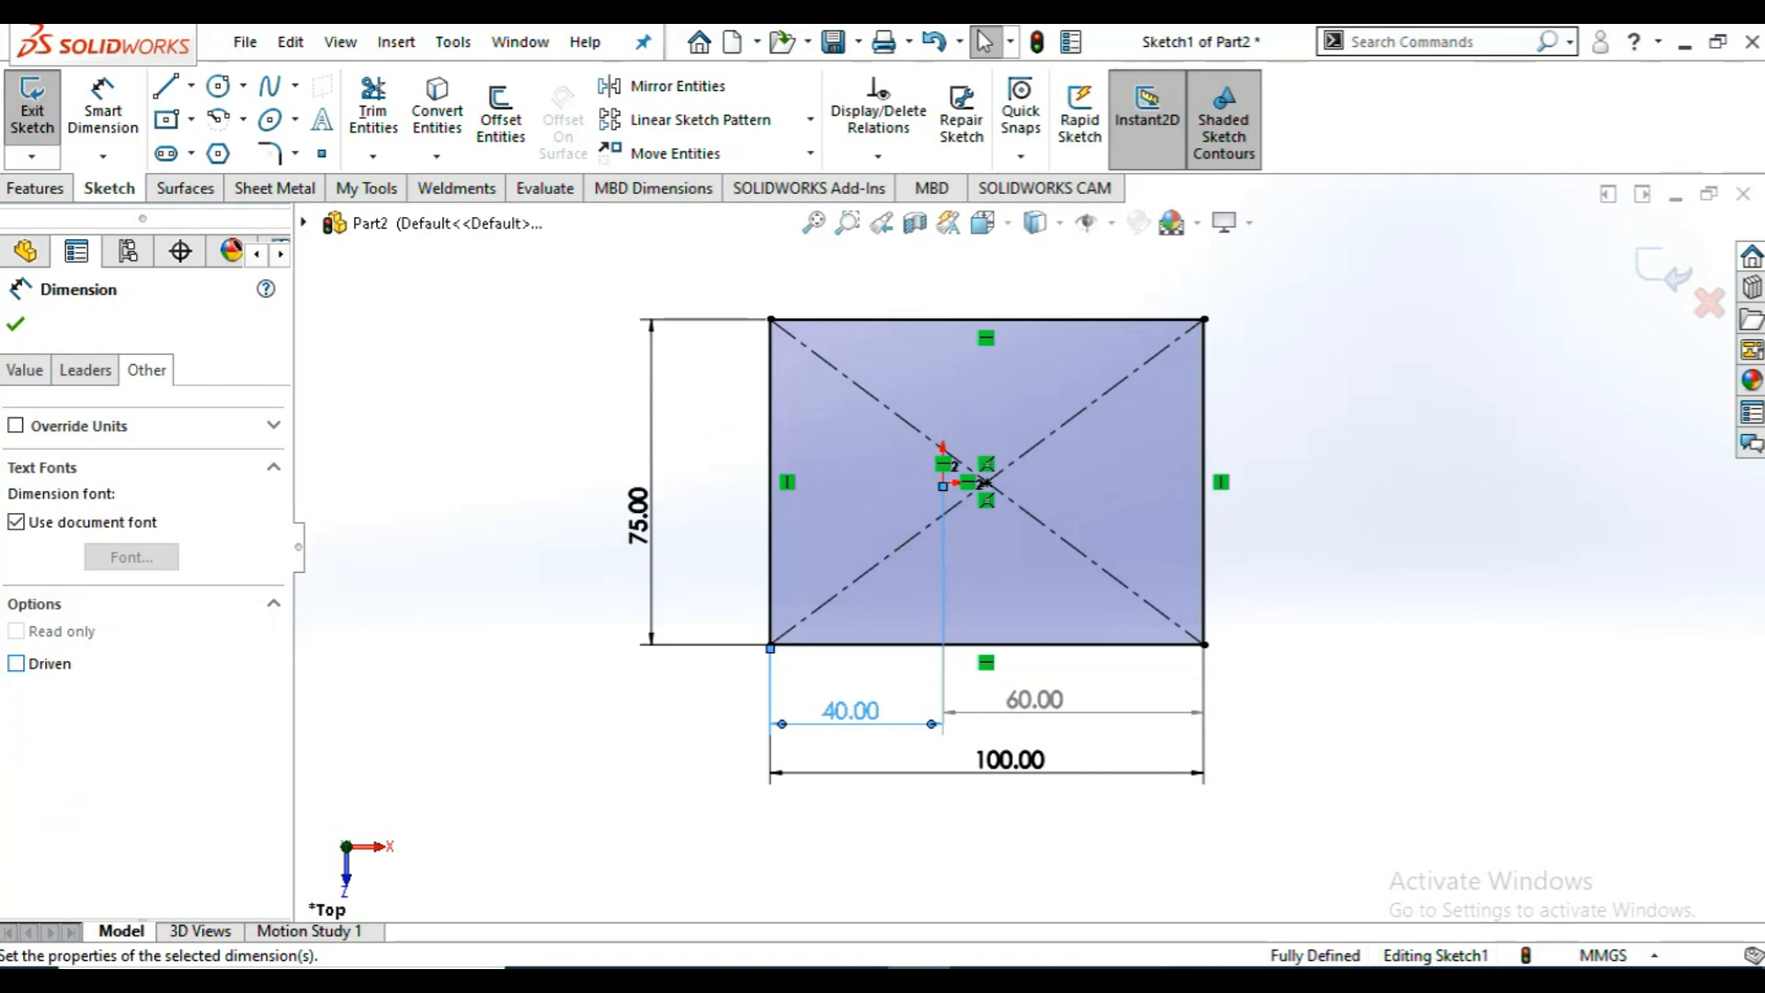
pyautogui.click(15, 323)
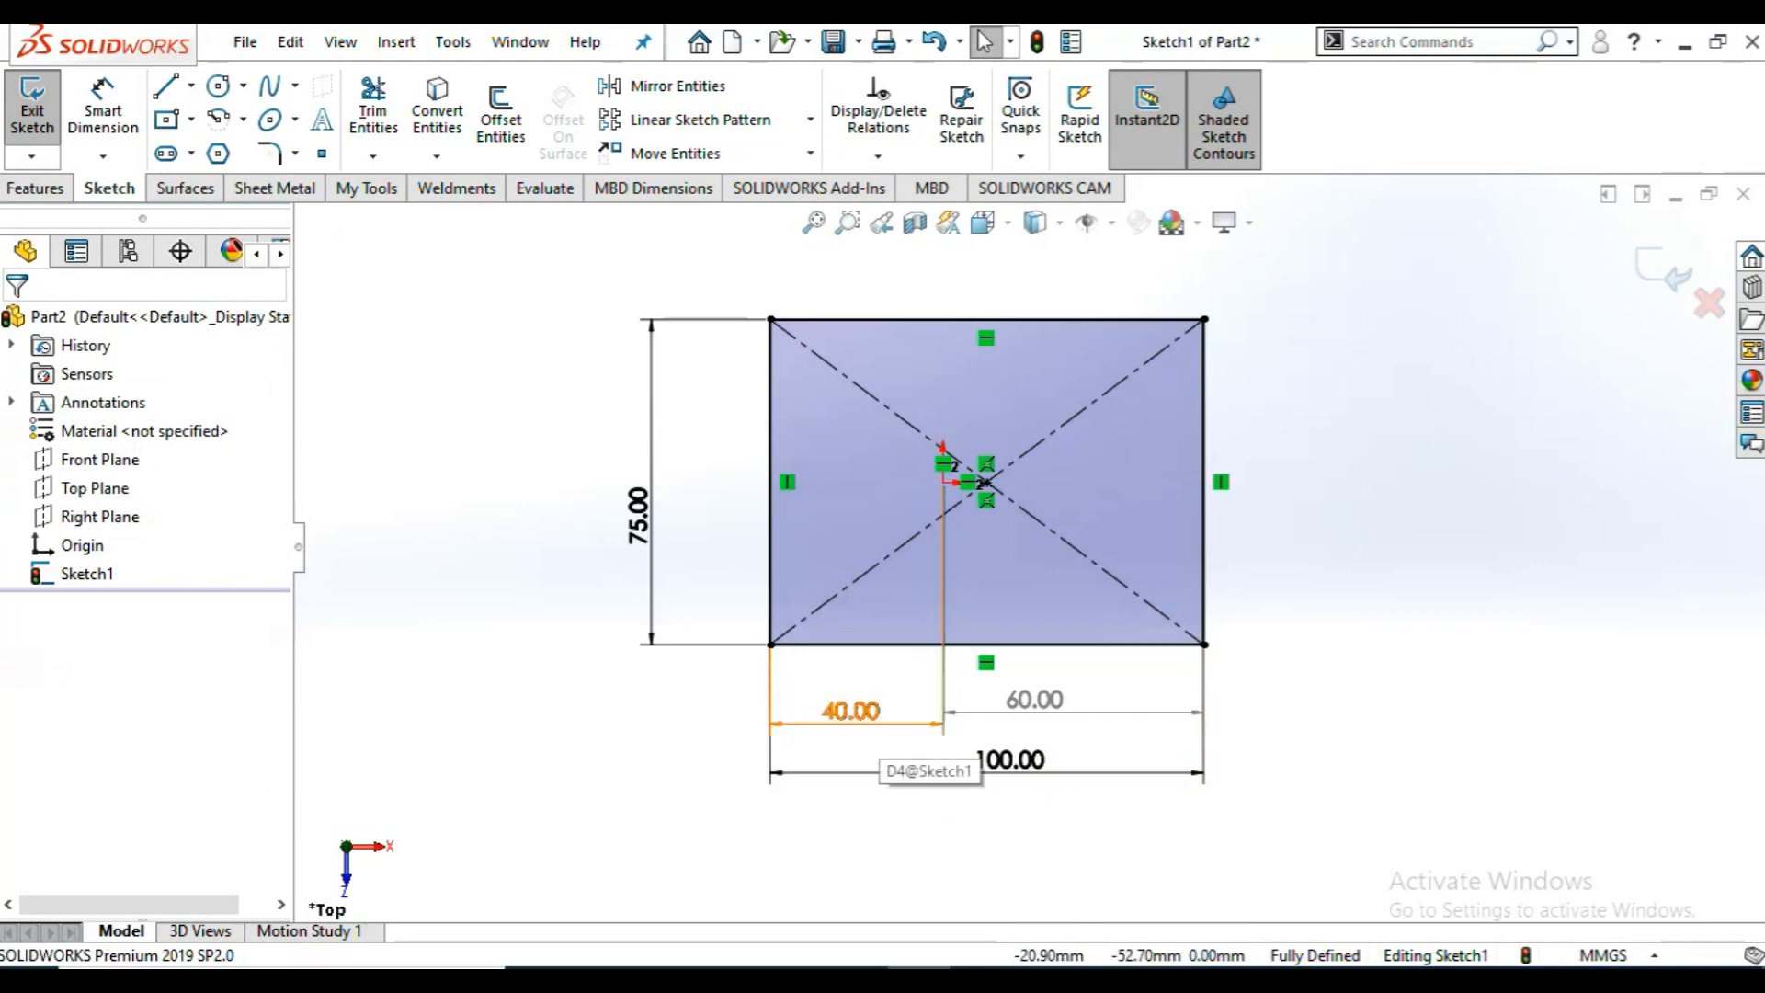
# - Set the horizontal distance between the rectangle's lower-left corner and the origin to 25 mm
pyautogui.click(858, 721)
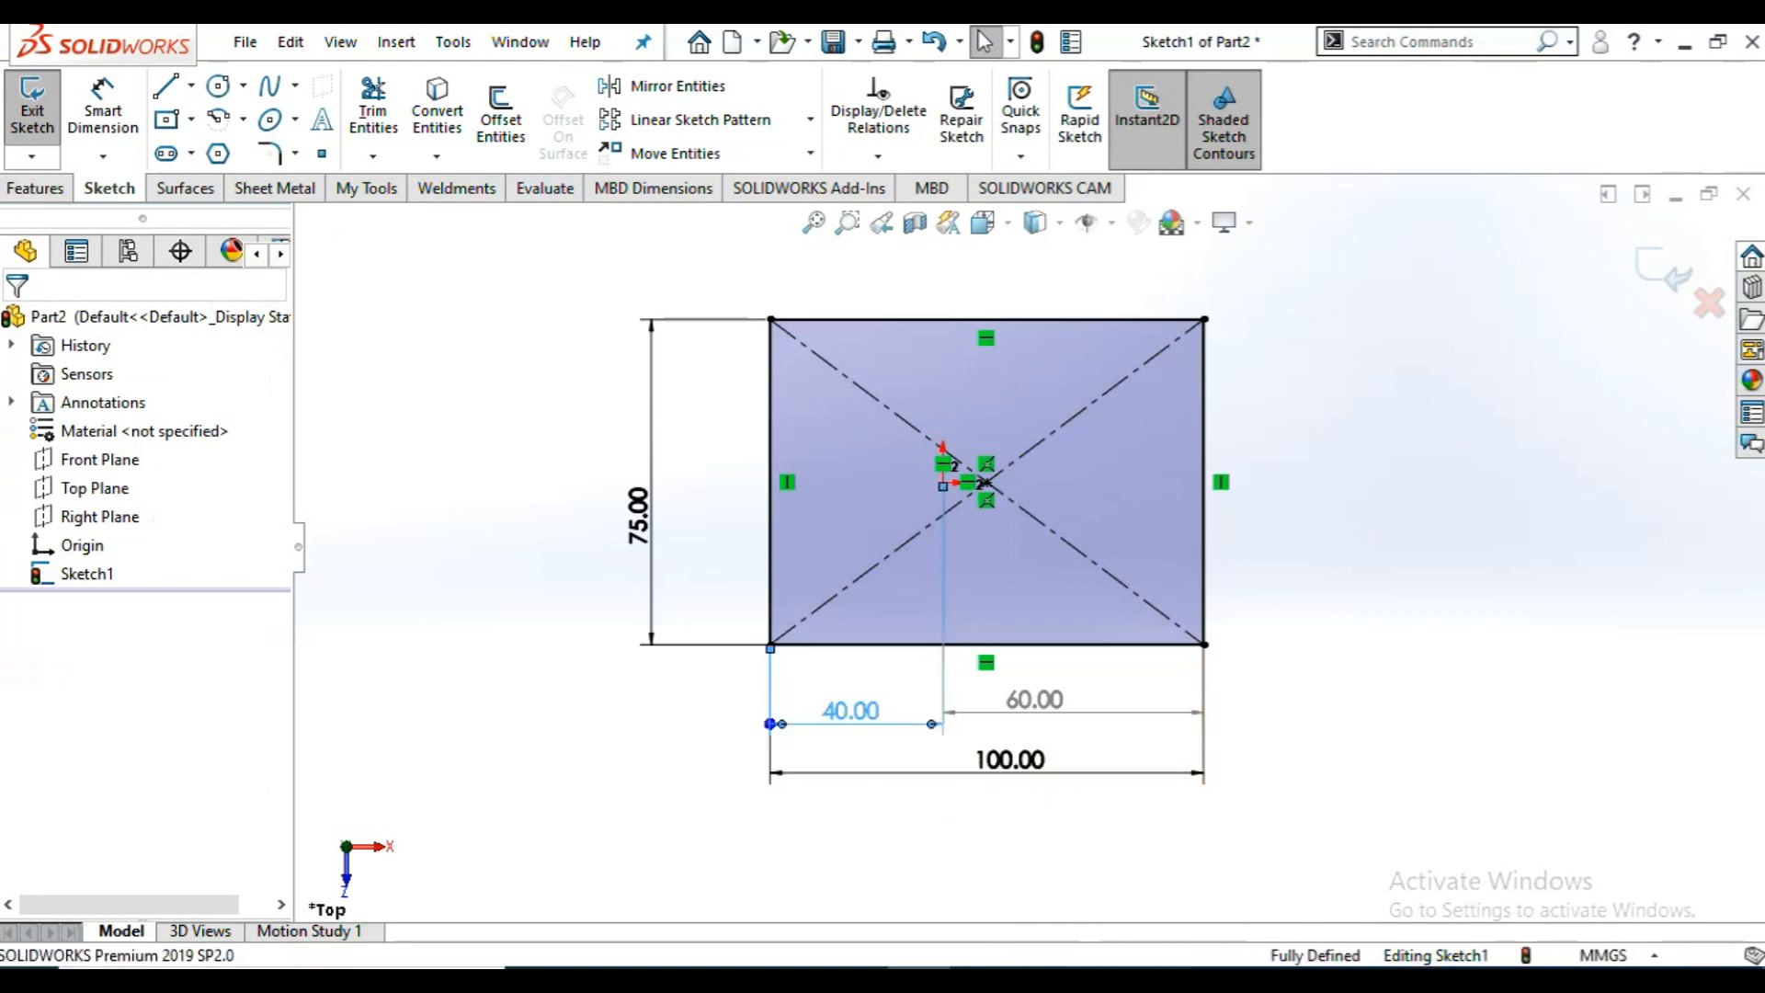
pyautogui.doubleClick(850, 710)
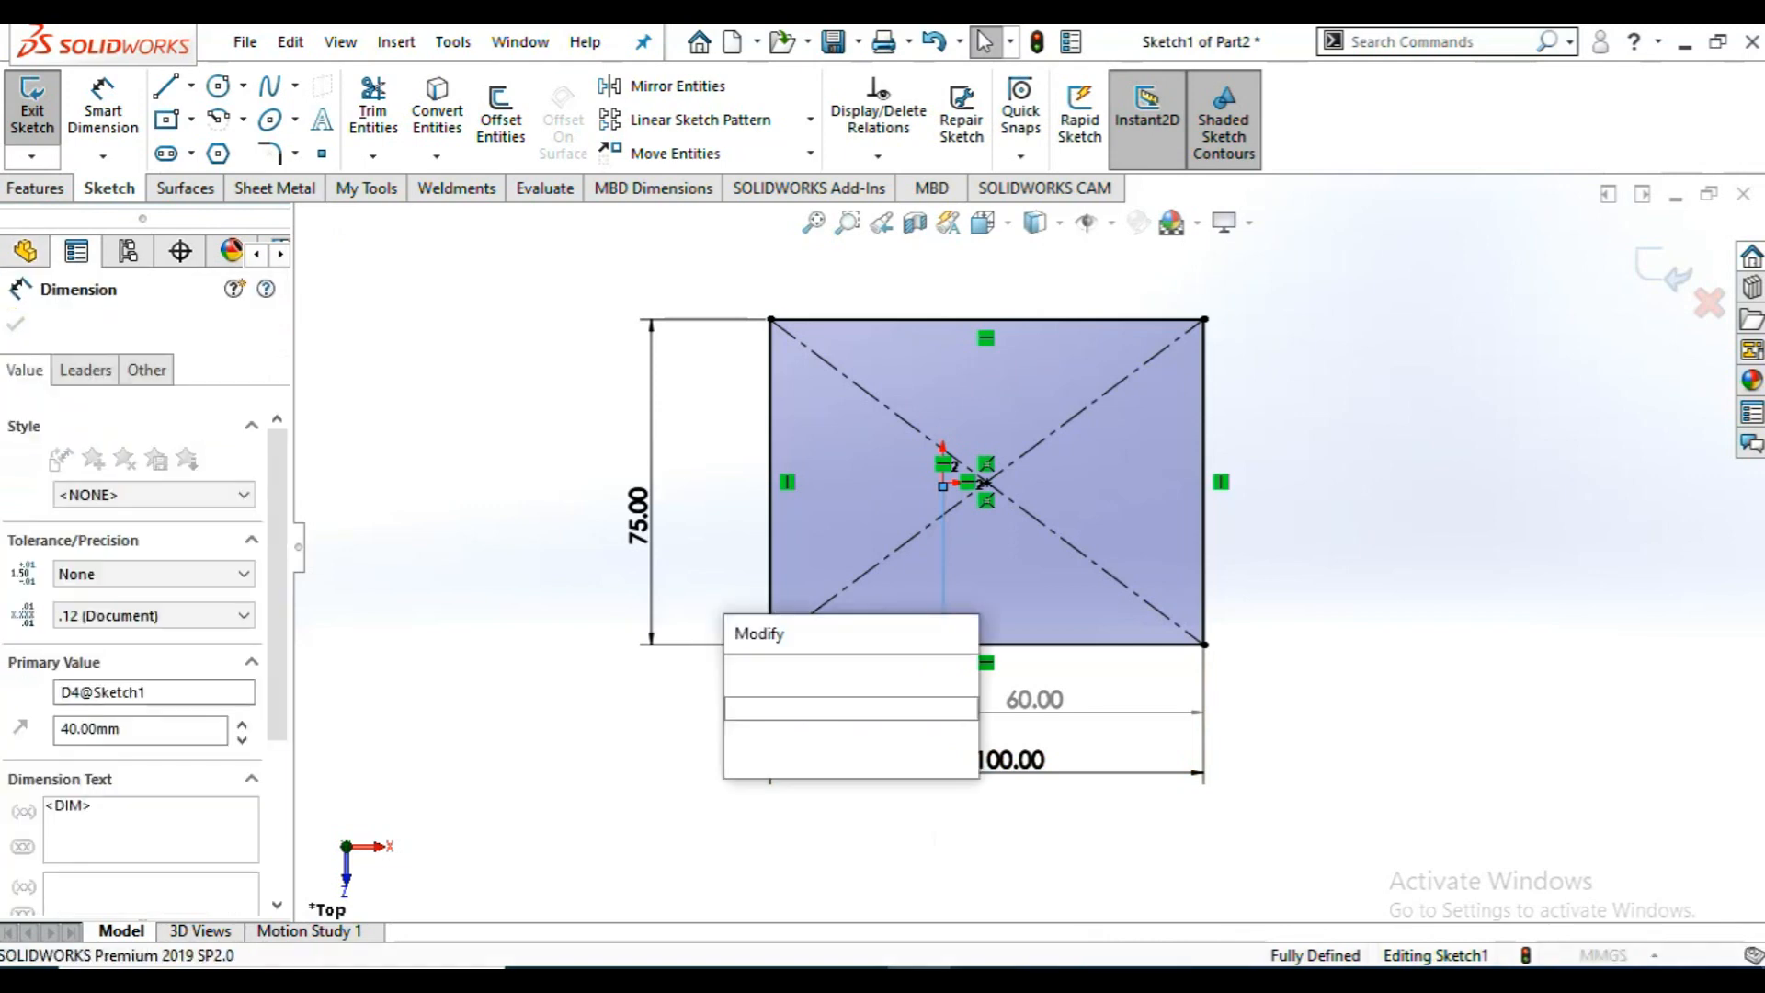
pyautogui.write('25')
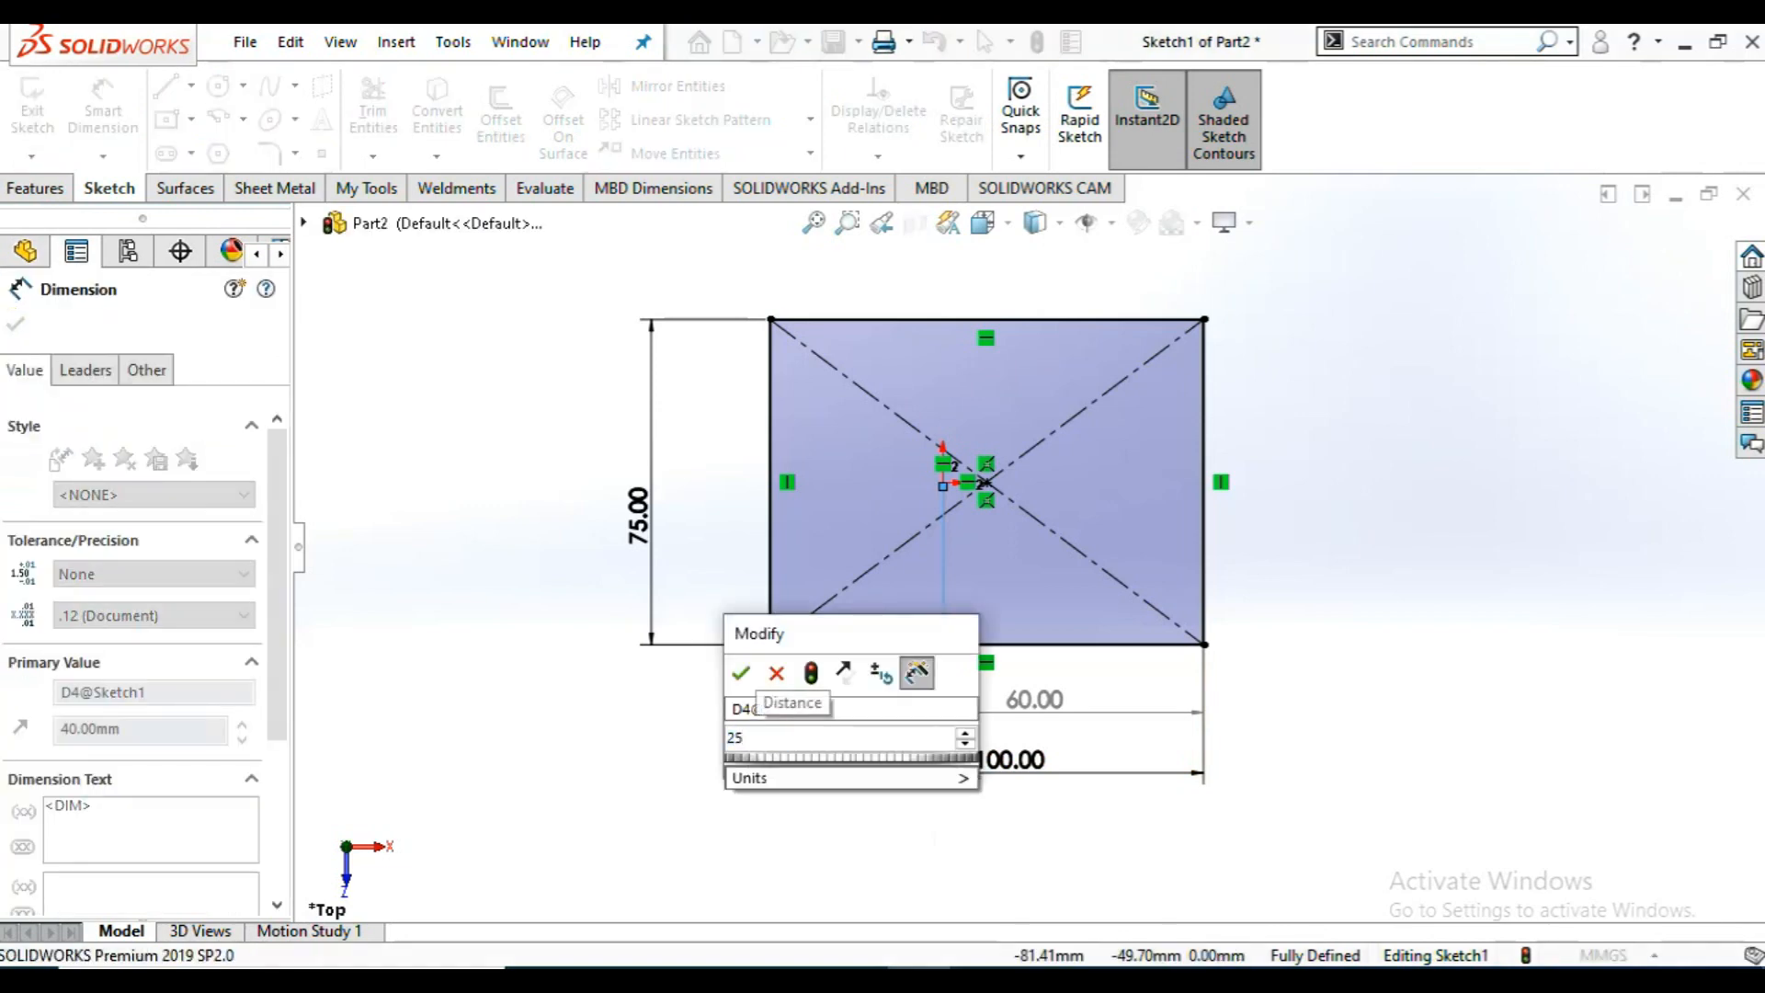
pyautogui.press('Return')
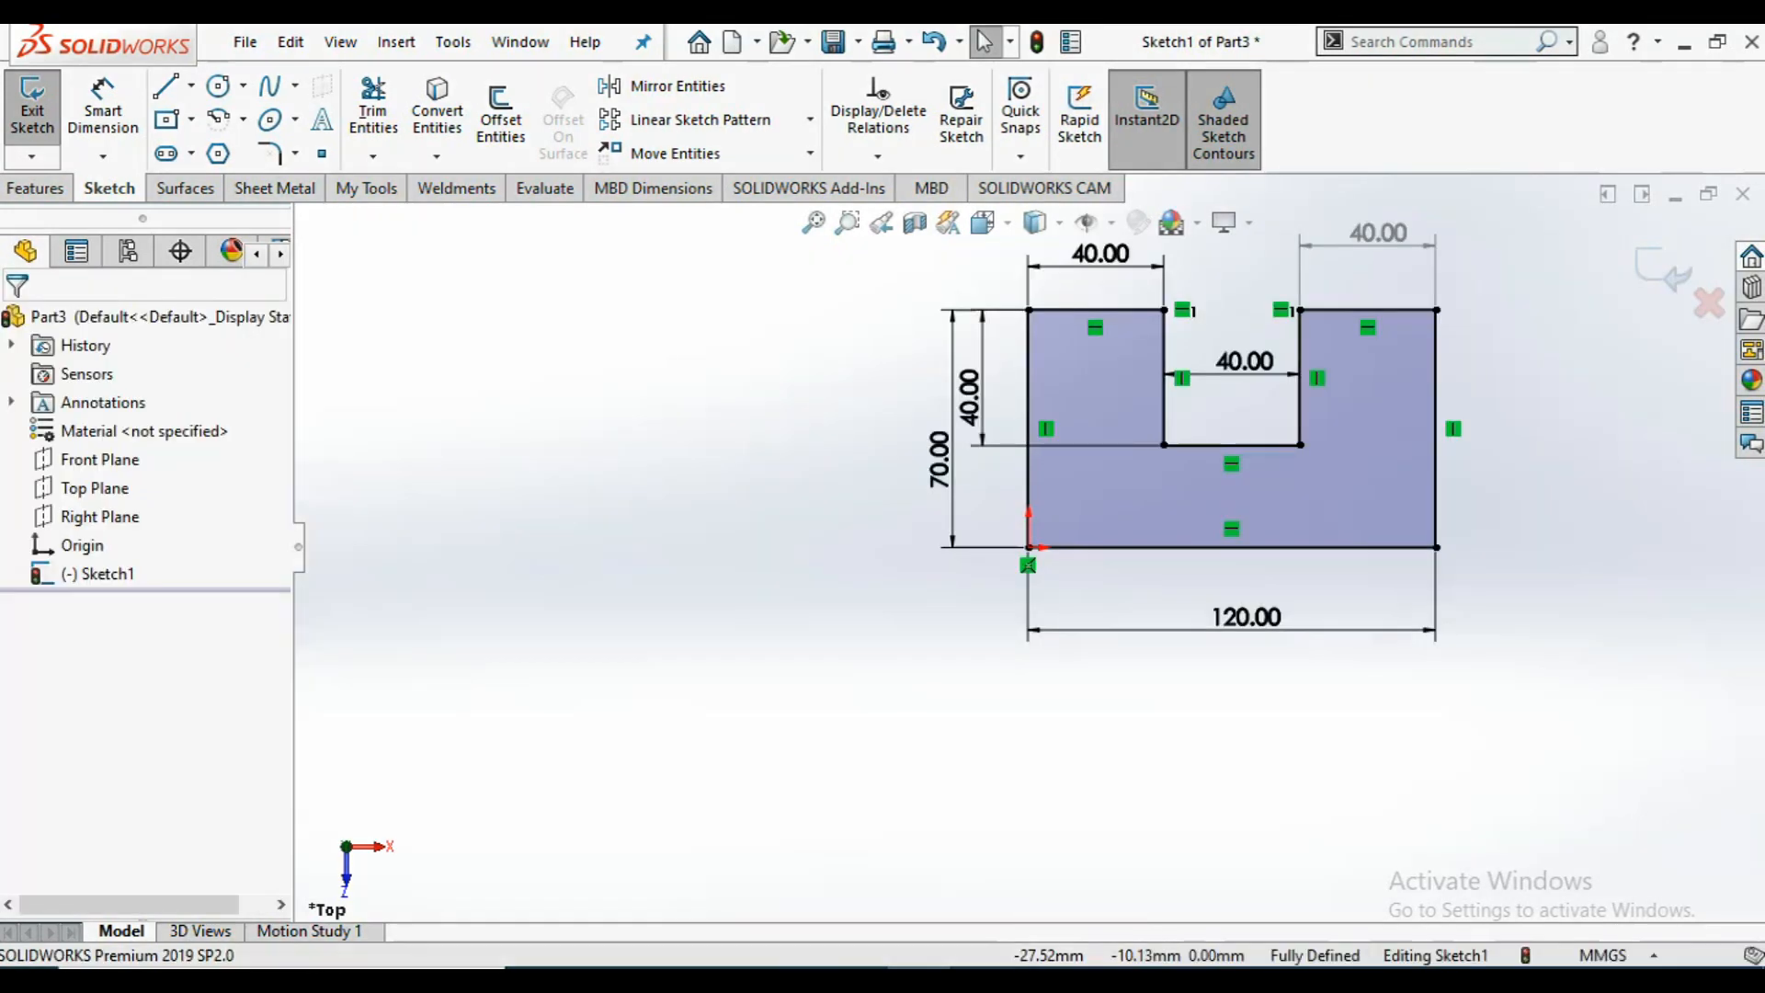
# - Examine the driving and driven dimensions of the U-shaped sketch in Part3
pyautogui.scroll(-2, 837, 644)
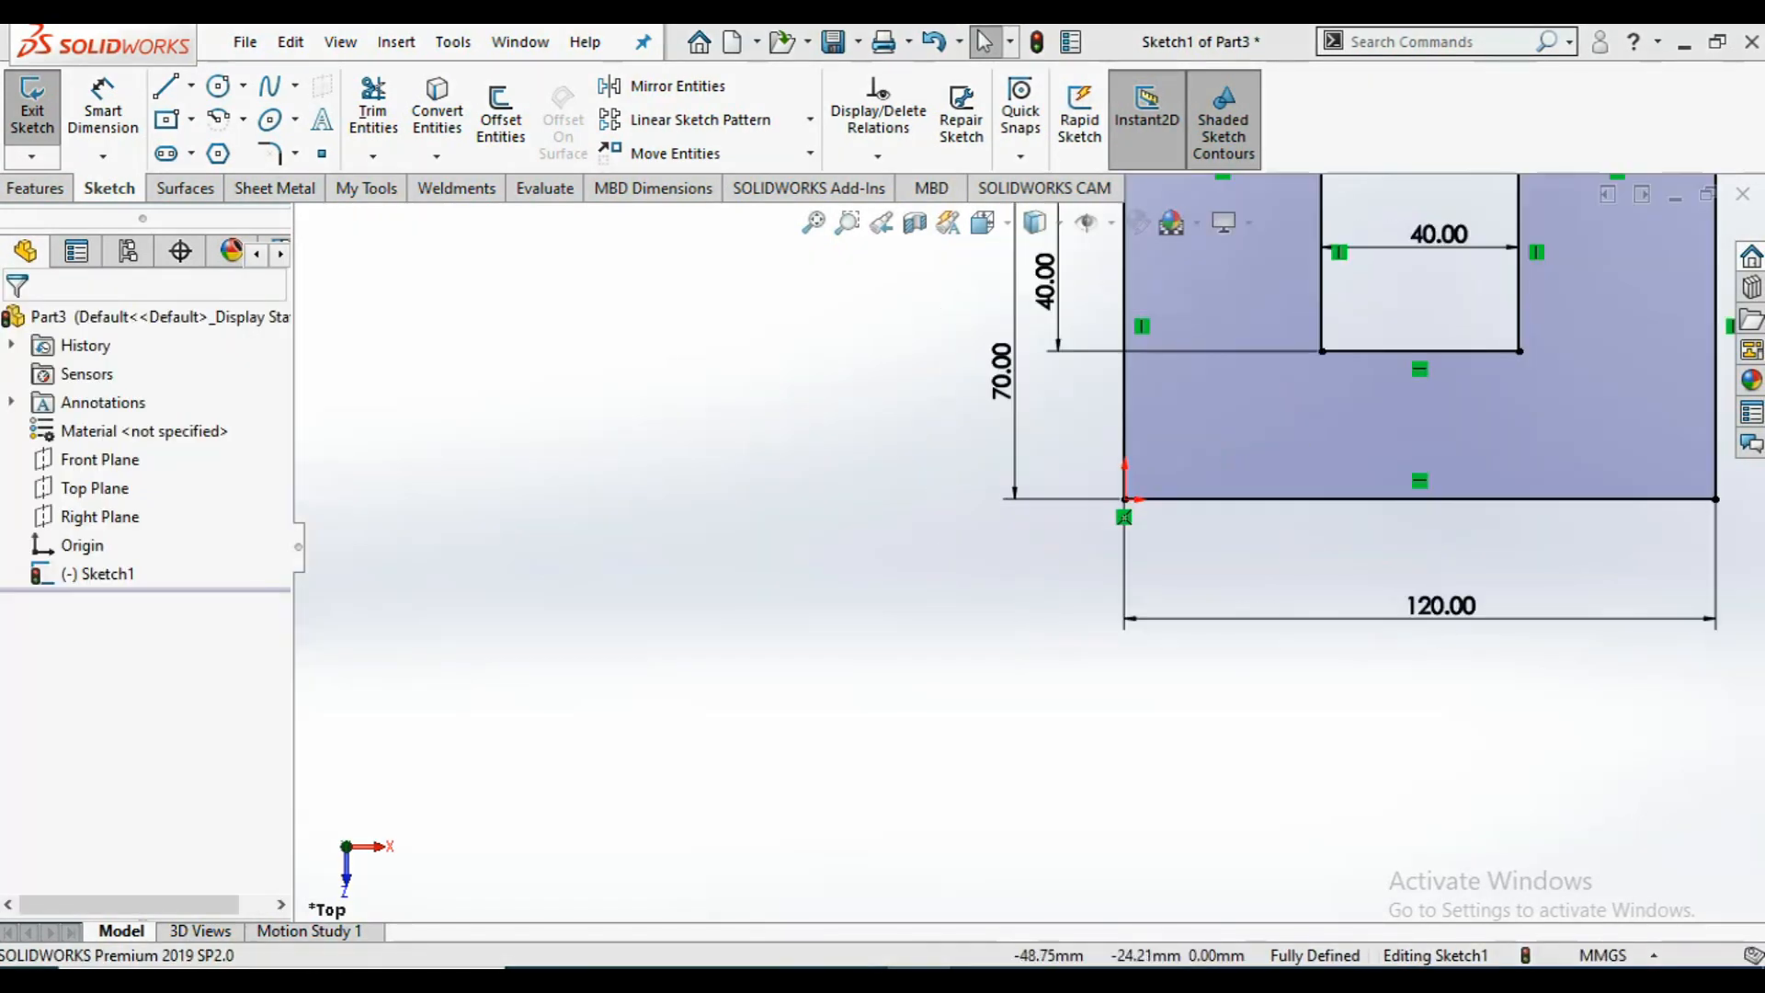
pyautogui.scroll(5, 1028, 547)
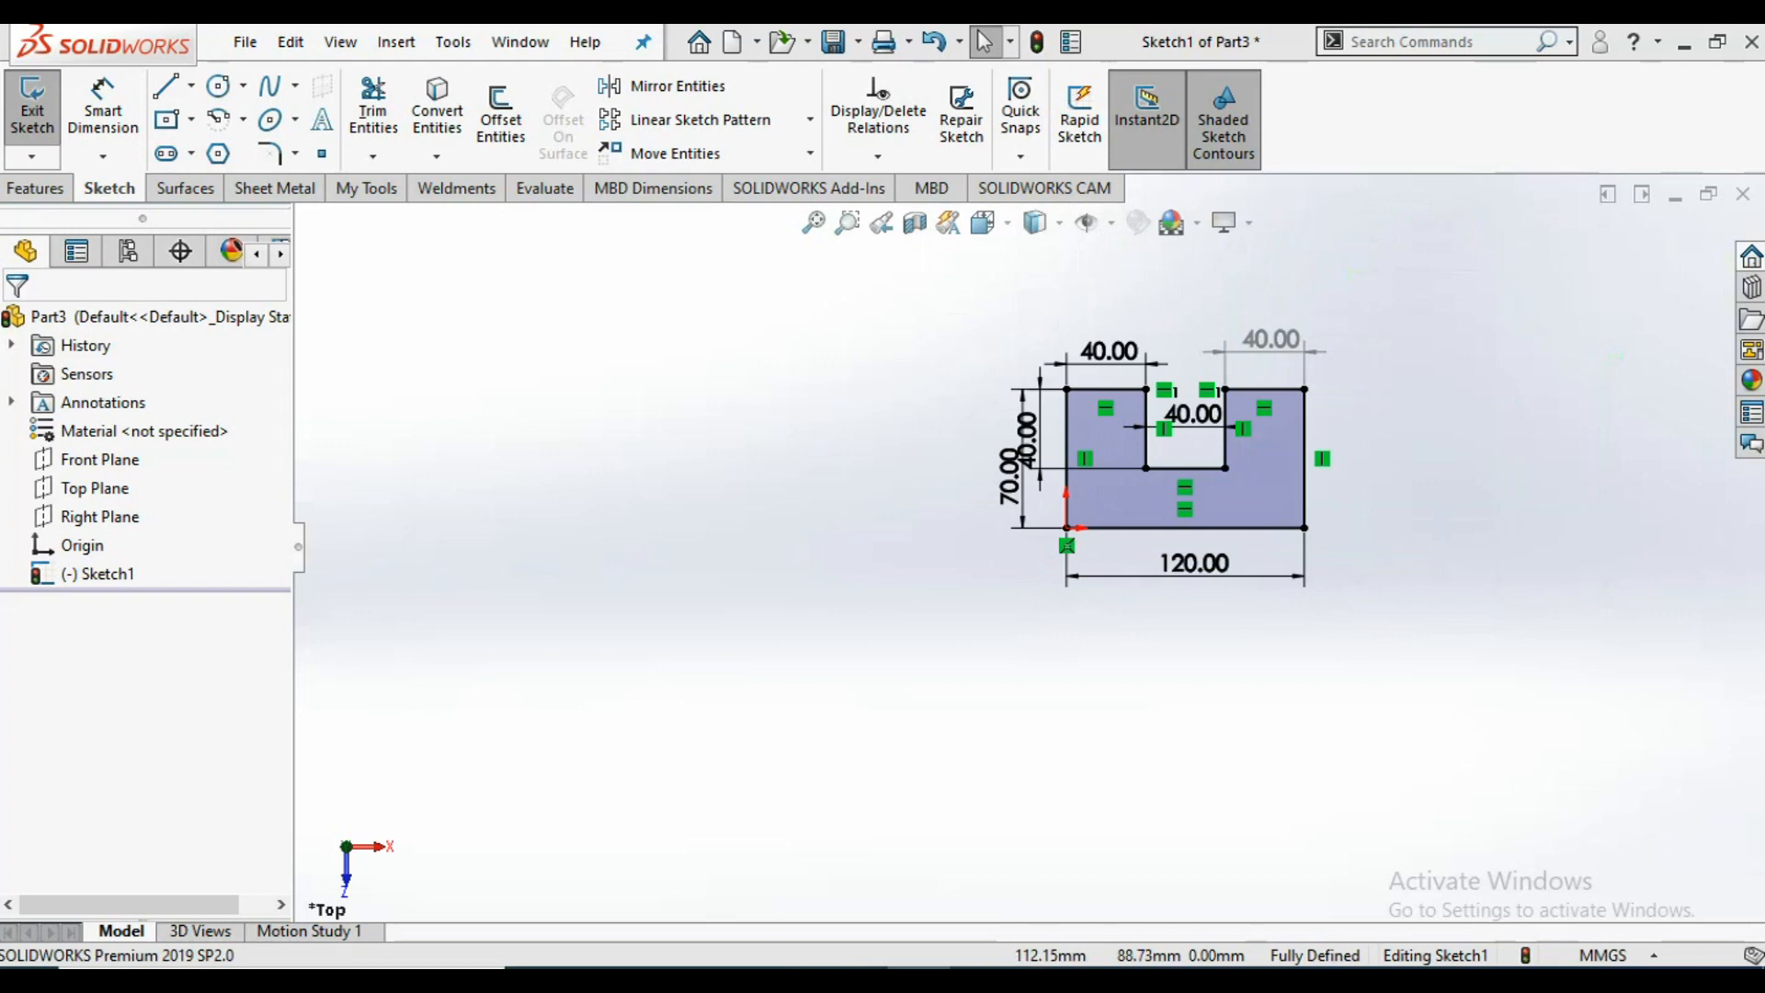
pyautogui.scroll(-5, 1327, 352)
pyautogui.scroll(-1, 1345, 359)
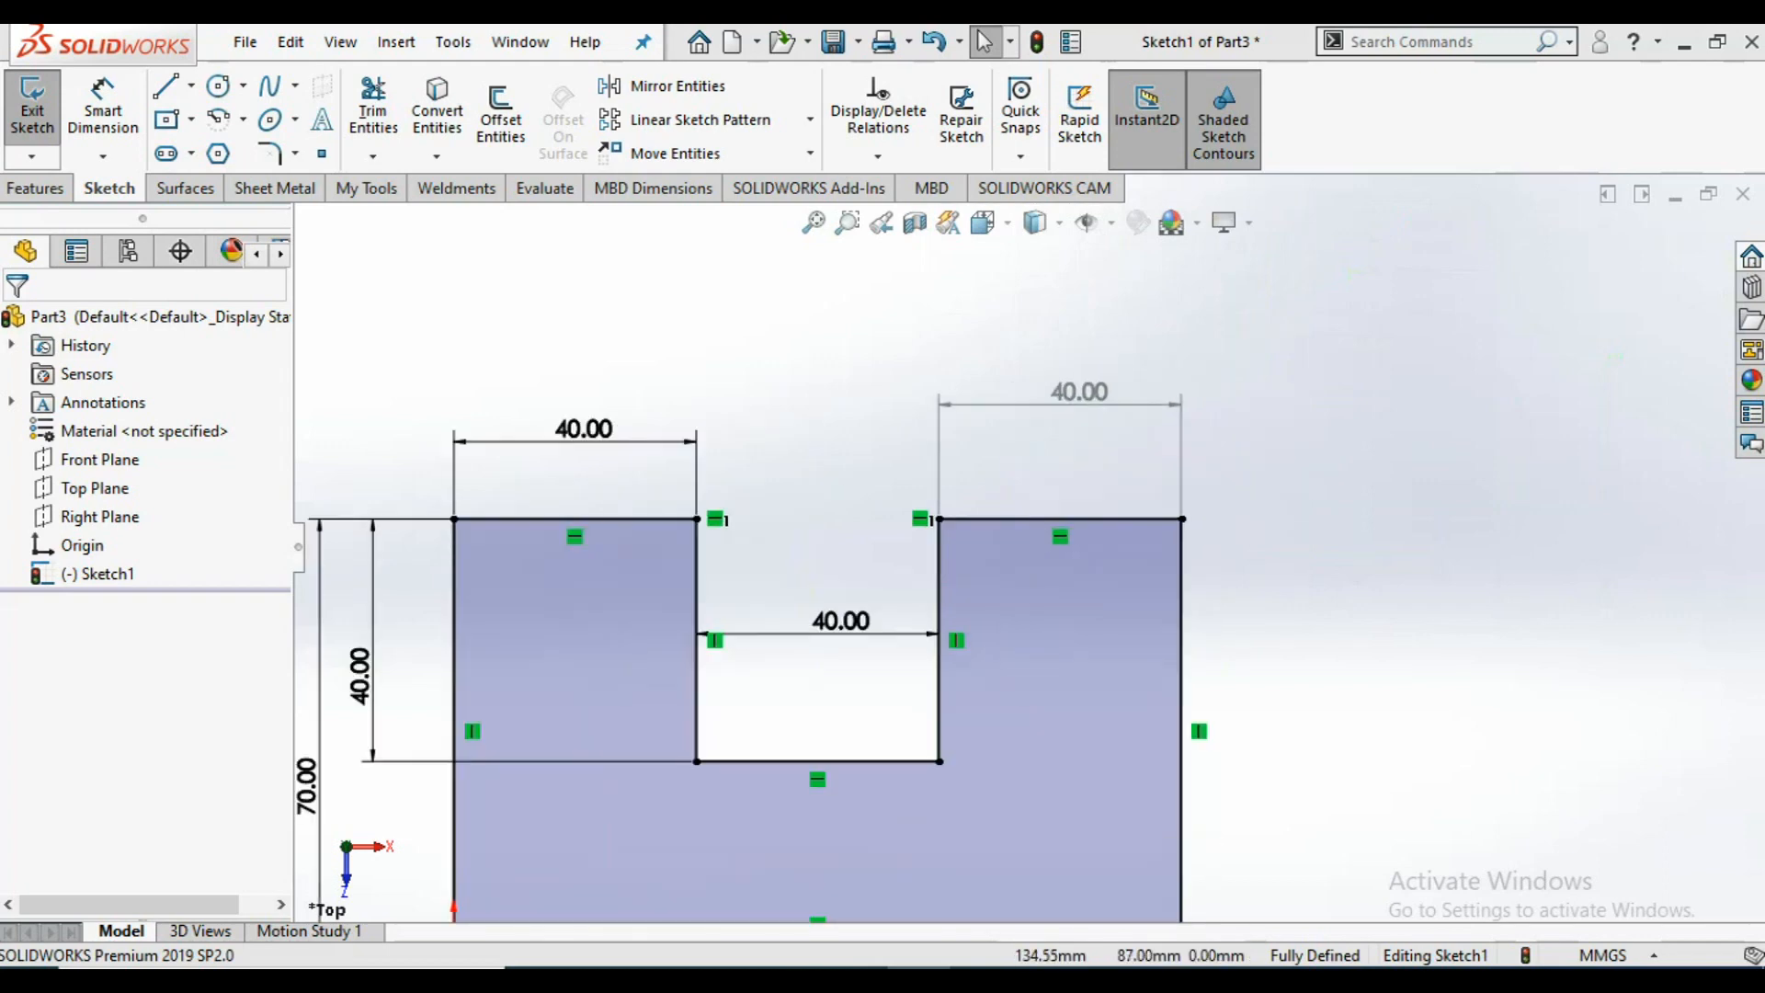
pyautogui.scroll(2, 1028, 549)
pyautogui.scroll(1, 1027, 547)
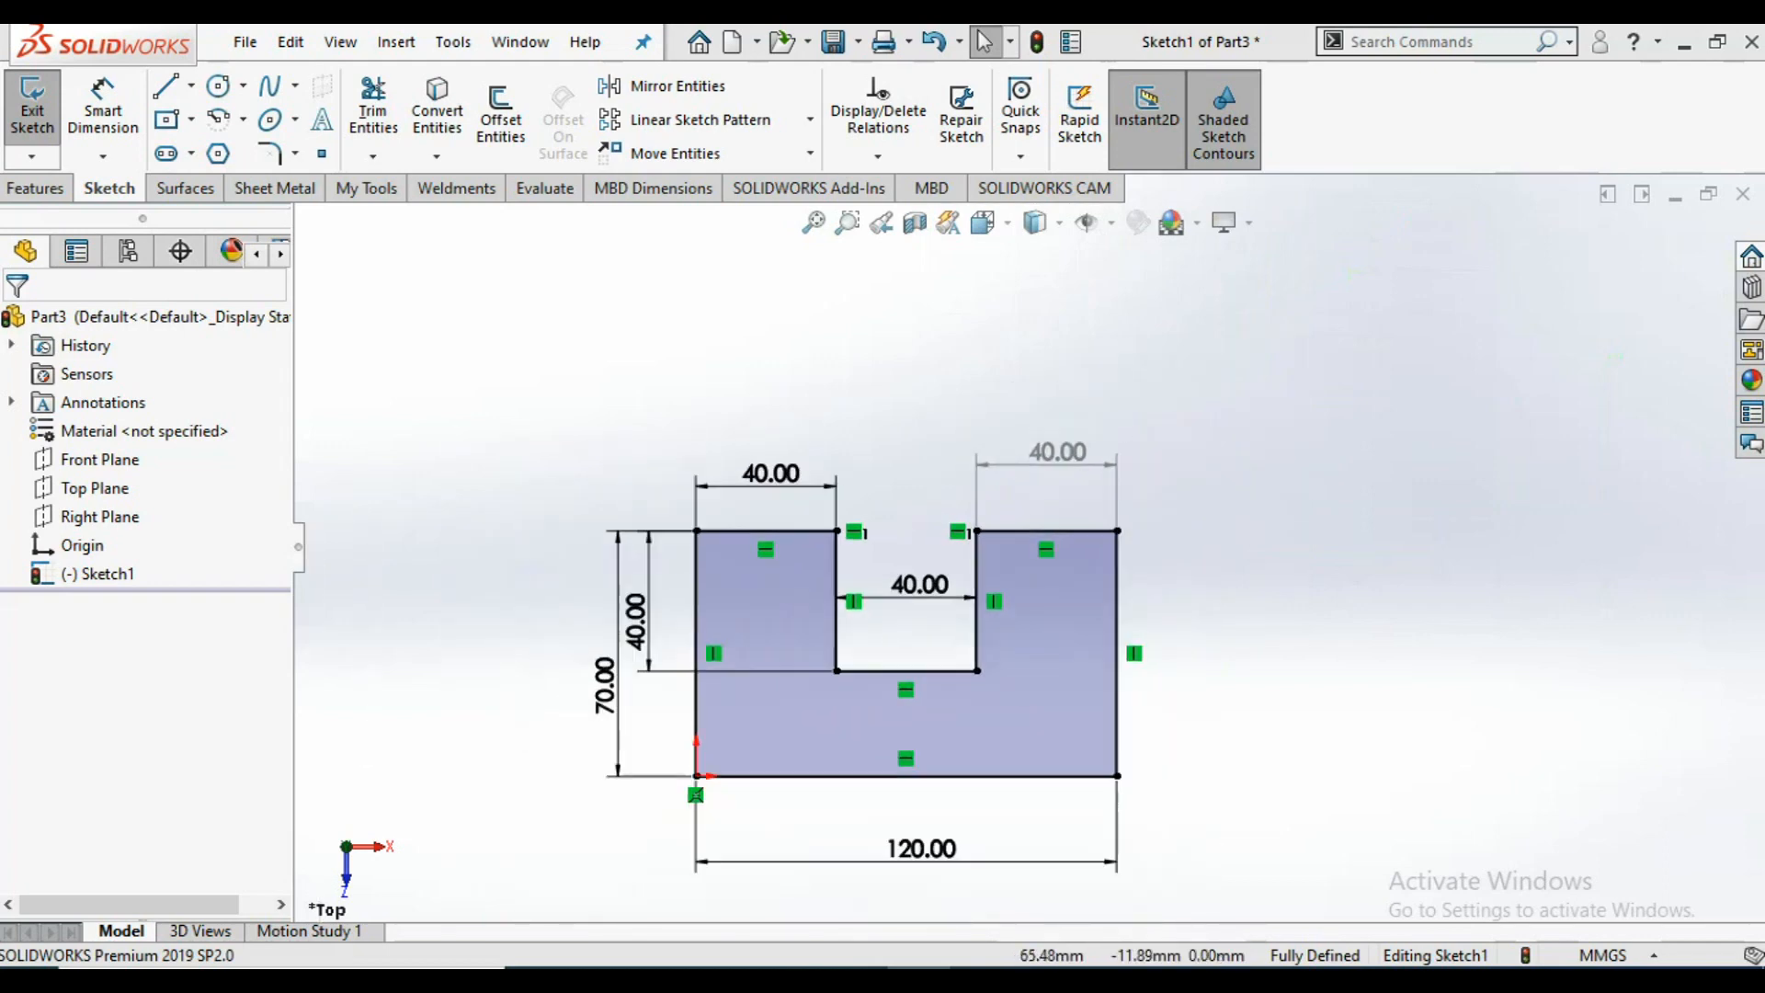
pyautogui.scroll(-1, 910, 869)
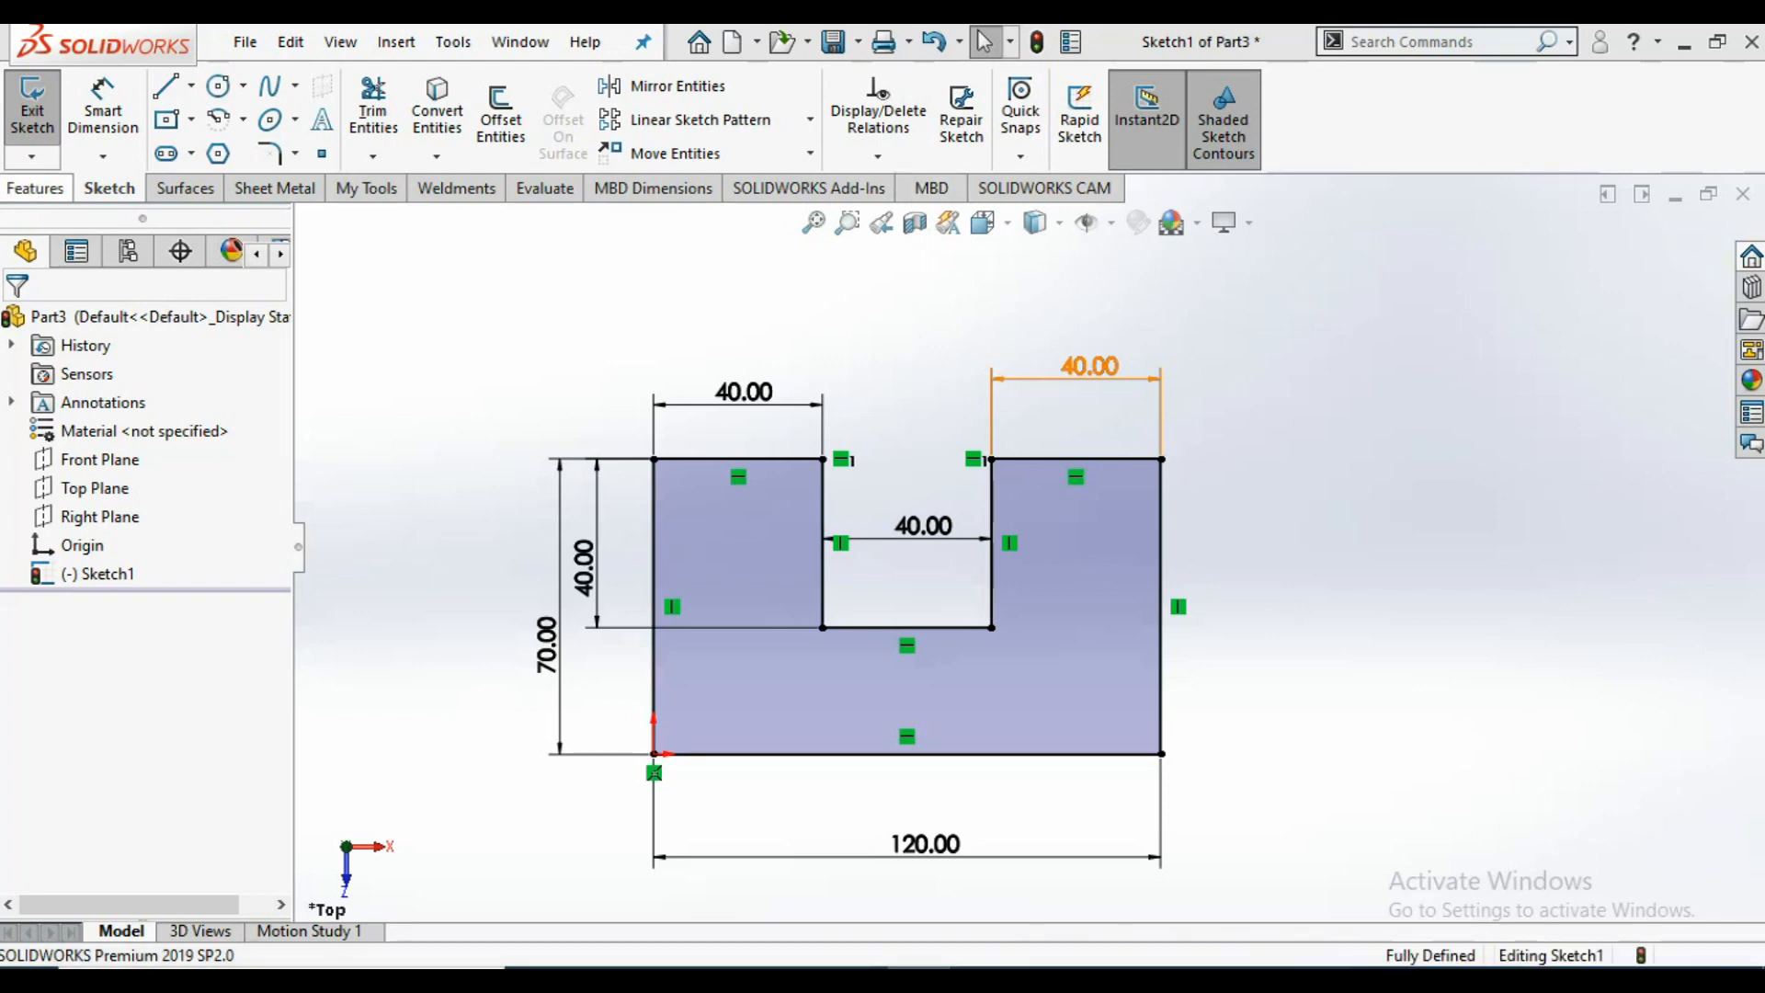
# - Extrude the U-shaped sketch as a blind boss to a depth of 40 mm
pyautogui.click(35, 187)
pyautogui.click(43, 119)
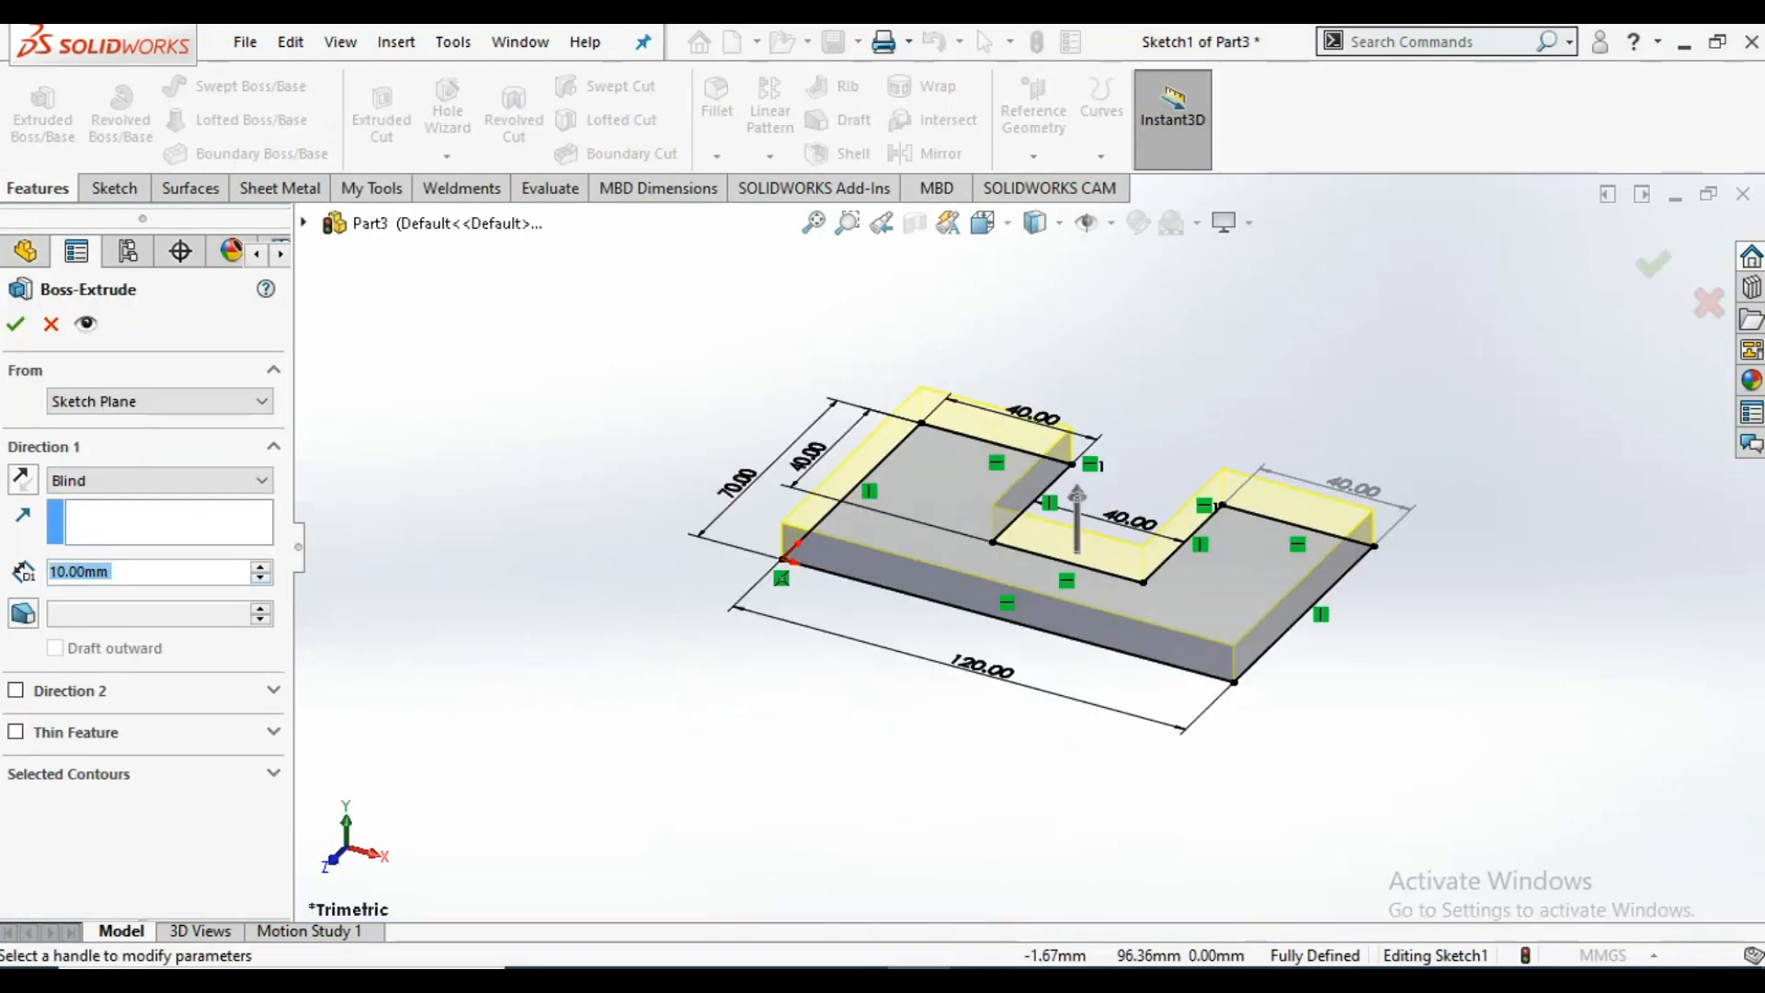
pyautogui.press('Up')
pyautogui.press('Up')
pyautogui.press('Up')
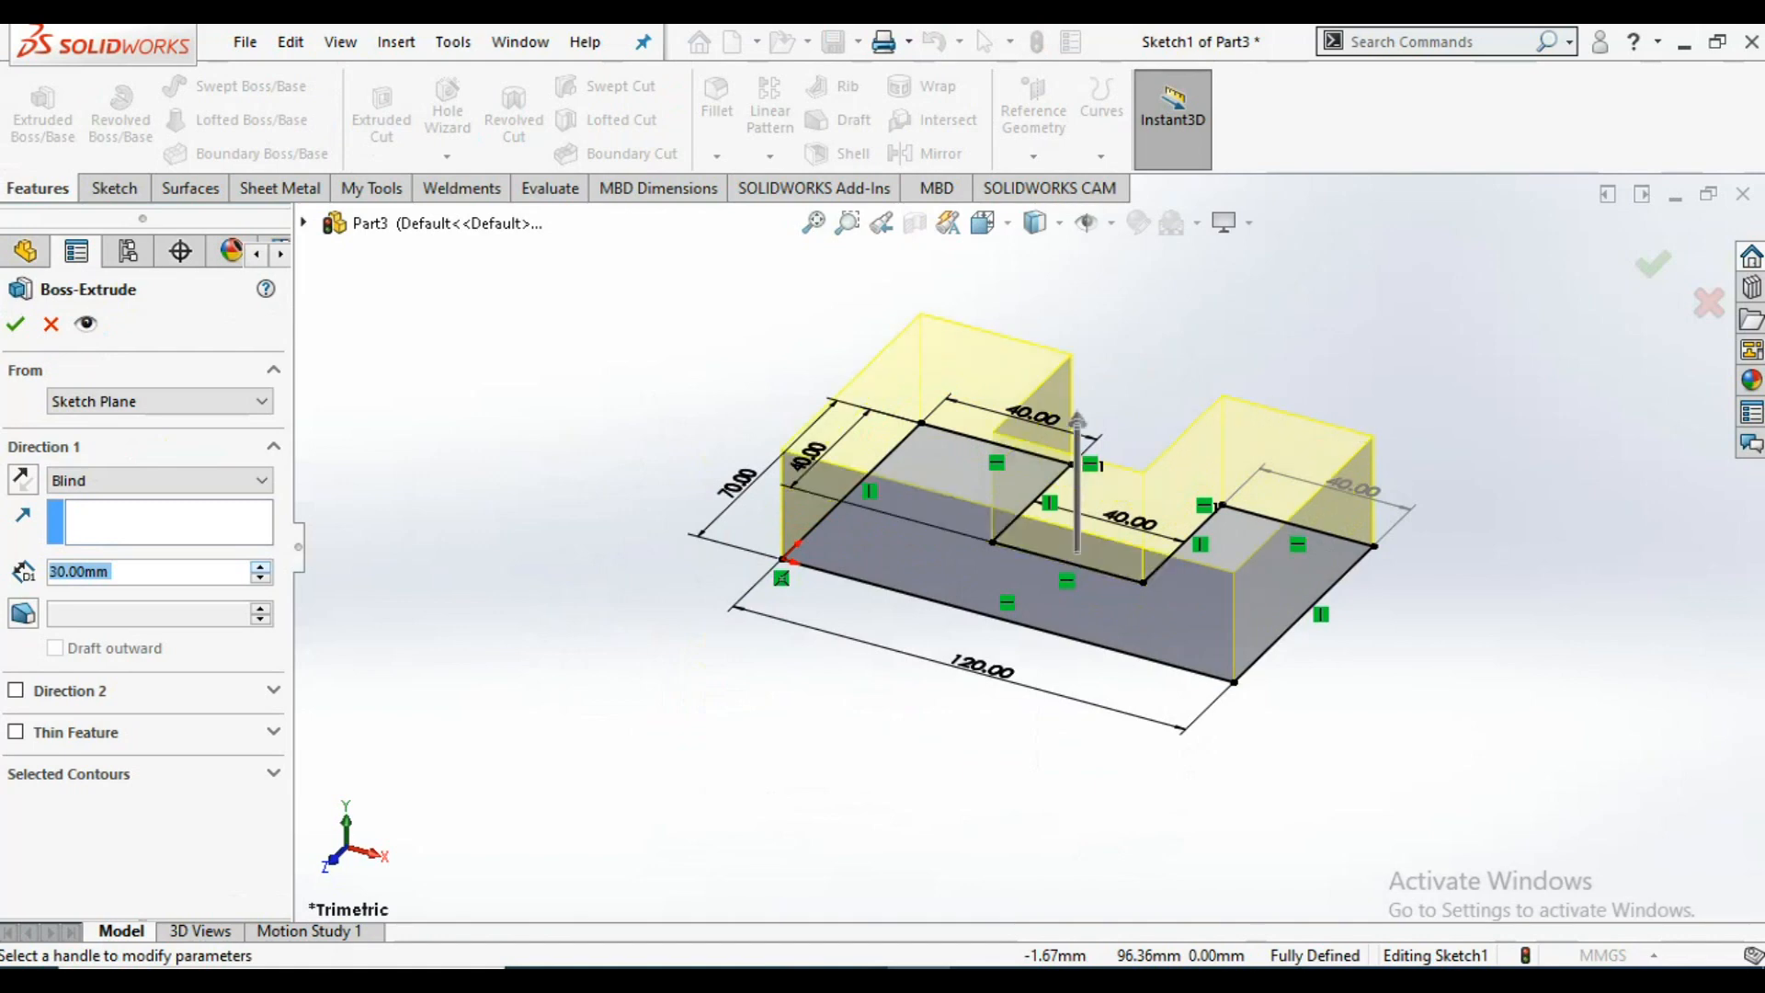
pyautogui.press('Return')
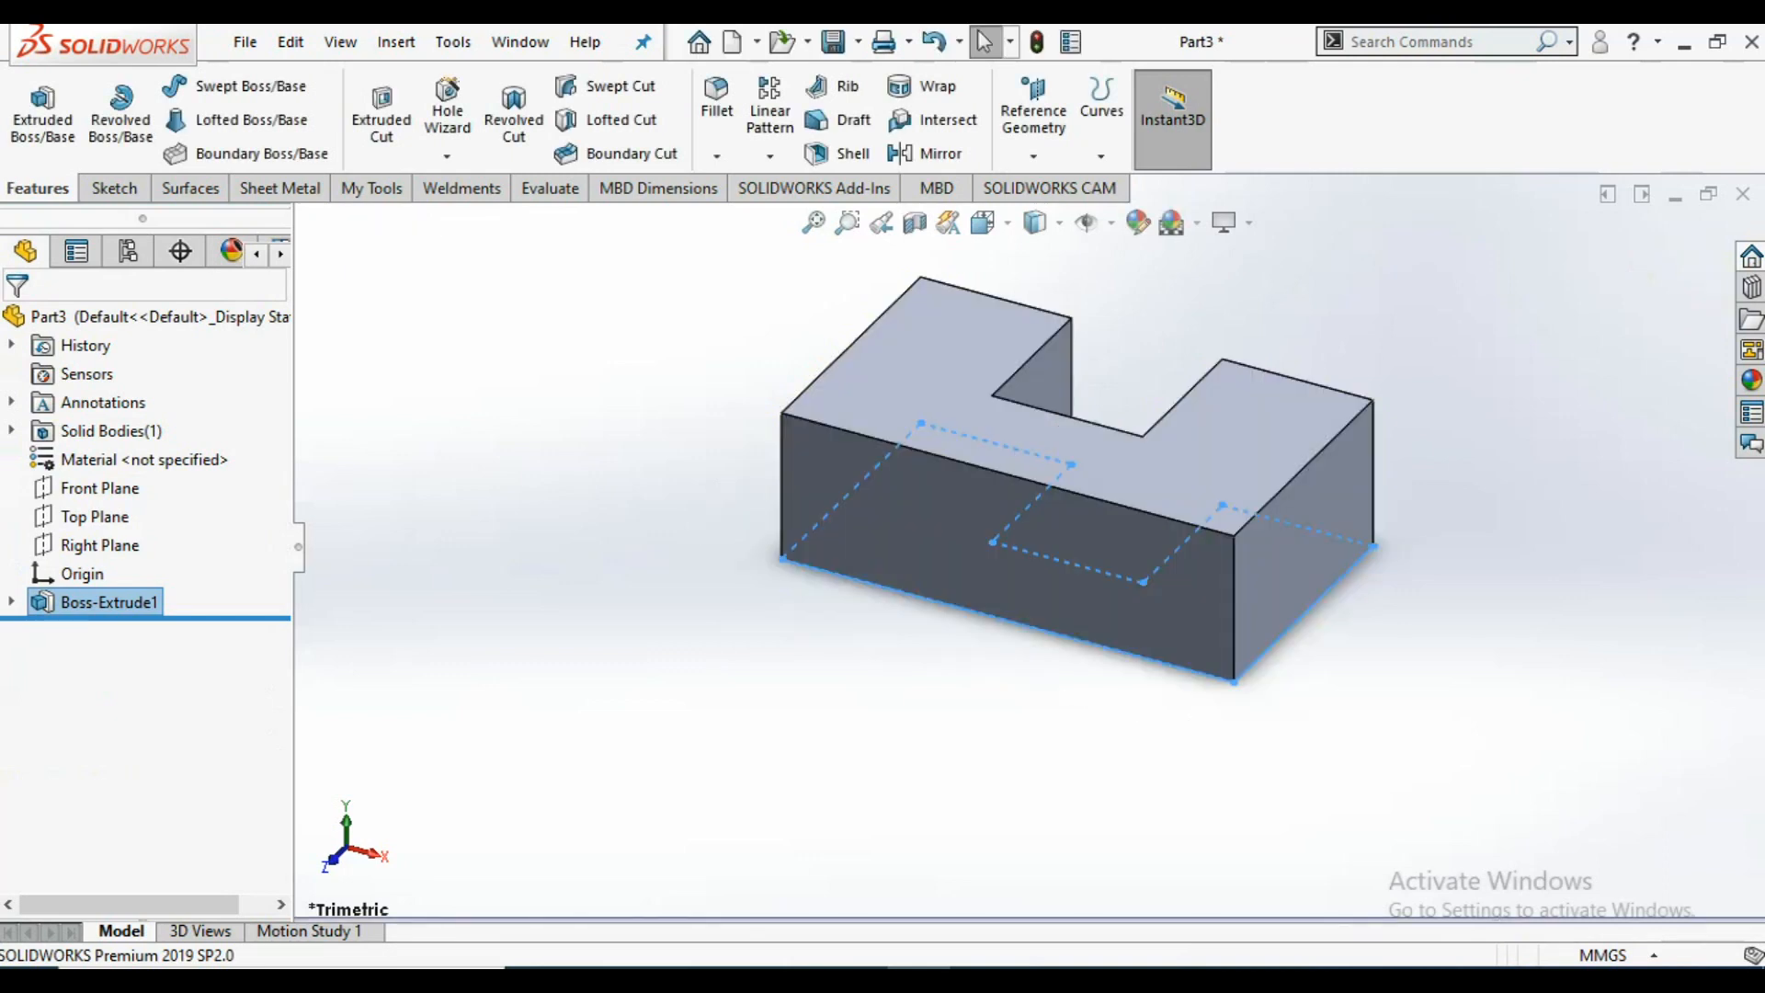
# - Start a sketch on the bottom face of the U-shaped part's slot and view it normal to the sketch plane
pyautogui.moveTo(1076, 405)
pyautogui.mouseDown(button='middle')
pyautogui.moveTo(1066, 542)
pyautogui.moveTo(956, 625)
pyautogui.mouseUp(button='middle')
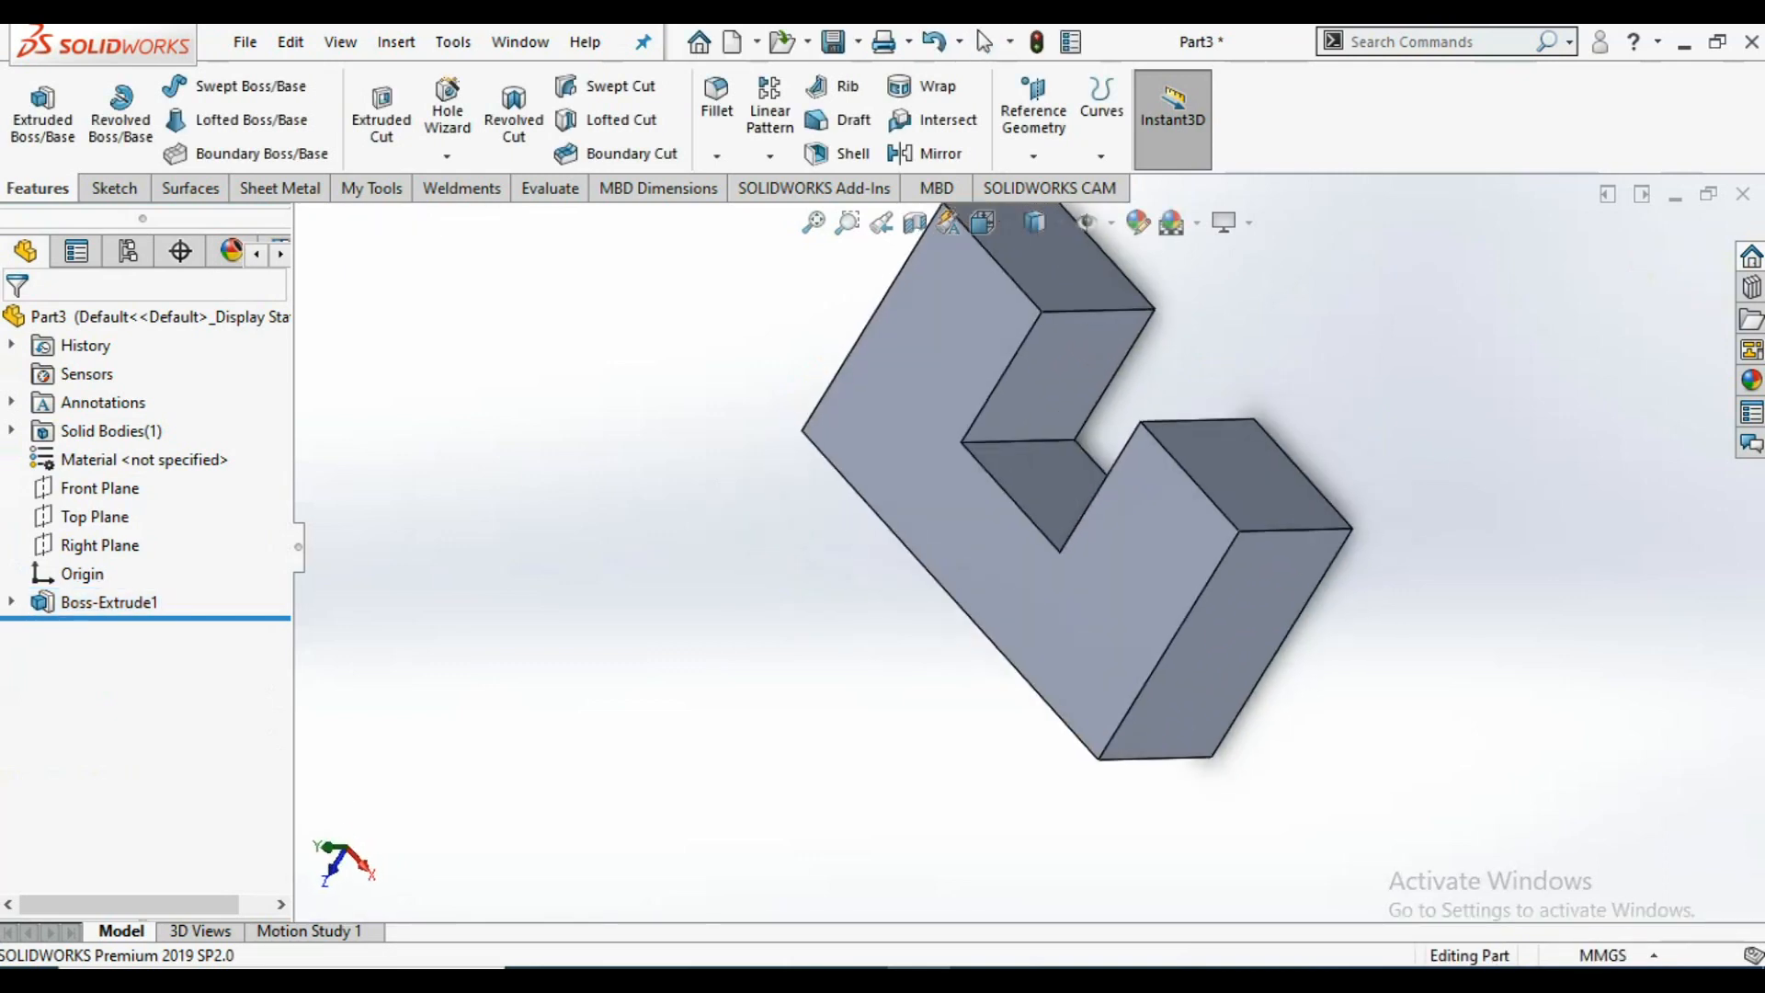
pyautogui.click(1030, 478)
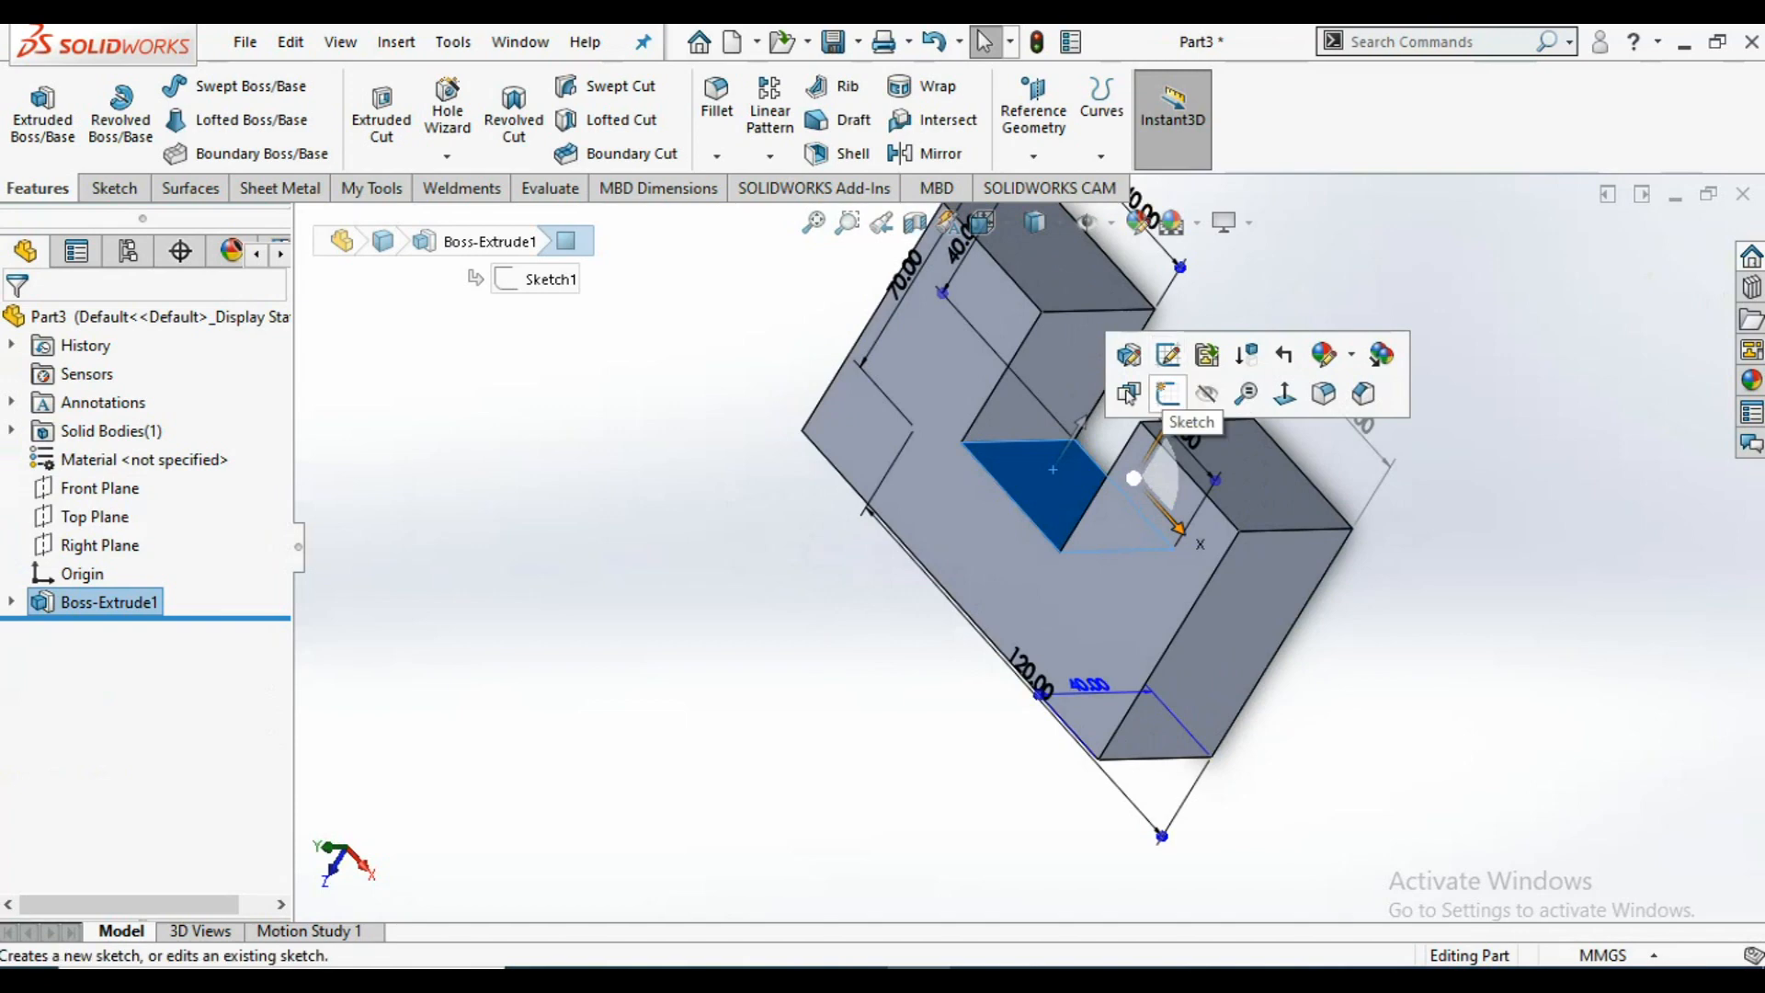
pyautogui.click(1135, 394)
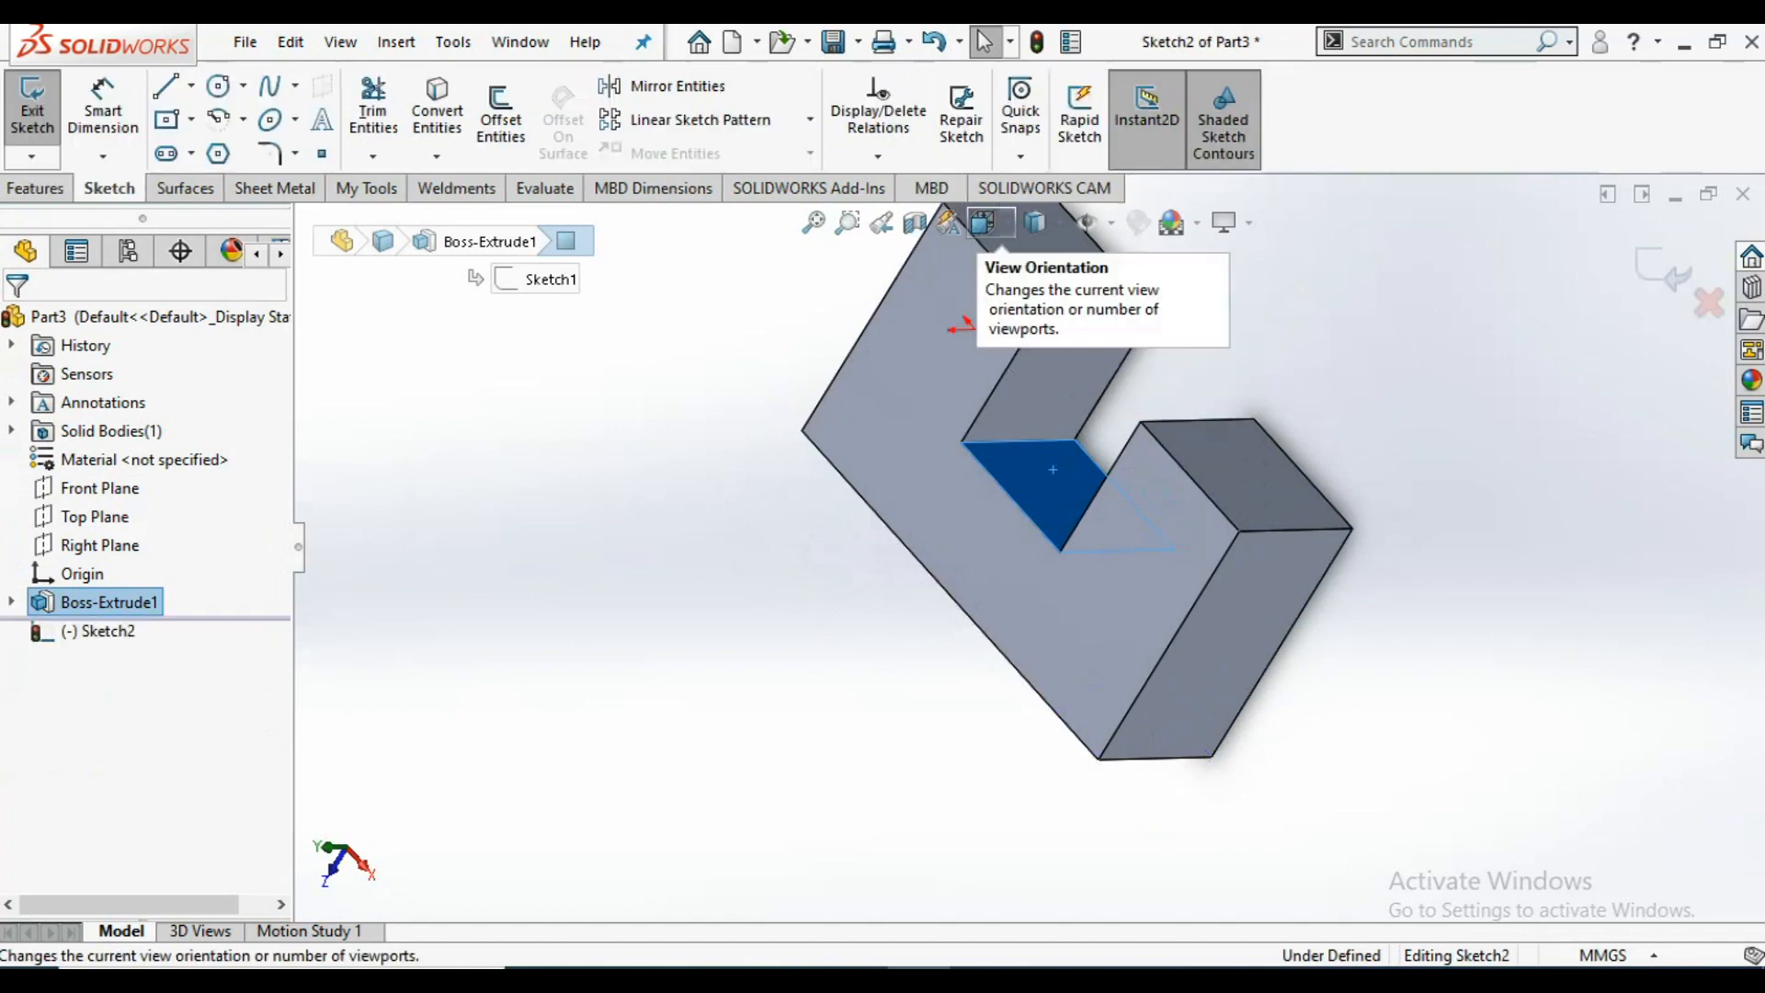
pyautogui.click(982, 223)
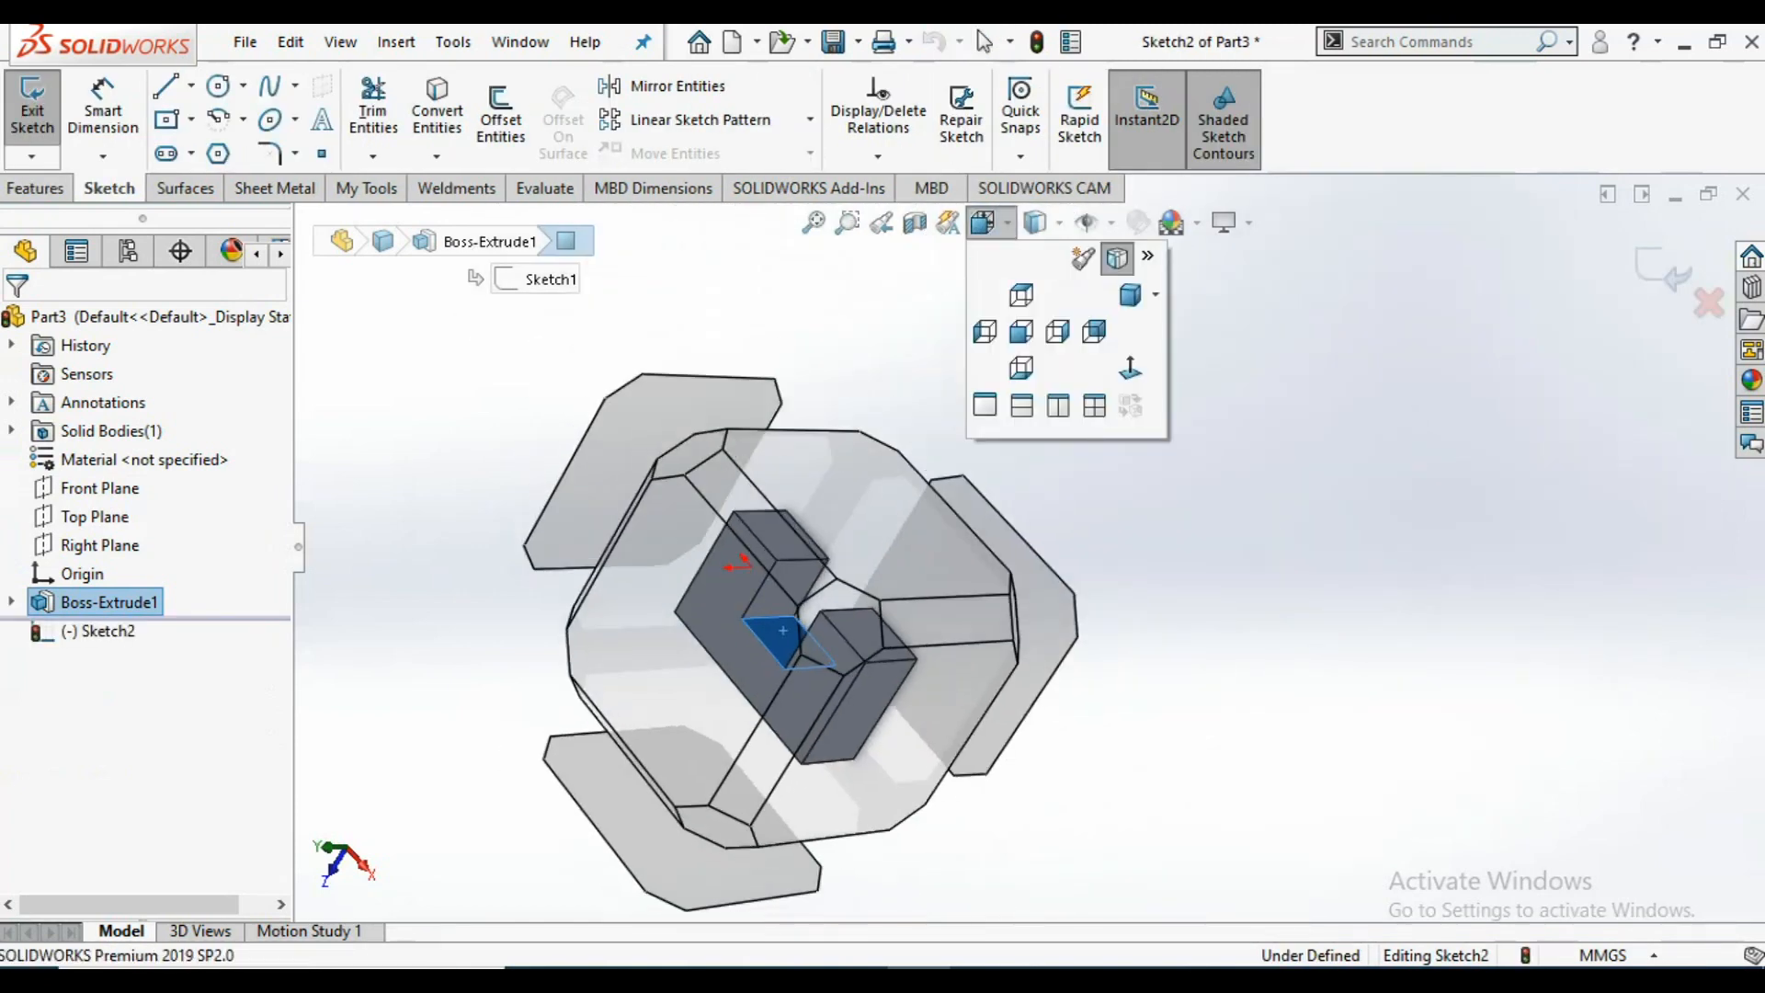
pyautogui.click(1130, 368)
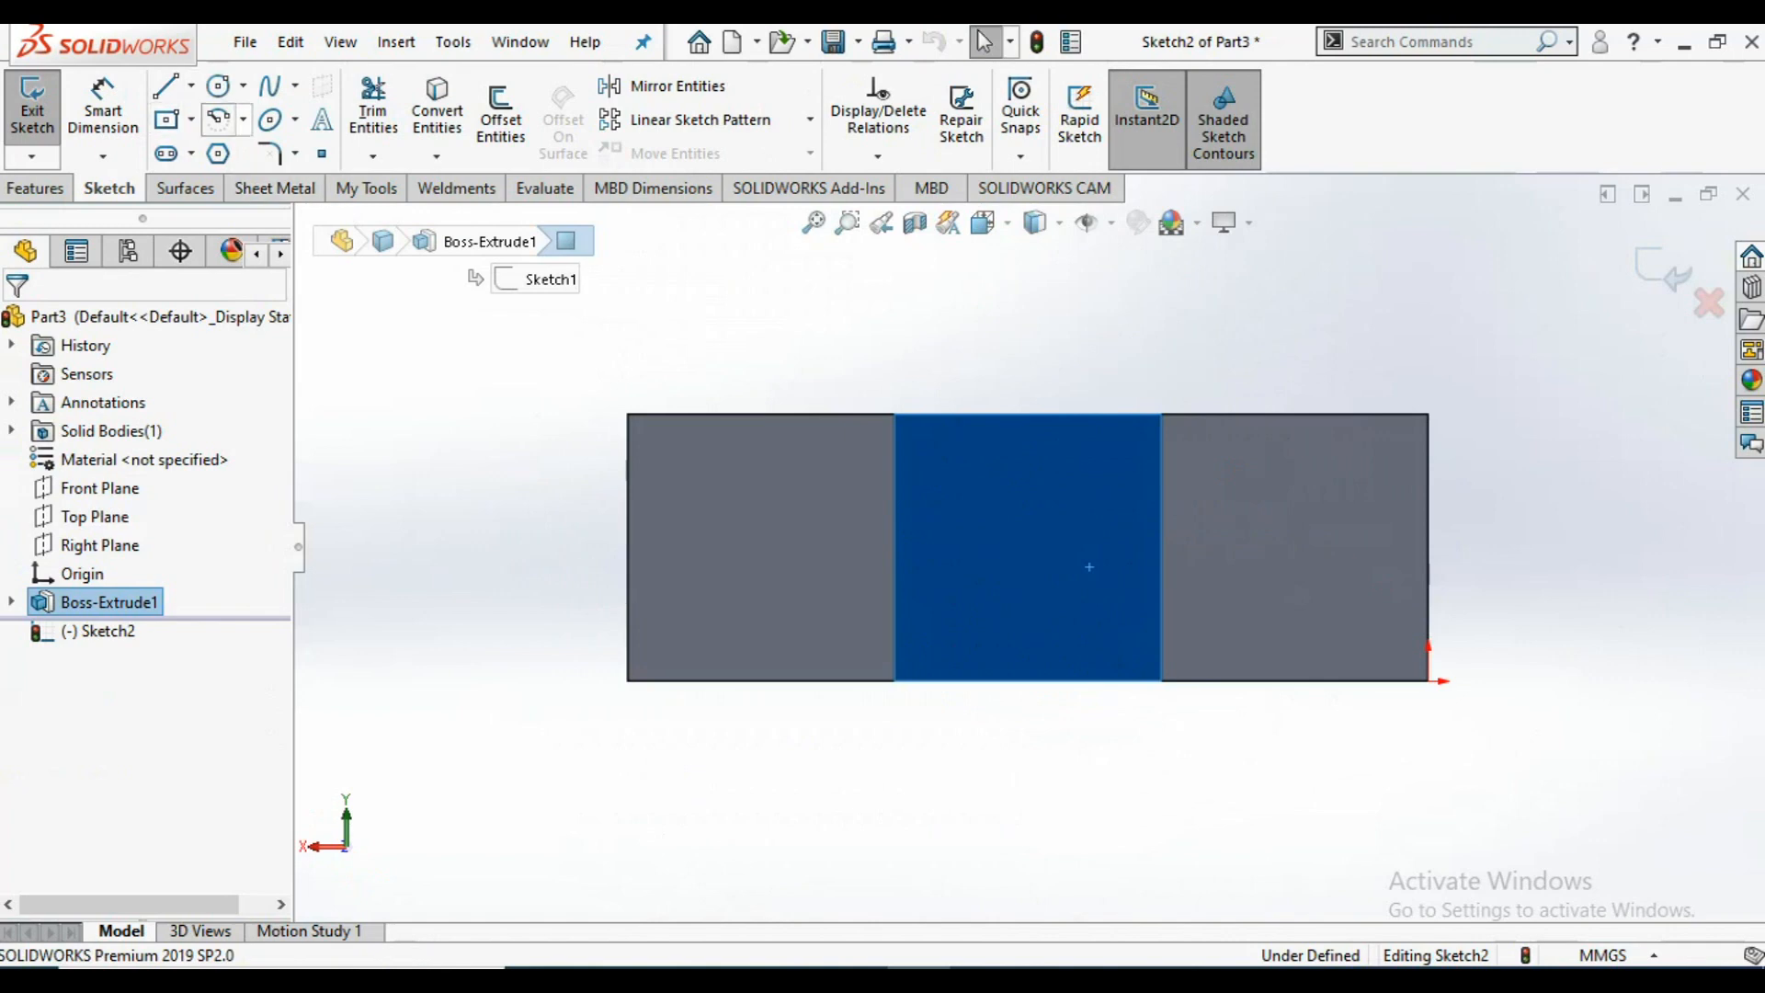
# - Sketch a horizontal centerline across the slot face, joining the midpoints of its two side edges
pyautogui.click(217, 87)
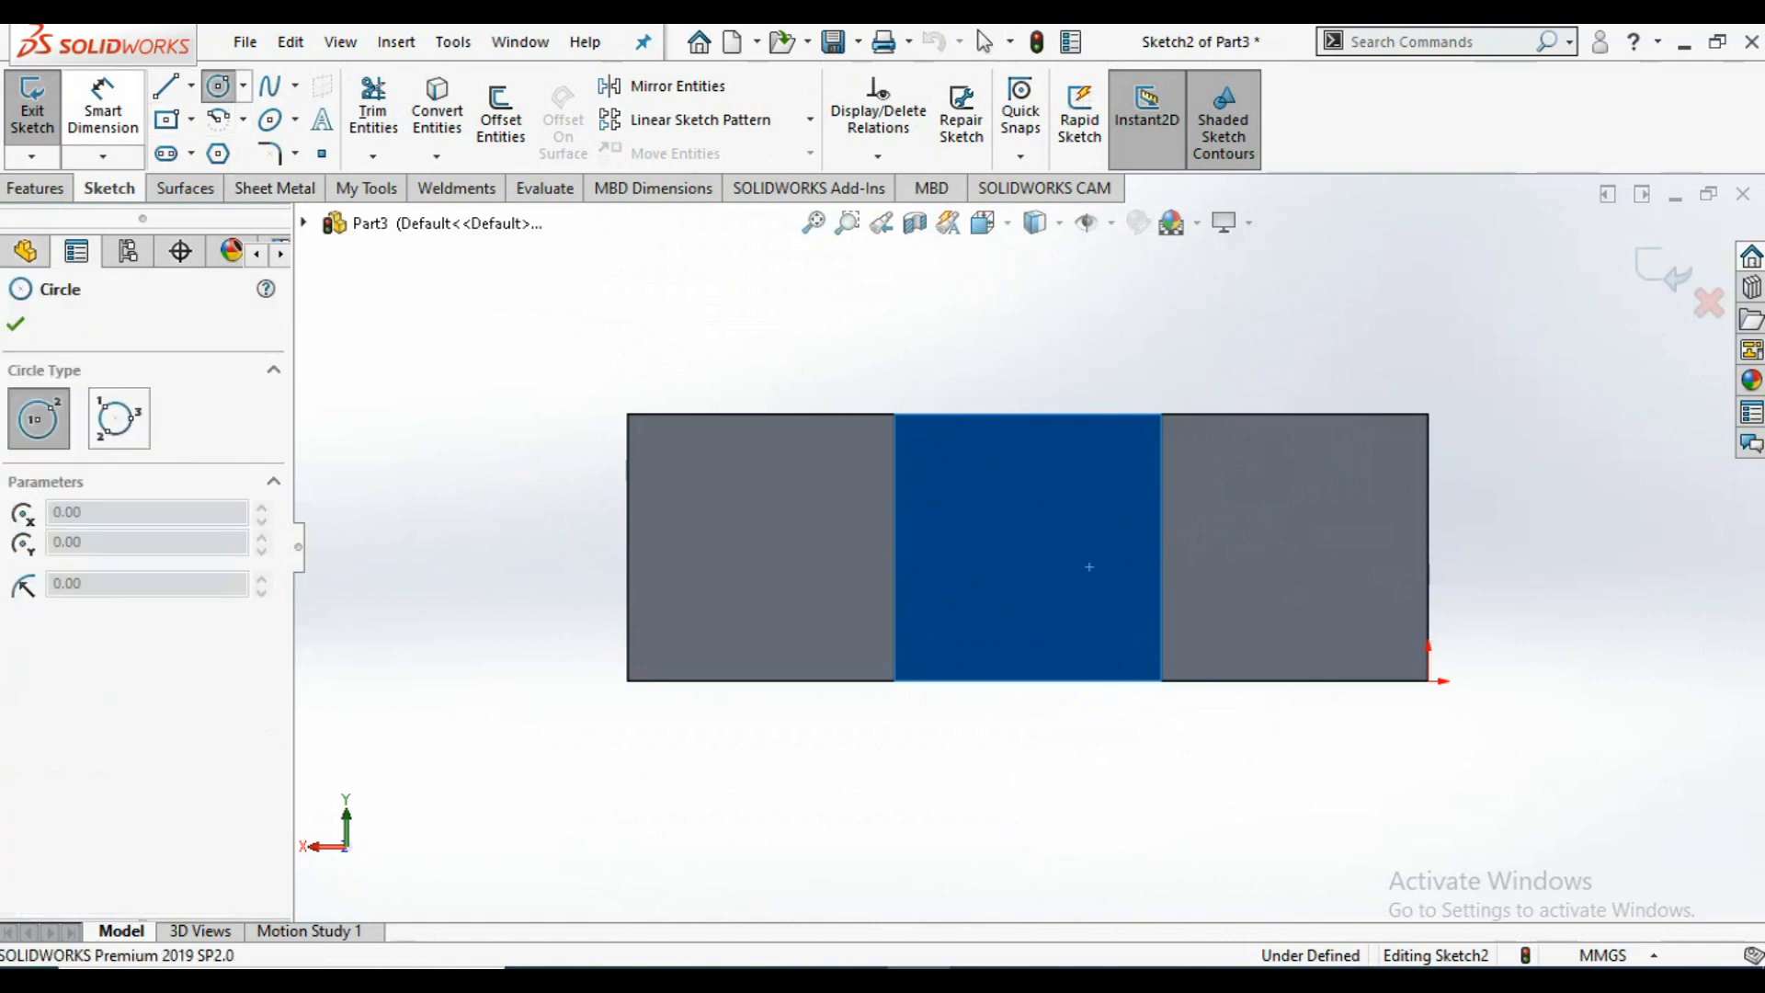
pyautogui.click(190, 85)
pyautogui.click(227, 149)
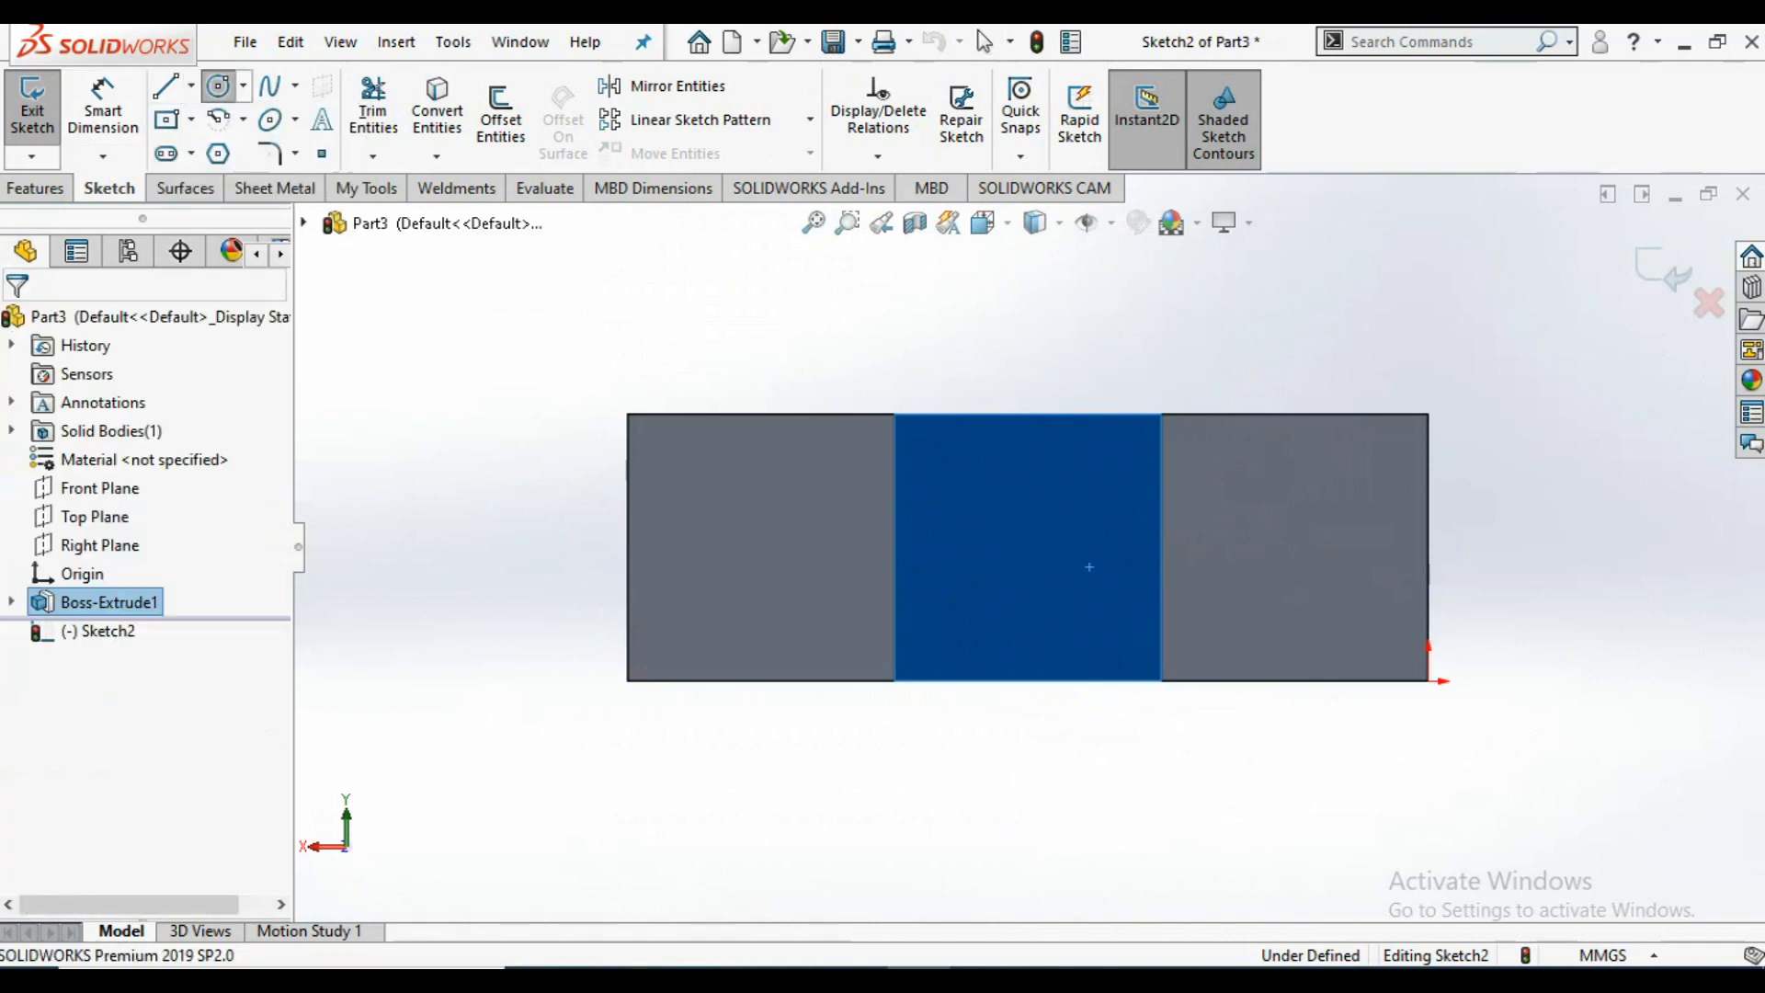
pyautogui.click(894, 547)
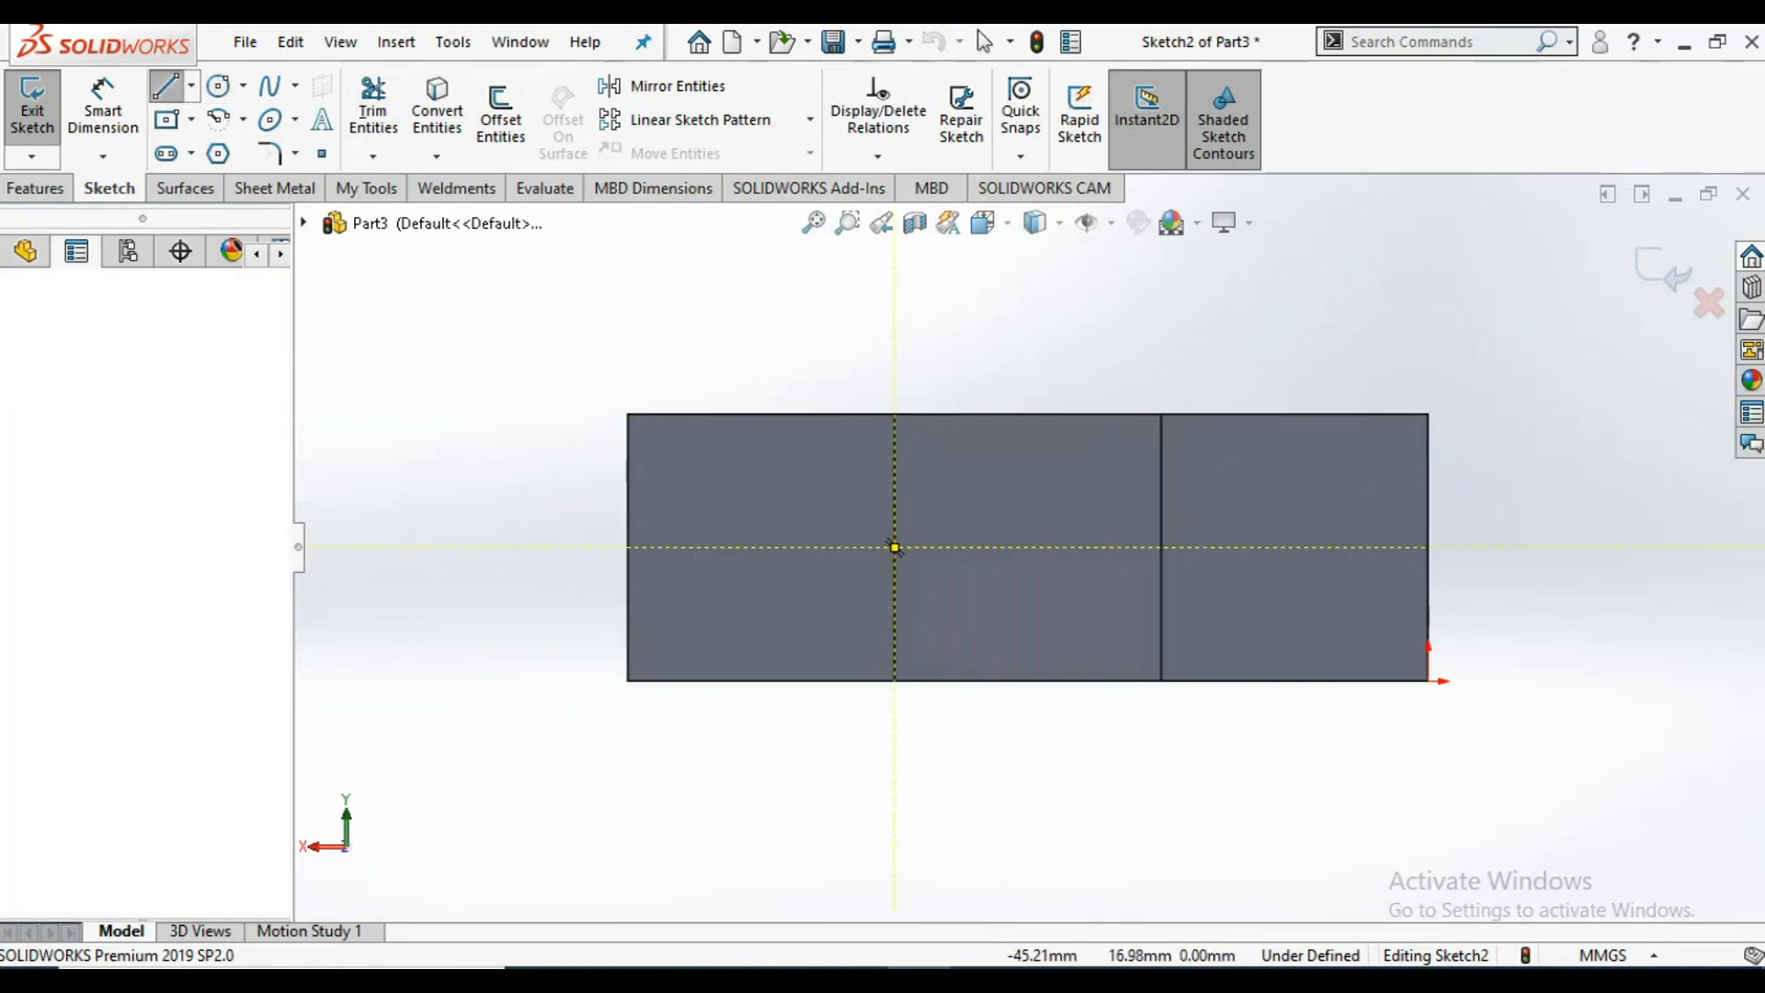
pyautogui.click(1160, 547)
# - Sketch a circle about 22 mm in diameter centred on the centerline's midpoint
pyautogui.click(218, 85)
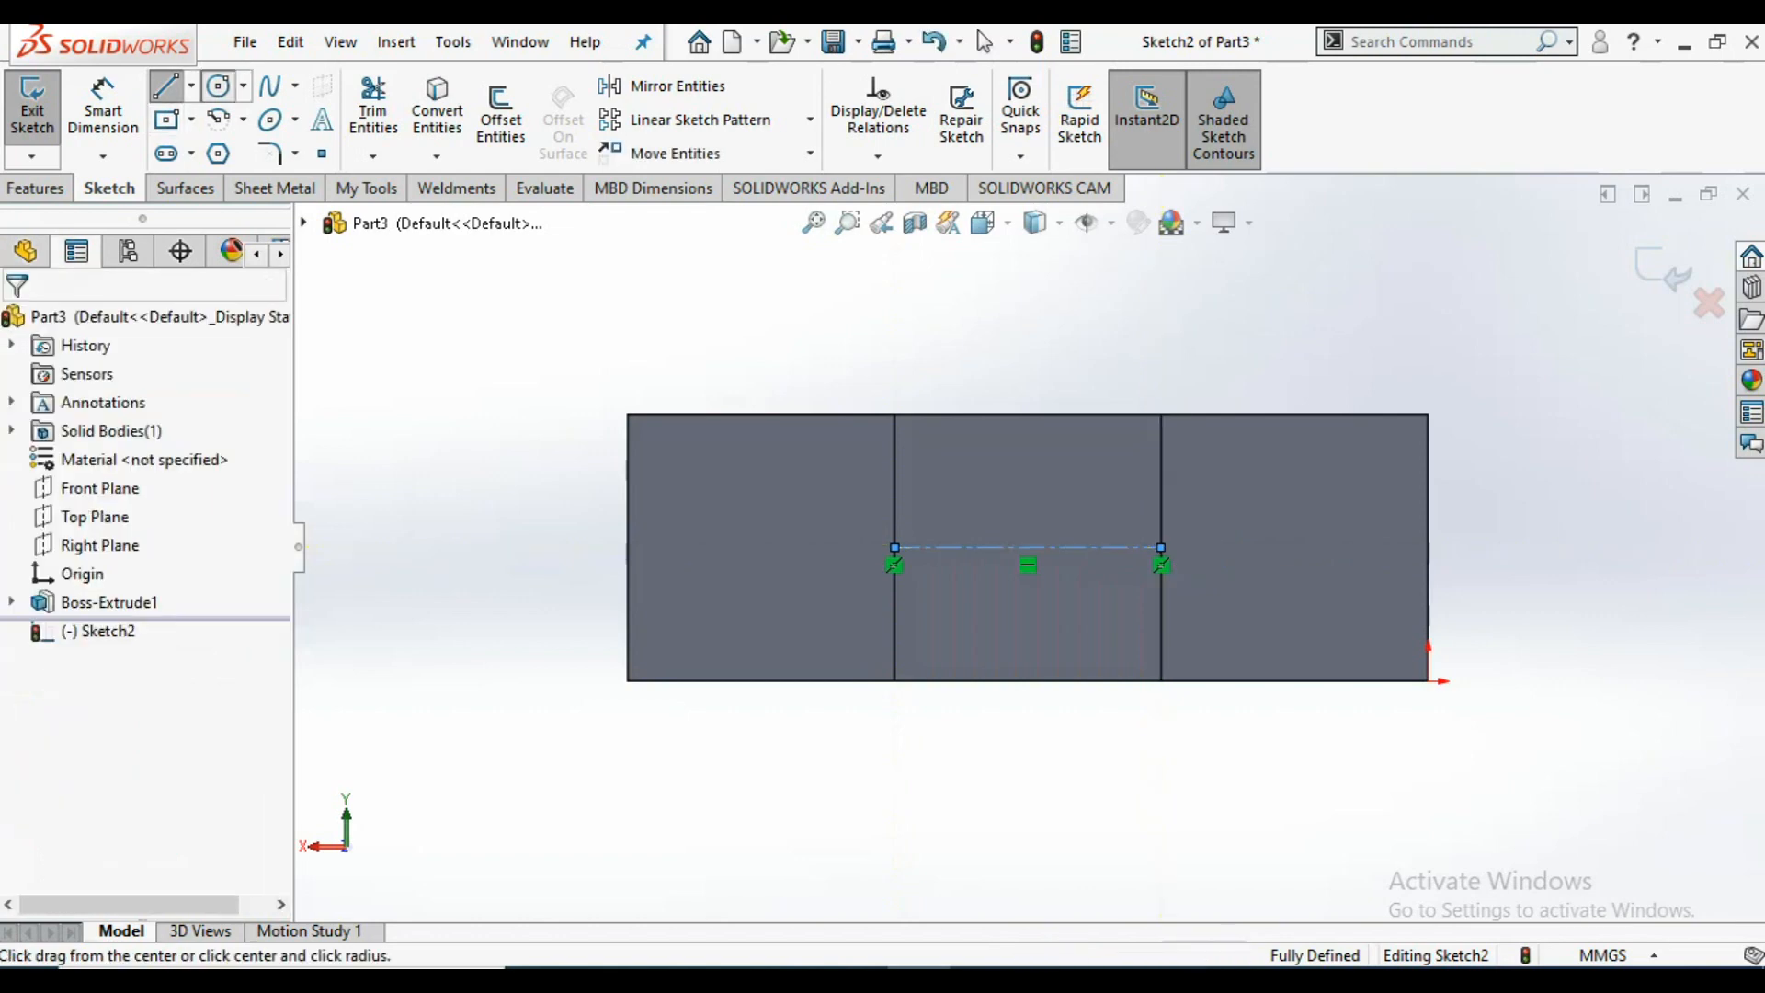
pyautogui.click(1028, 547)
pyautogui.click(1081, 494)
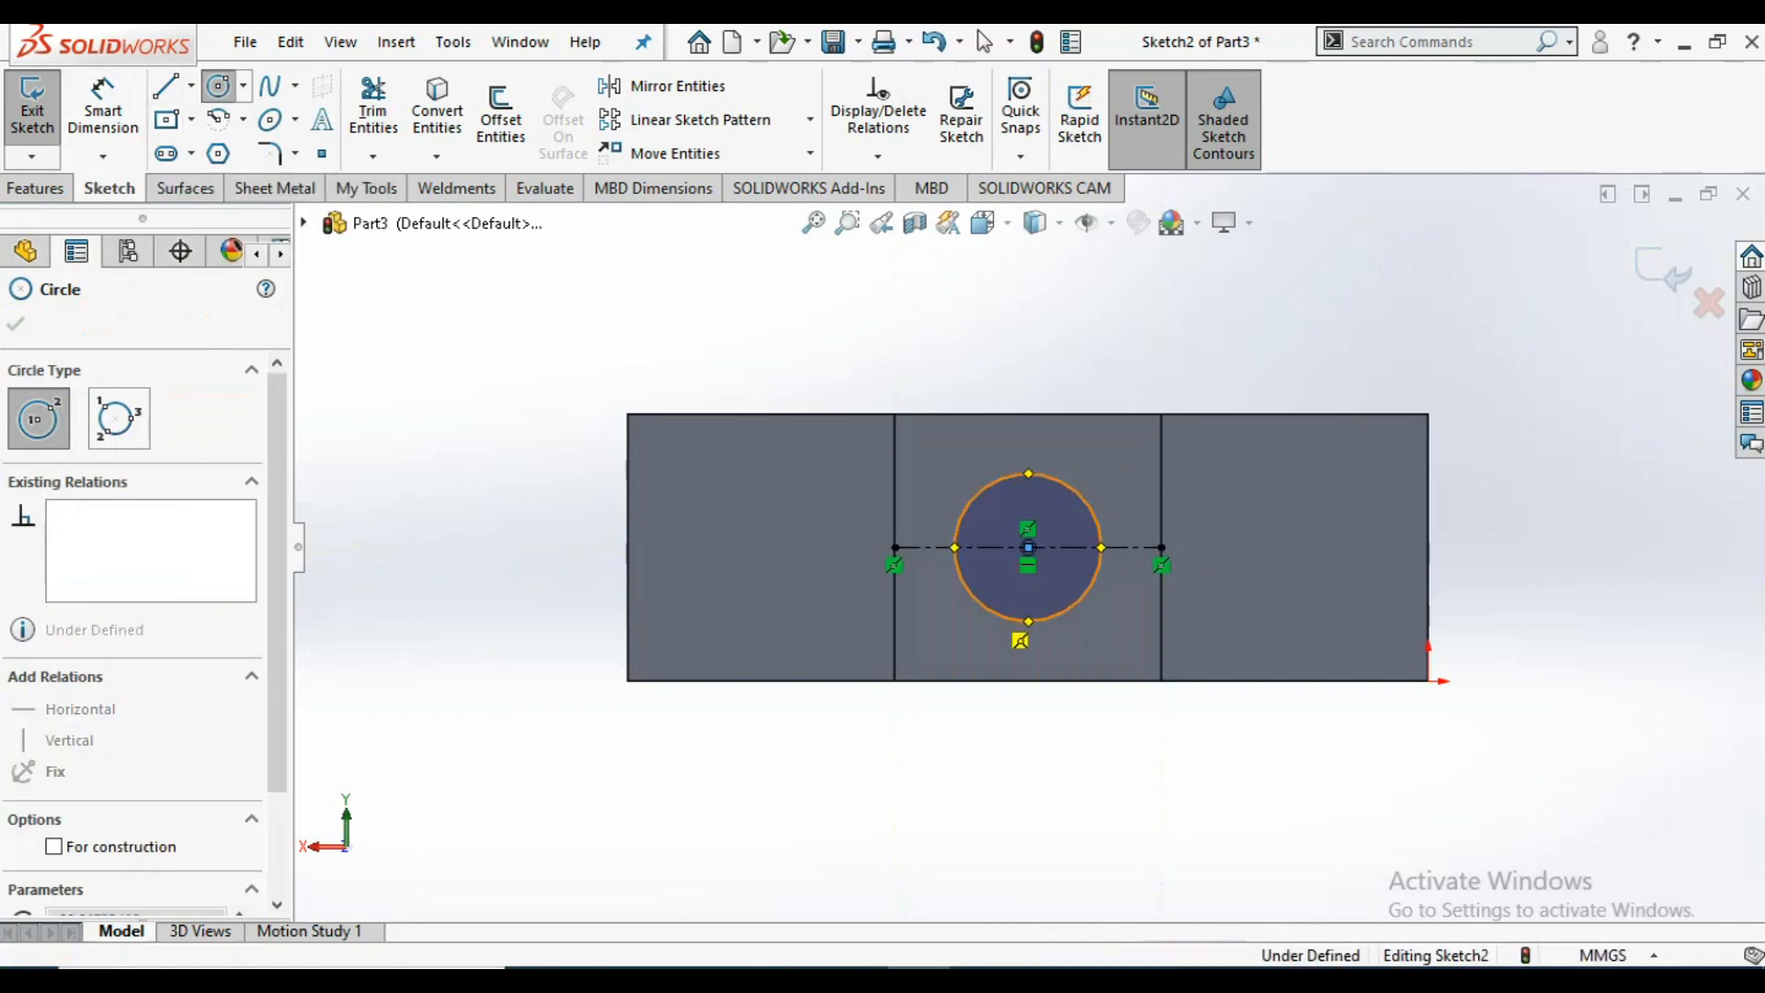
pyautogui.click(989, 606)
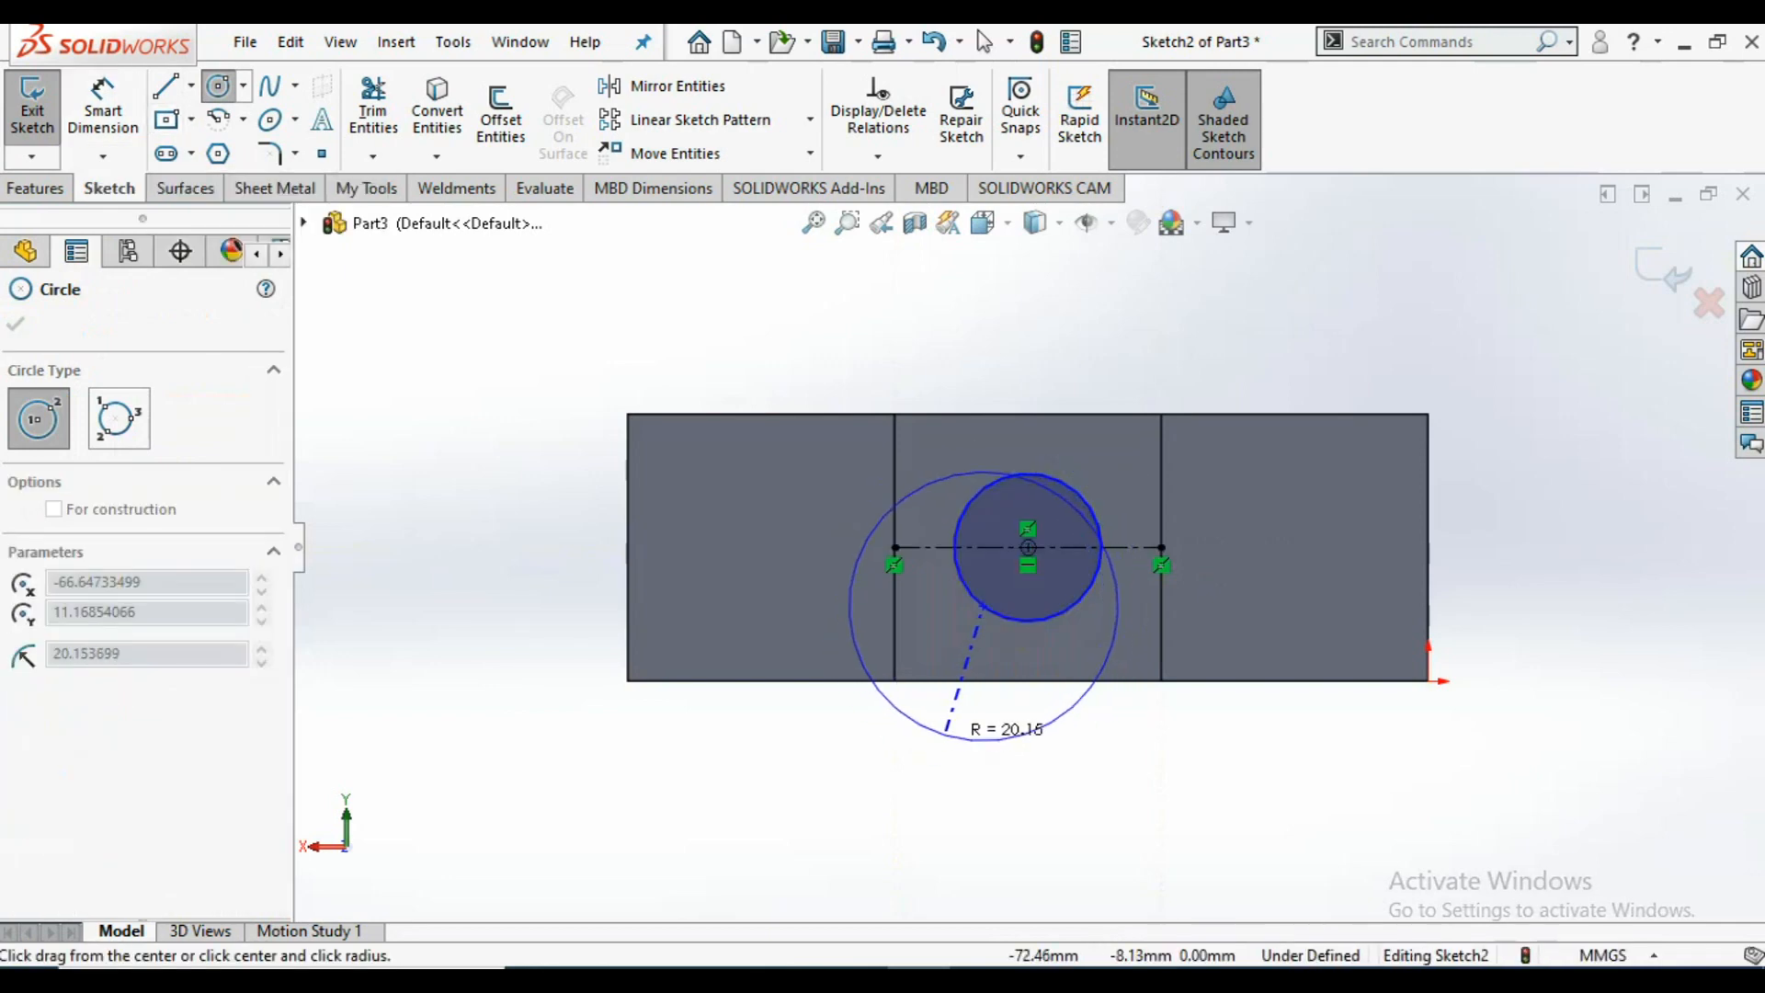
pyautogui.press('Escape')
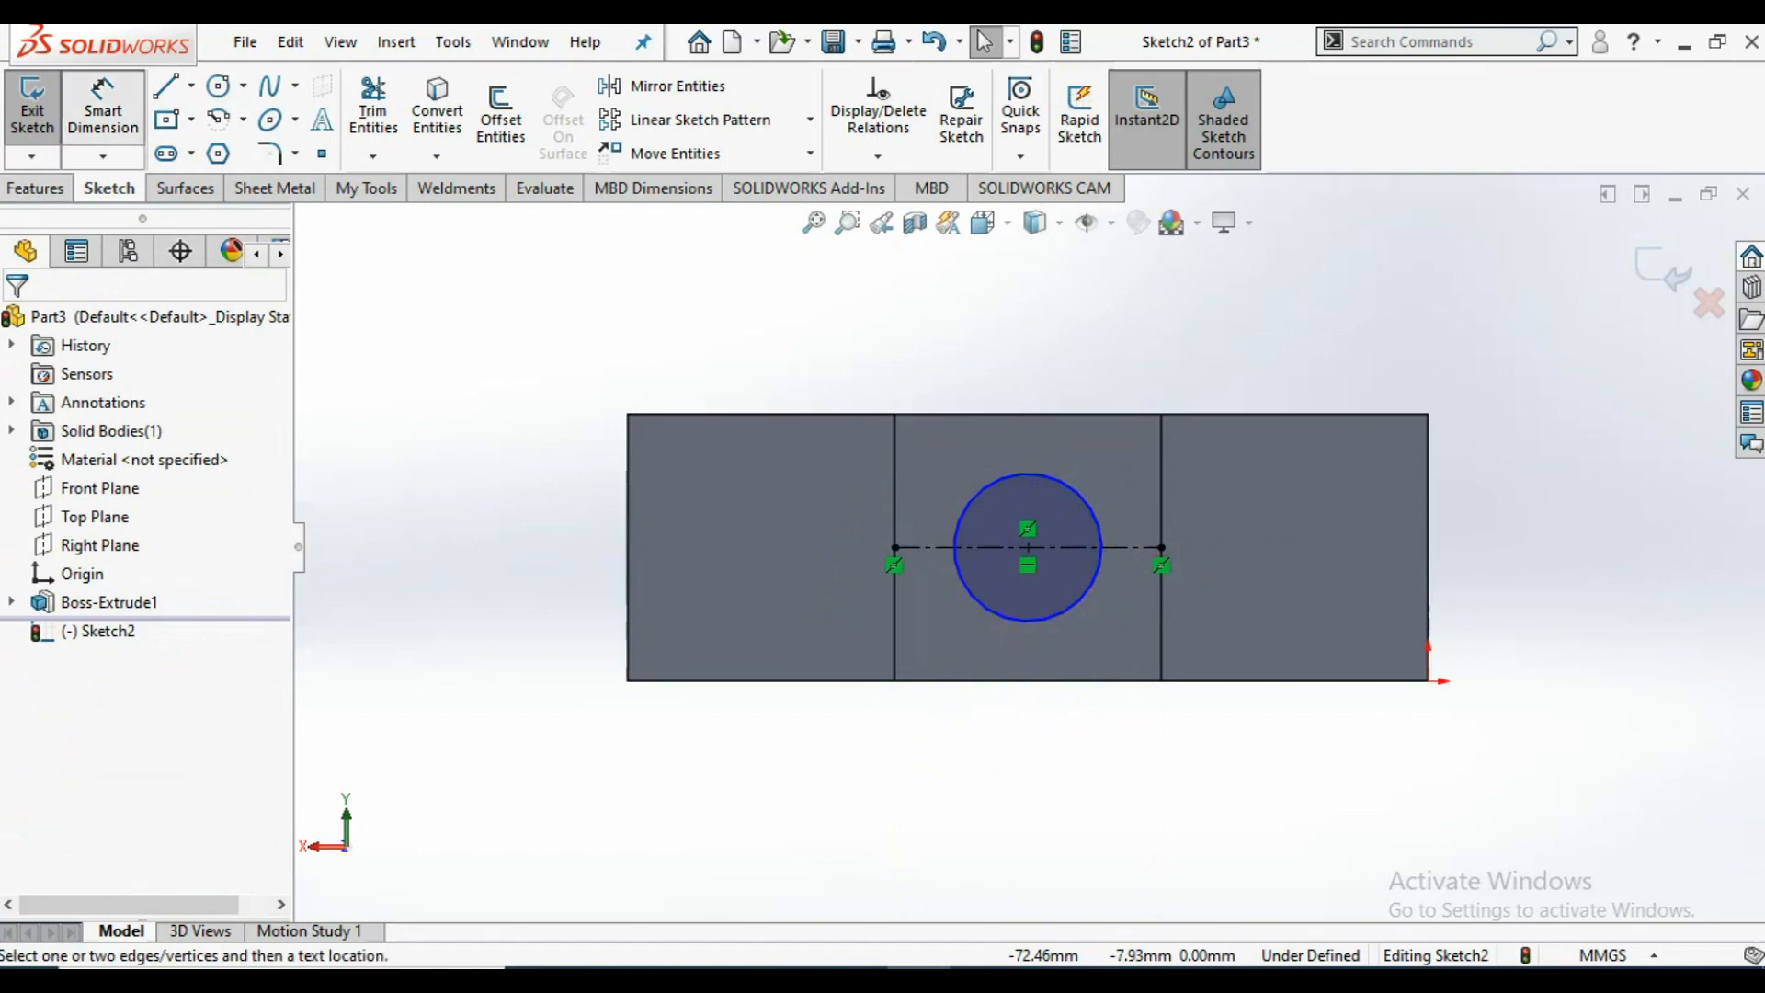
# - Dimension the circle's diameter and set it to 20 mm
pyautogui.click(102, 108)
pyautogui.click(990, 614)
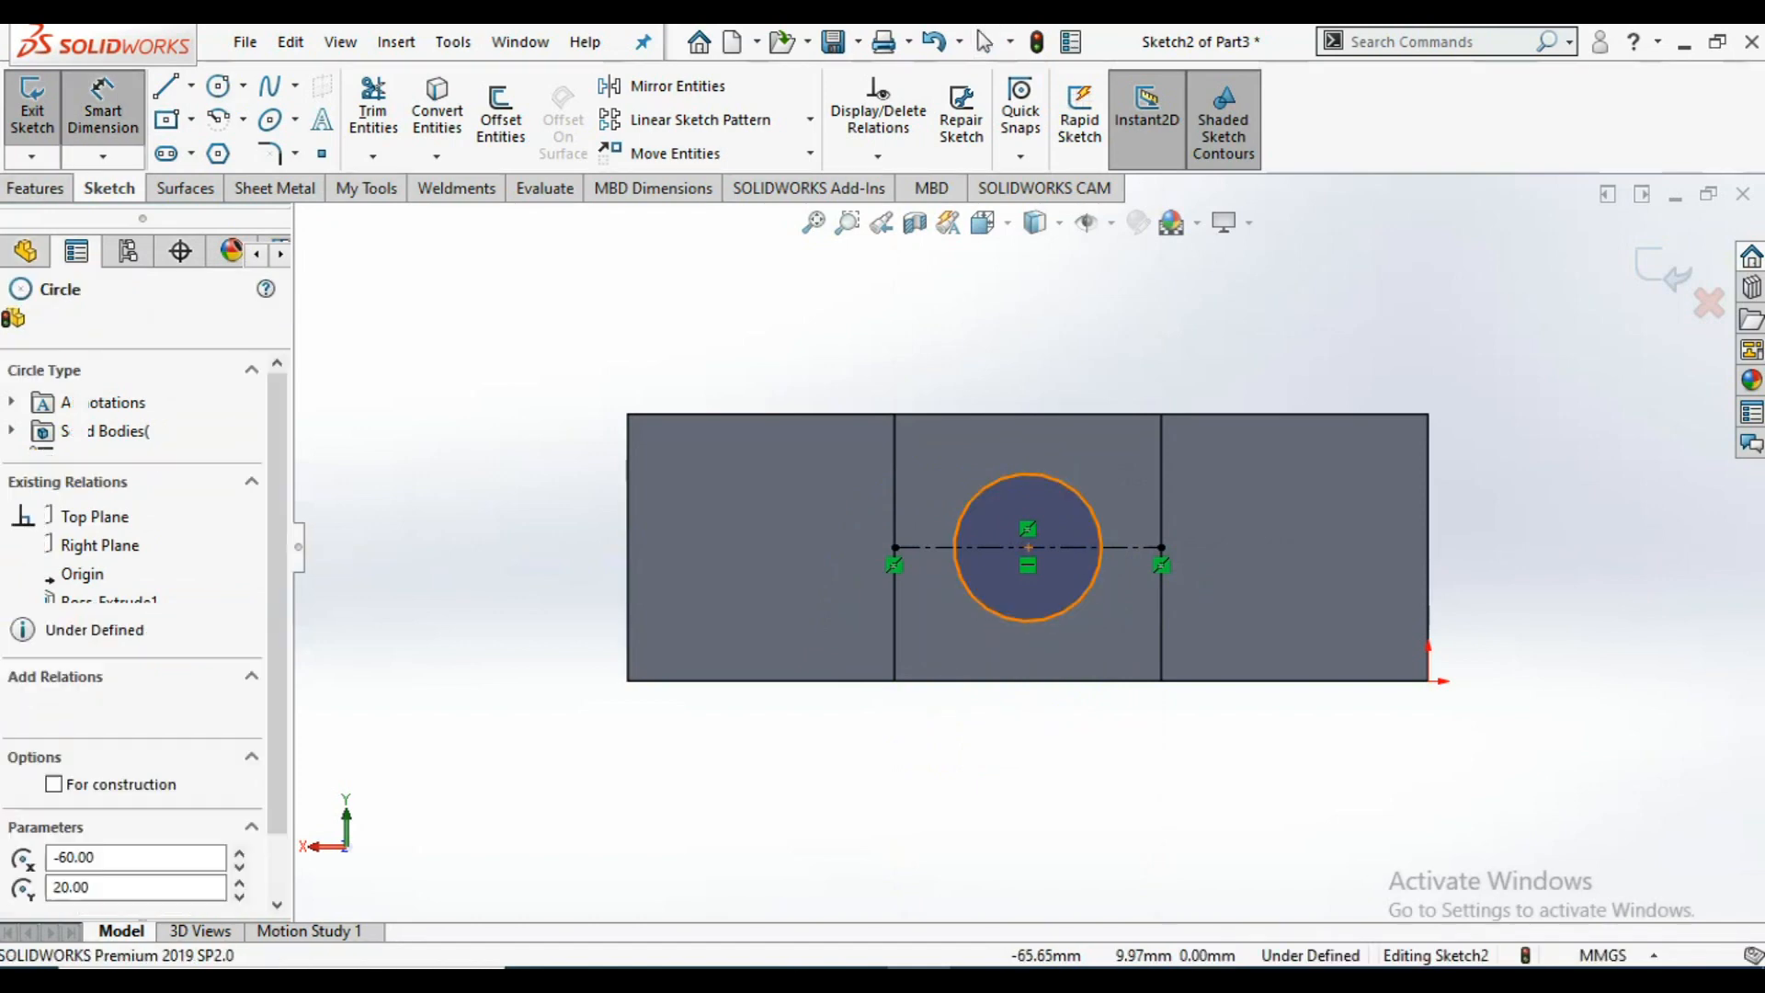
pyautogui.click(922, 761)
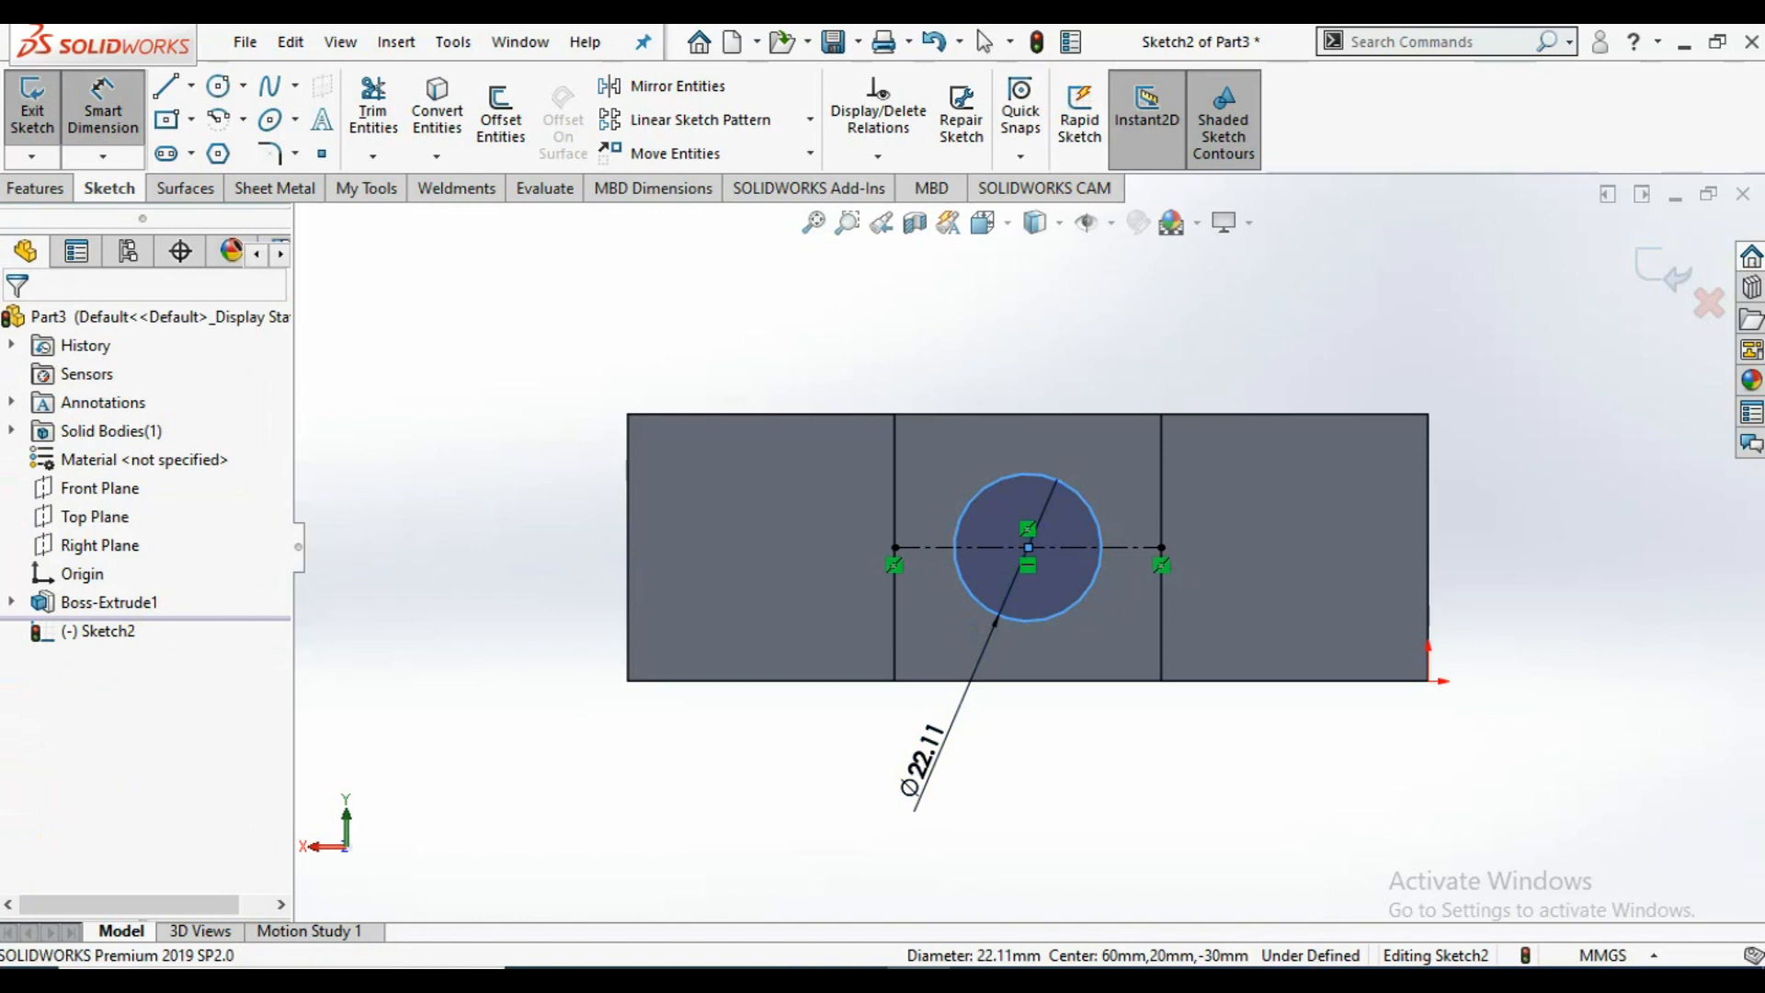
pyautogui.write('20')
pyautogui.press('Return')
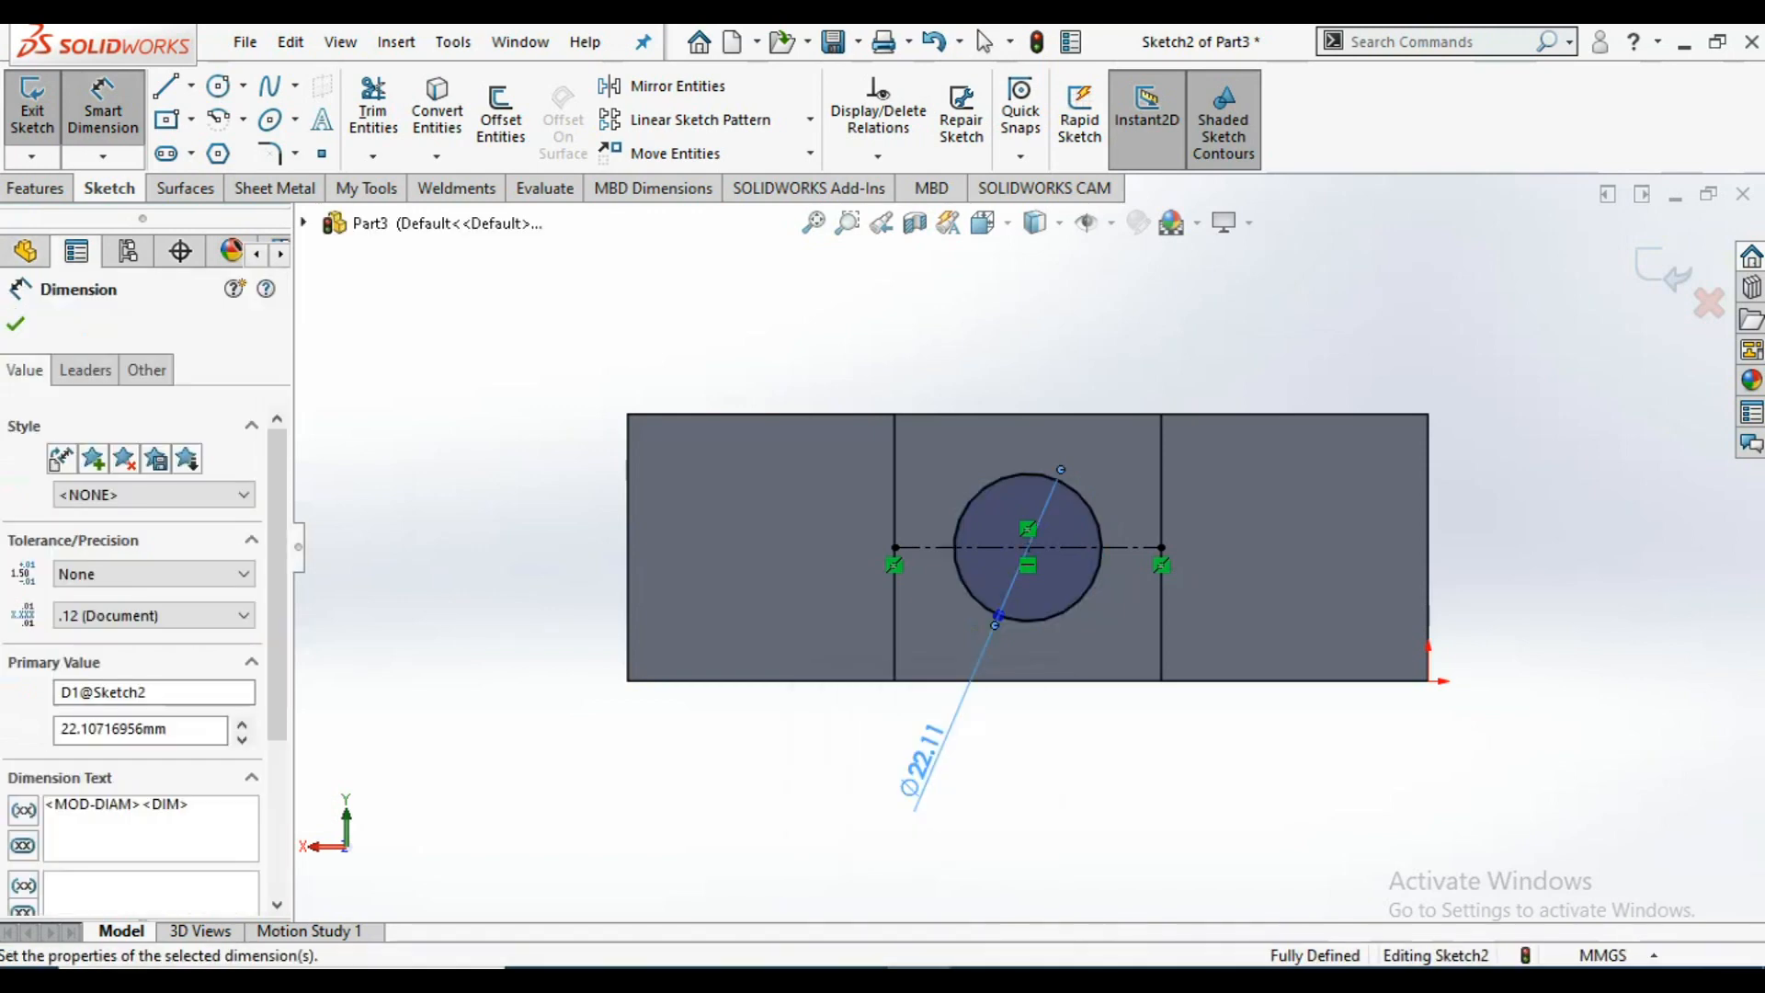
# - Cut the circle through the slot's base with a blind Extruded Cut 40 mm deep
pyautogui.click(37, 187)
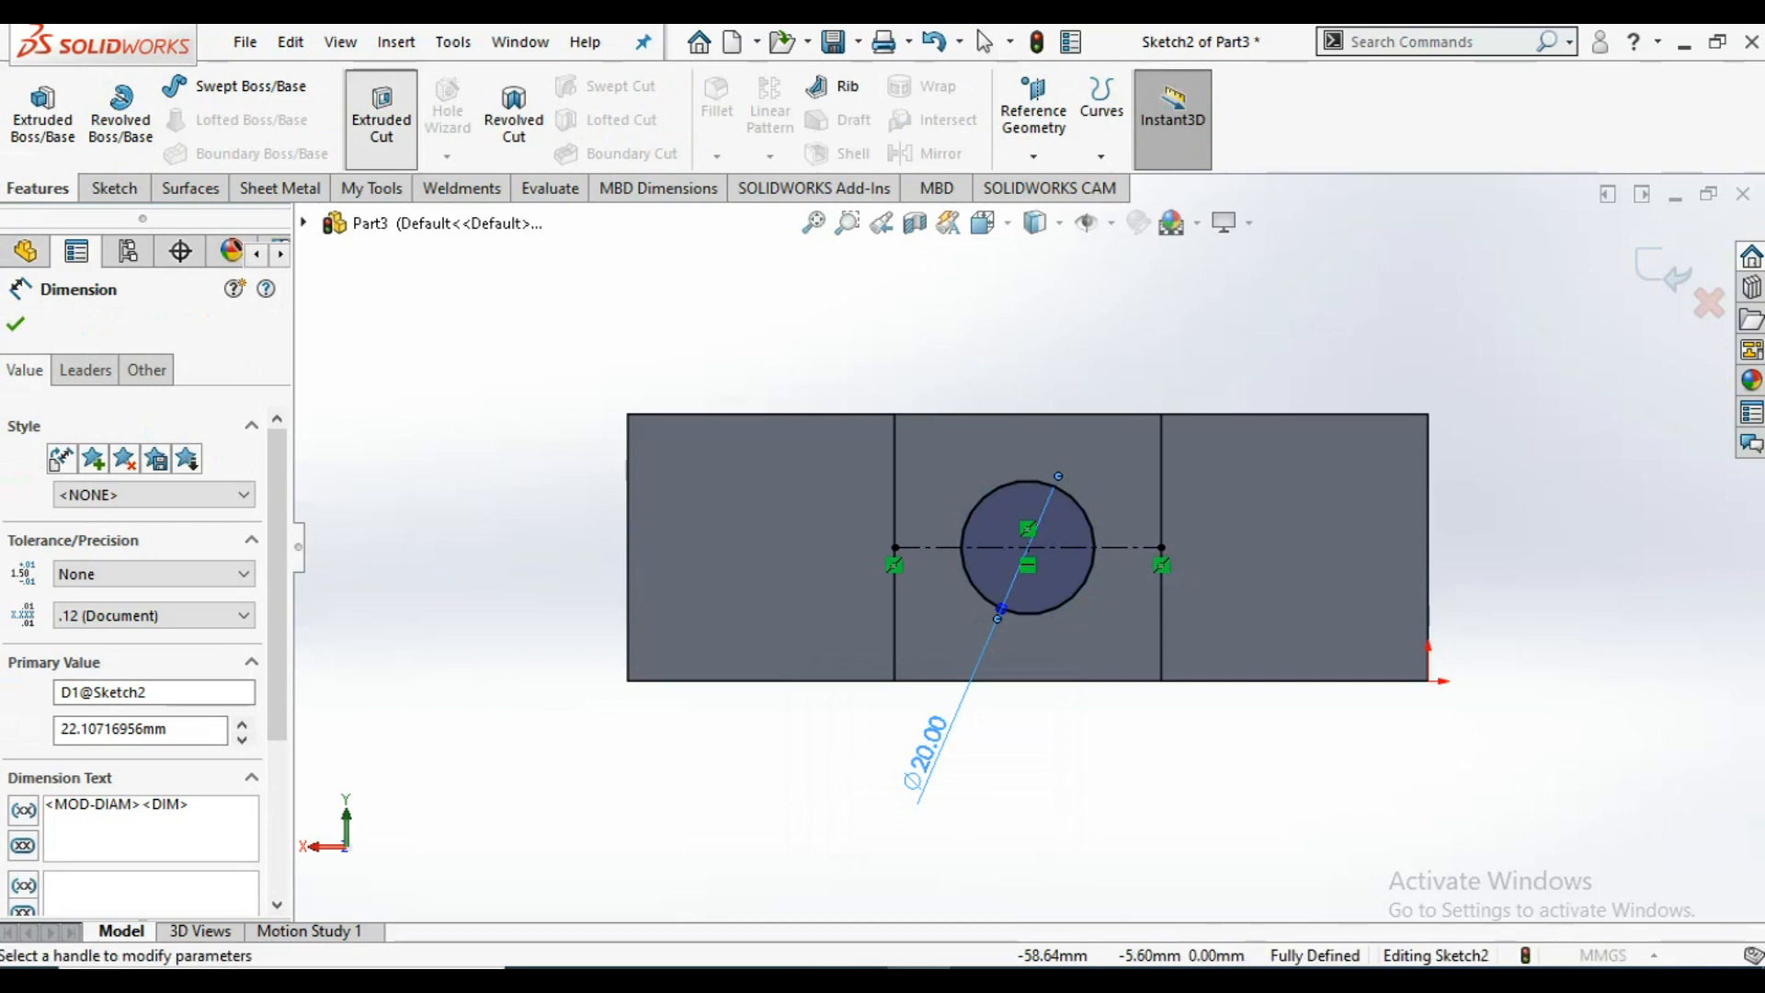
pyautogui.click(381, 120)
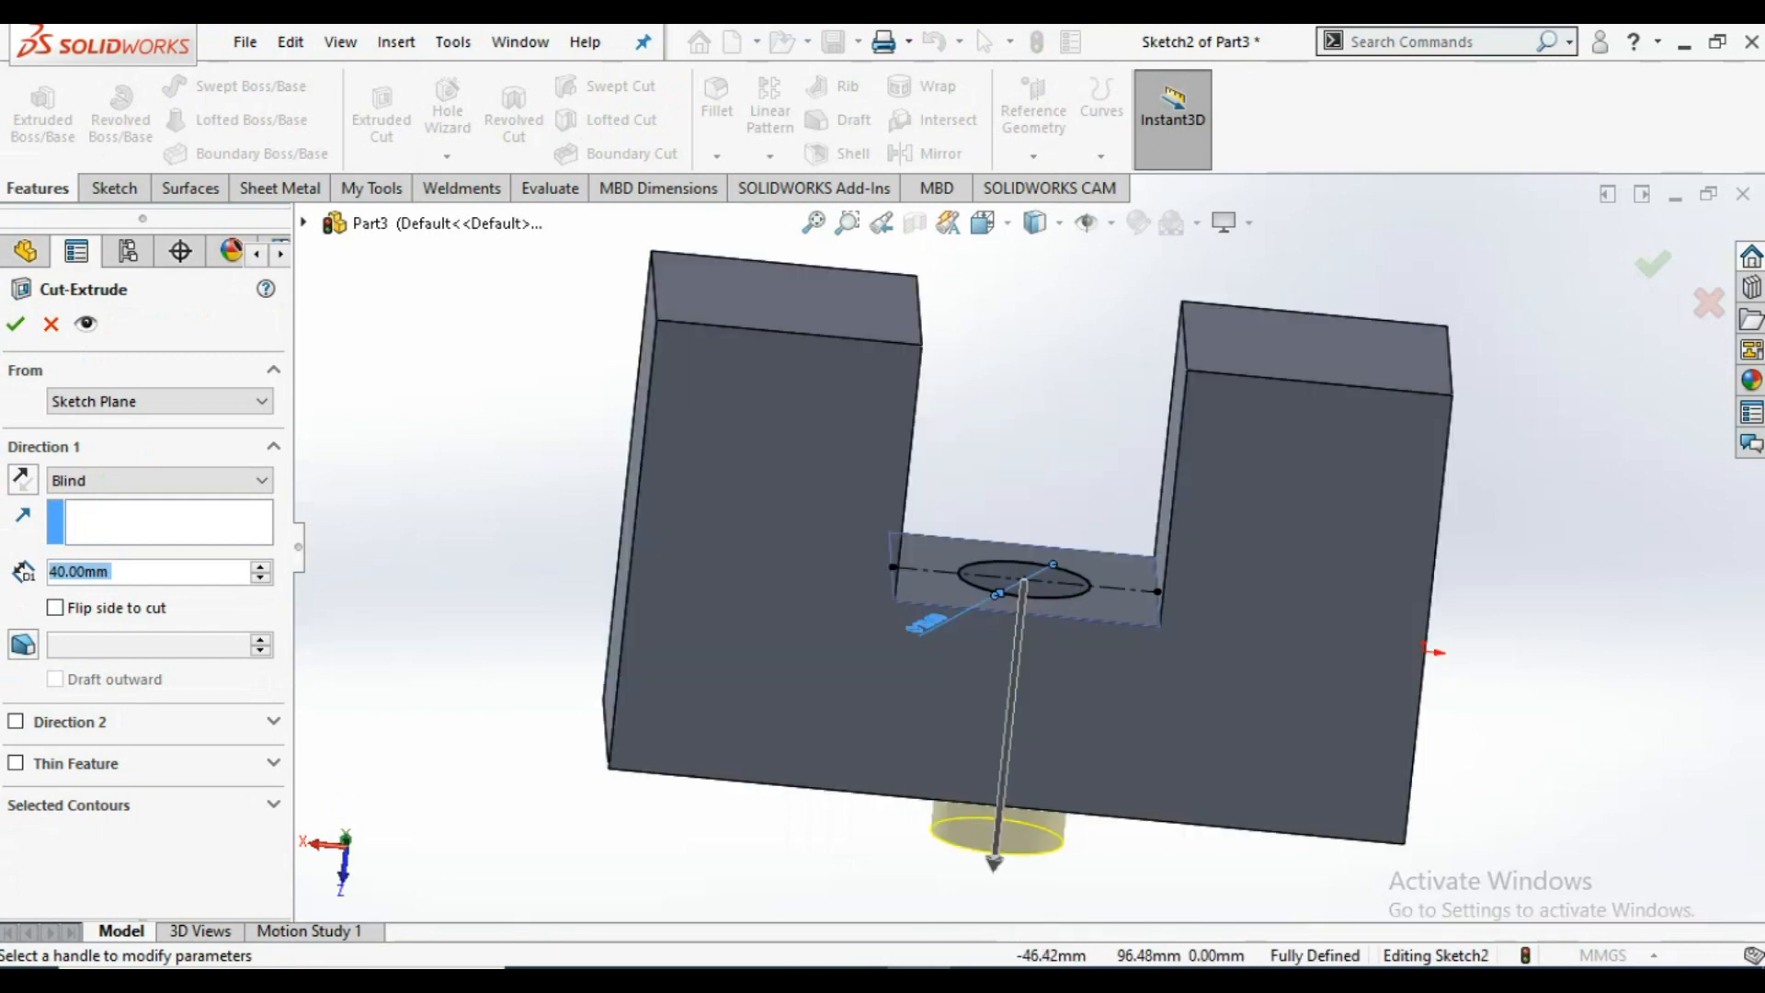
pyautogui.click(16, 323)
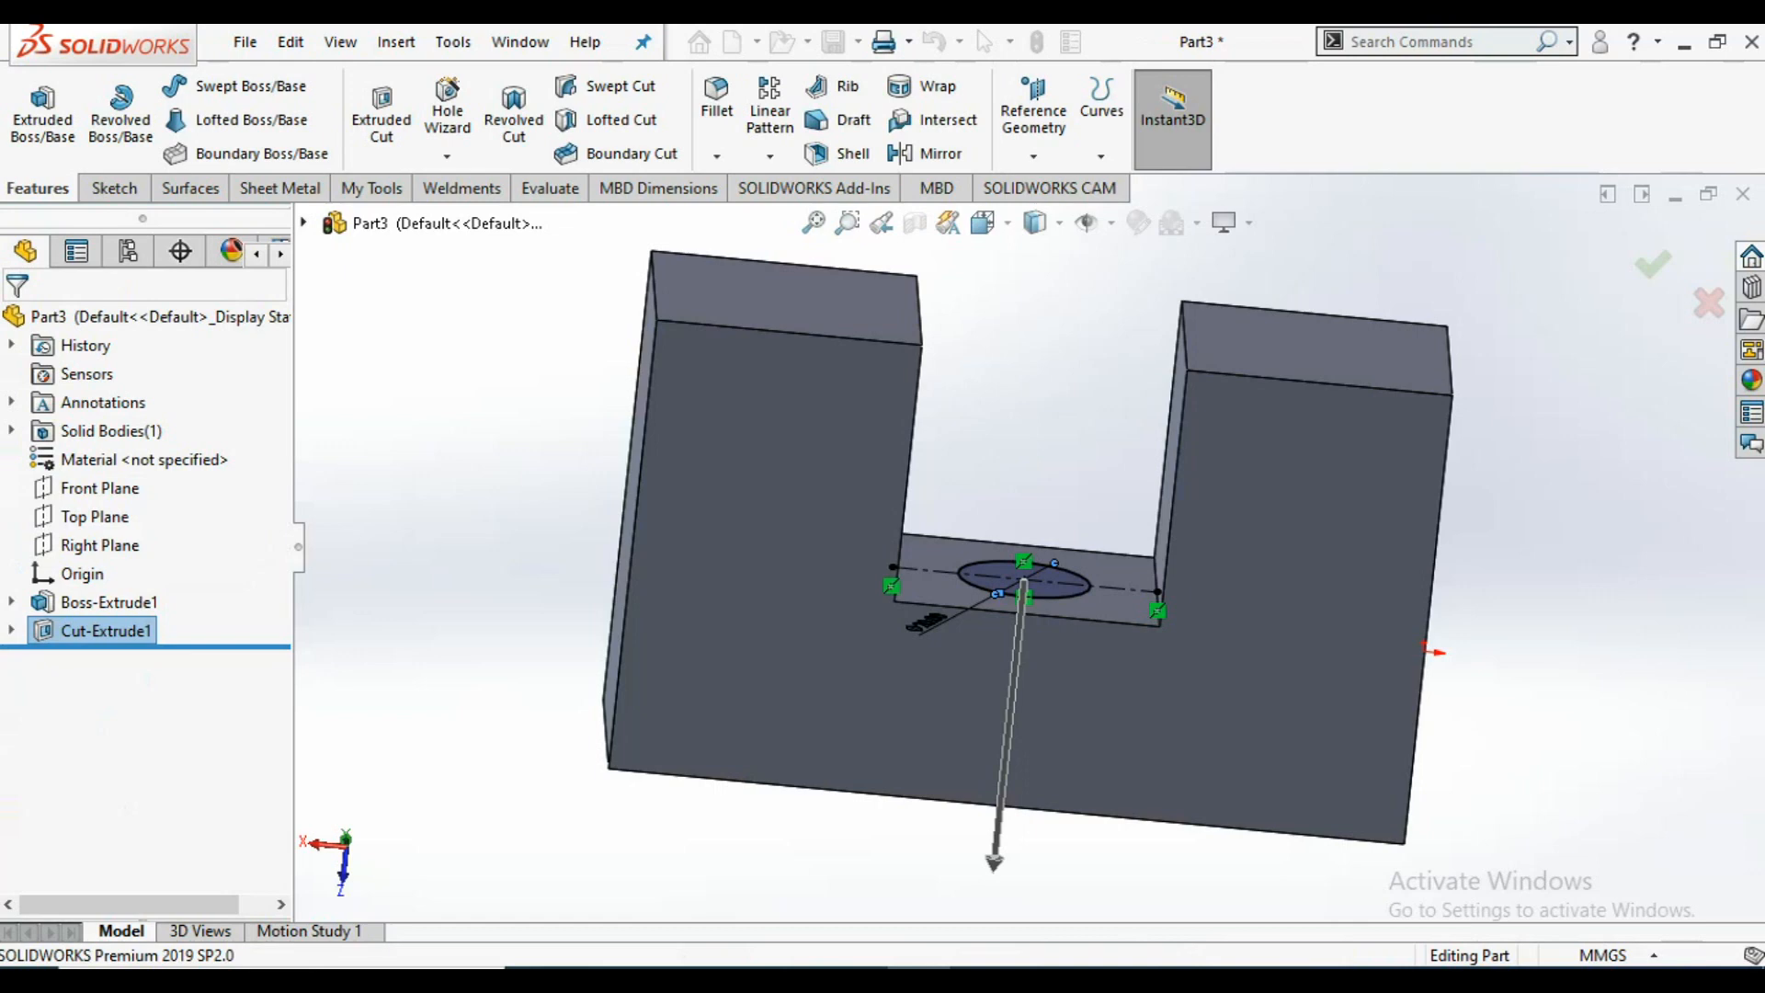
pyautogui.press('Escape')
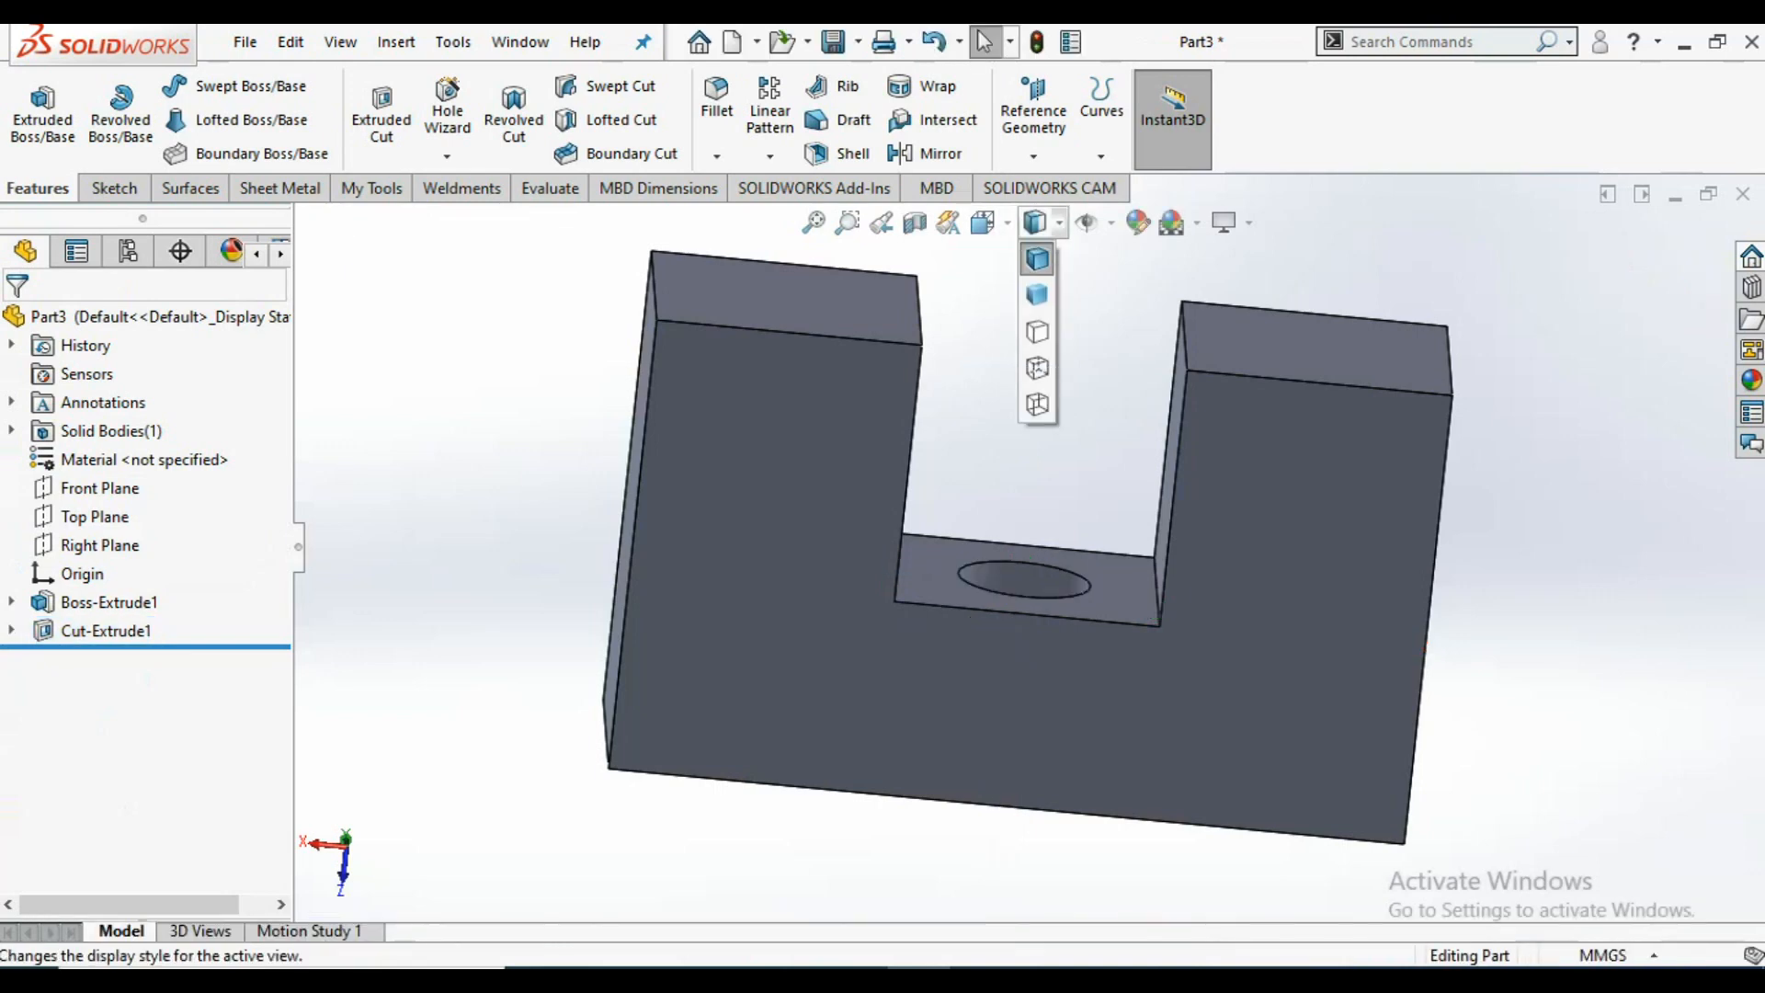
# - Show the whole part in the Dimetric view to examine the hole
pyautogui.click(983, 222)
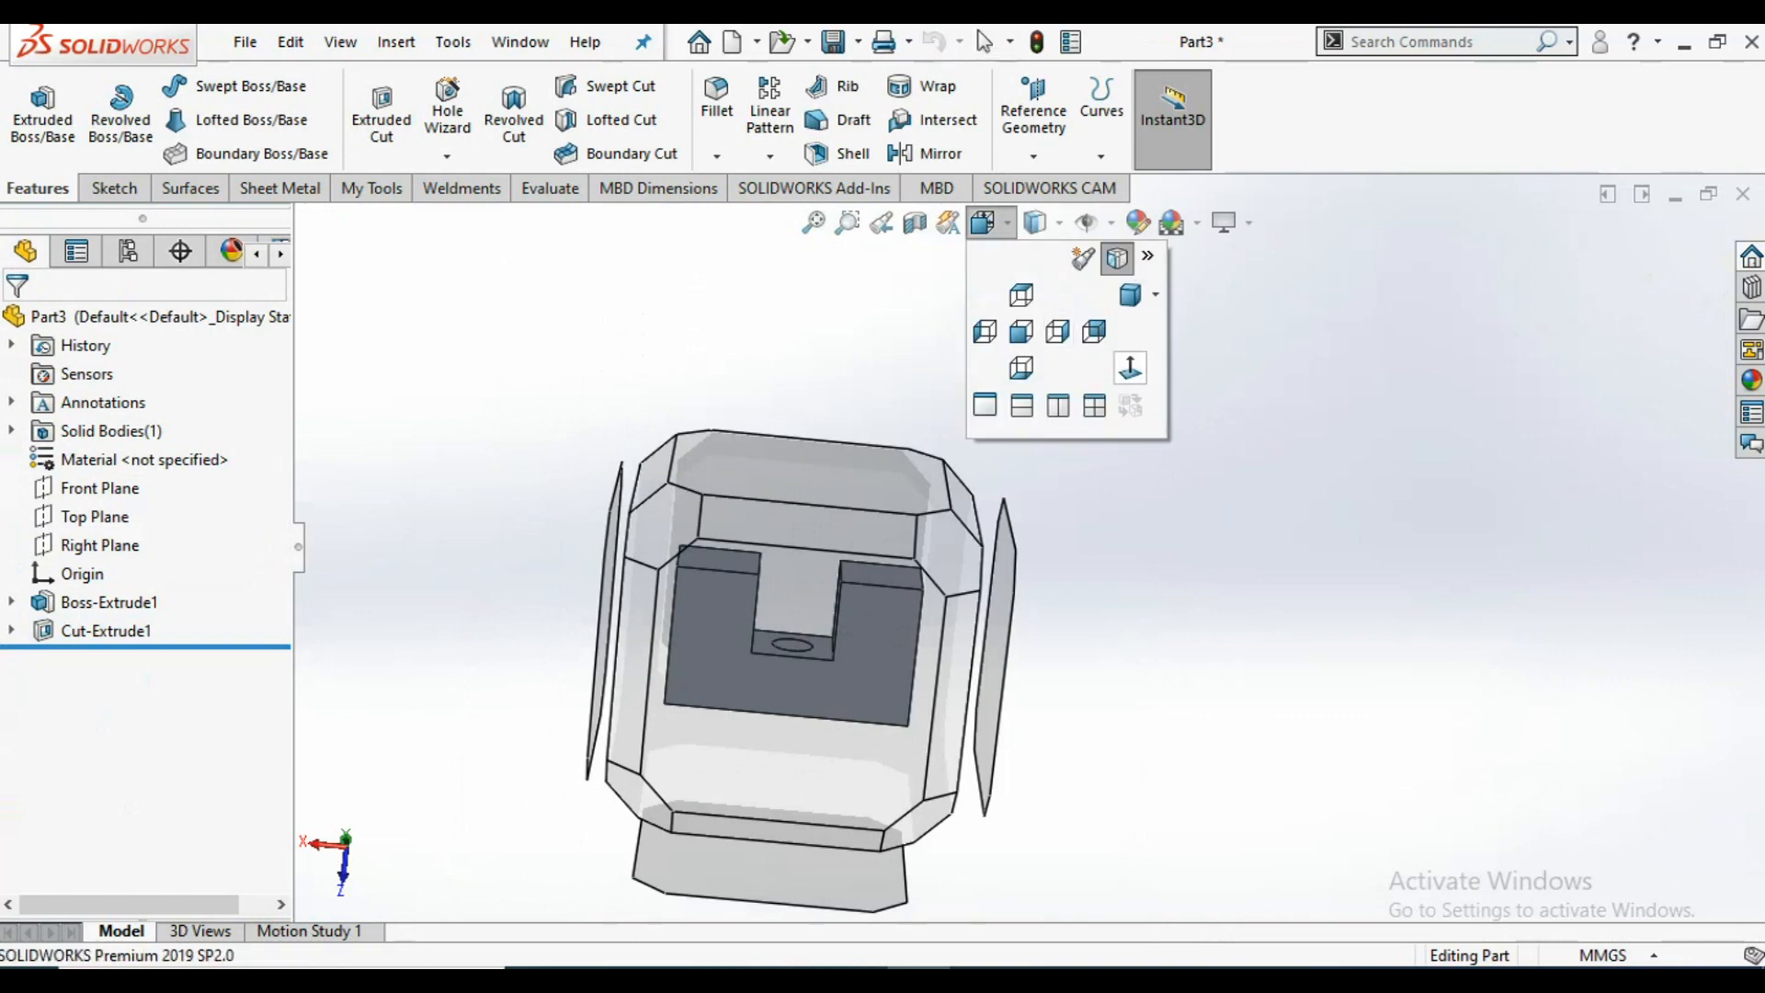
pyautogui.click(1057, 332)
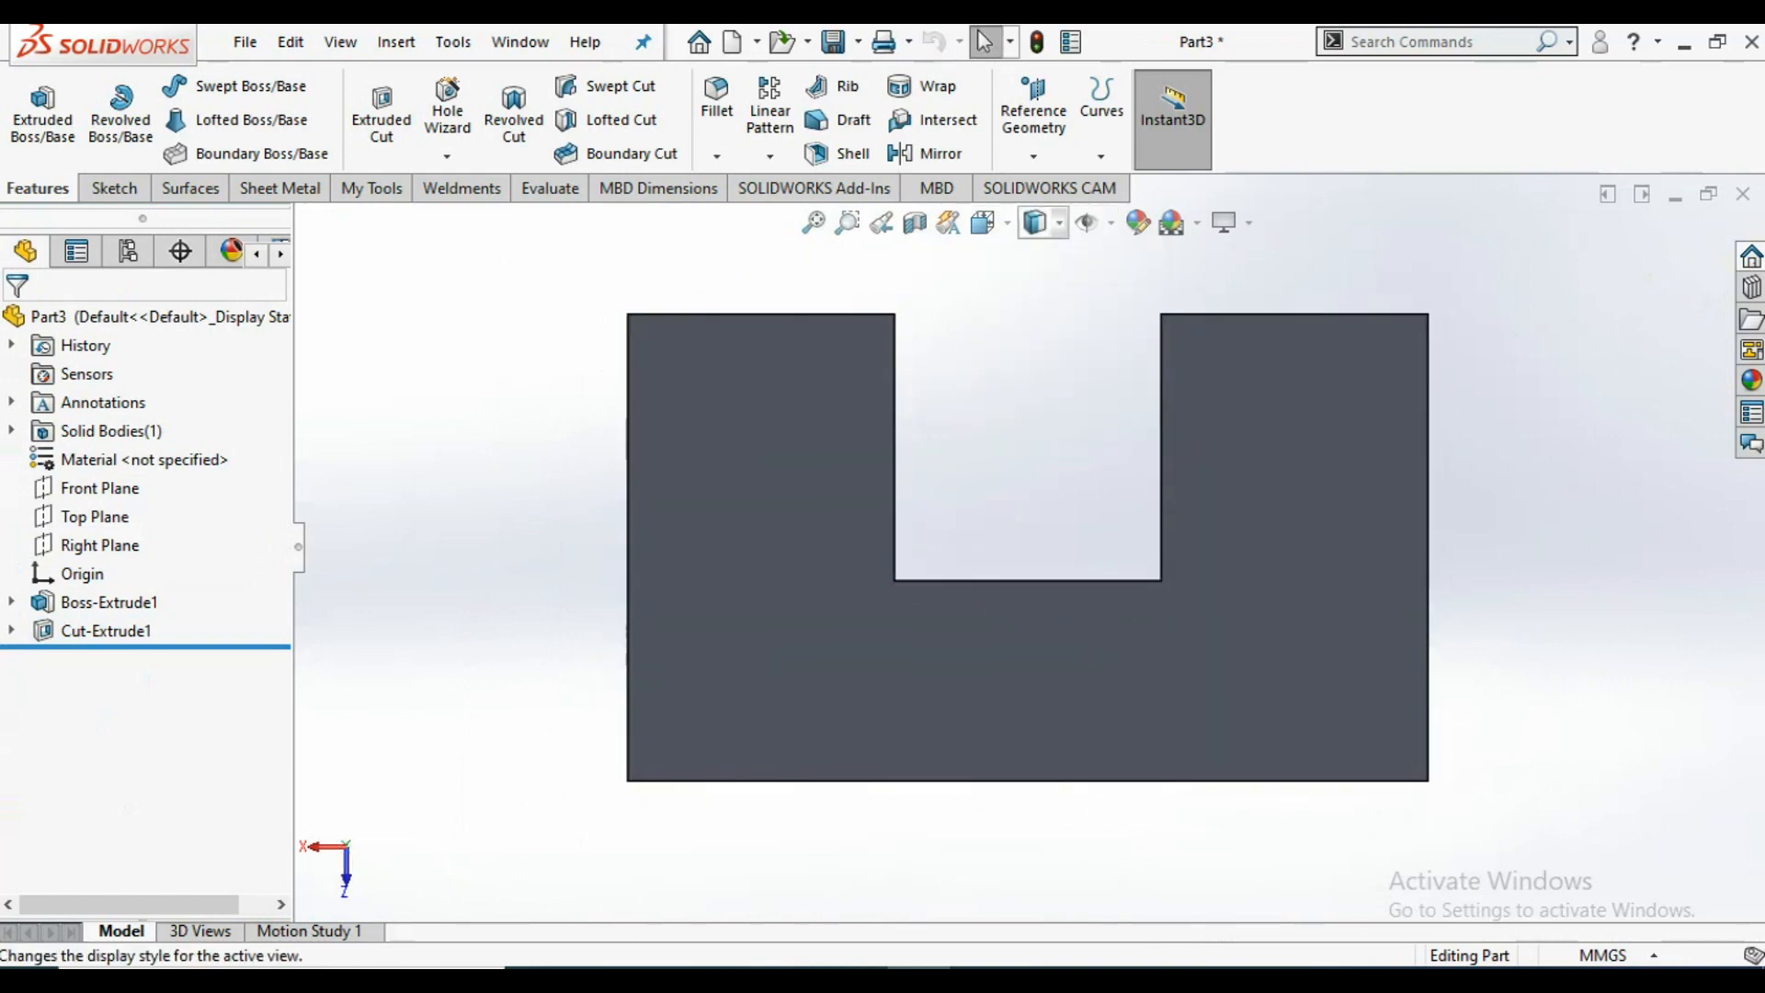
pyautogui.click(983, 222)
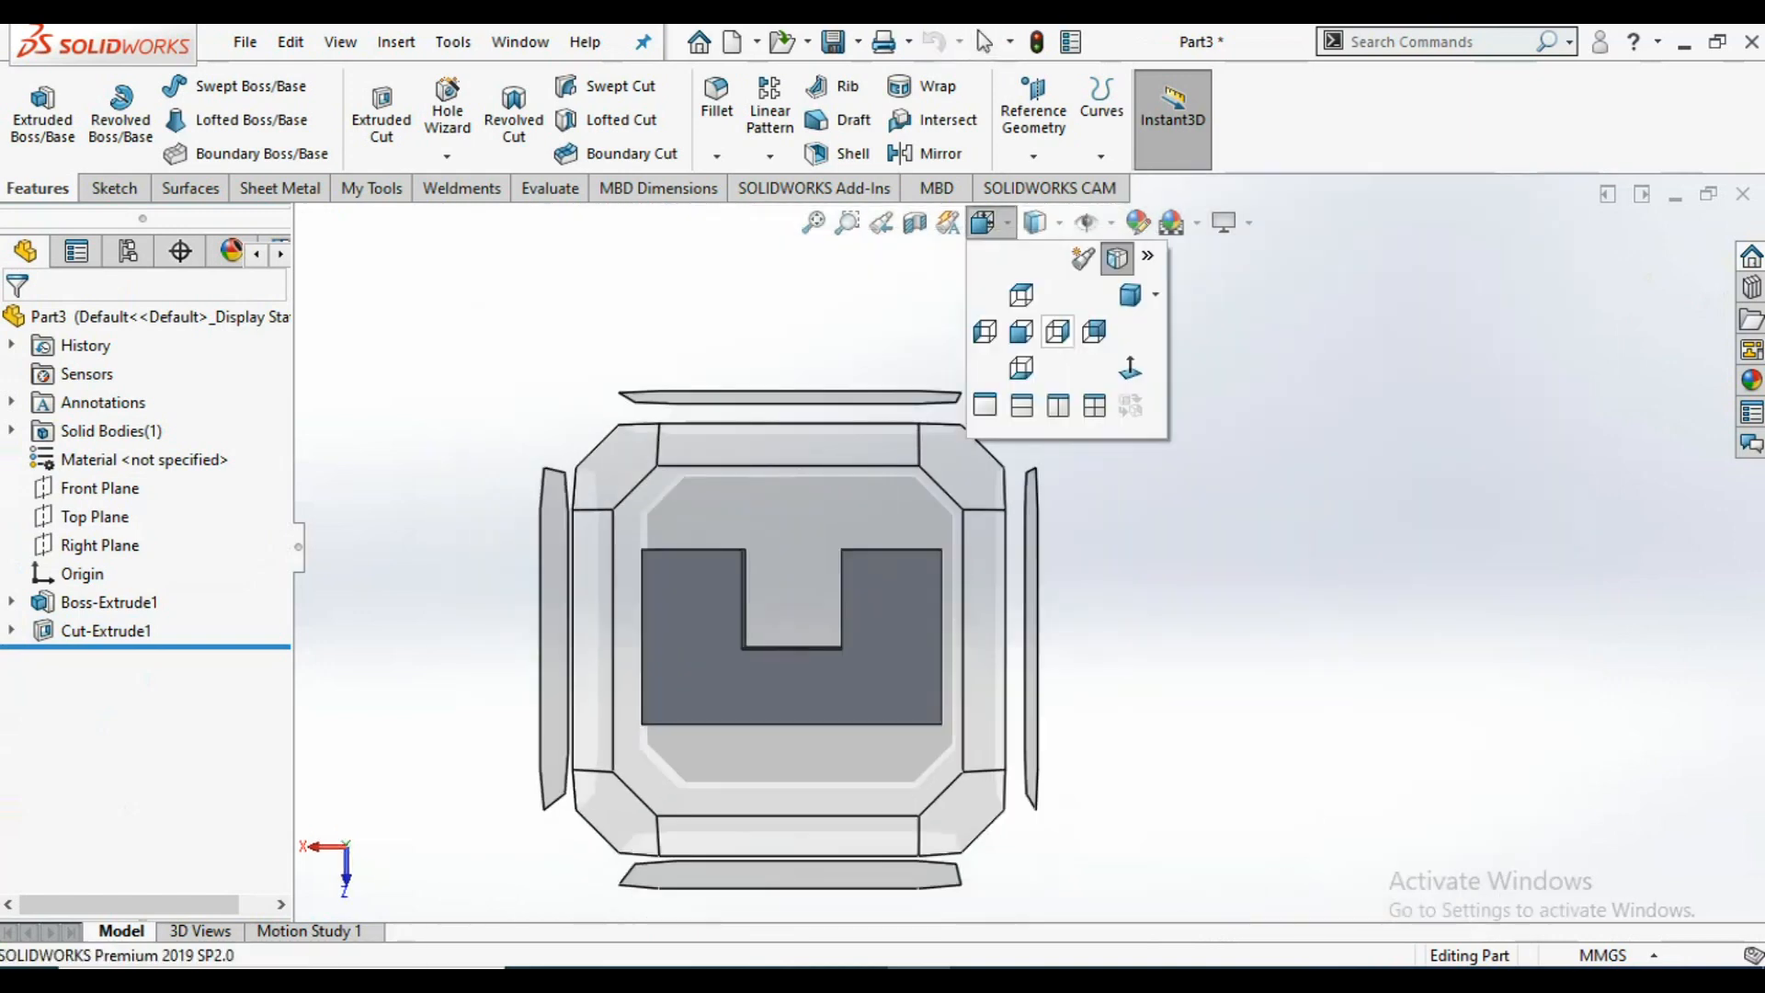
pyautogui.click(1128, 294)
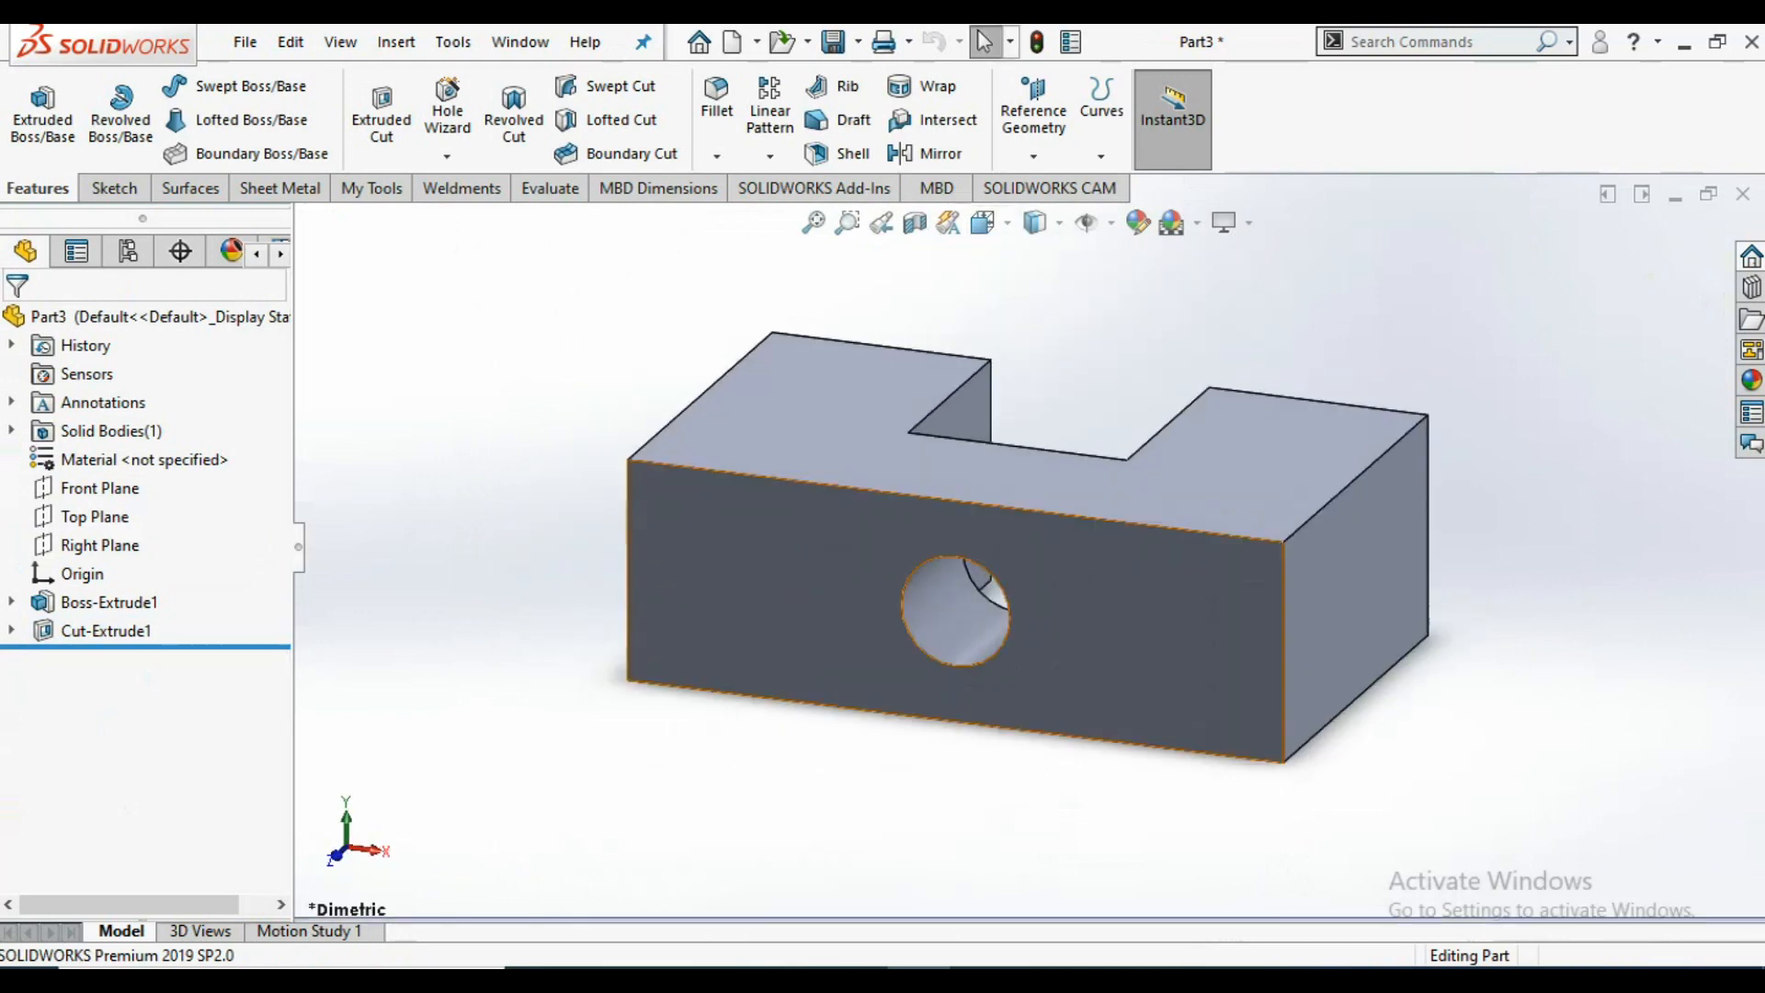
pyautogui.press('f')
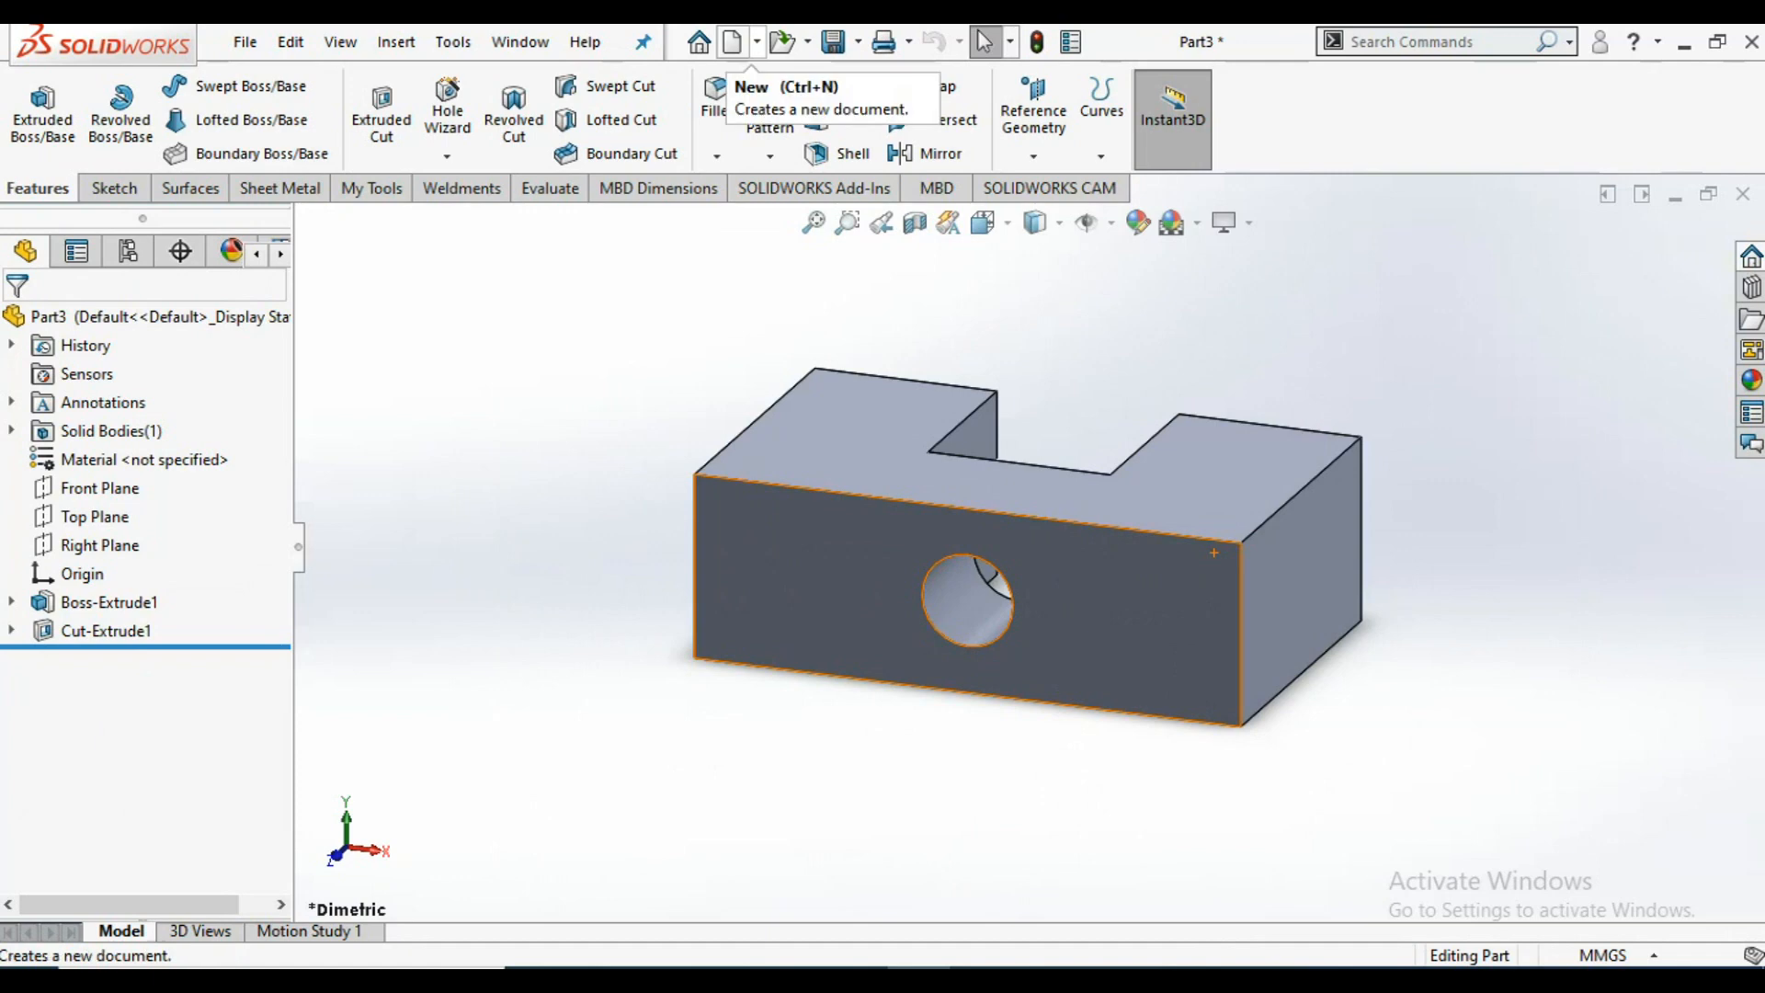
# - Make a drawing from the part, saving the part as 001 on the Desktop and using an A3 (ANSI) Landscape sheet
pyautogui.click(757, 42)
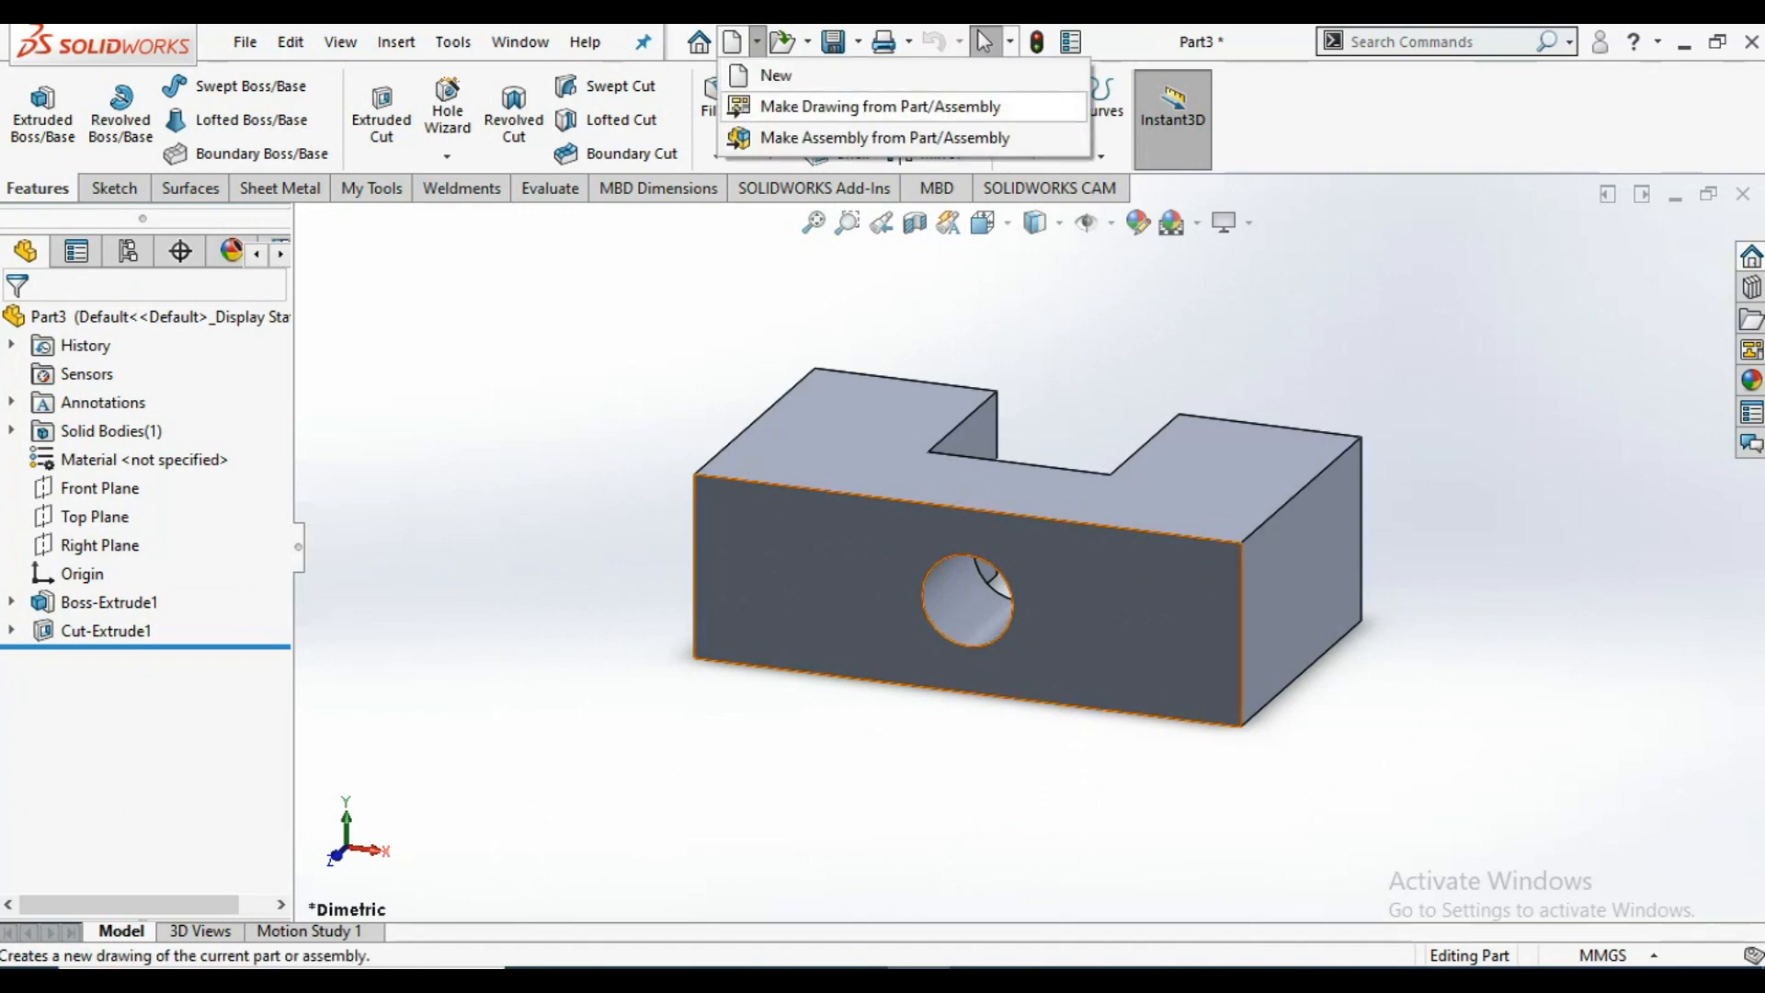
pyautogui.click(738, 108)
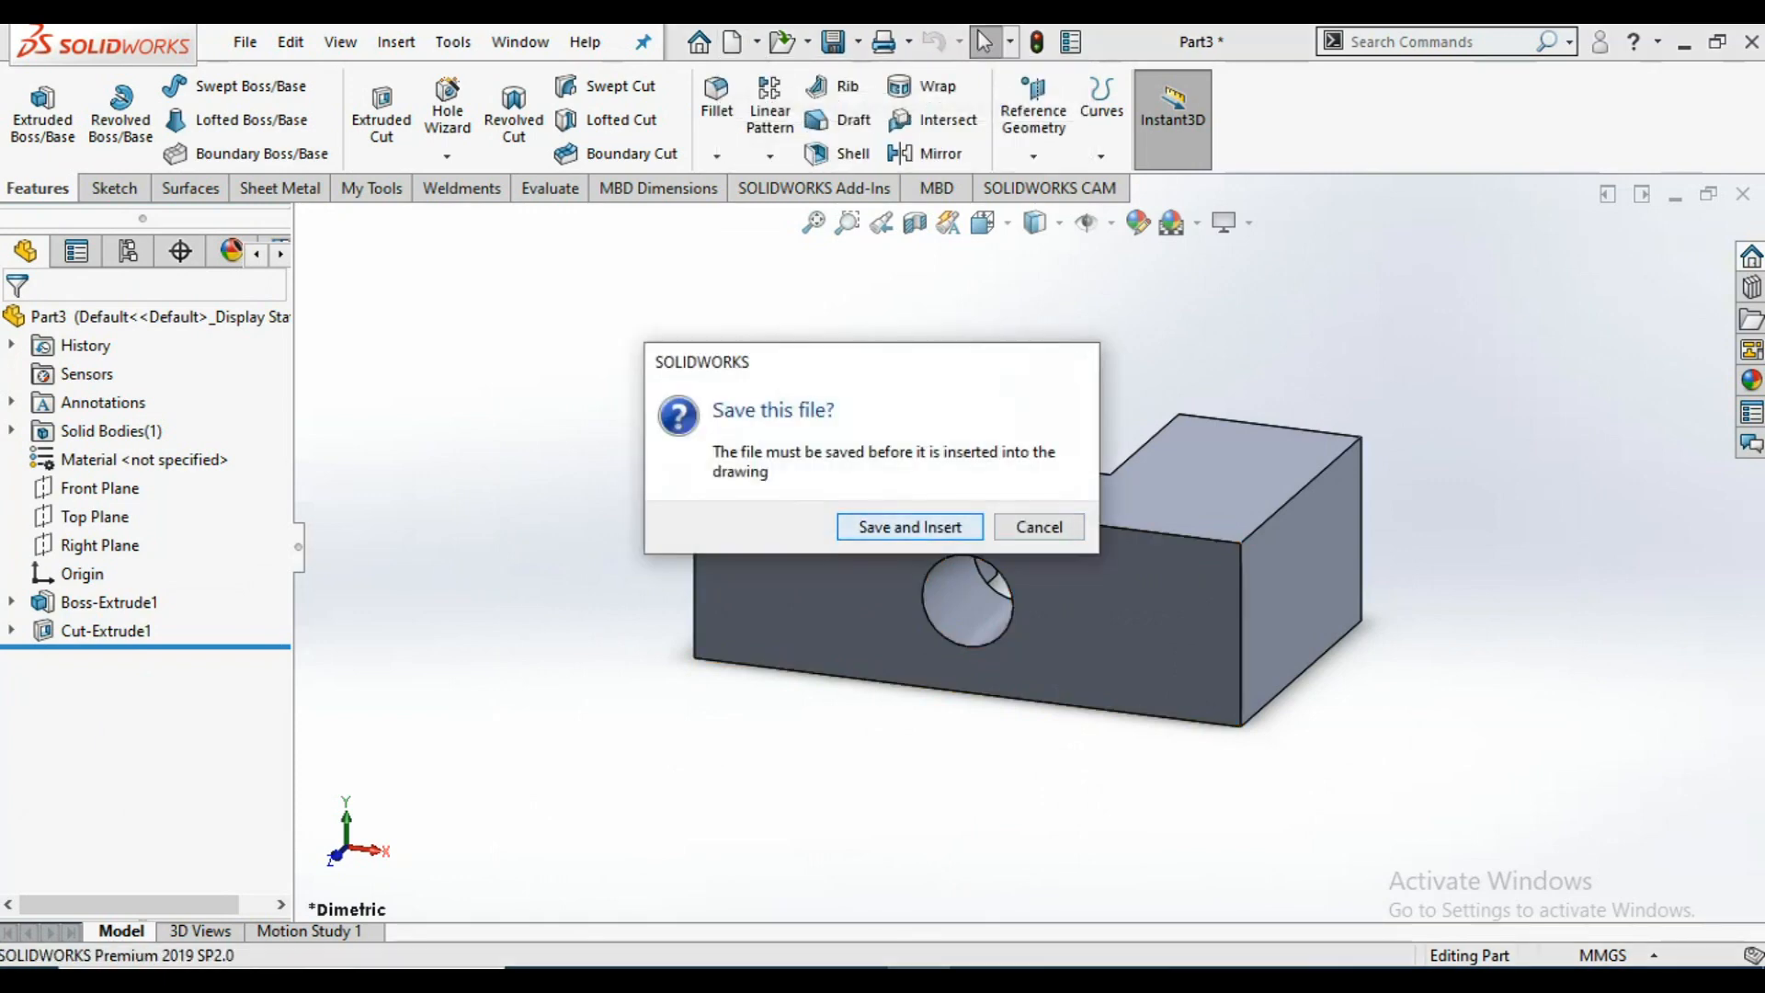
pyautogui.press('Return')
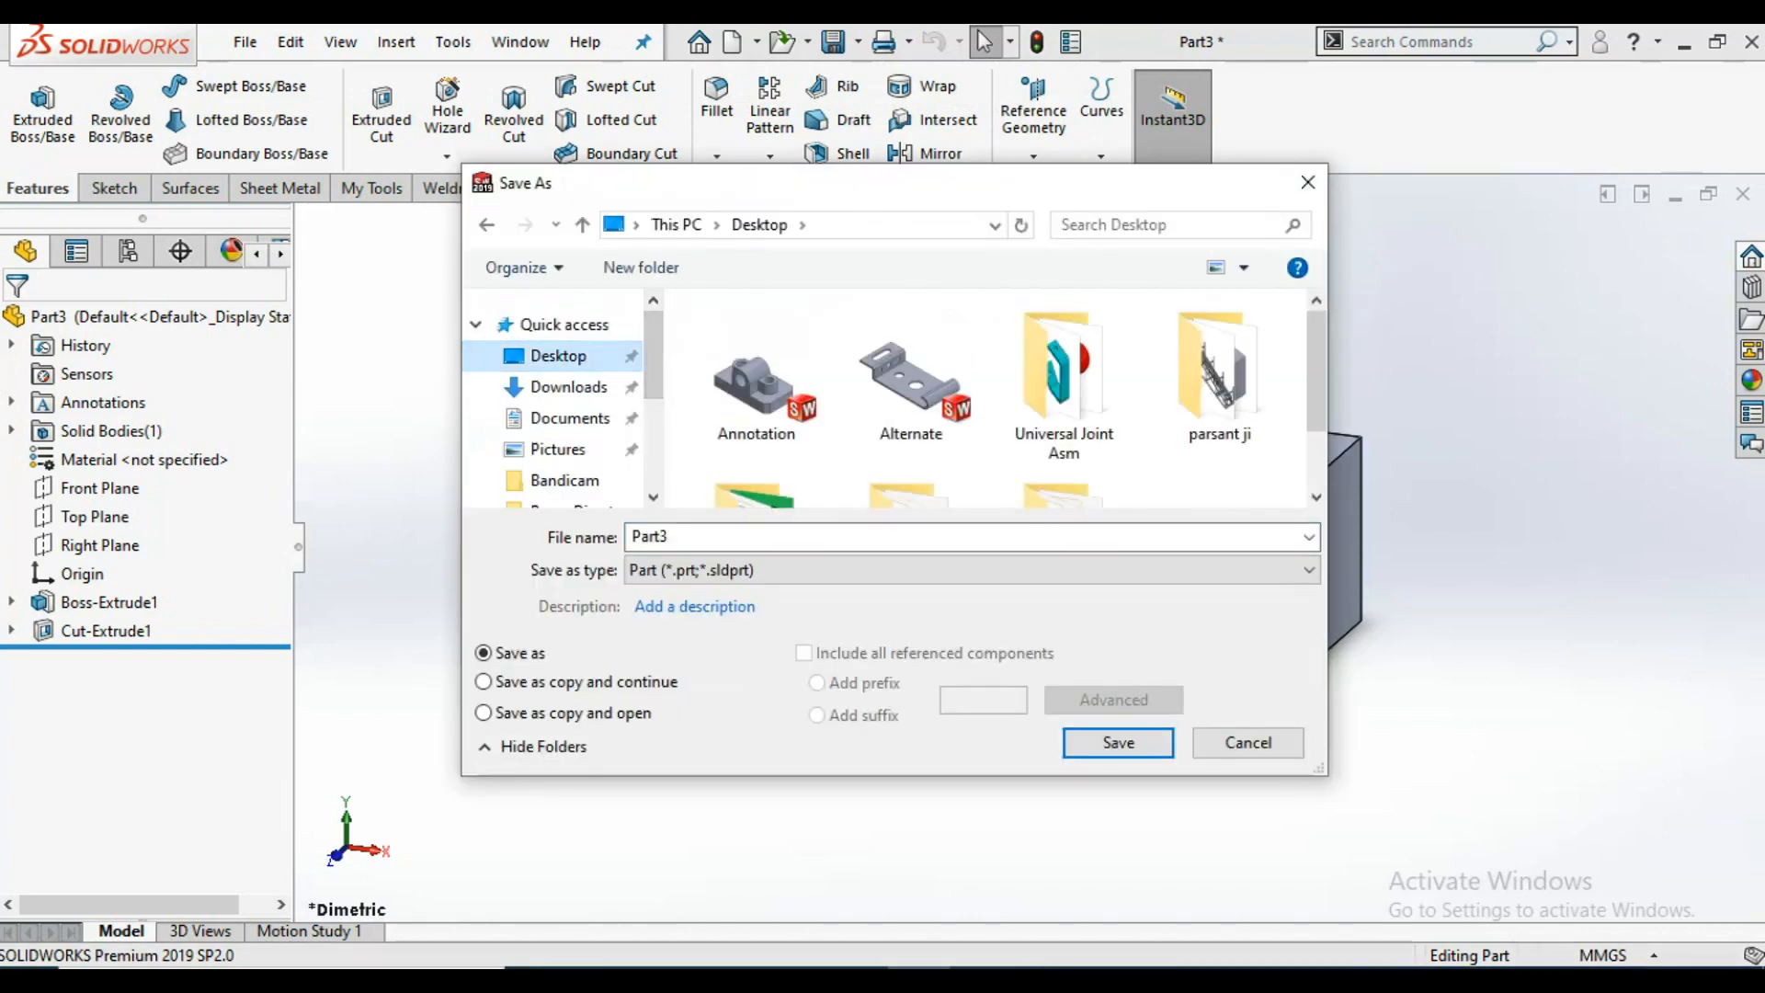
pyautogui.write('001')
pyautogui.press('Return')
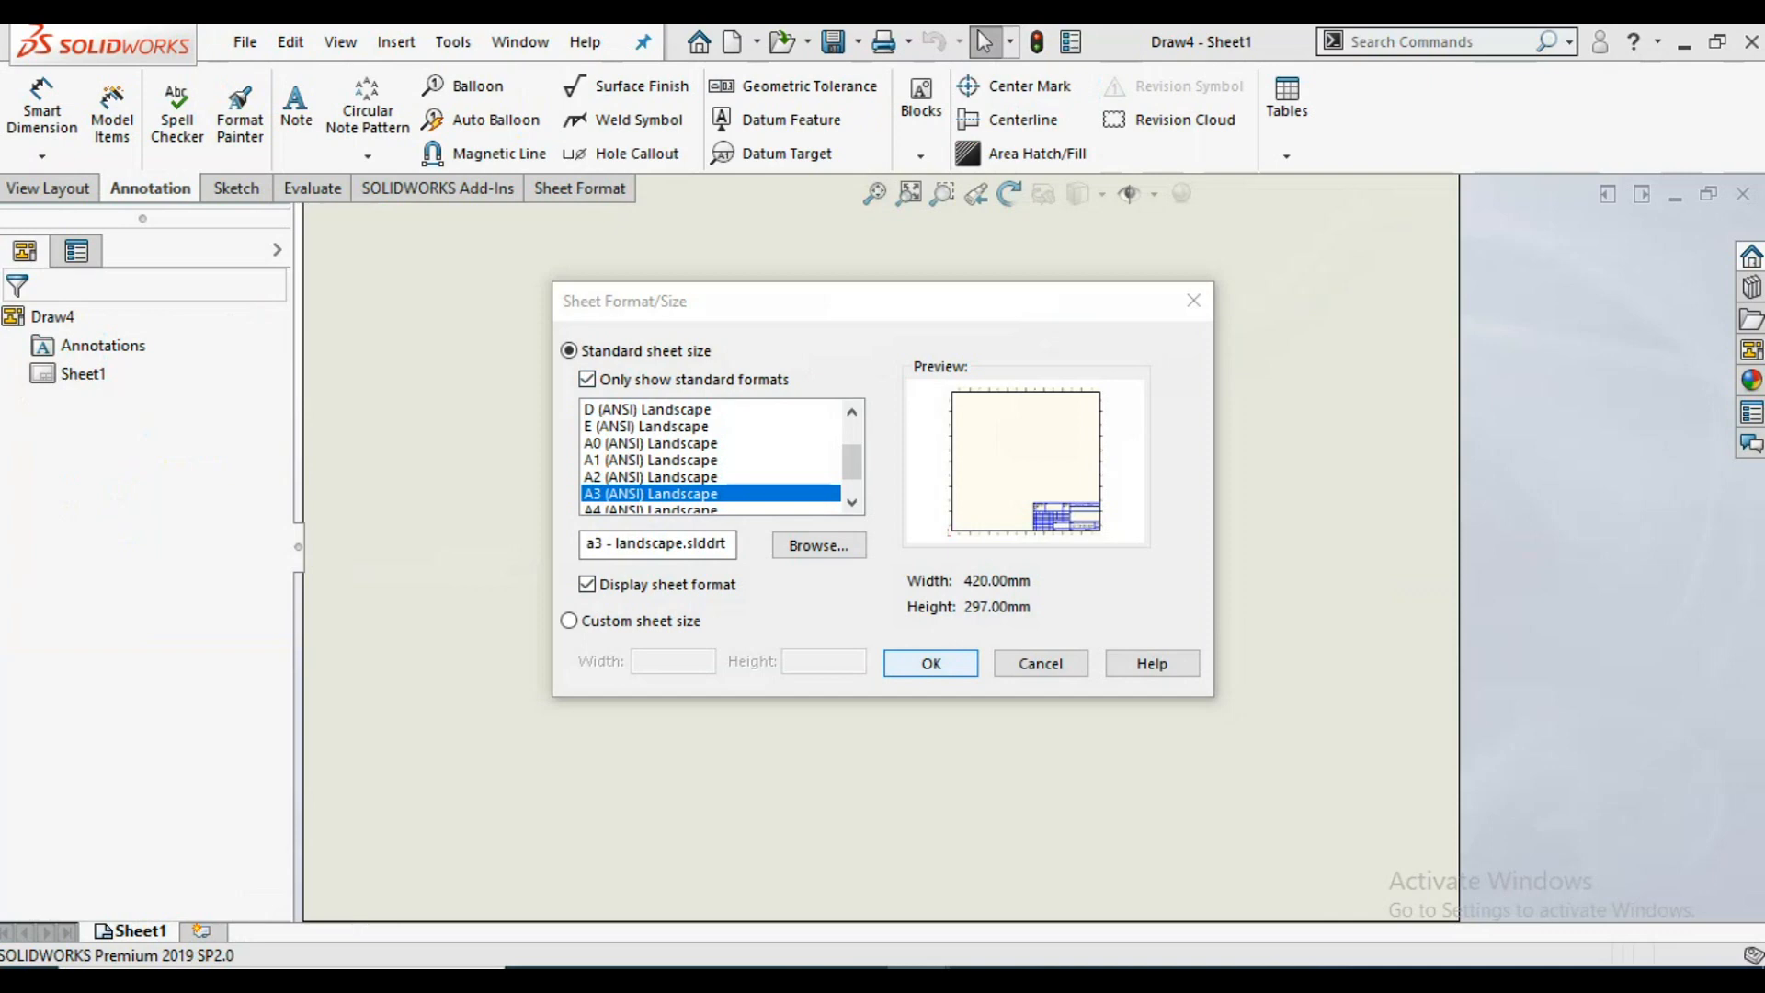
pyautogui.click(852, 502)
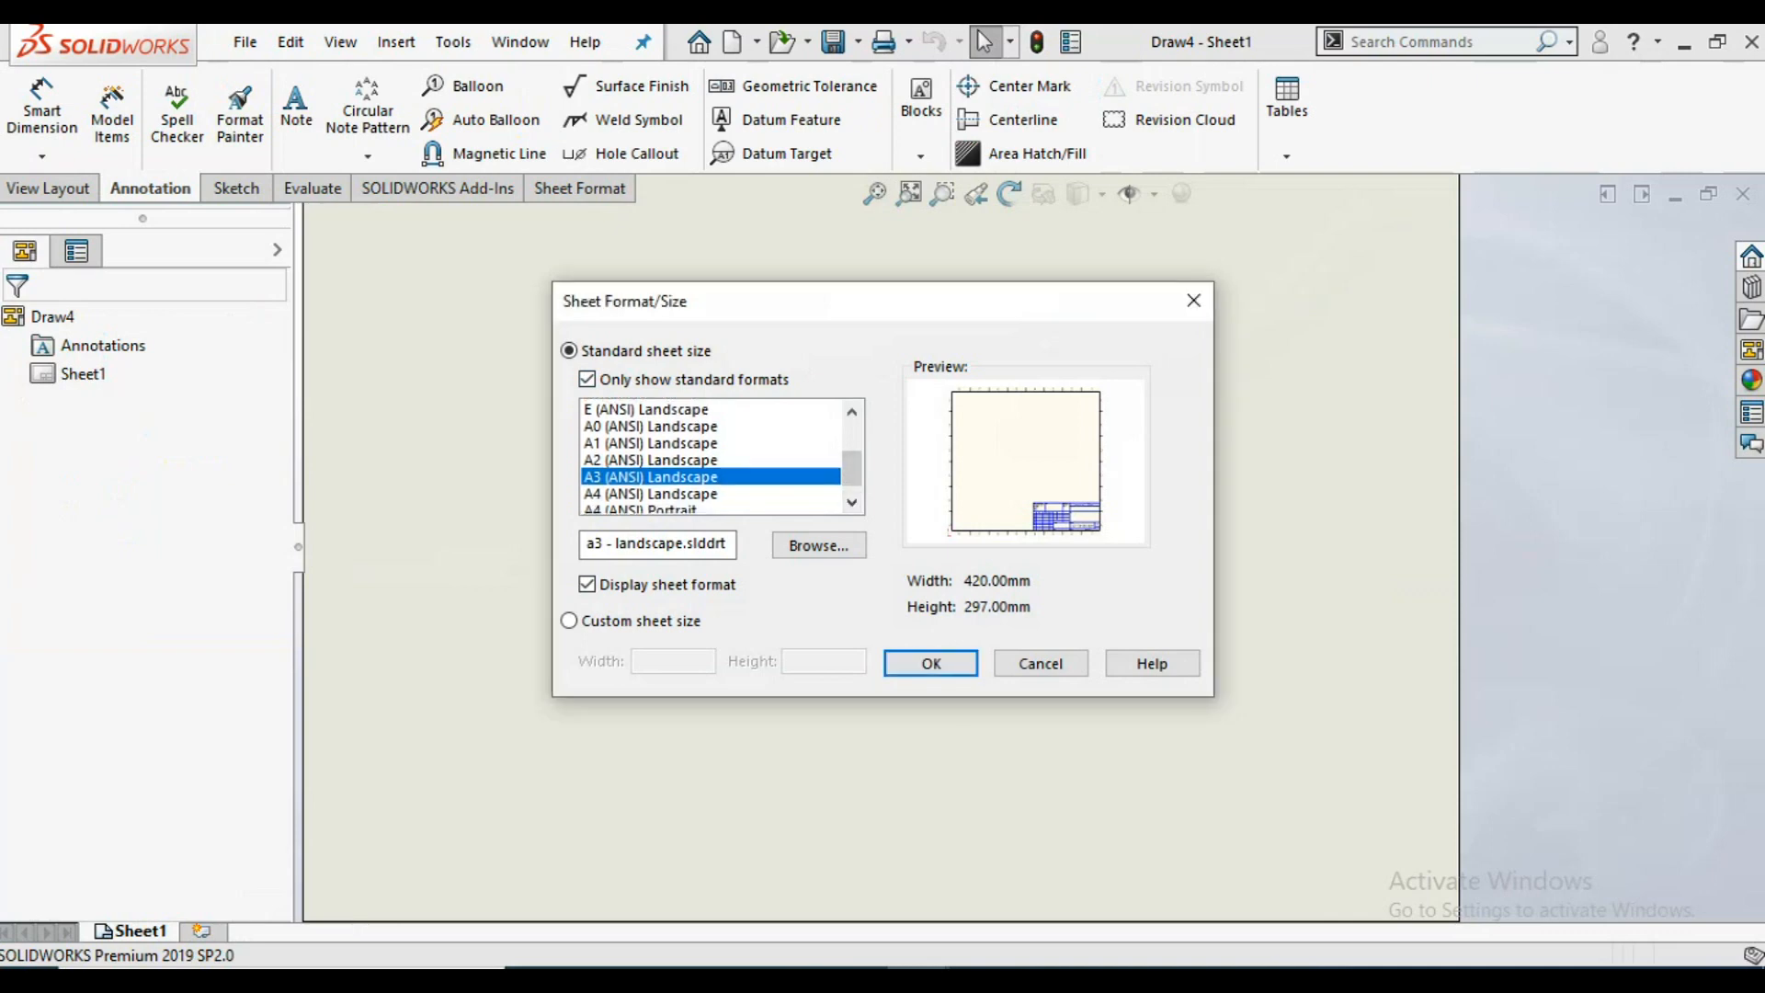
pyautogui.click(930, 663)
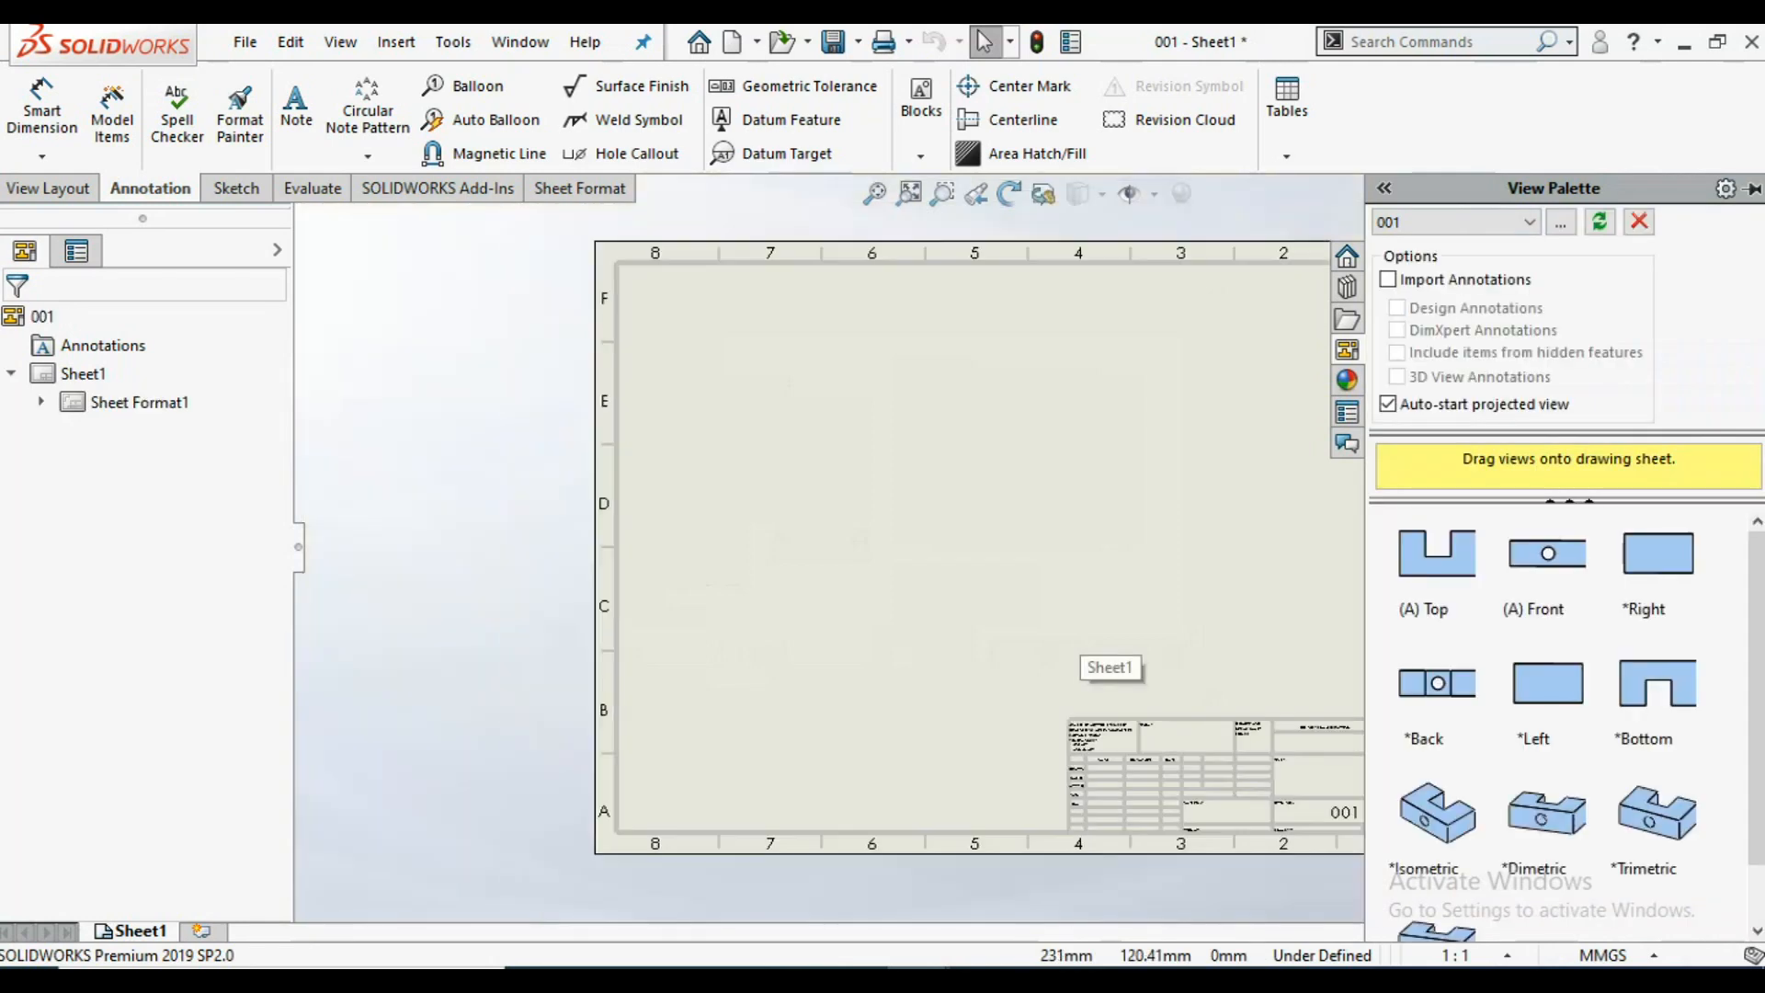
# - Place the part's Top view in the sheet's upper-left area, with the projected front view below and side view to its right
pyautogui.scroll(-1, 624, 536)
pyautogui.scroll(3, 744, 581)
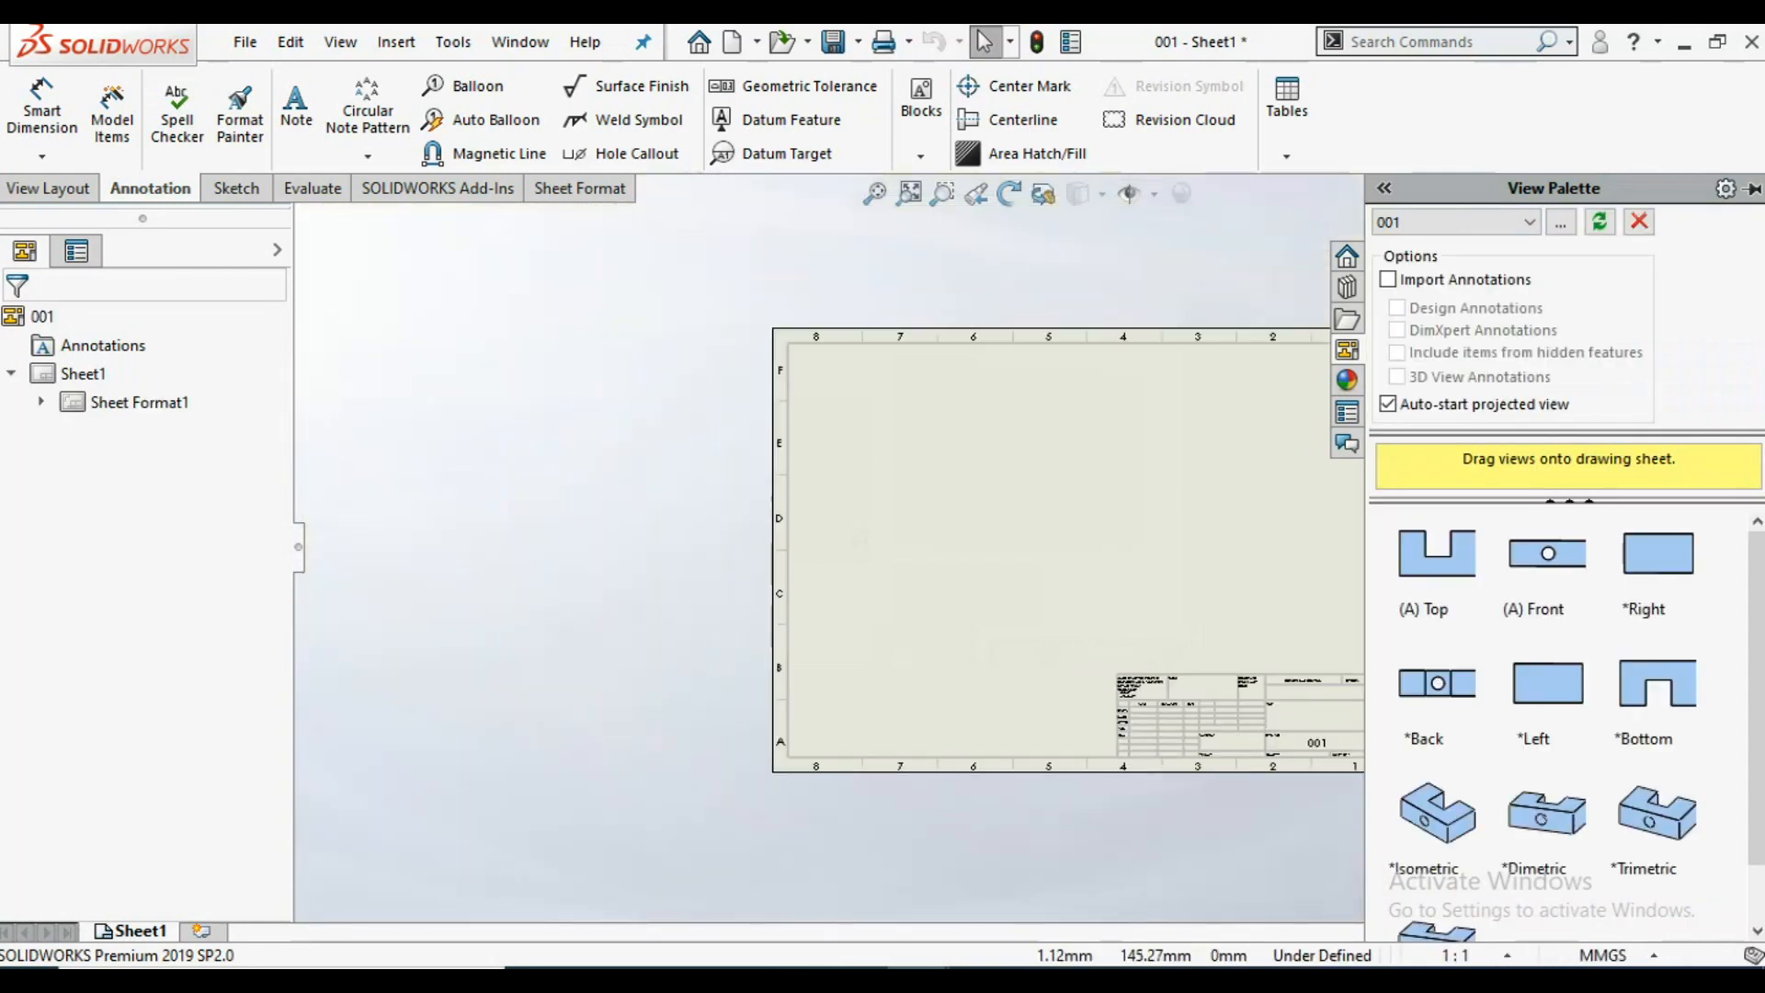
pyautogui.moveTo(1437, 551); pyautogui.dragTo(949, 447)
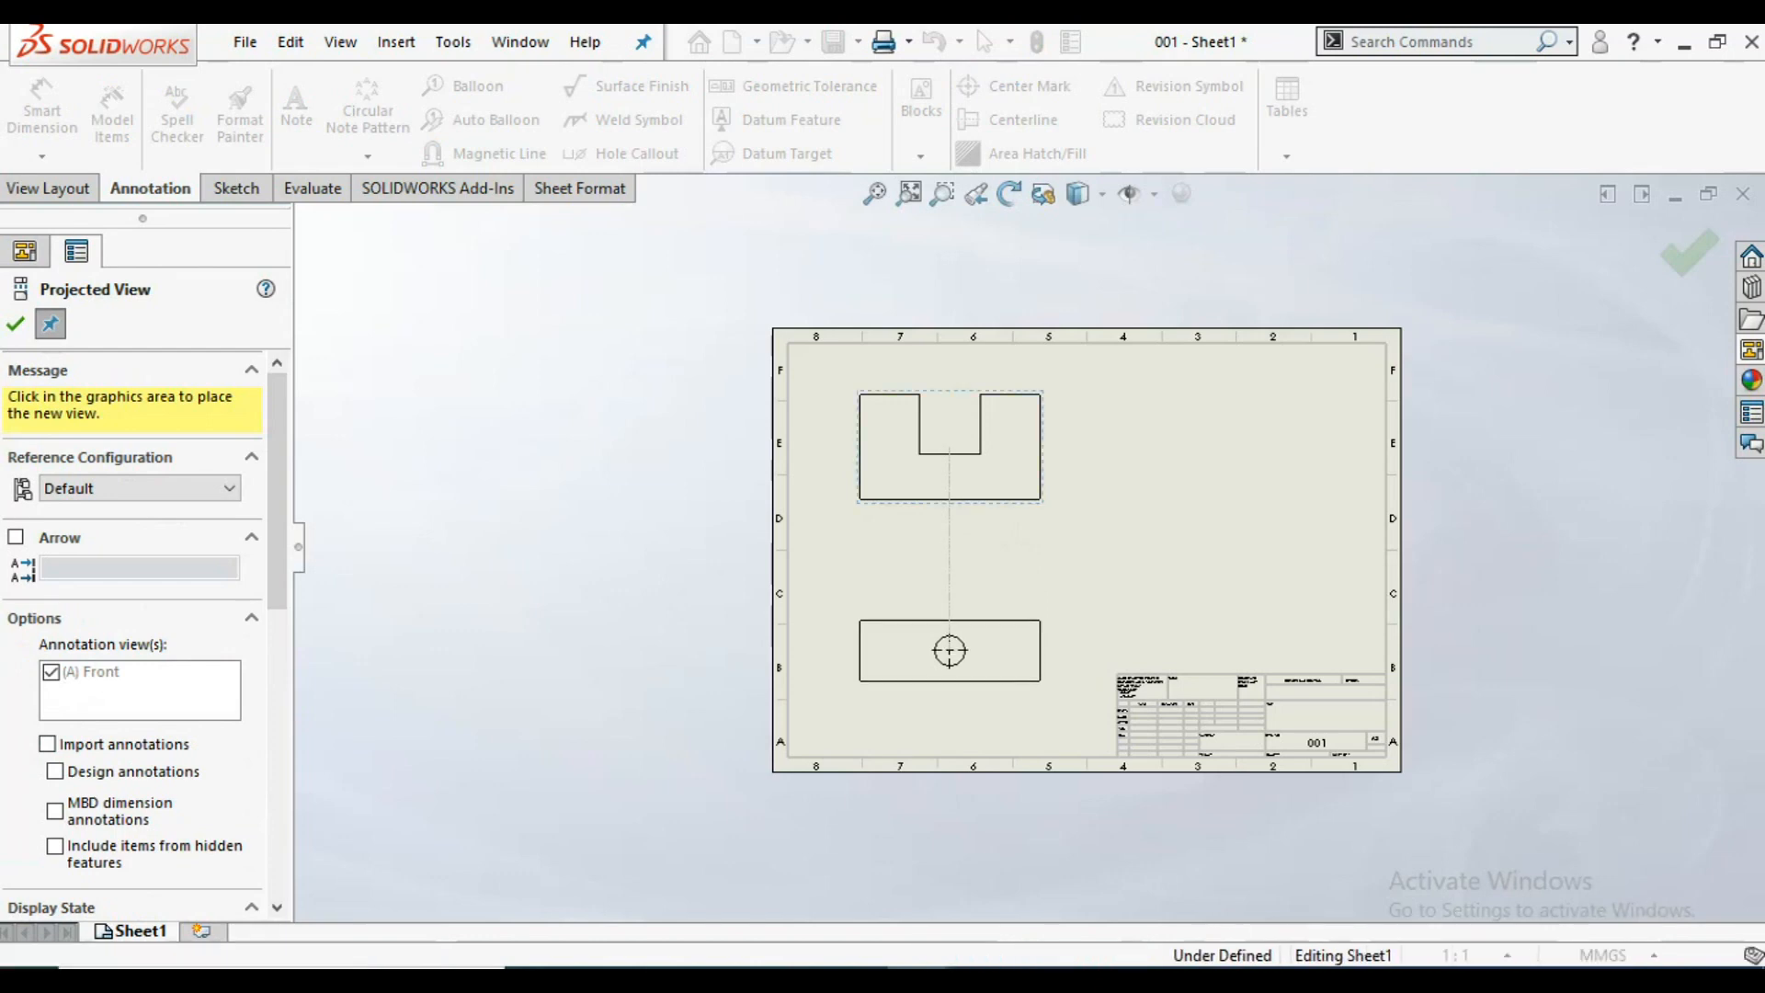
pyautogui.click(949, 650)
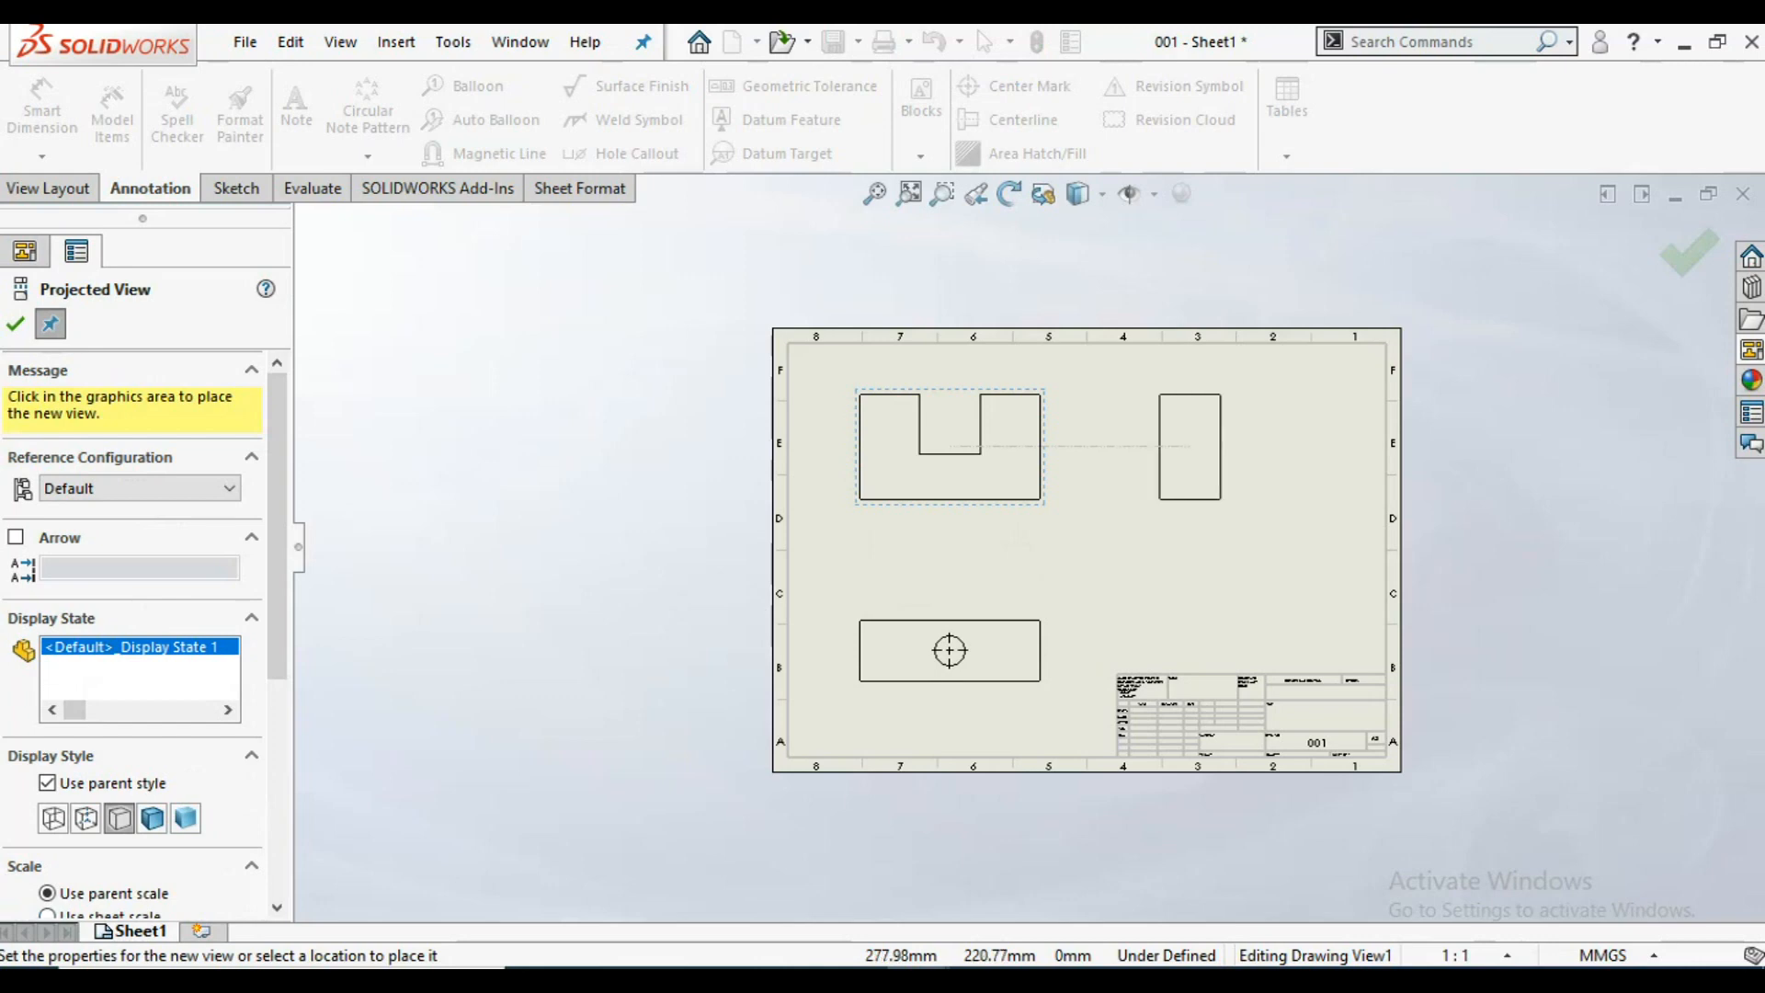
pyautogui.click(1189, 448)
# - Dimension the hole's diameter in the lower drawing view, placing the dimension above the view, and select it
pyautogui.press('f')
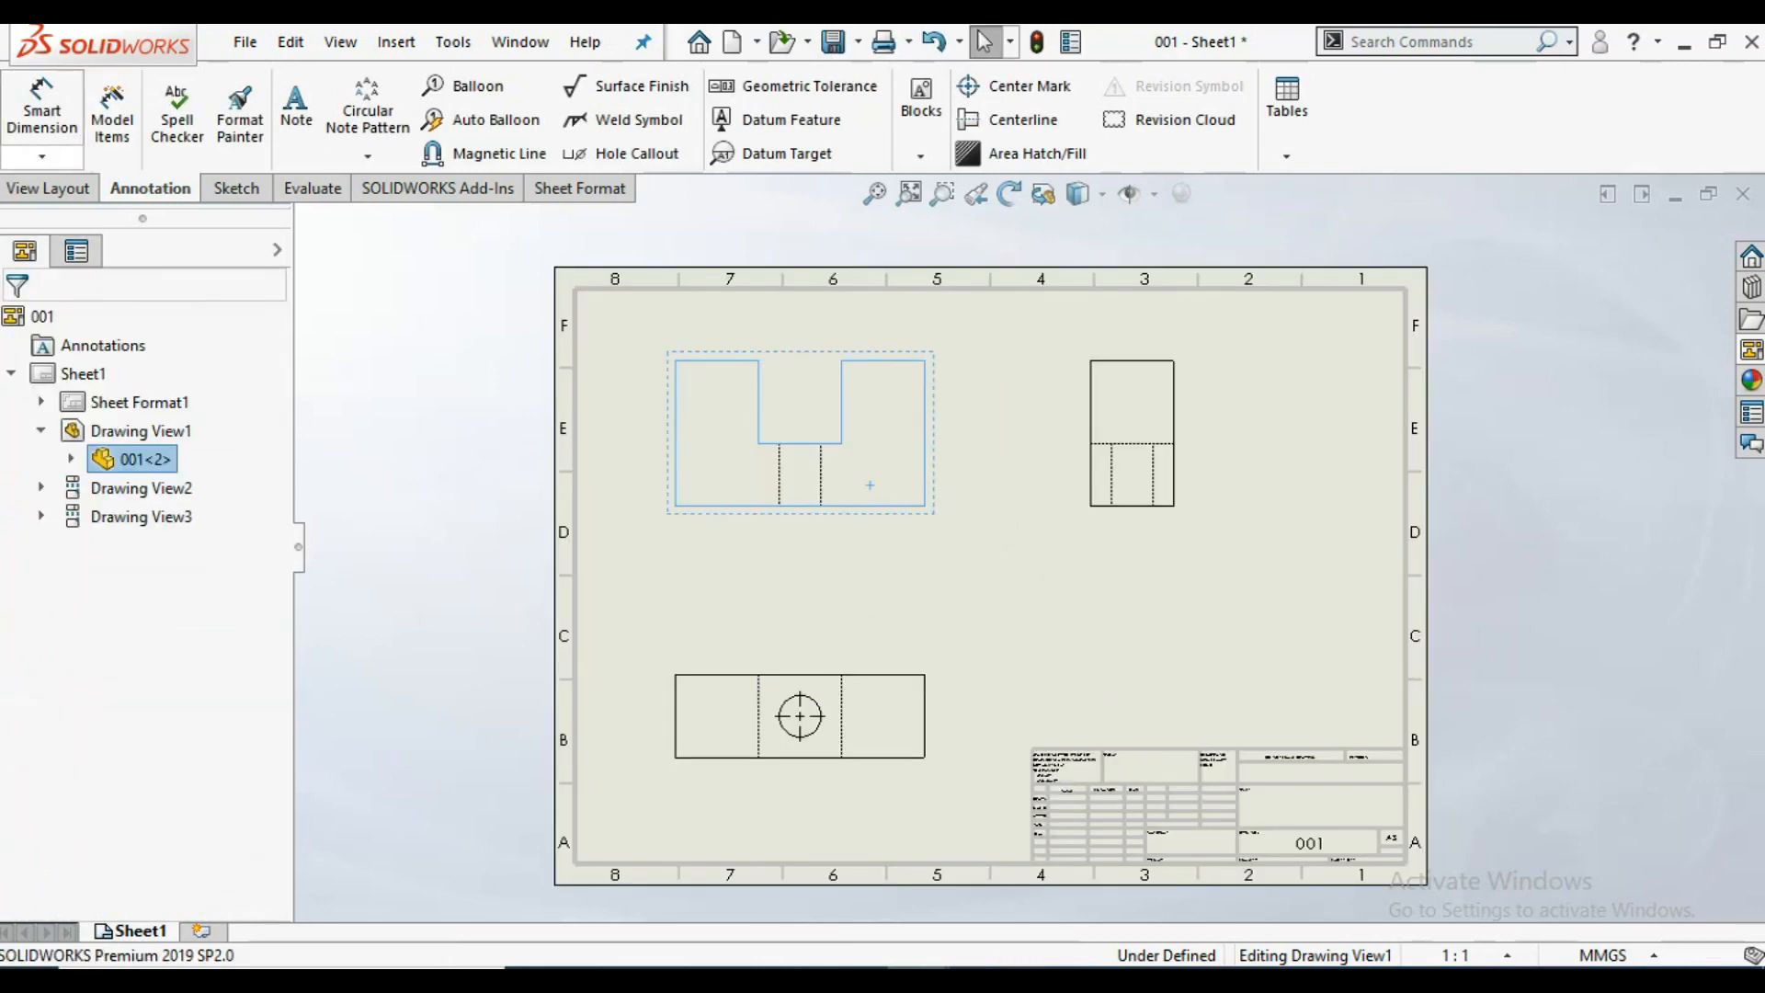
pyautogui.click(41, 106)
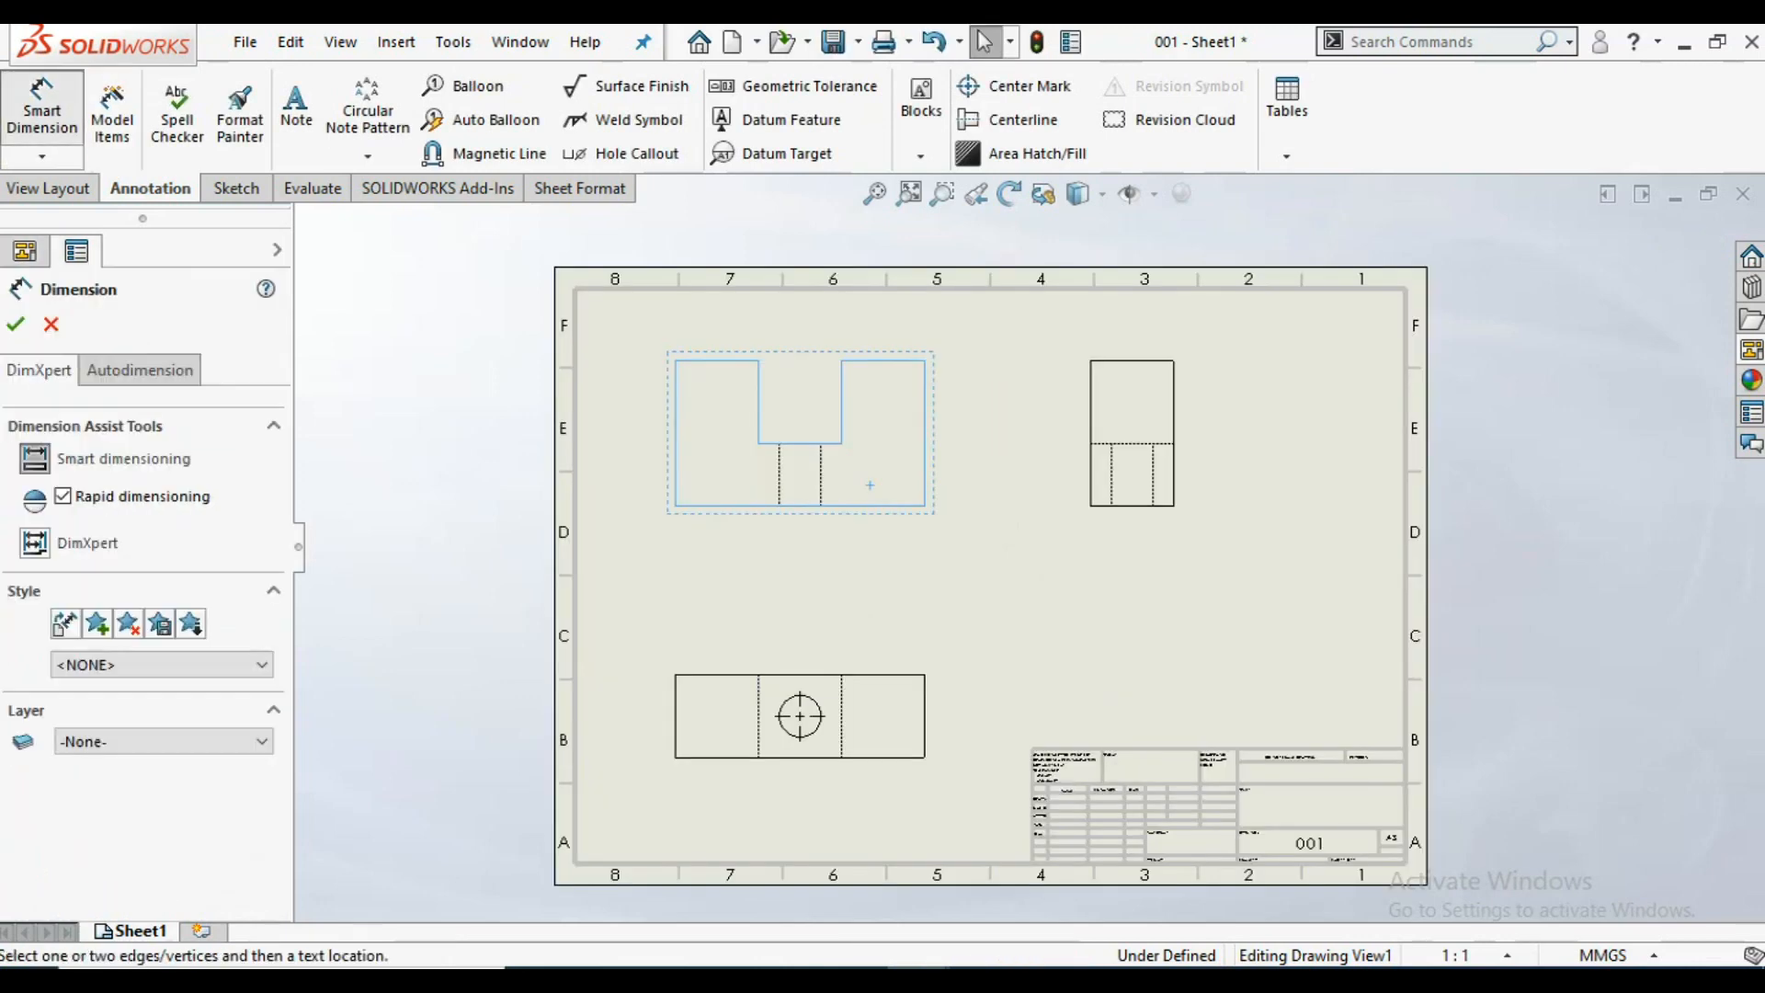
pyautogui.click(817, 701)
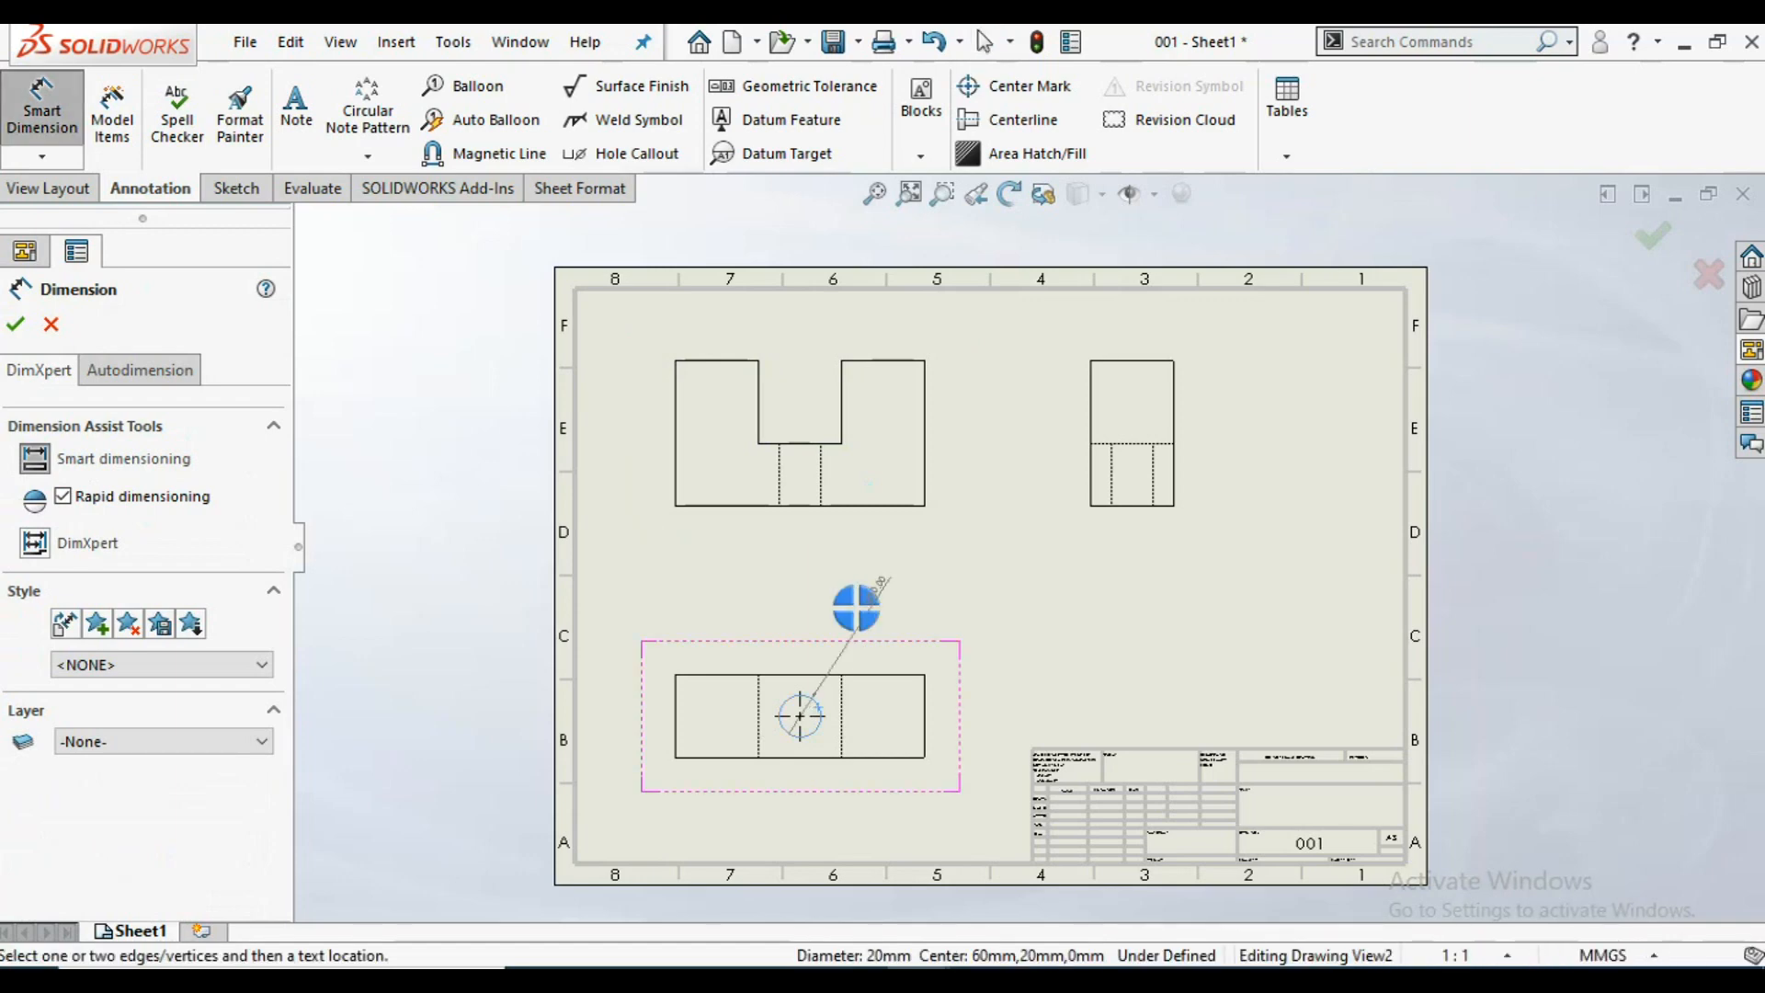
pyautogui.click(855, 607)
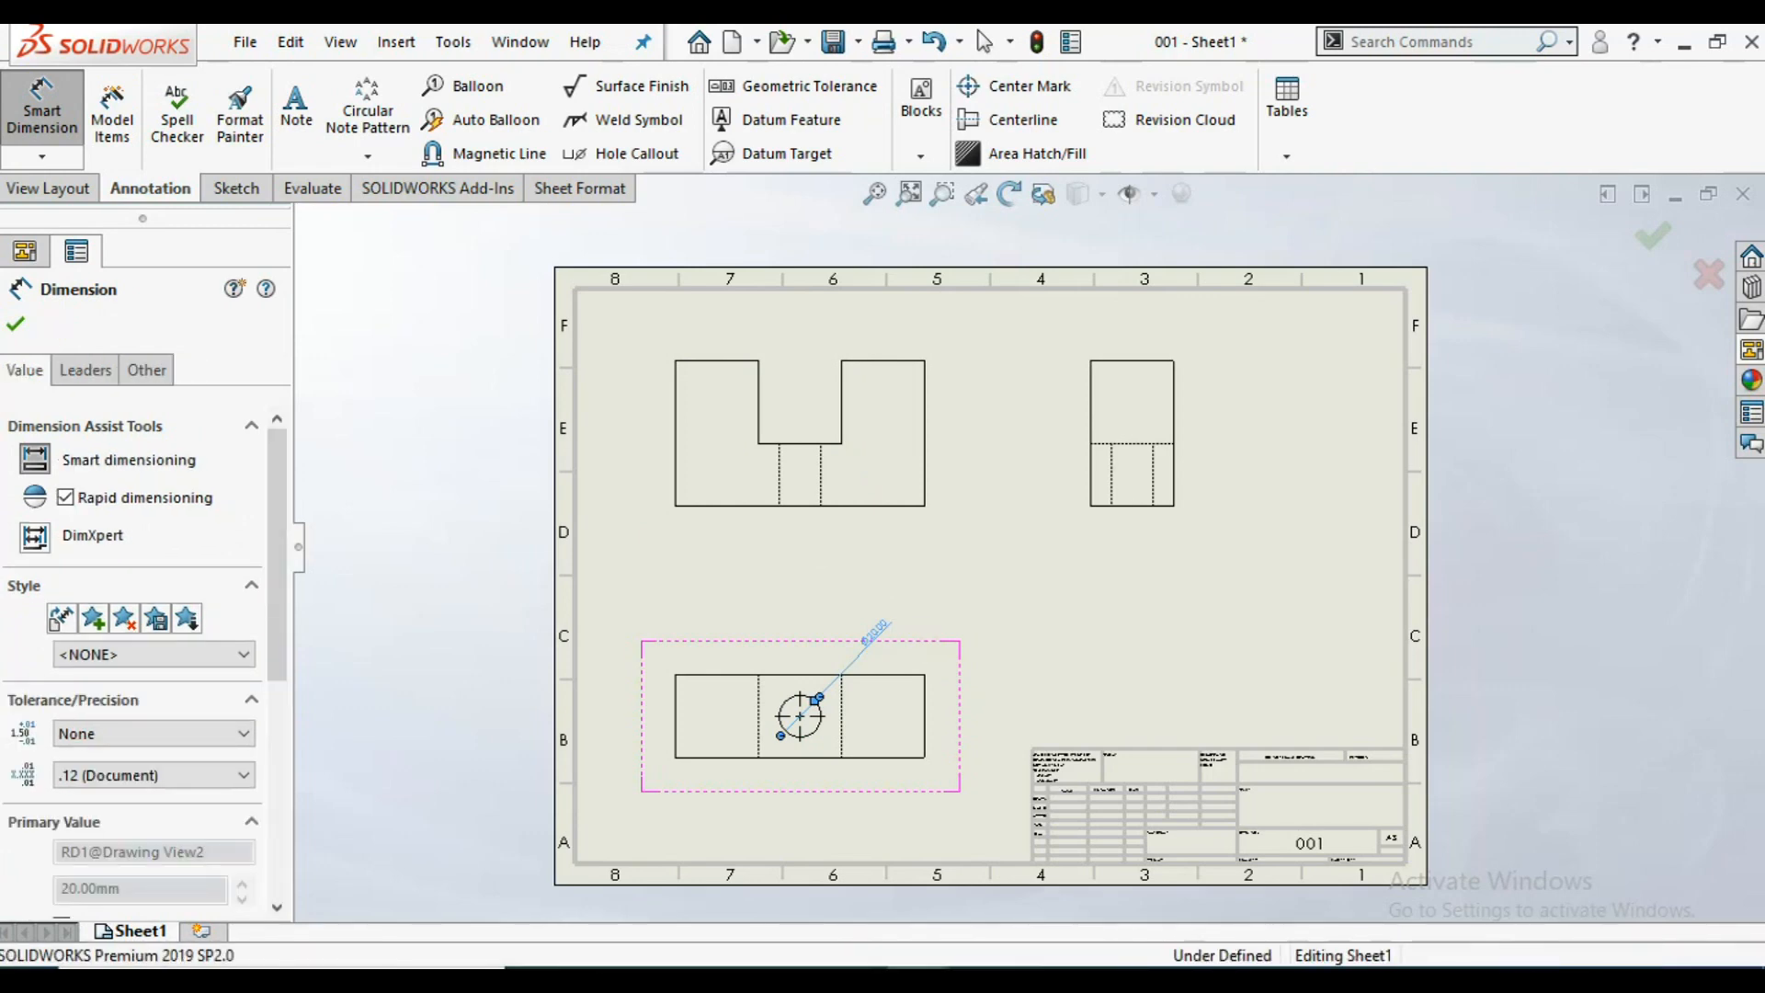
pyautogui.click(16, 324)
pyautogui.press('Escape')
pyautogui.scroll(4, 818, 770)
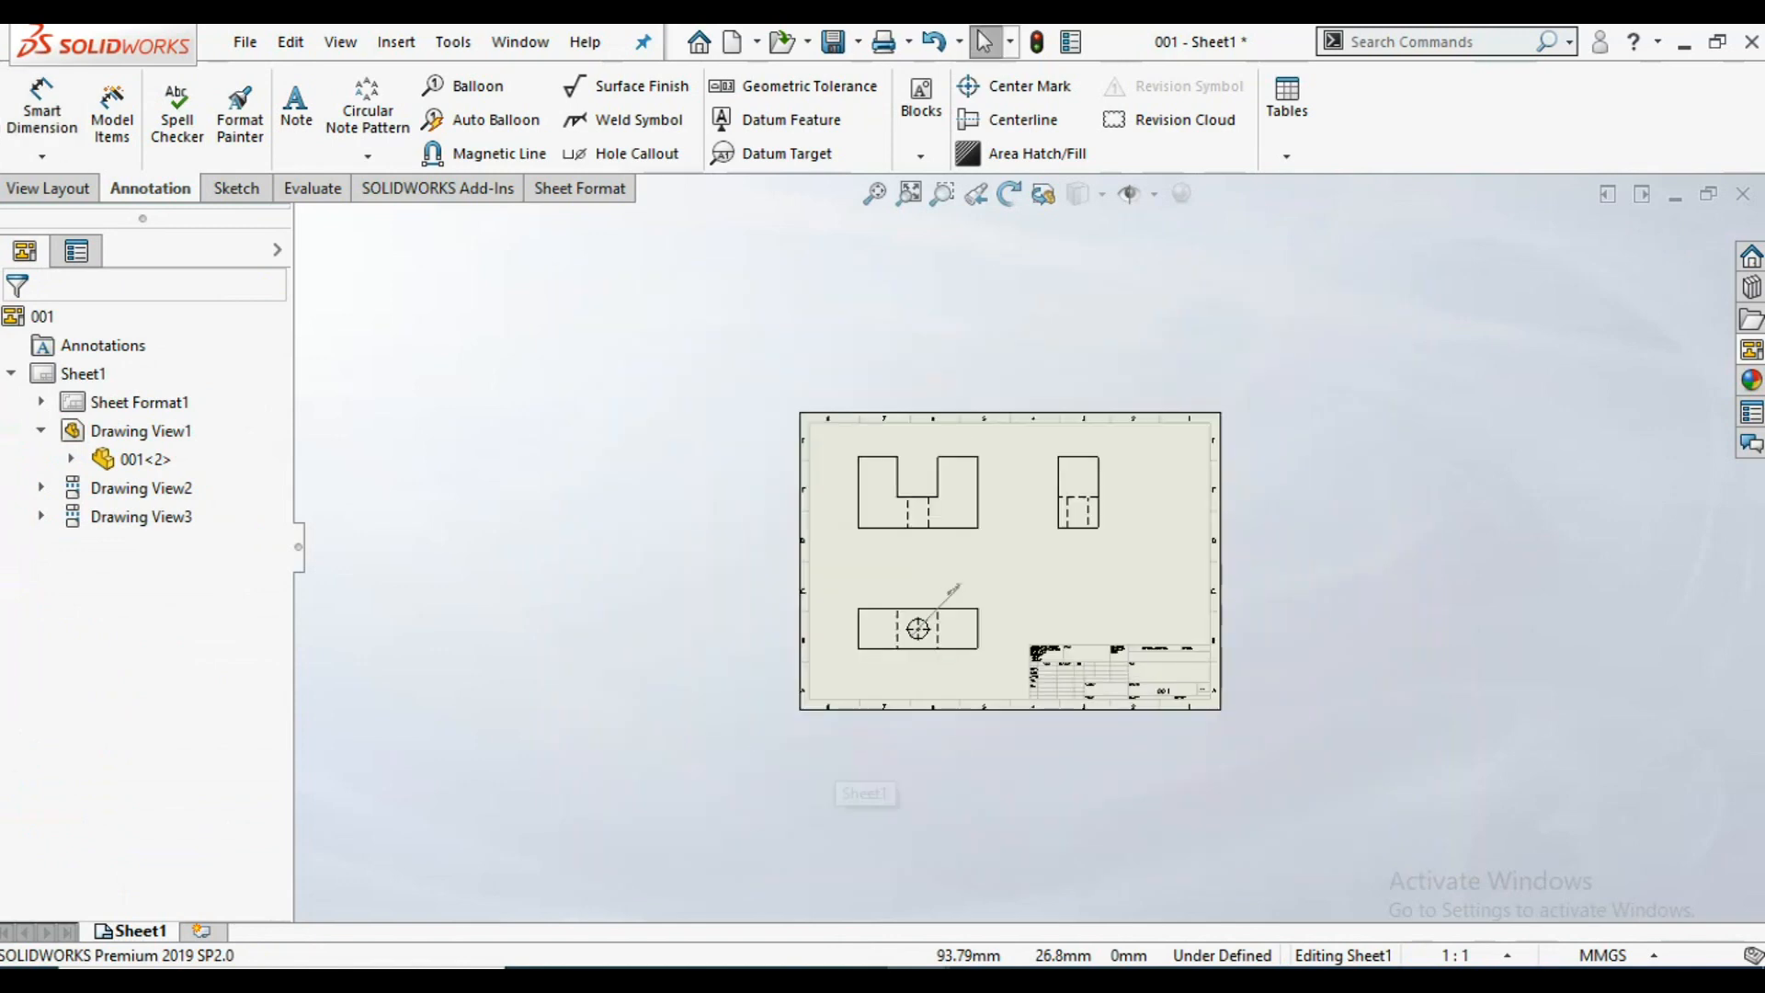
pyautogui.scroll(-3, 937, 611)
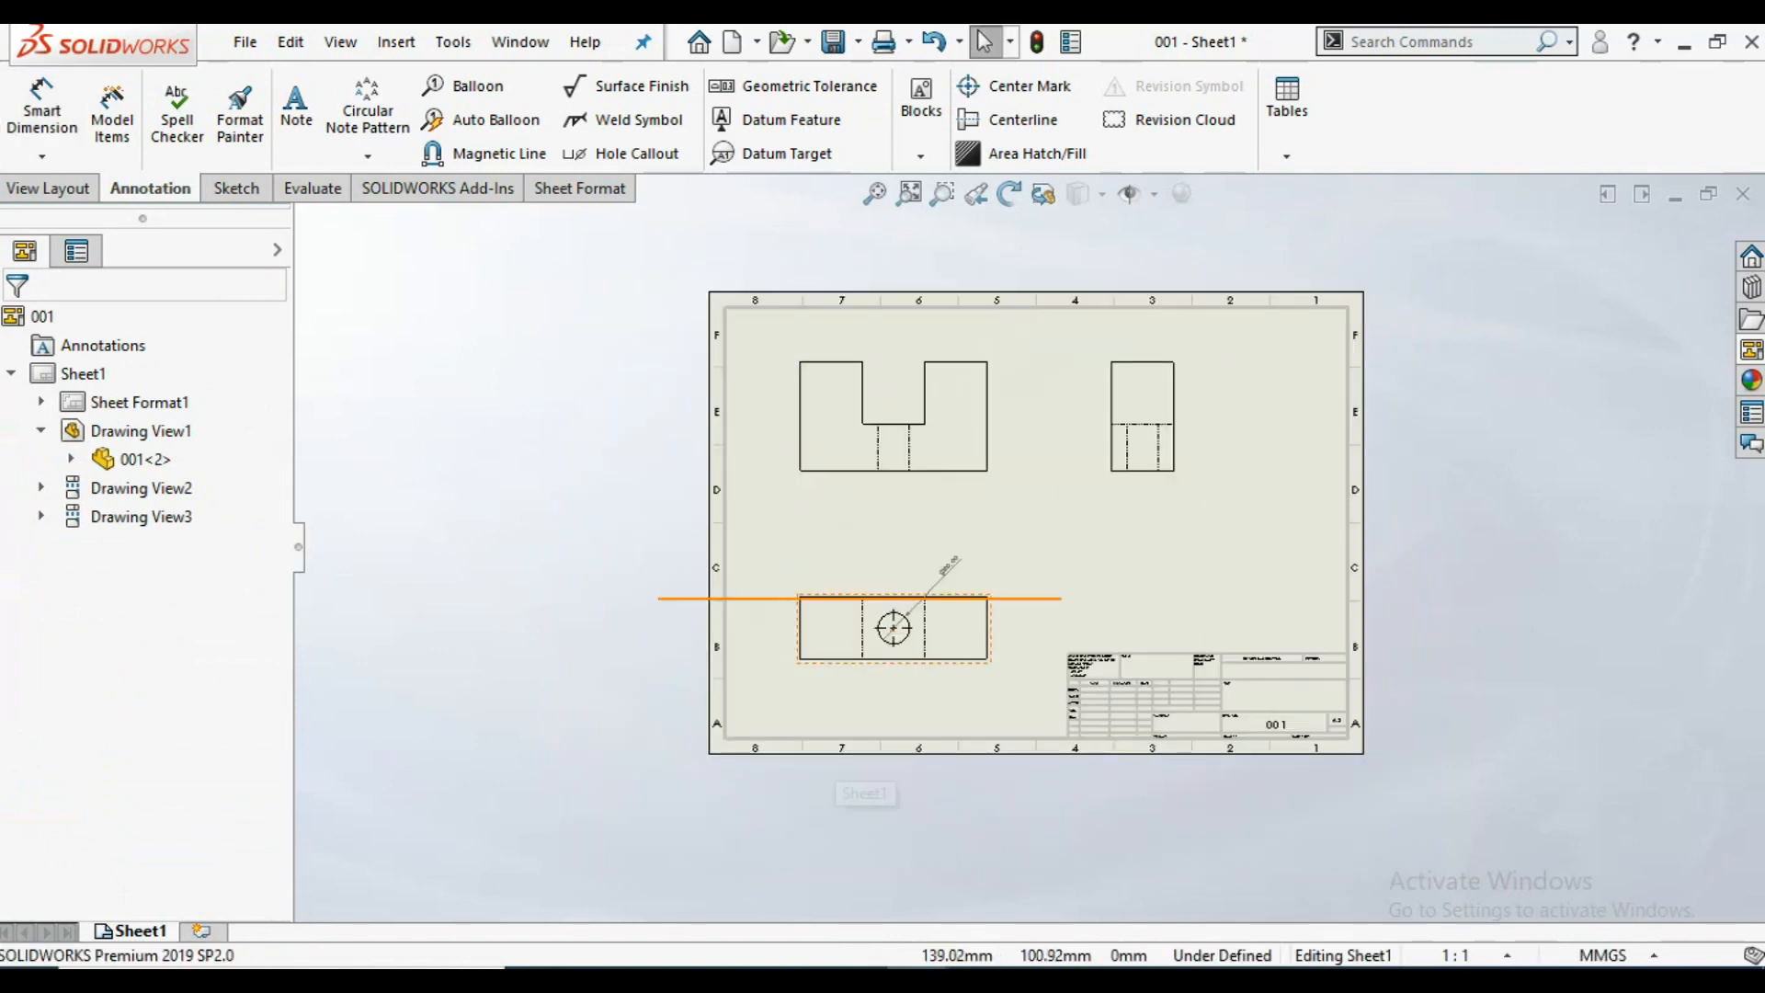
pyautogui.scroll(-5, 937, 612)
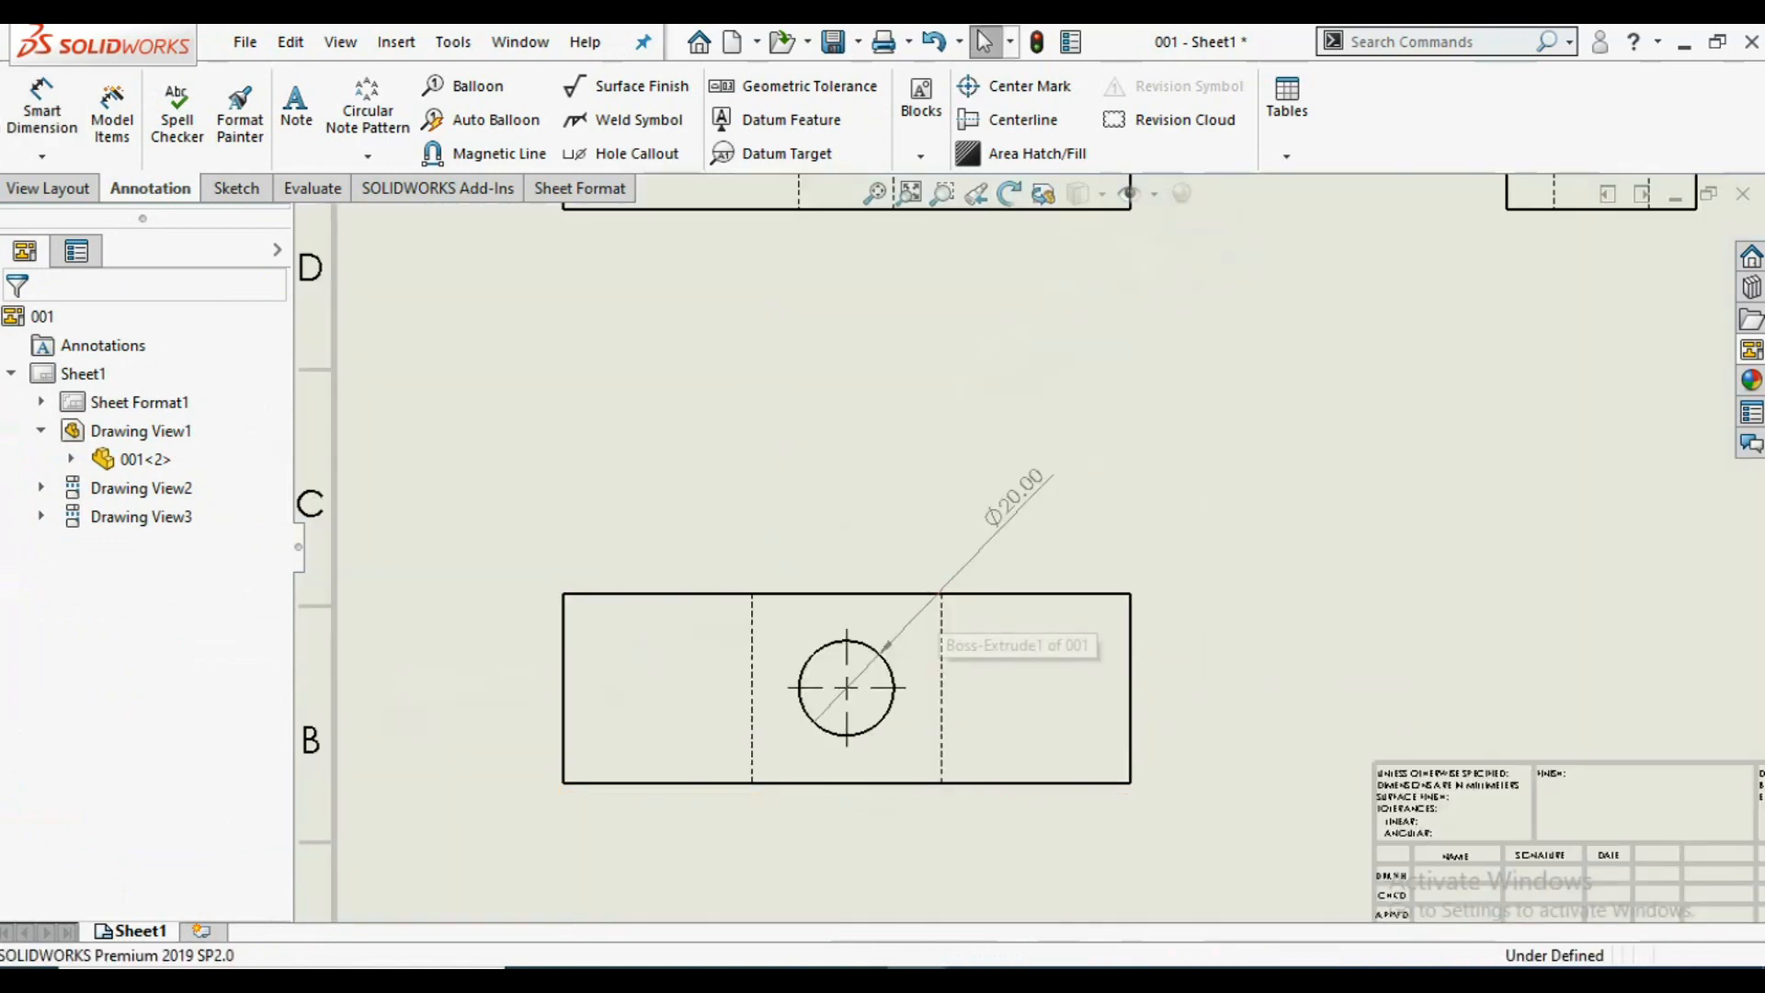
pyautogui.click(1028, 494)
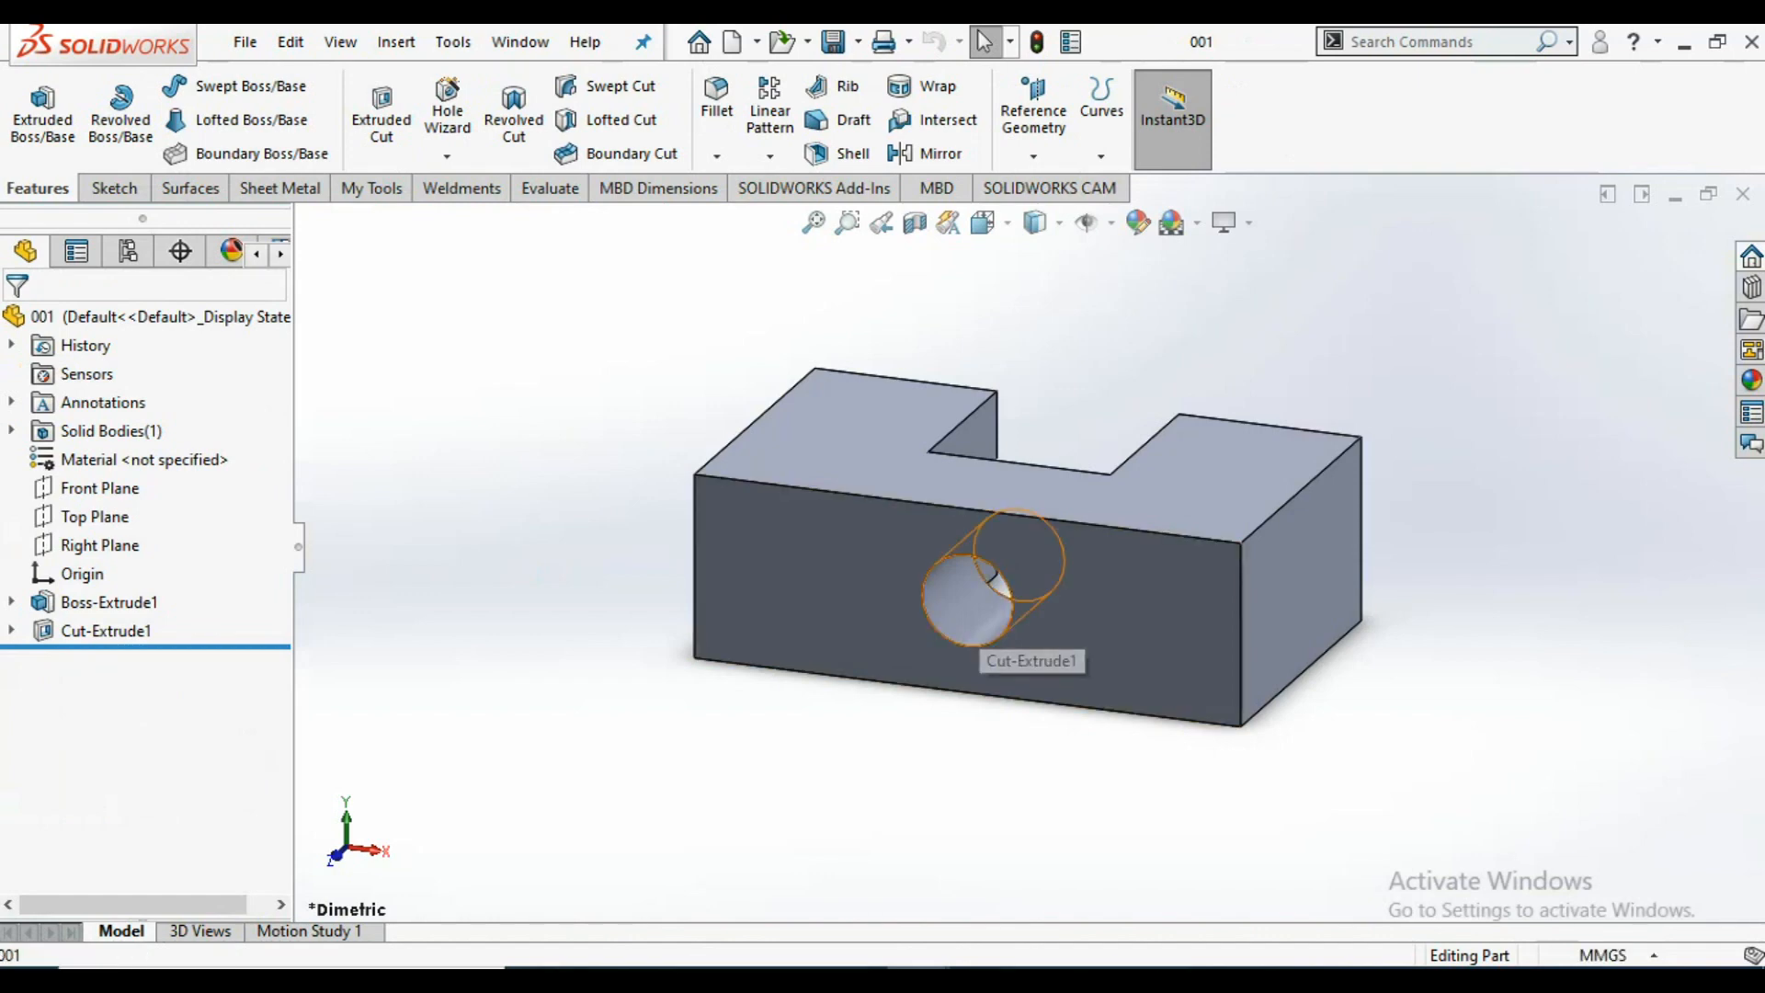
pyautogui.click(992, 577)
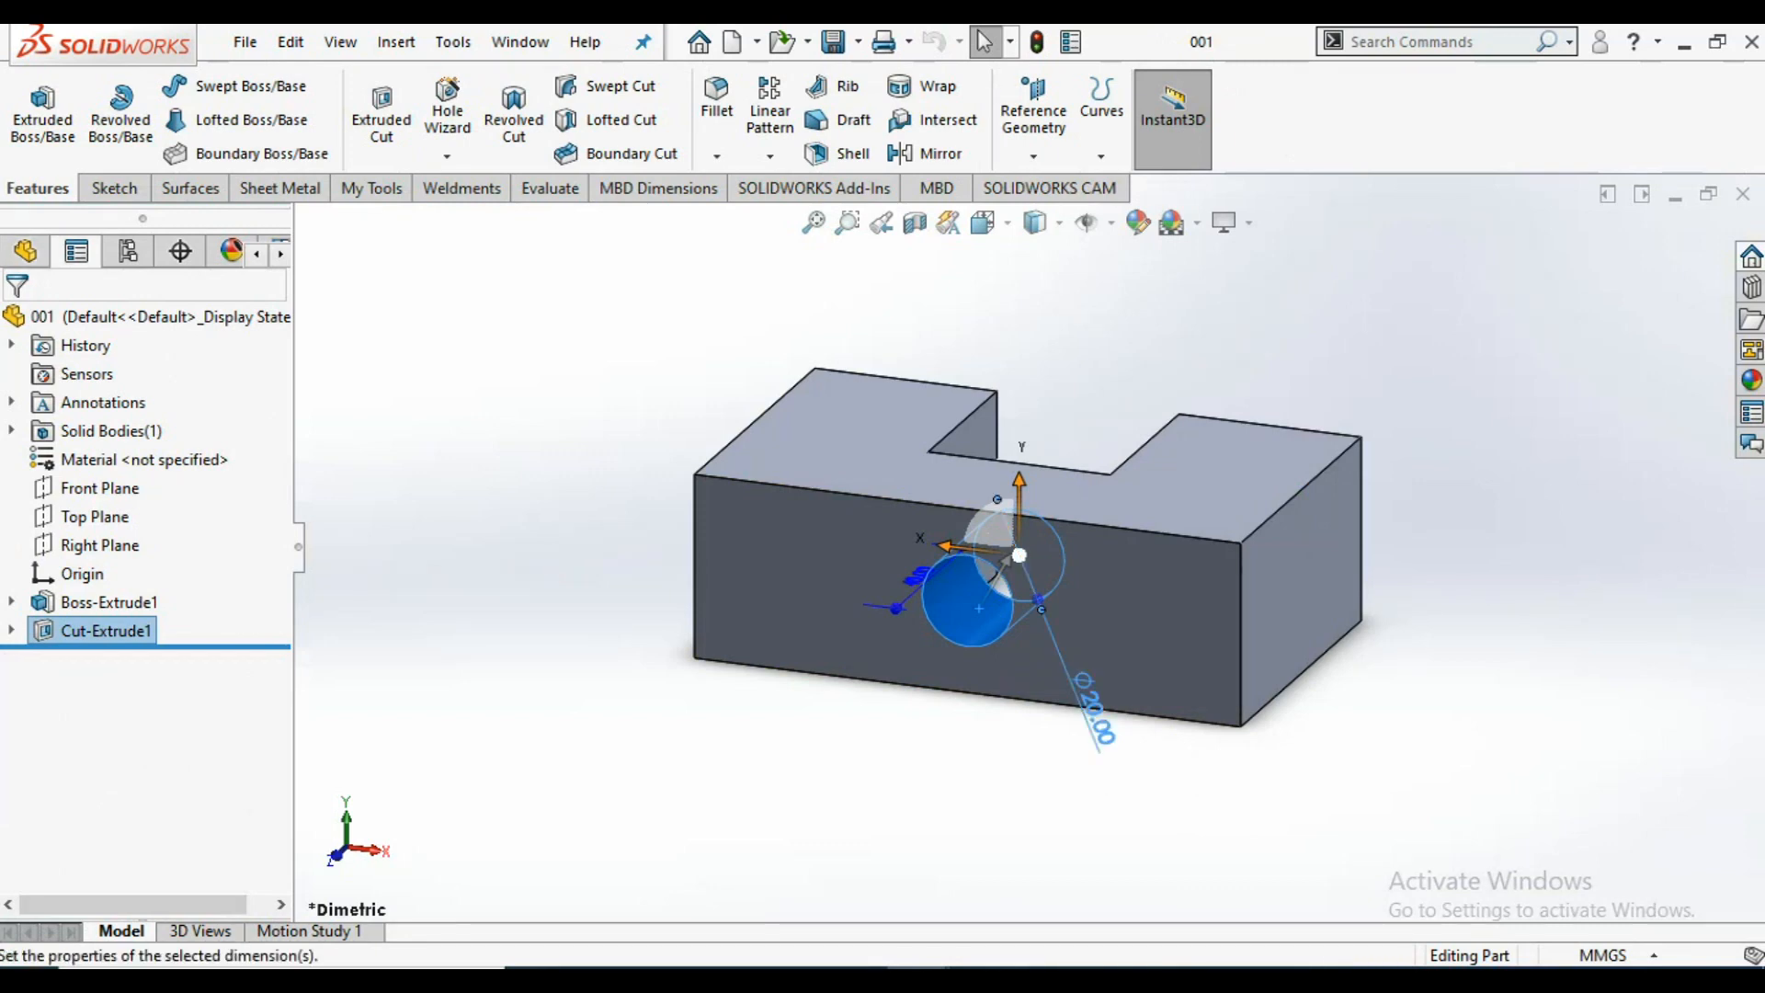
pyautogui.doubleClick(1094, 710)
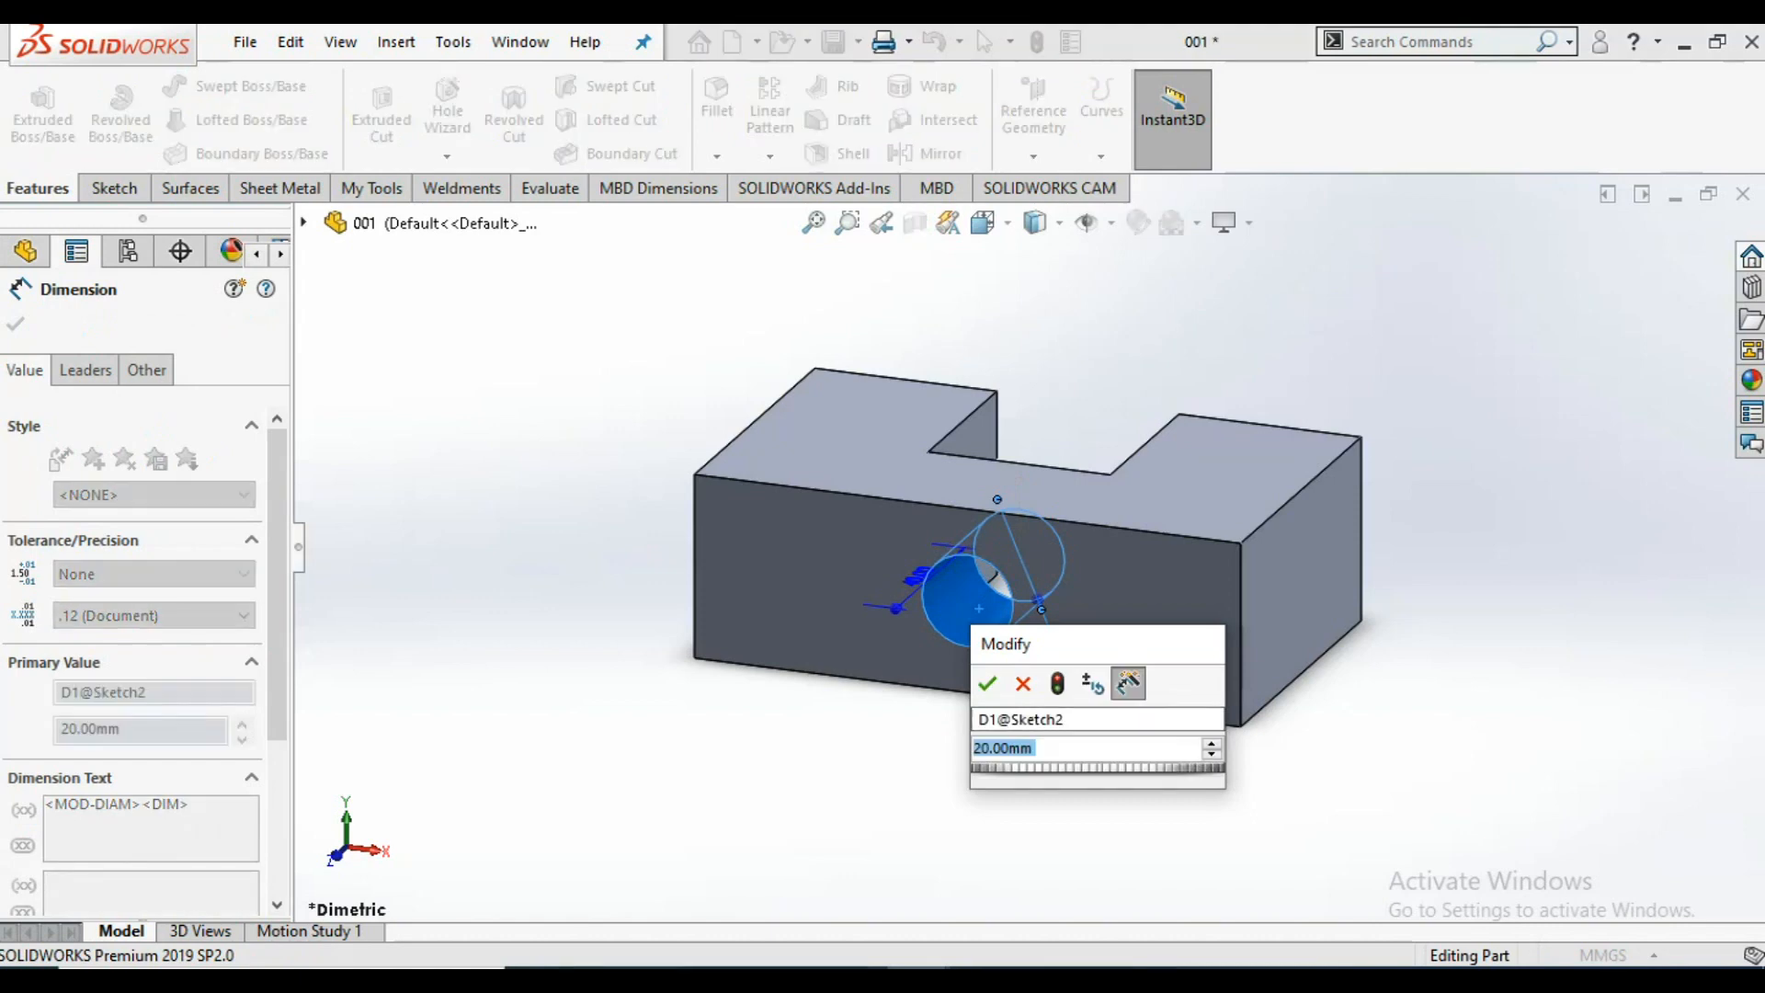
pyautogui.write('10')
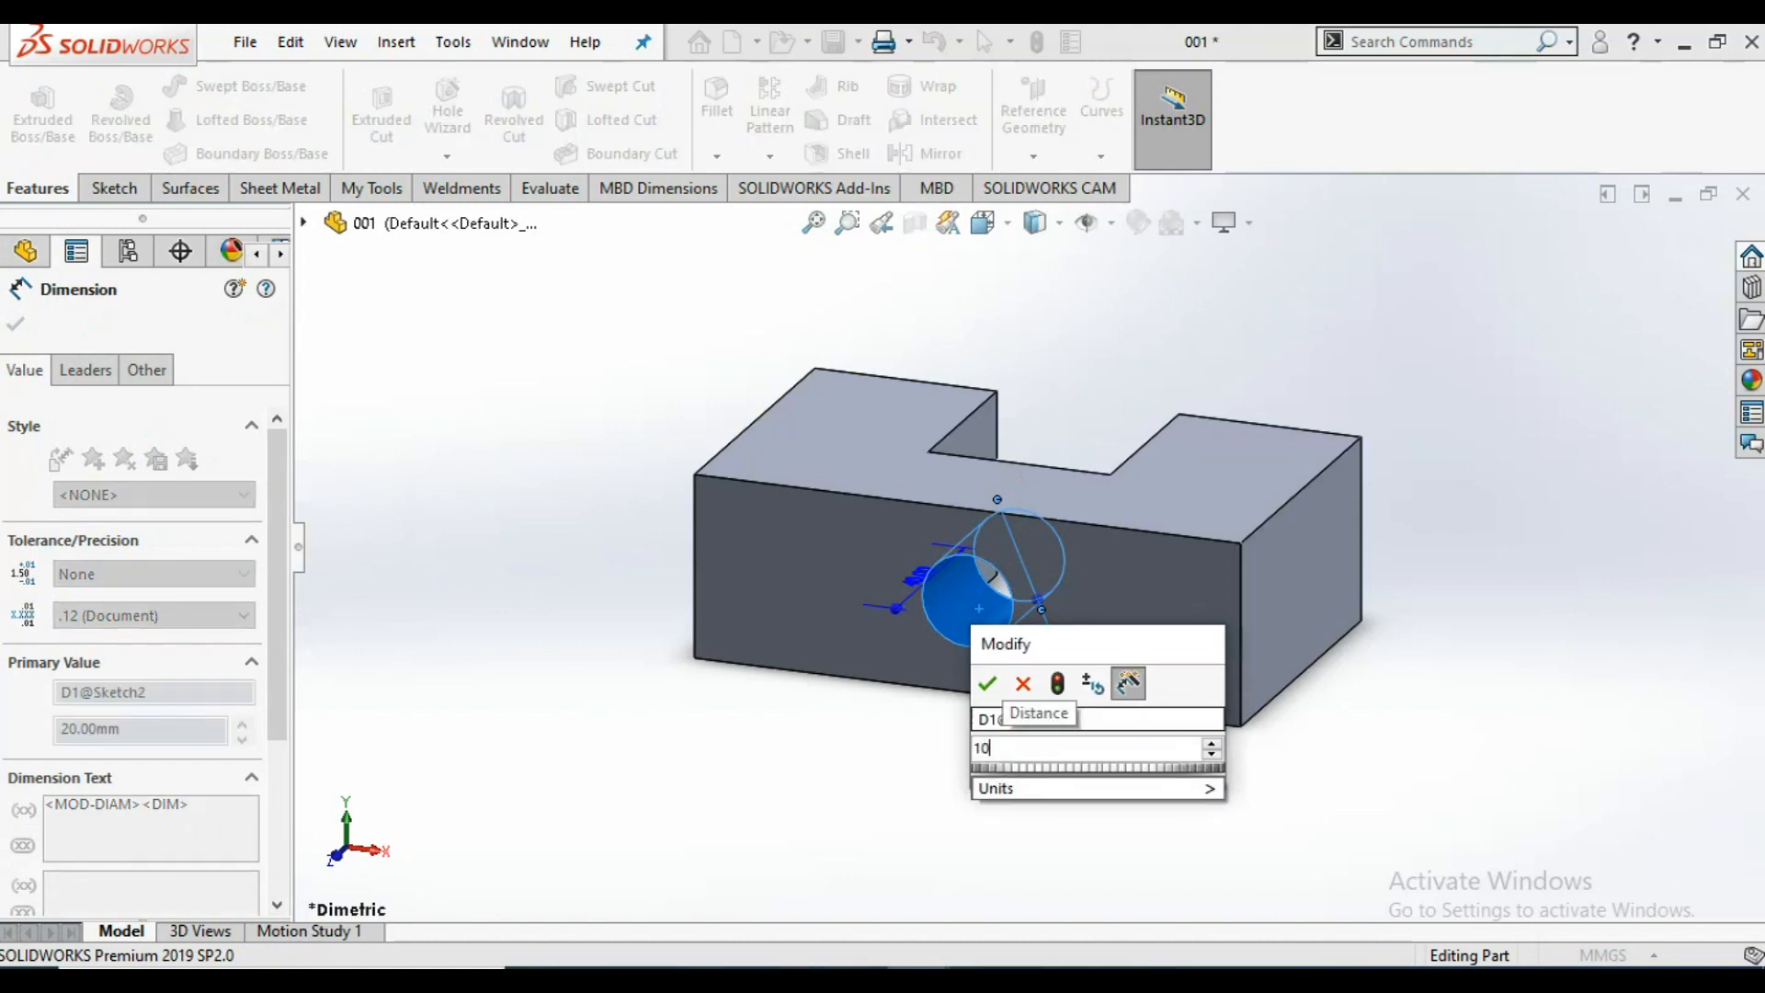
pyautogui.press('Escape')
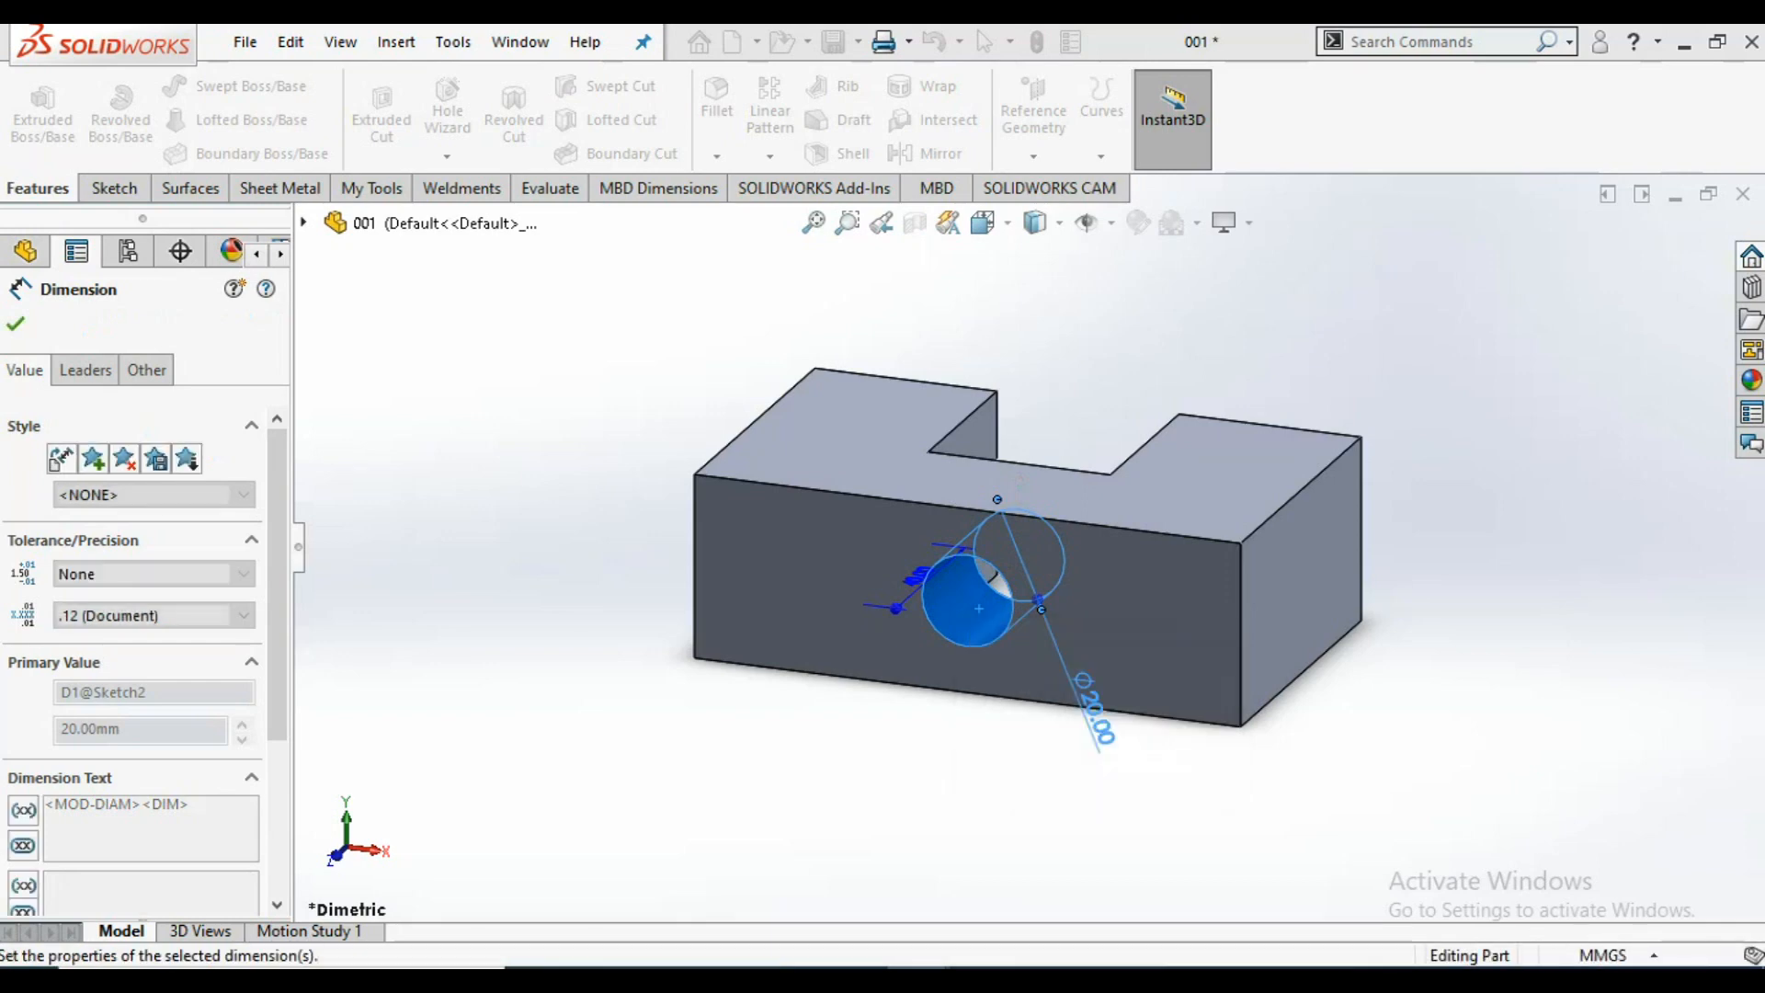
# - Switch to the sheet-metal bracket part and save it on the Desktop as 1
pyautogui.moveTo(917, 977)
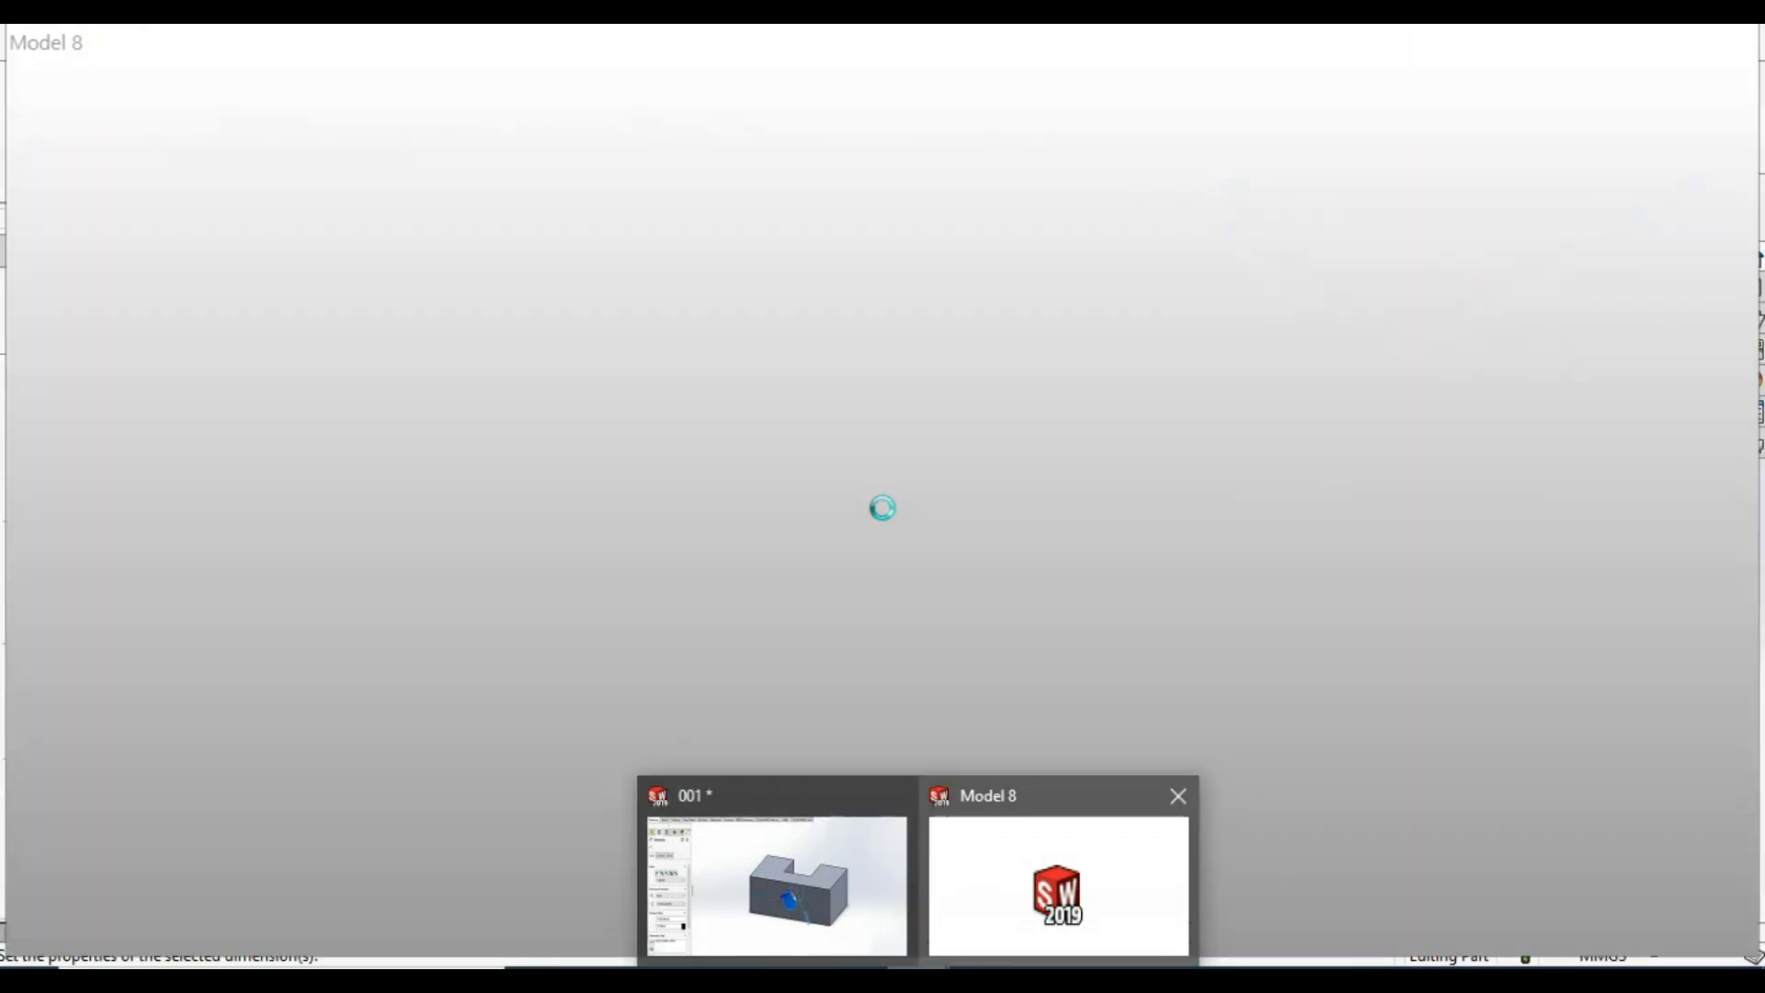
pyautogui.click(1057, 884)
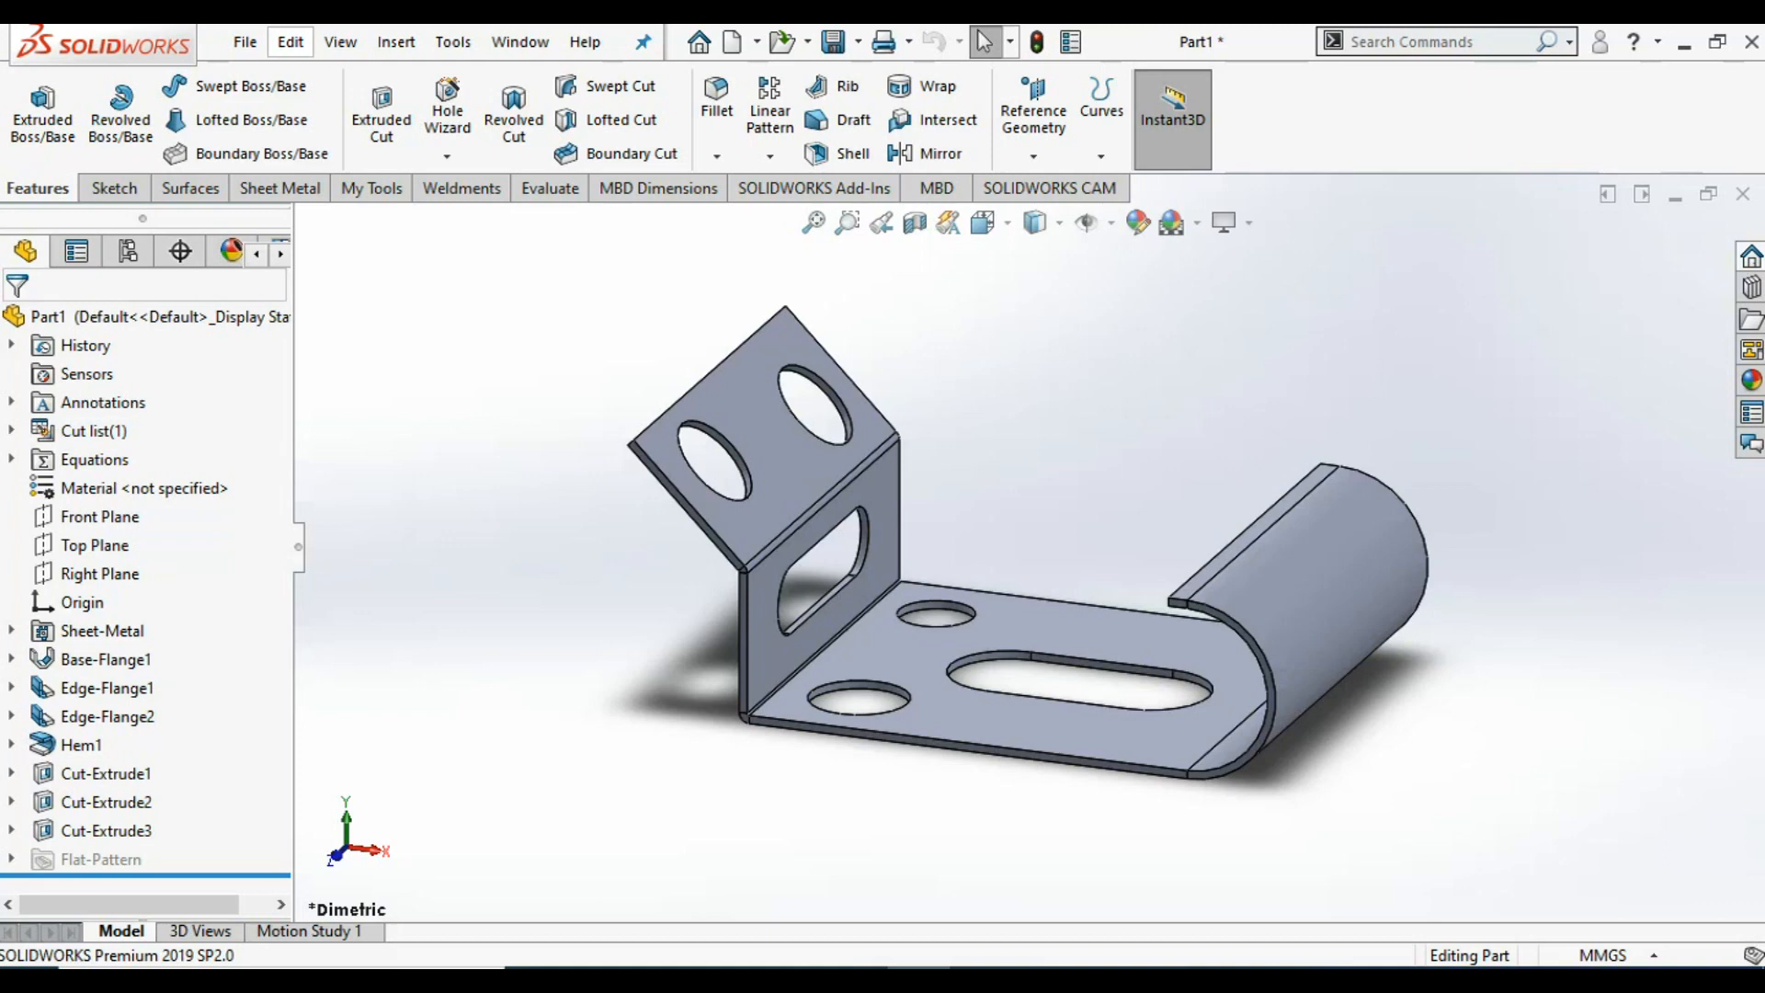
pyautogui.scroll(2, 1028, 550)
pyautogui.scroll(-1, 1028, 550)
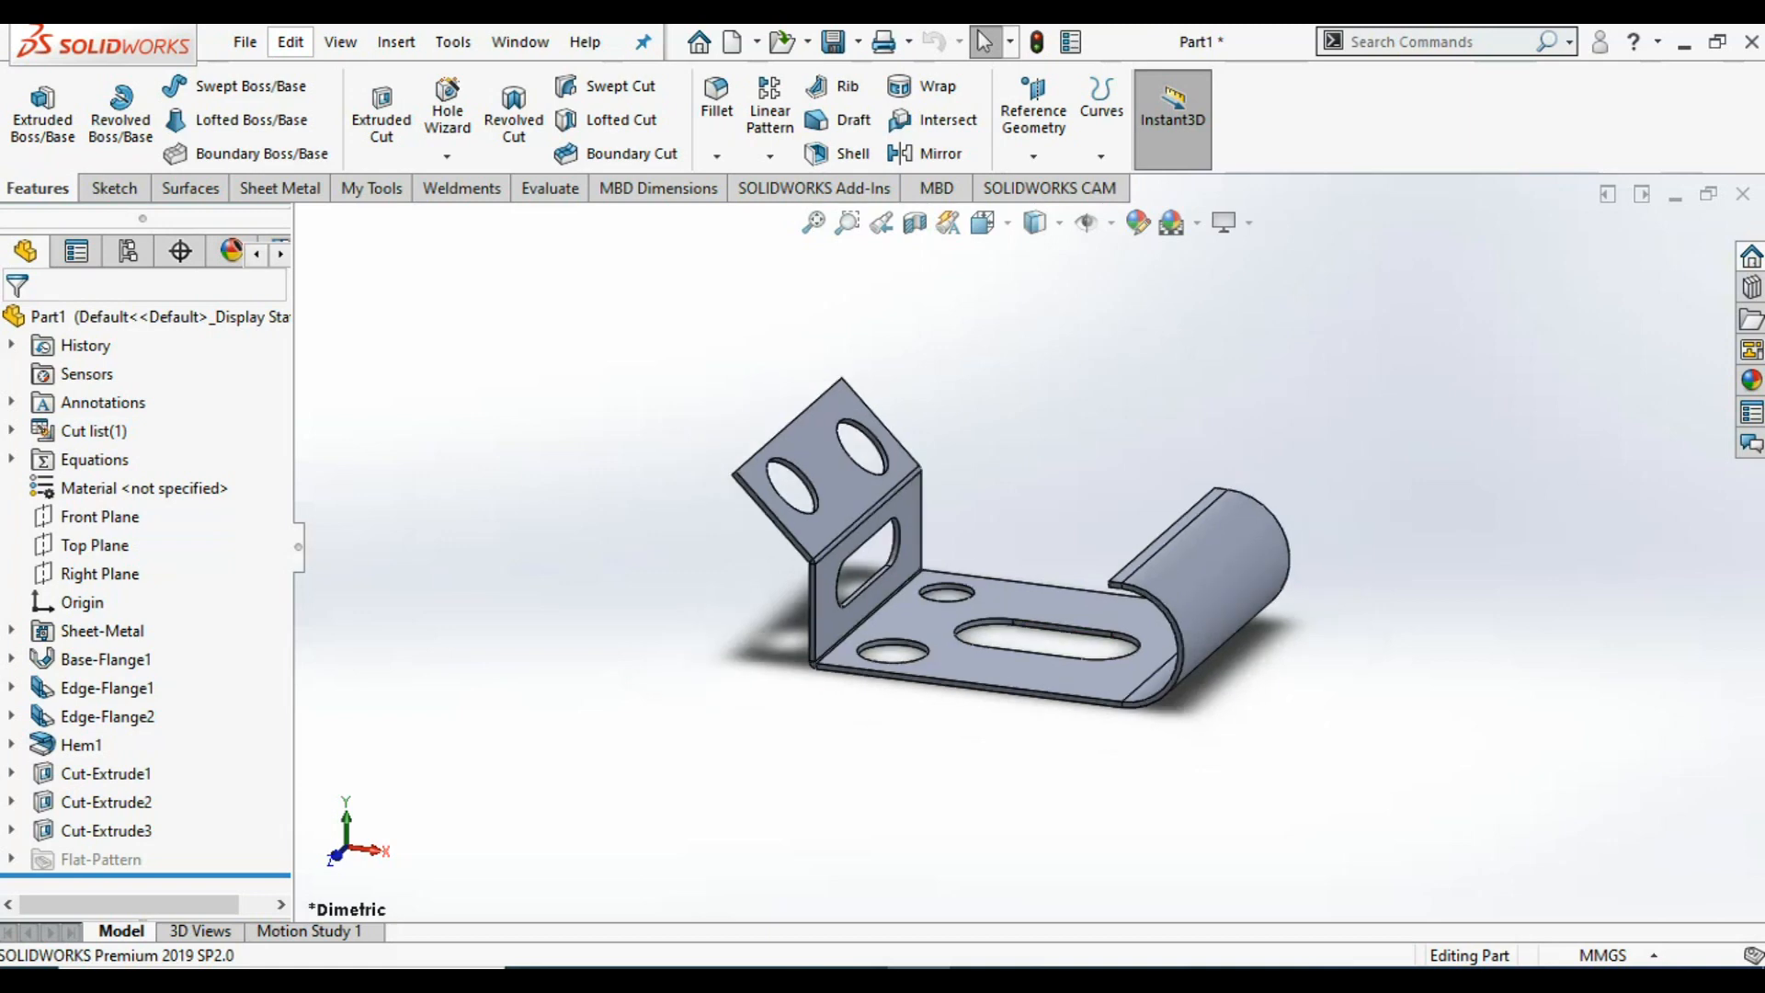
pyautogui.scroll(-2, 1248, 462)
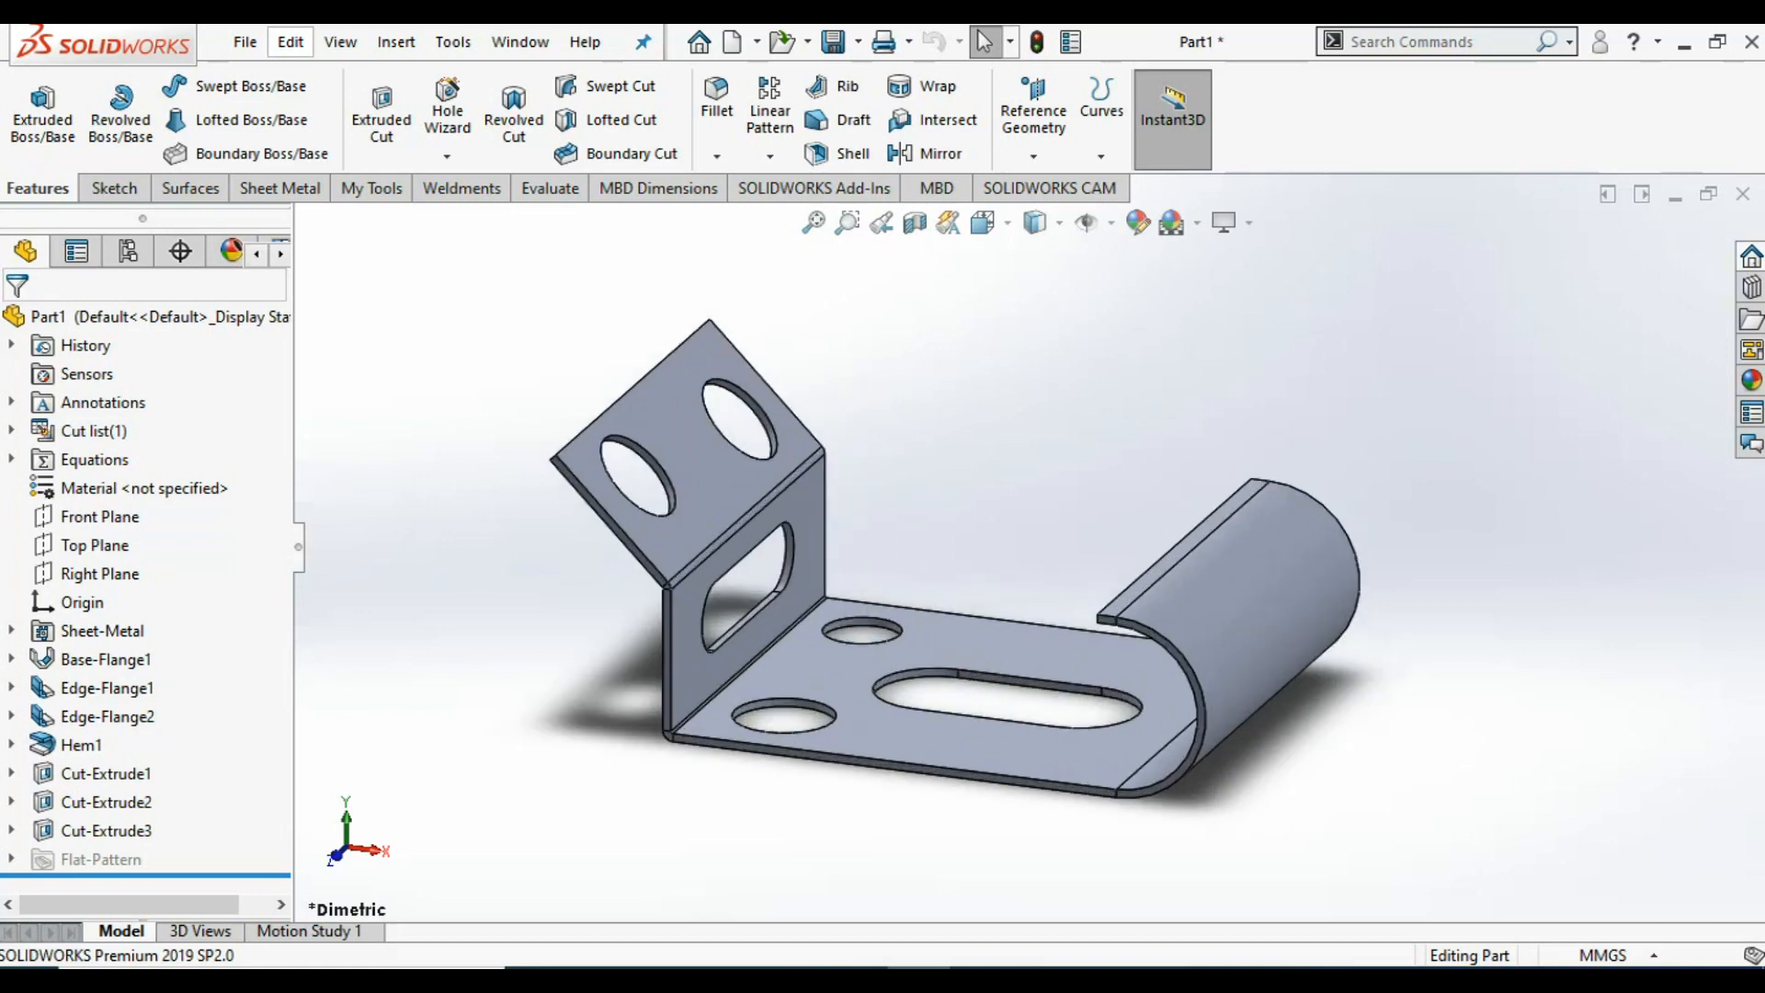
pyautogui.scroll(-2, 974, 874)
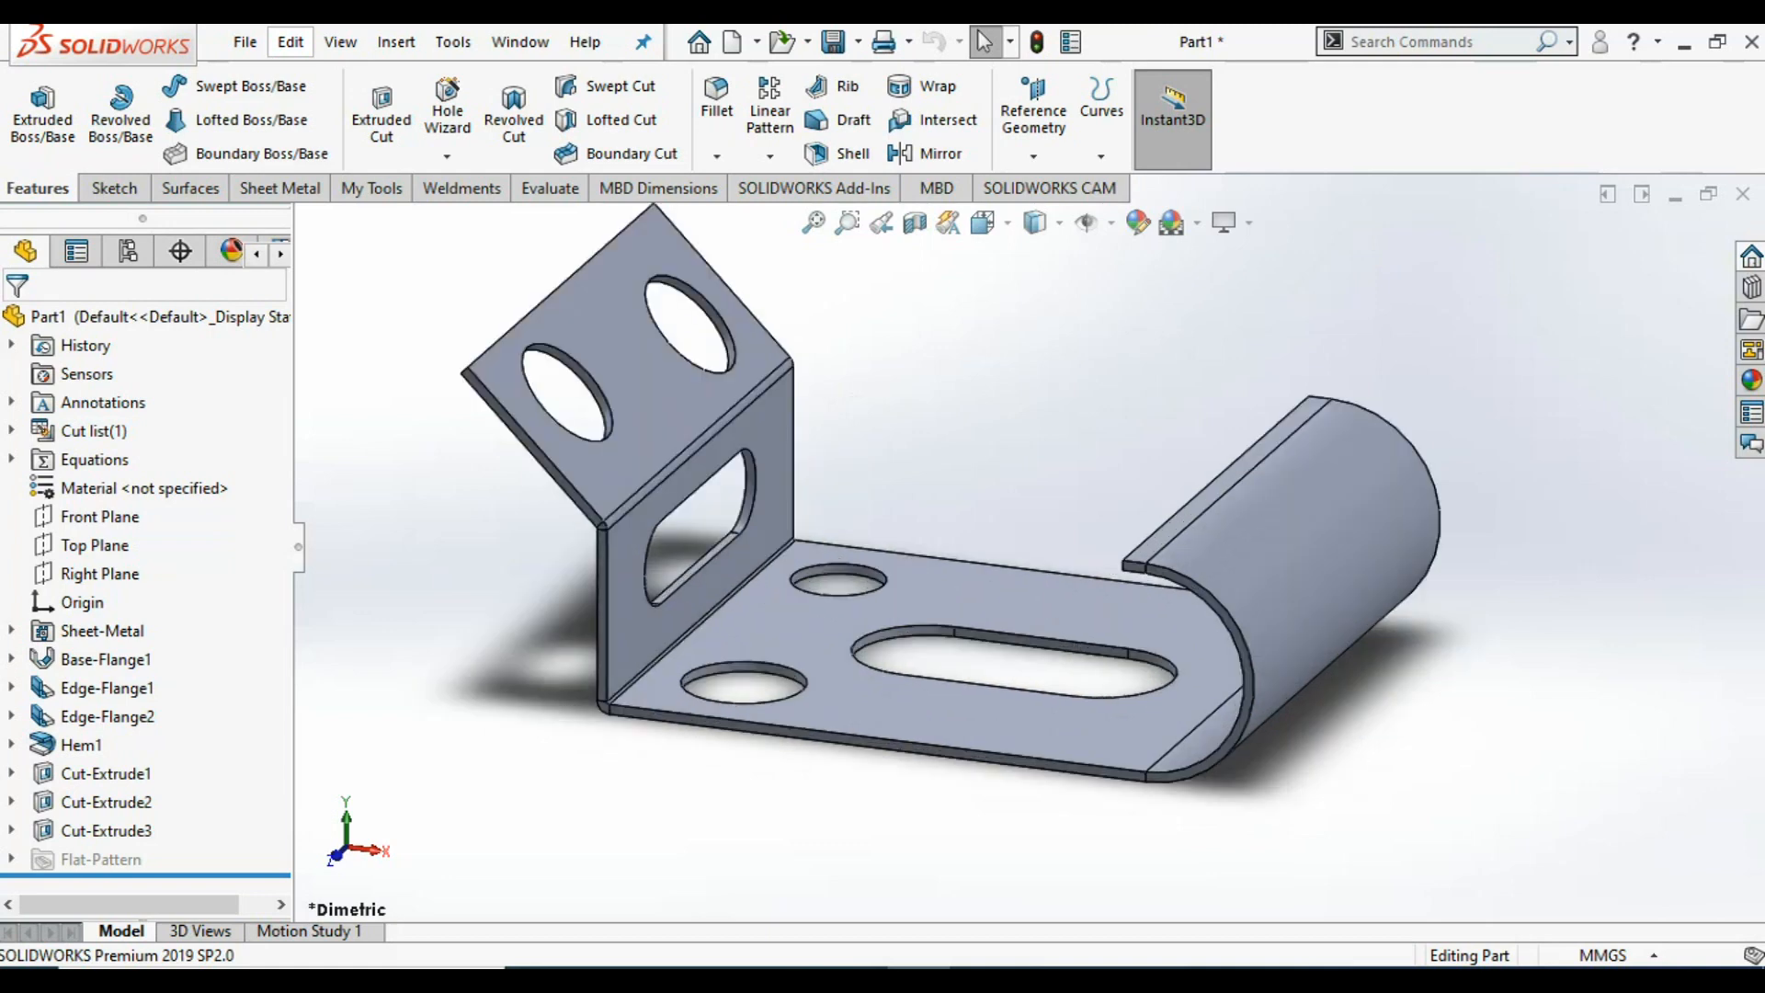
pyautogui.scroll(2, 1022, 538)
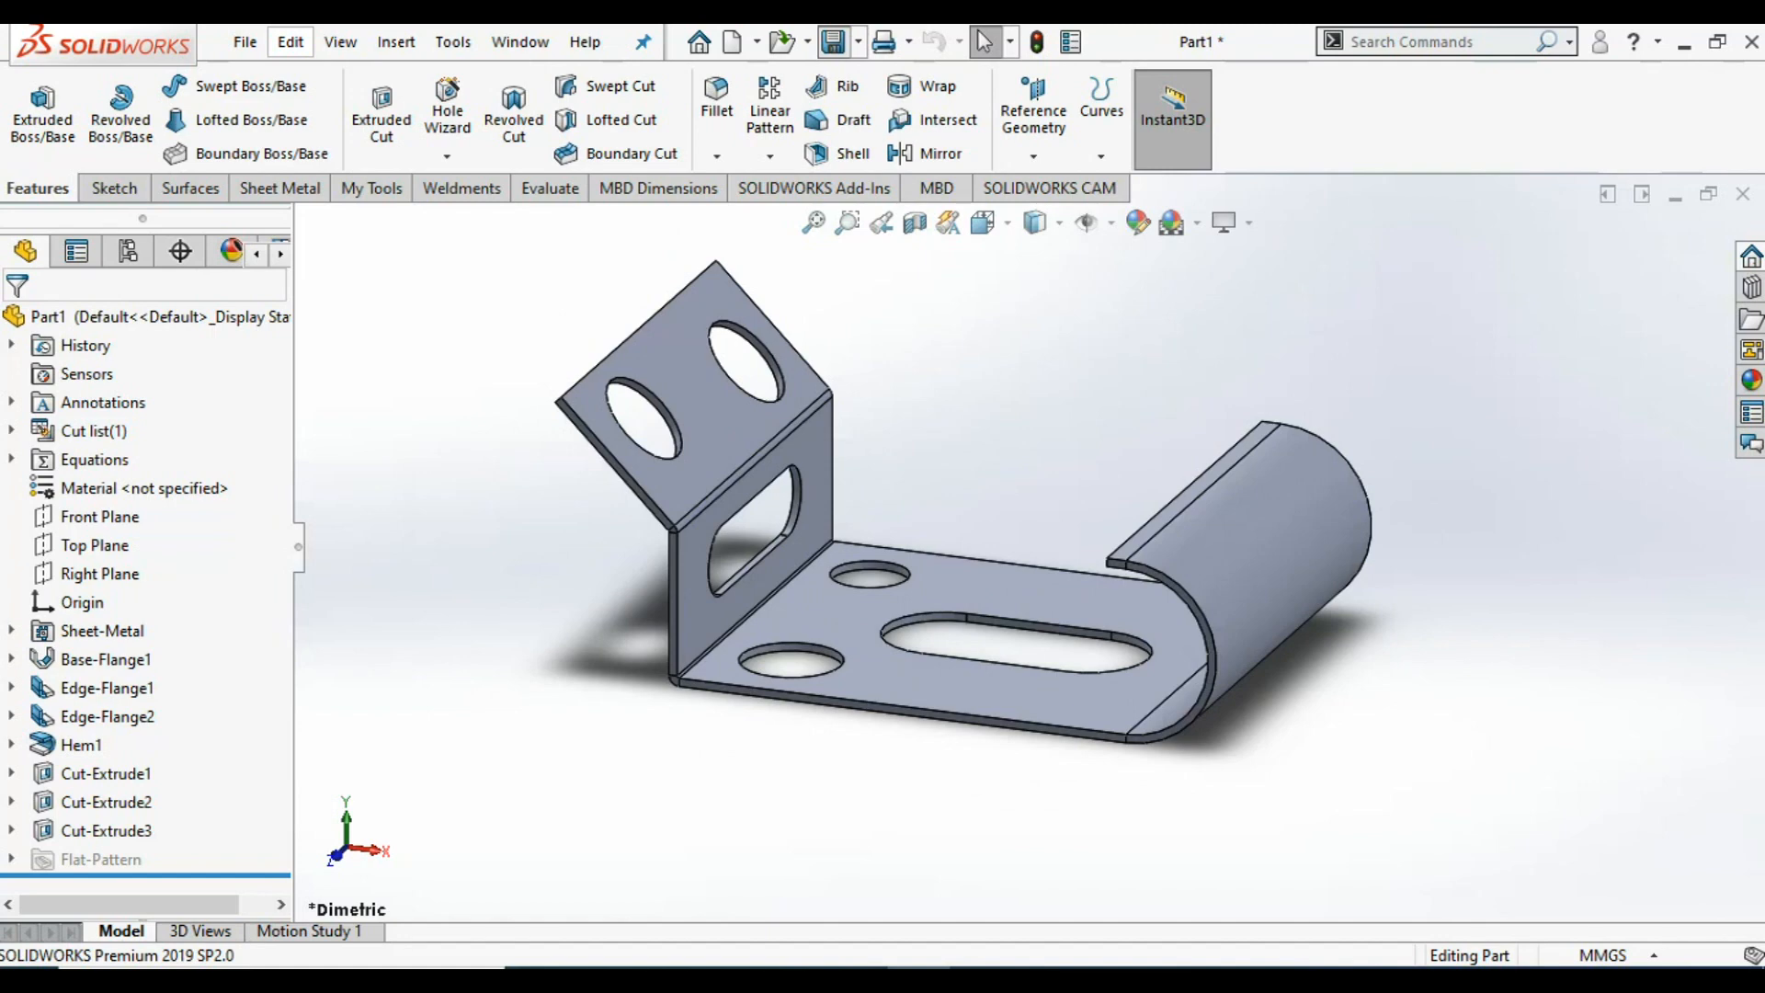
pyautogui.click(833, 41)
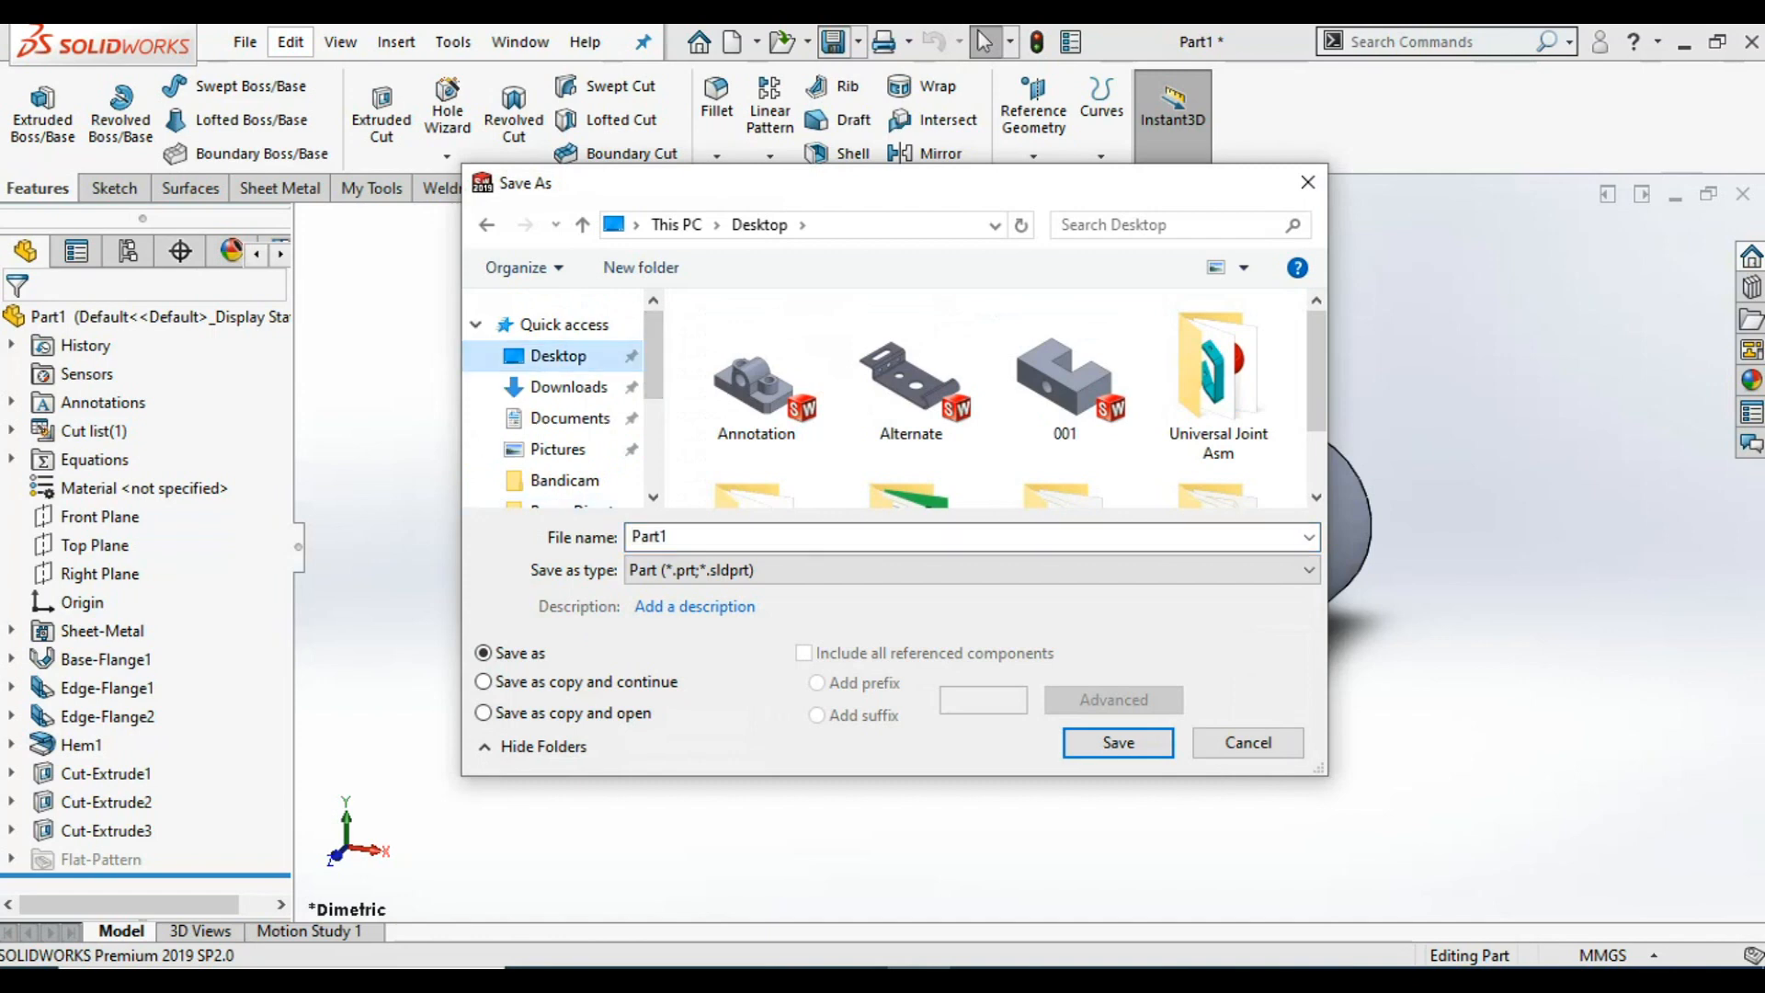
pyautogui.write('1')
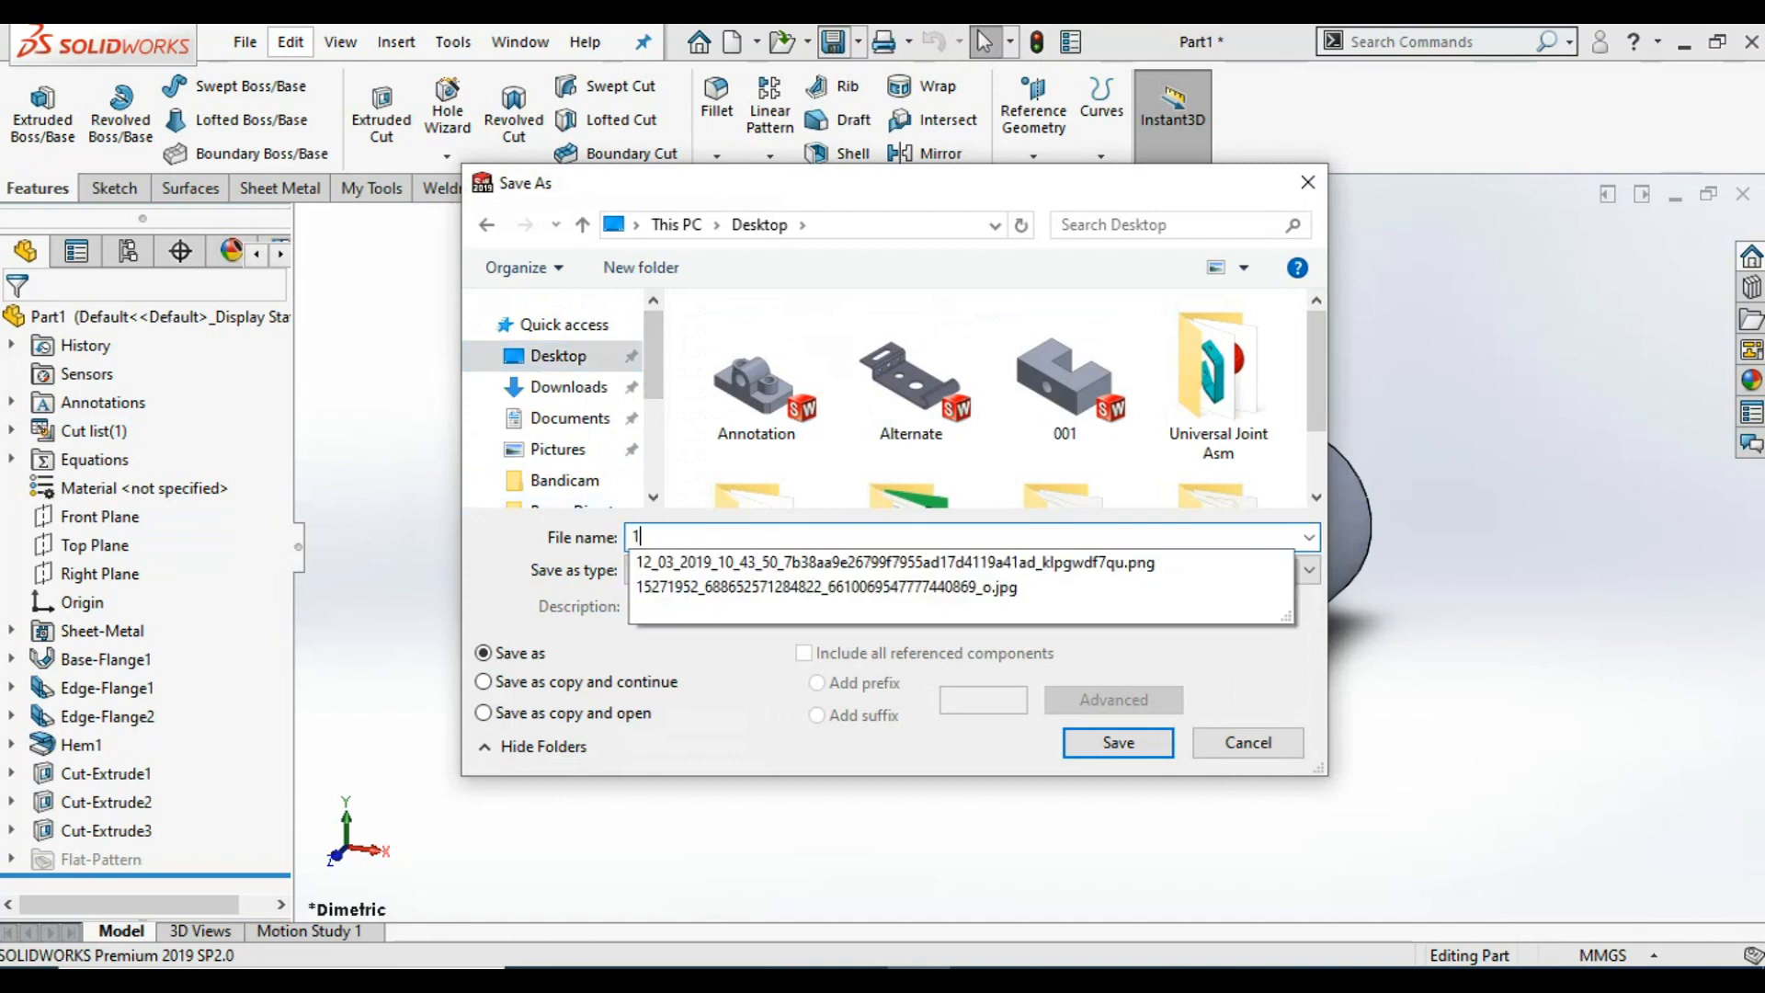
pyautogui.click(1118, 742)
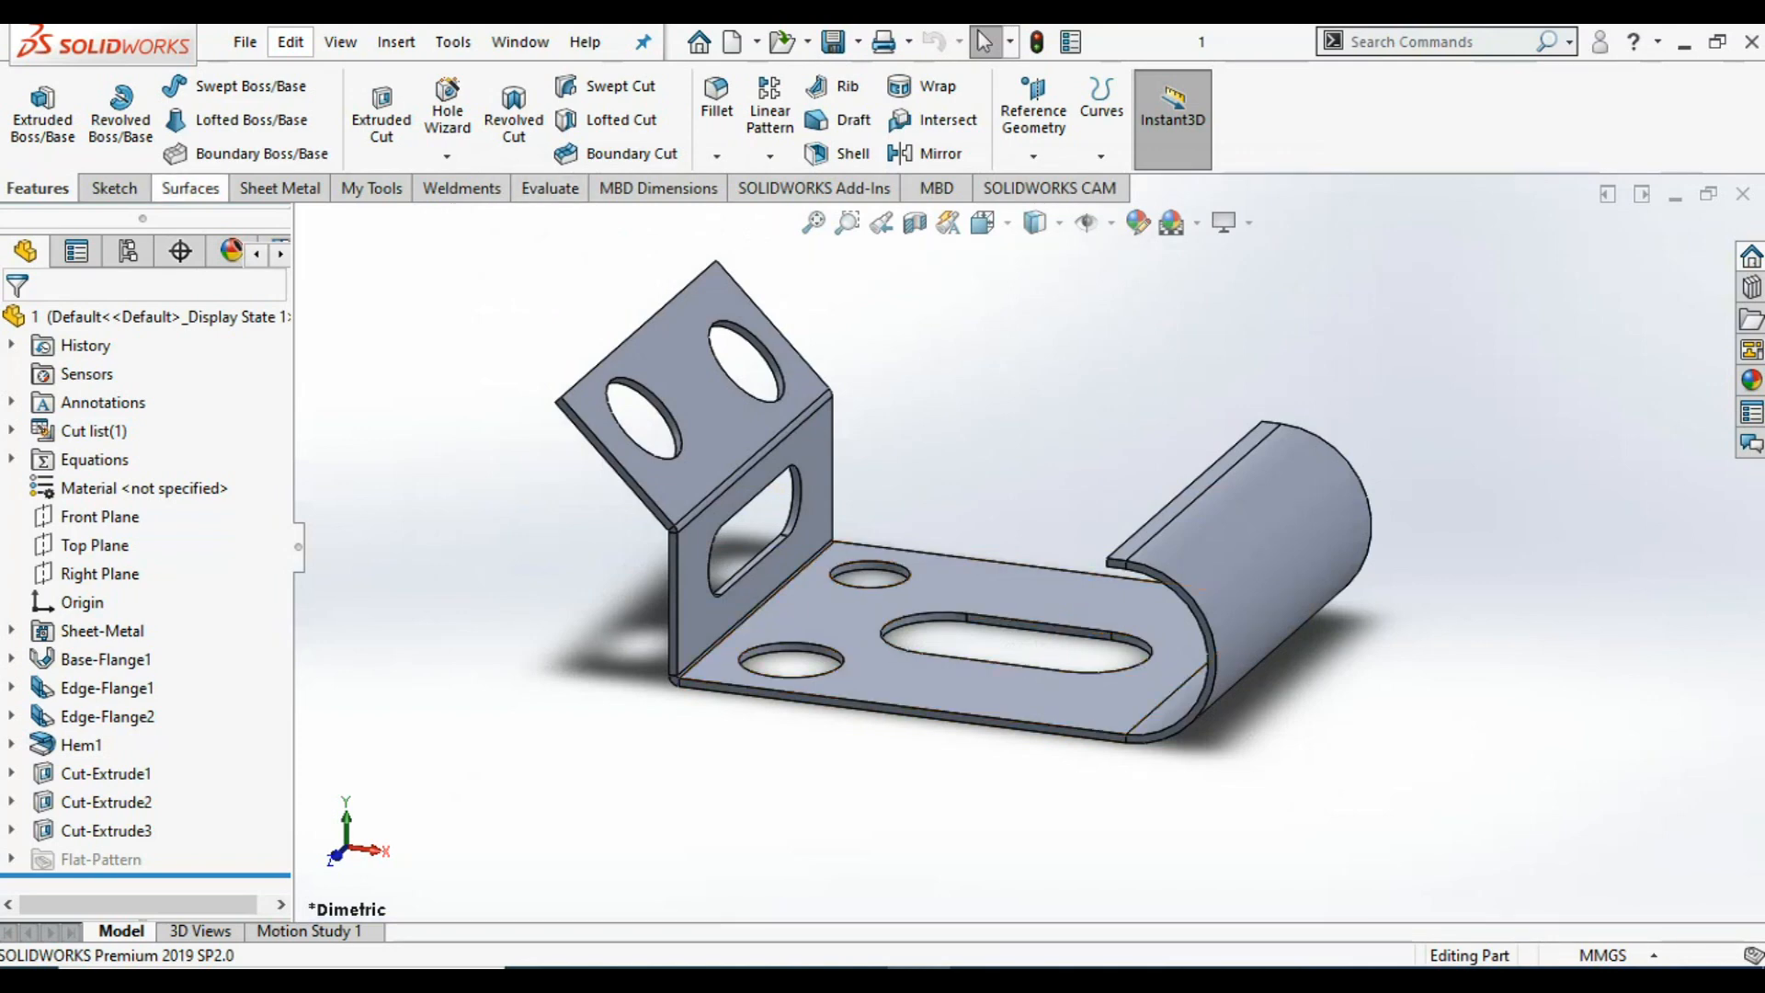
# - Flatten the sheet-metal bracket and return it to its folded shape
pyautogui.click(279, 187)
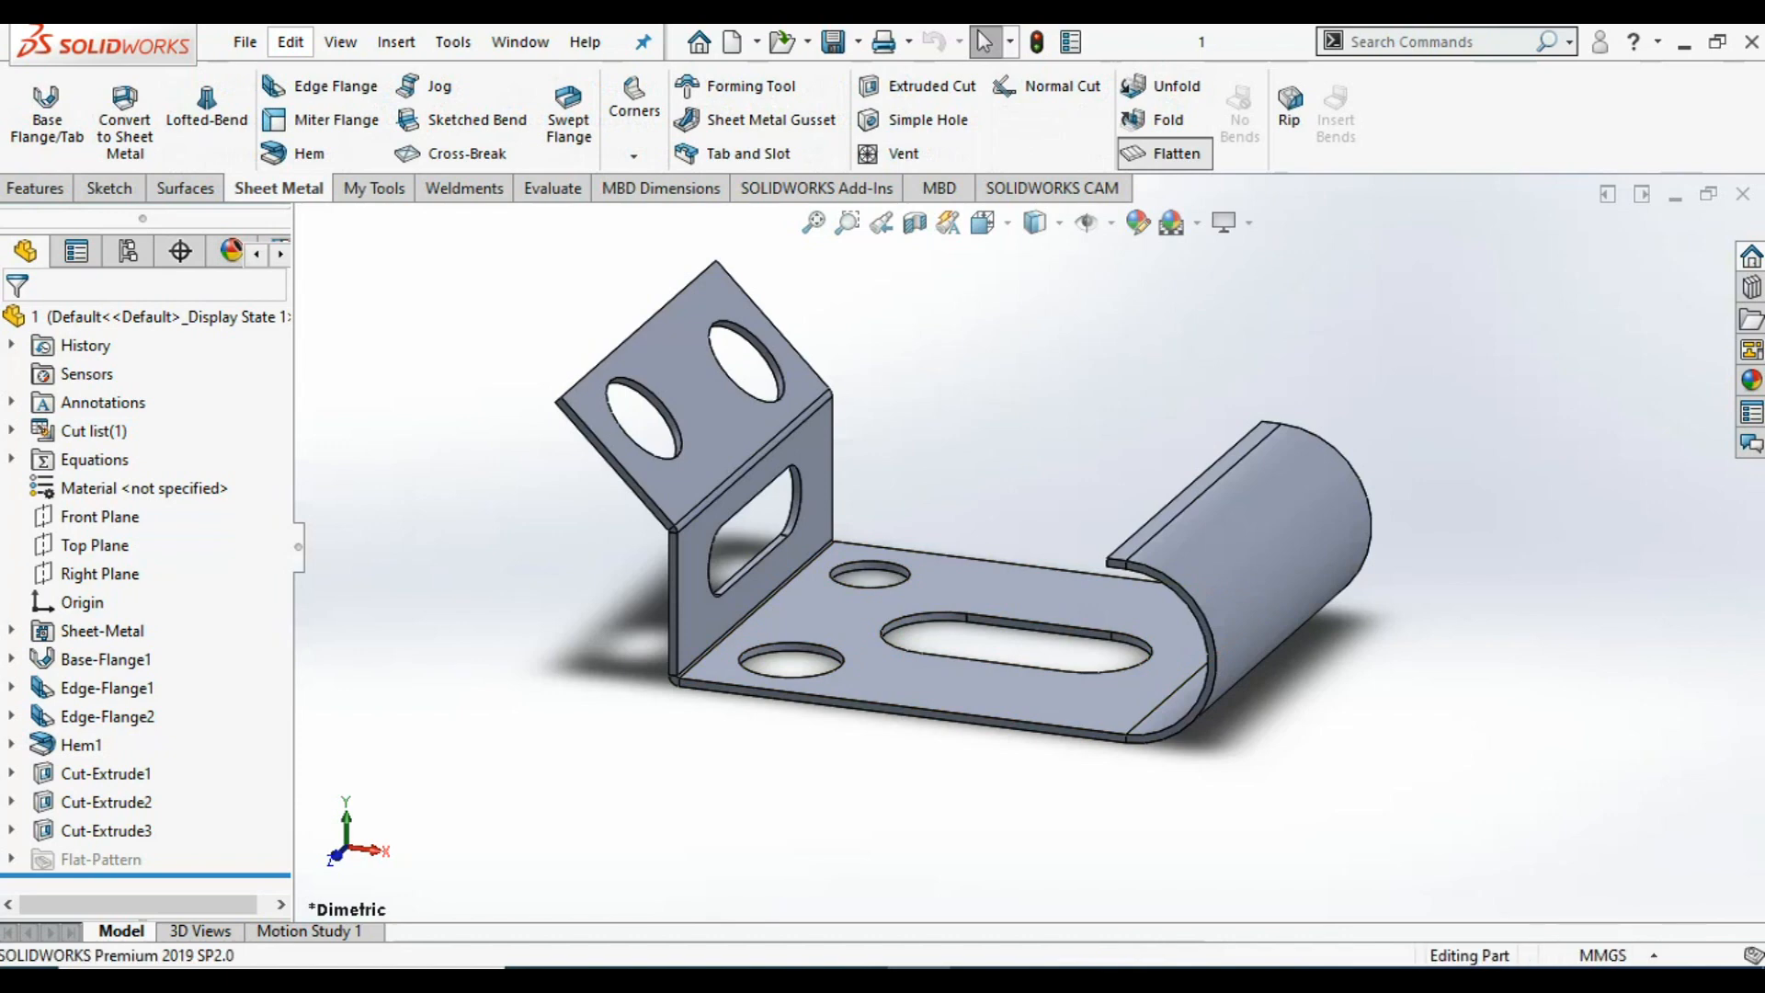
pyautogui.click(1165, 153)
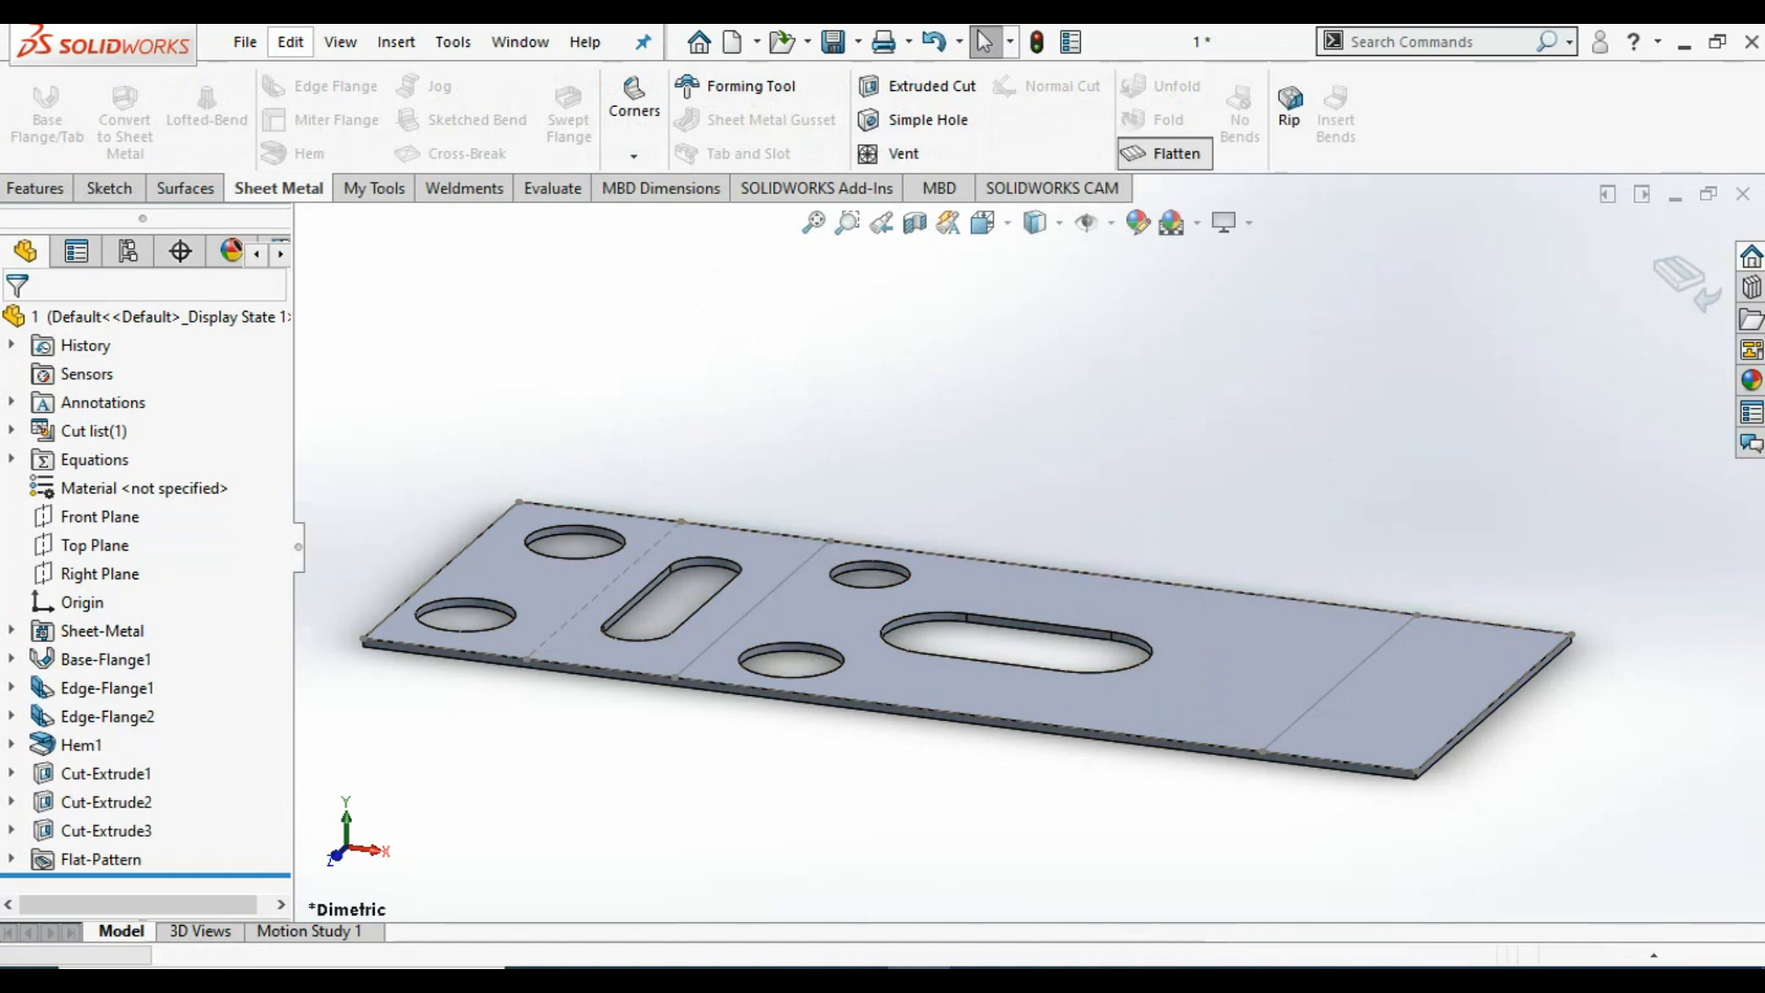
pyautogui.click(1164, 154)
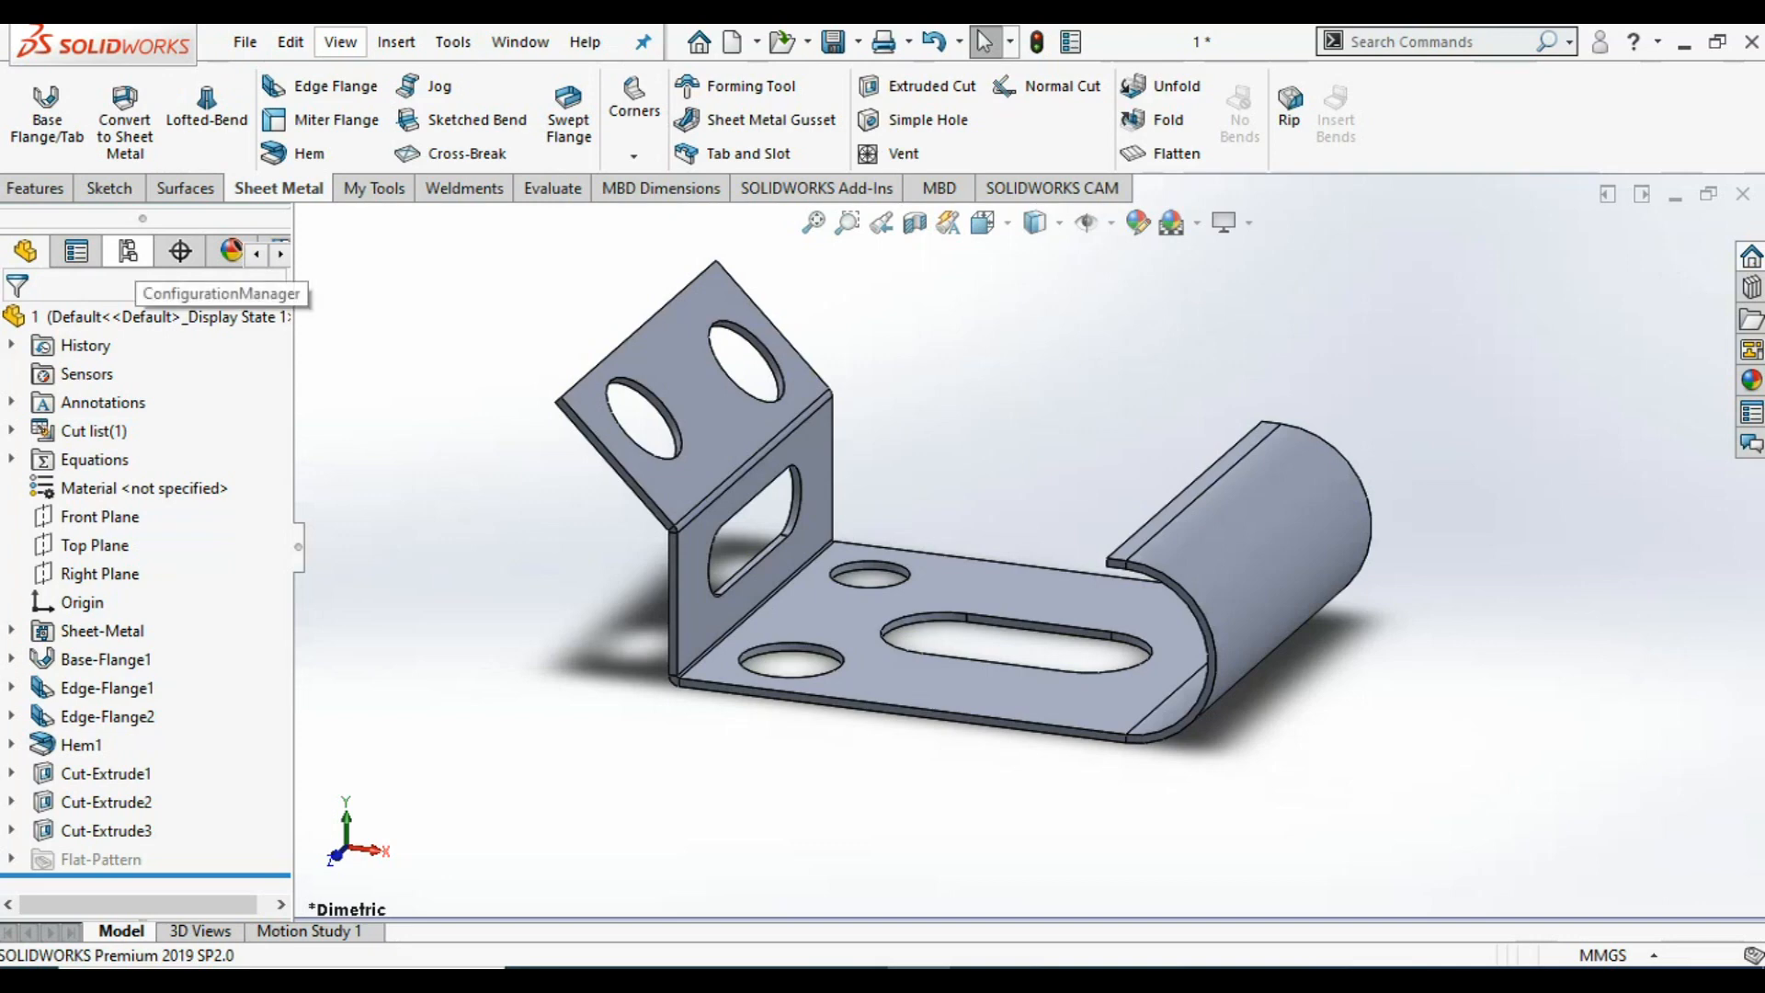
# - Add a configuration named flatten to the sheet-metal part and select it
pyautogui.click(128, 251)
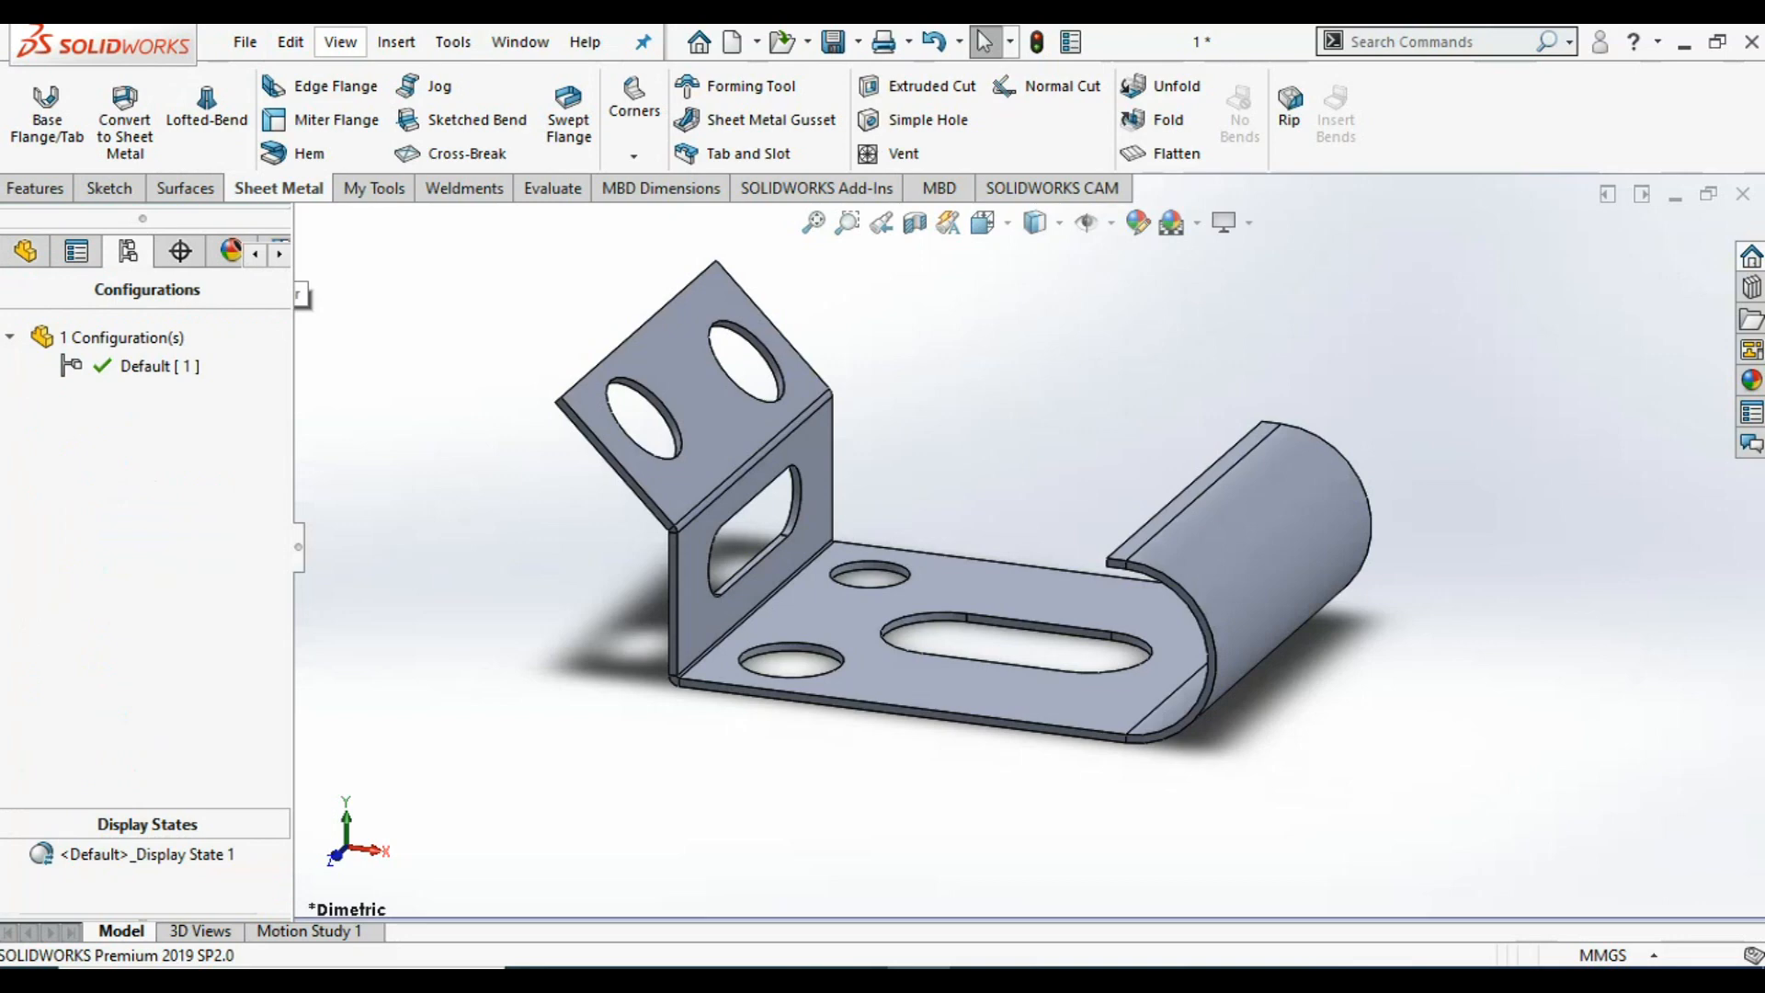
pyautogui.rightClick(152, 447)
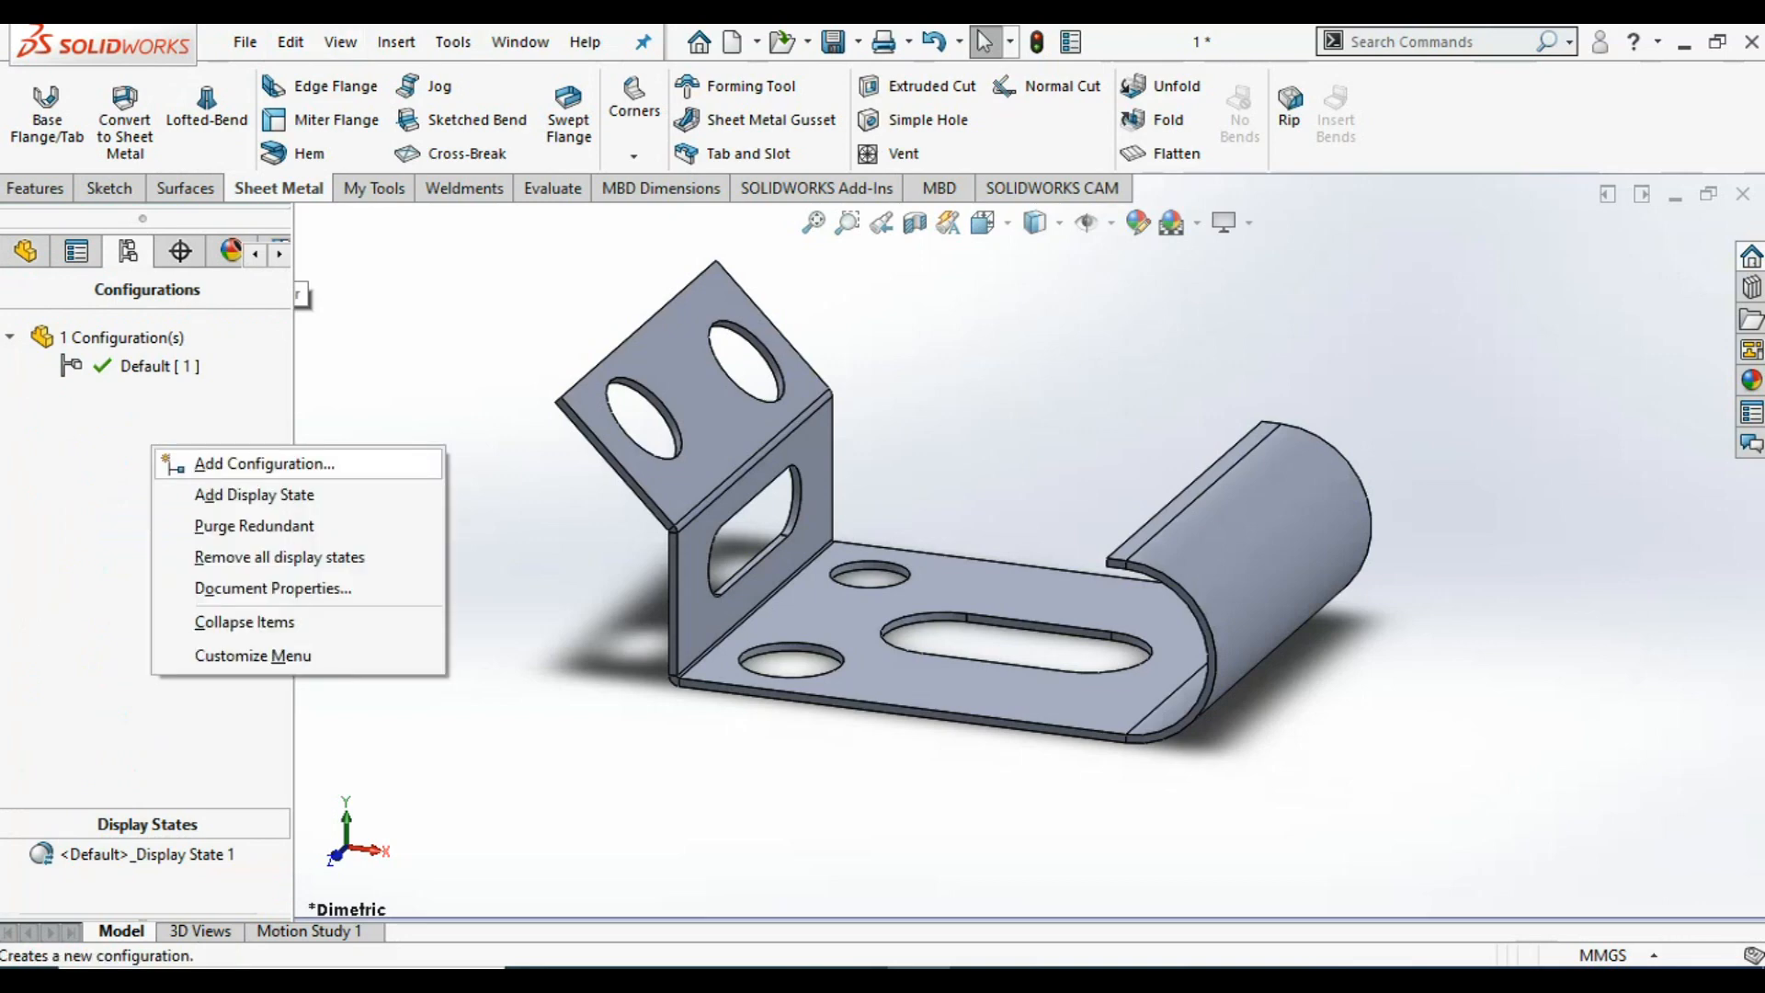
pyautogui.click(239, 463)
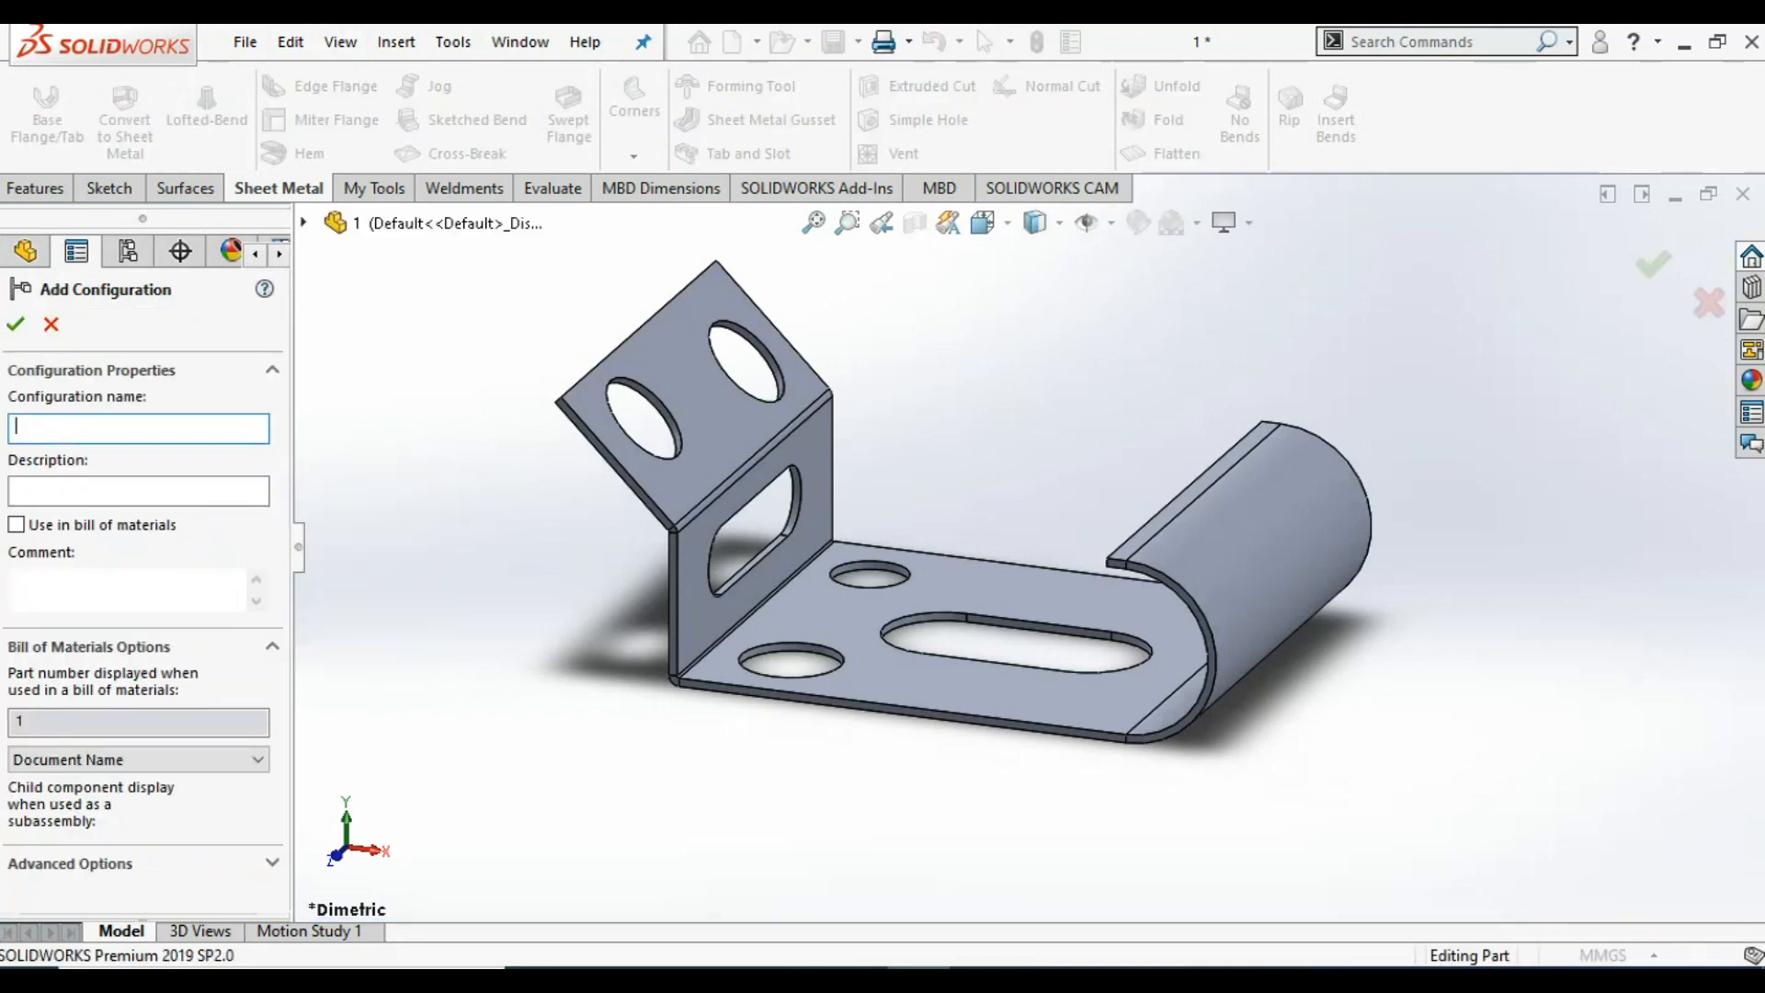
pyautogui.write('flatten')
pyautogui.click(16, 324)
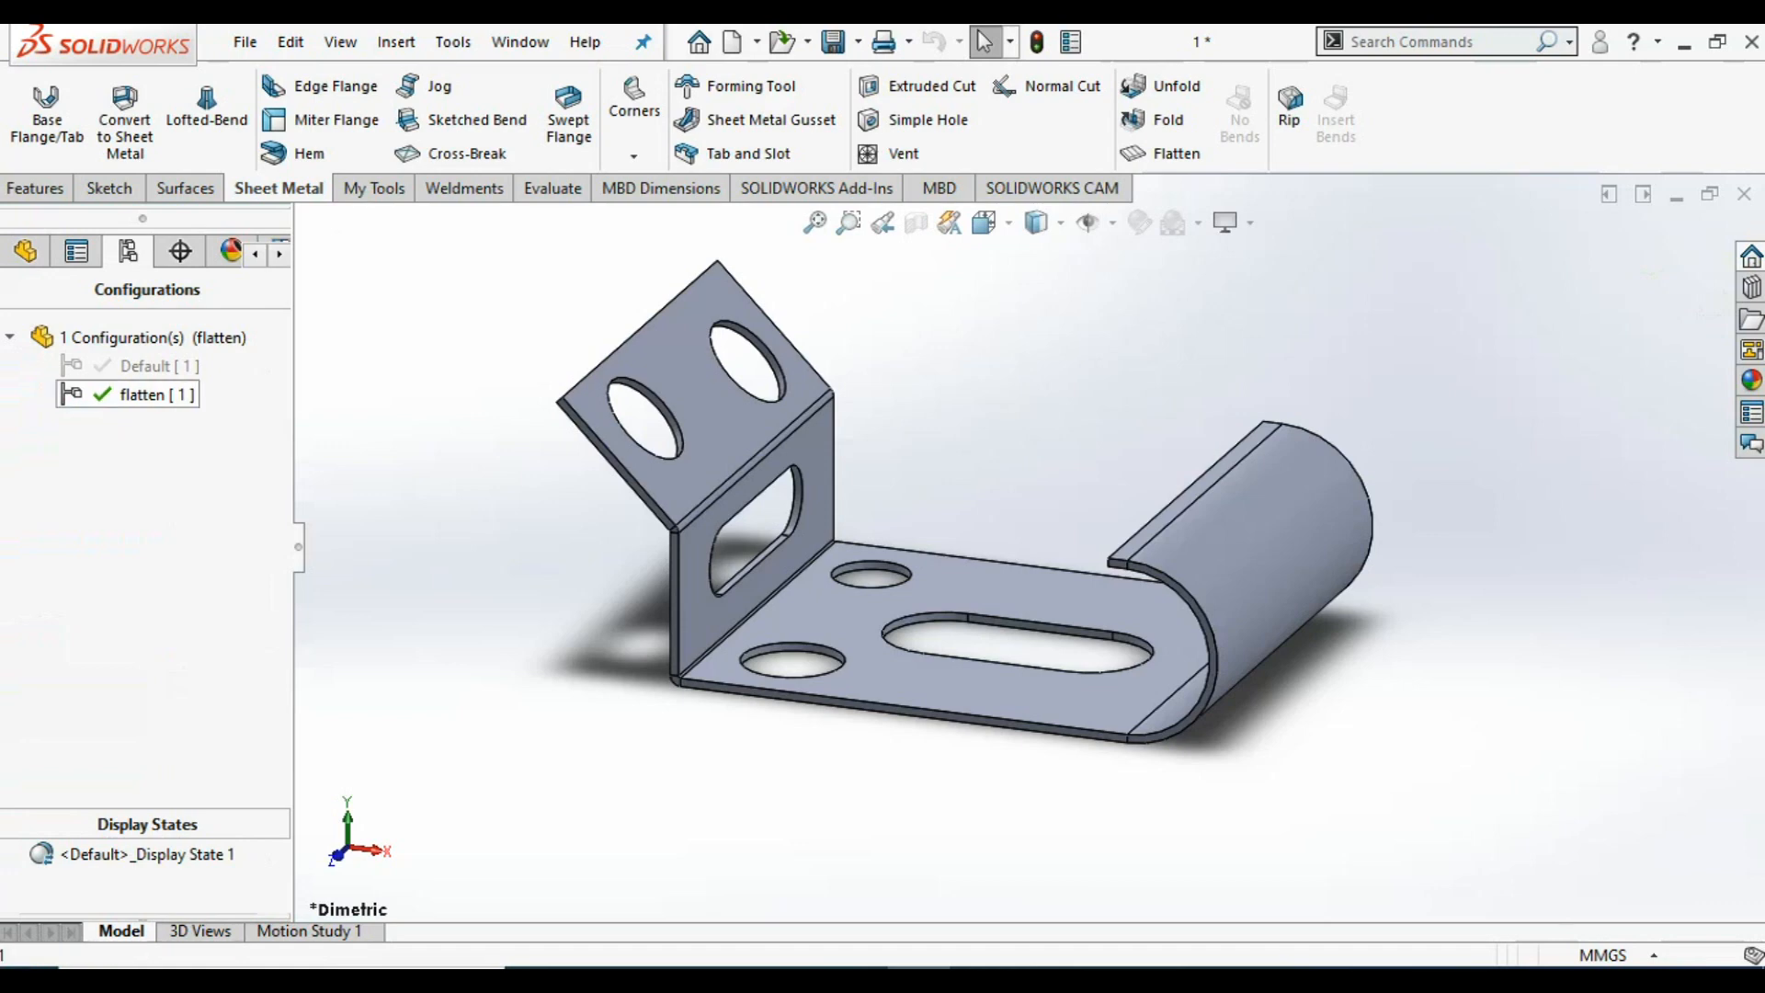
pyautogui.click(128, 394)
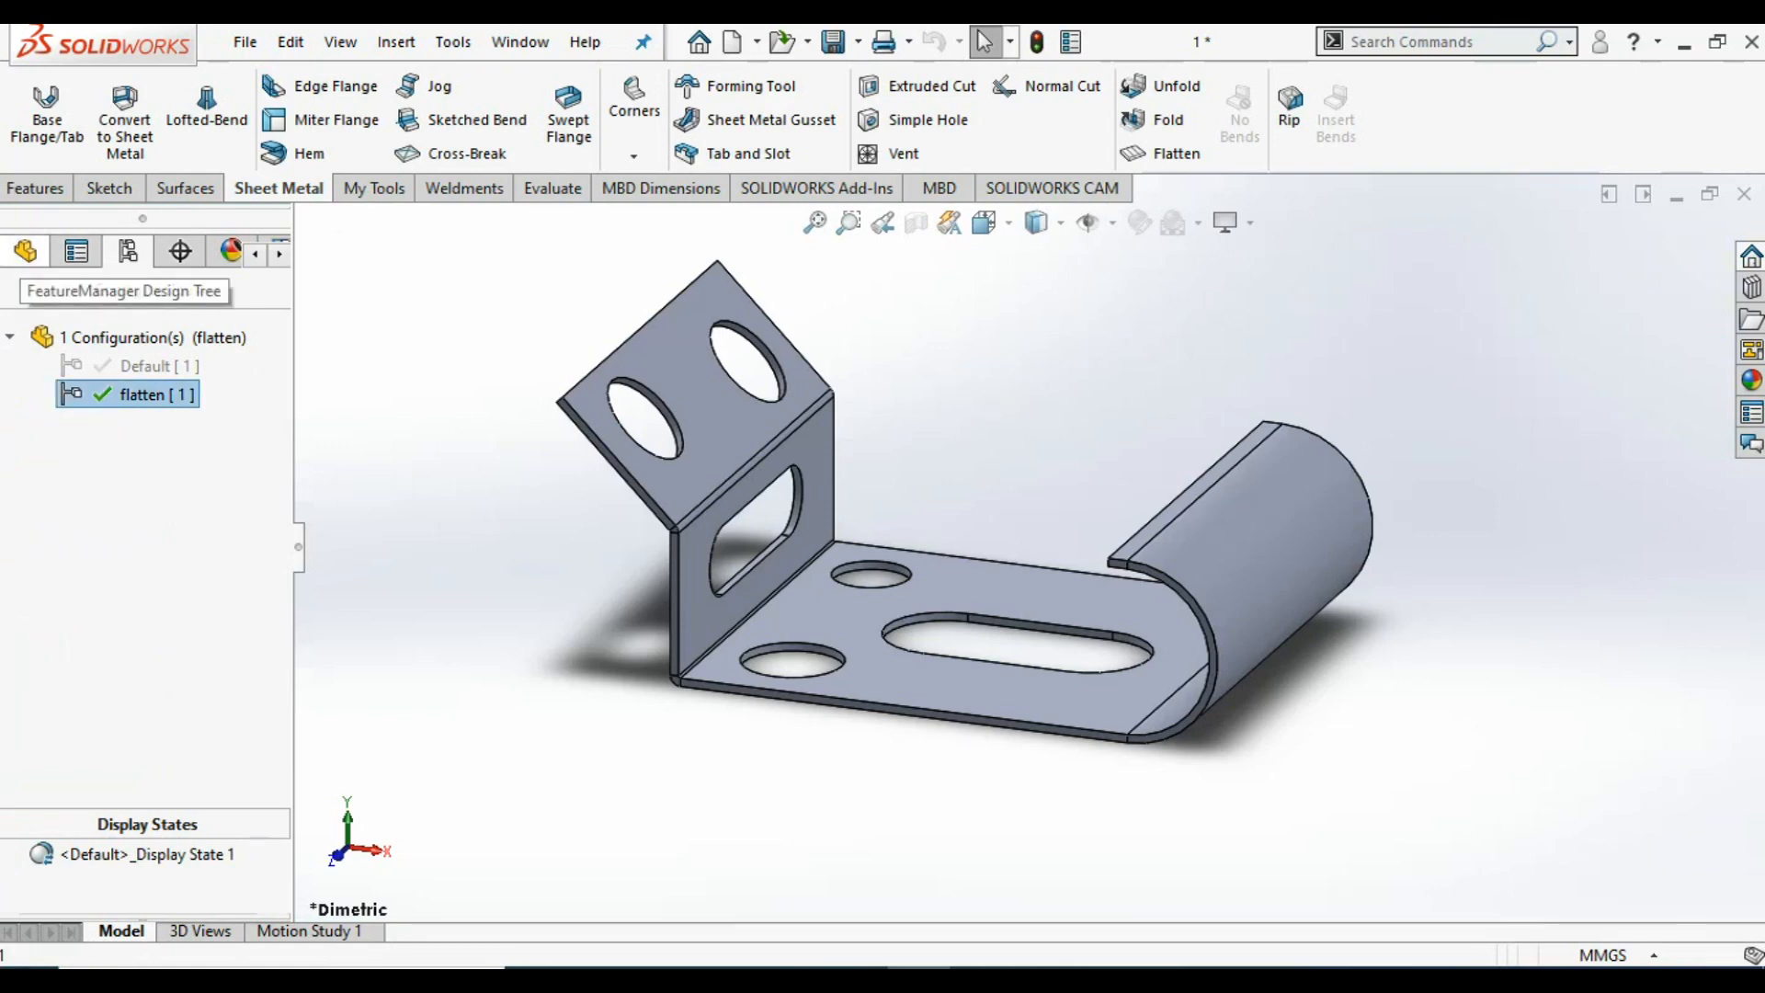
# - Unsuppress Flat-Pattern1 in the flatten configuration and save the part
pyautogui.click(25, 251)
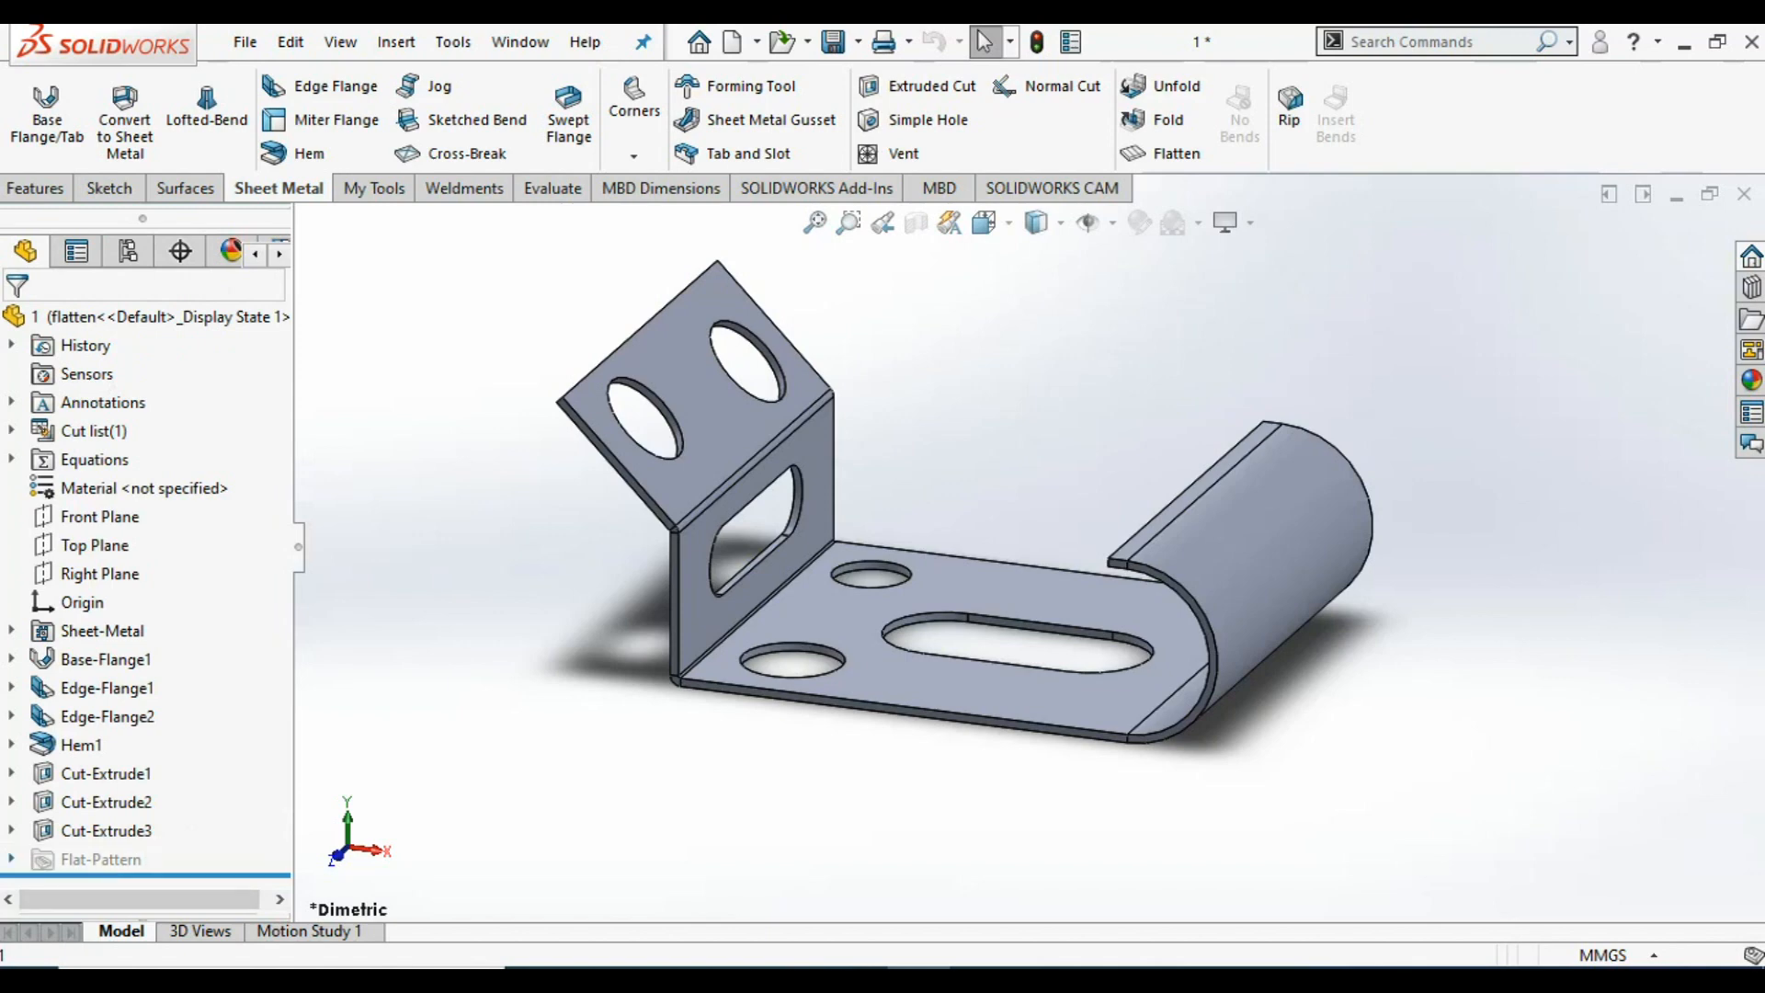
pyautogui.click(11, 858)
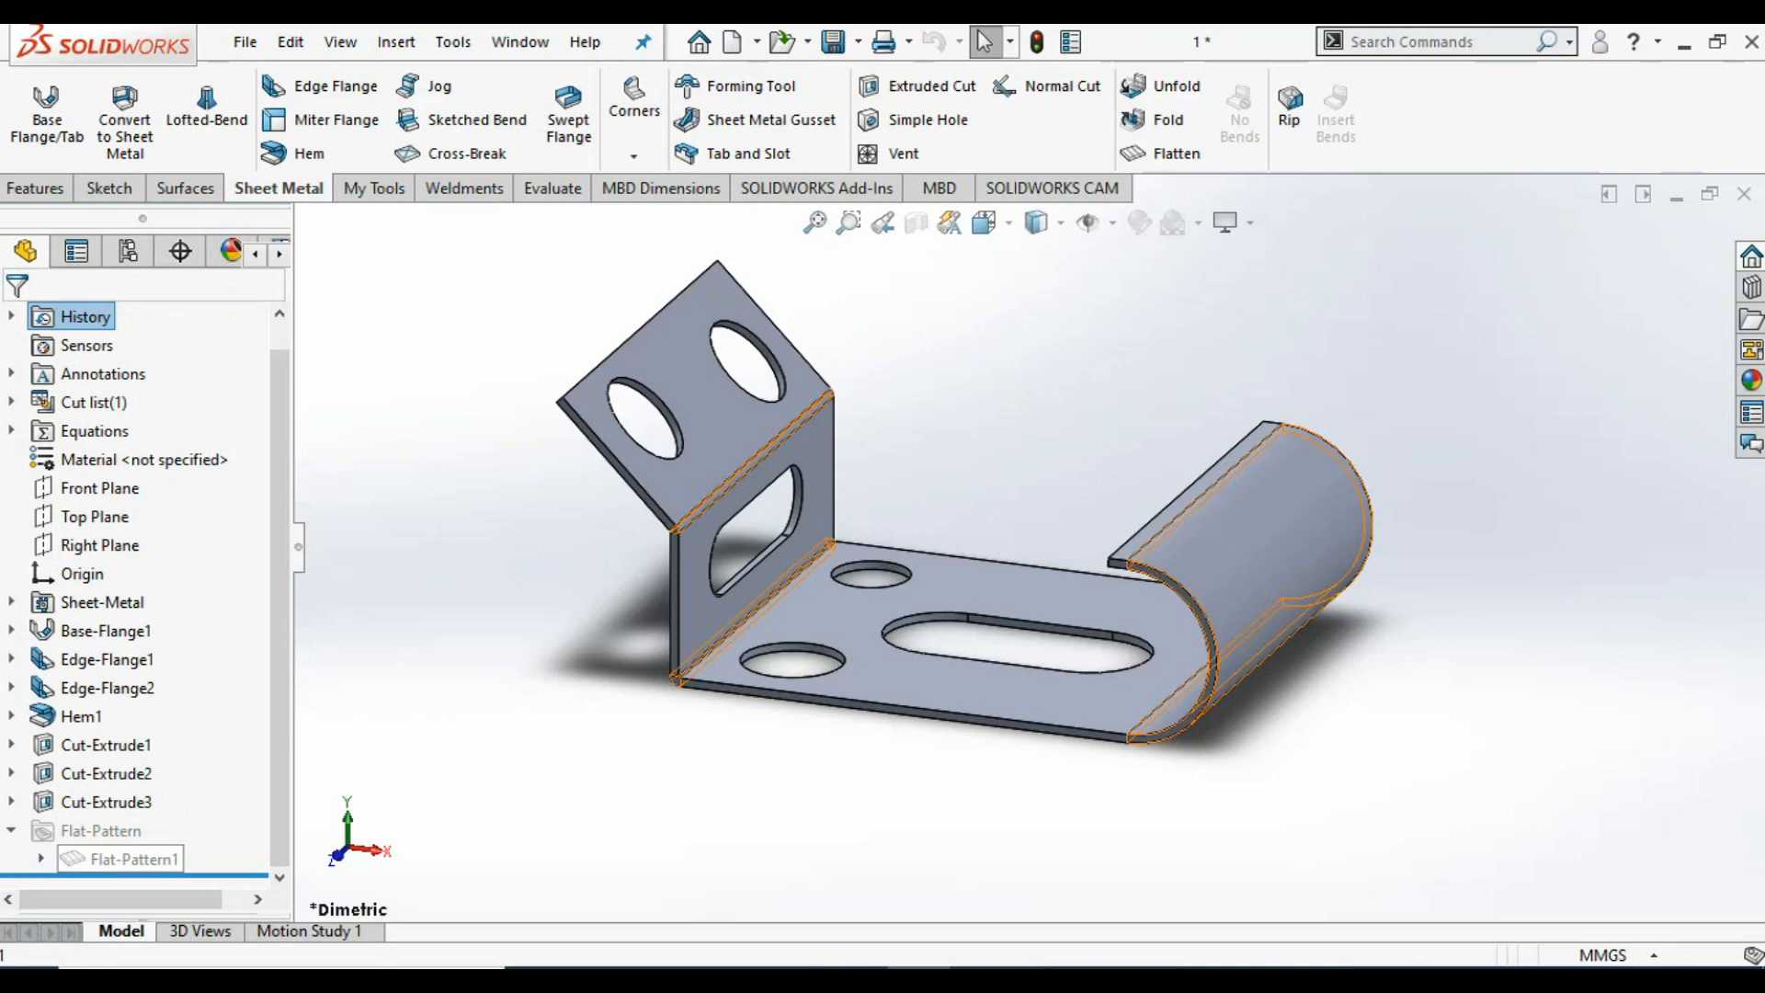
pyautogui.rightClick(119, 859)
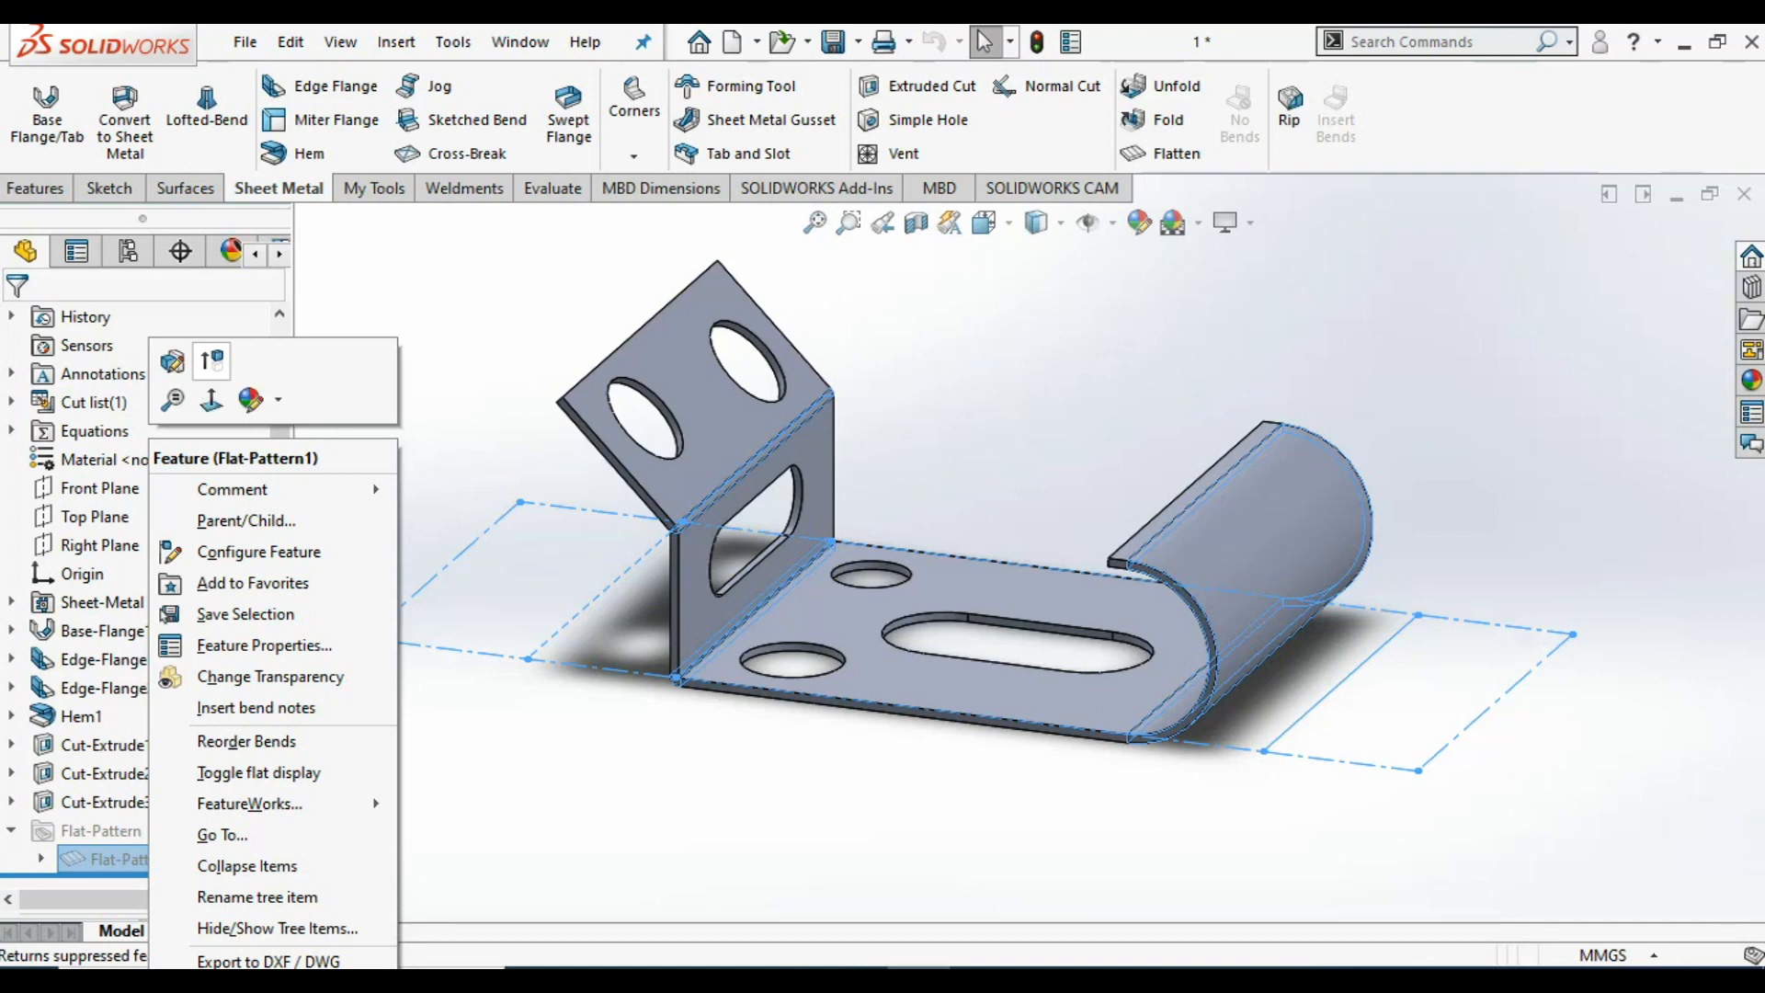
pyautogui.click(210, 360)
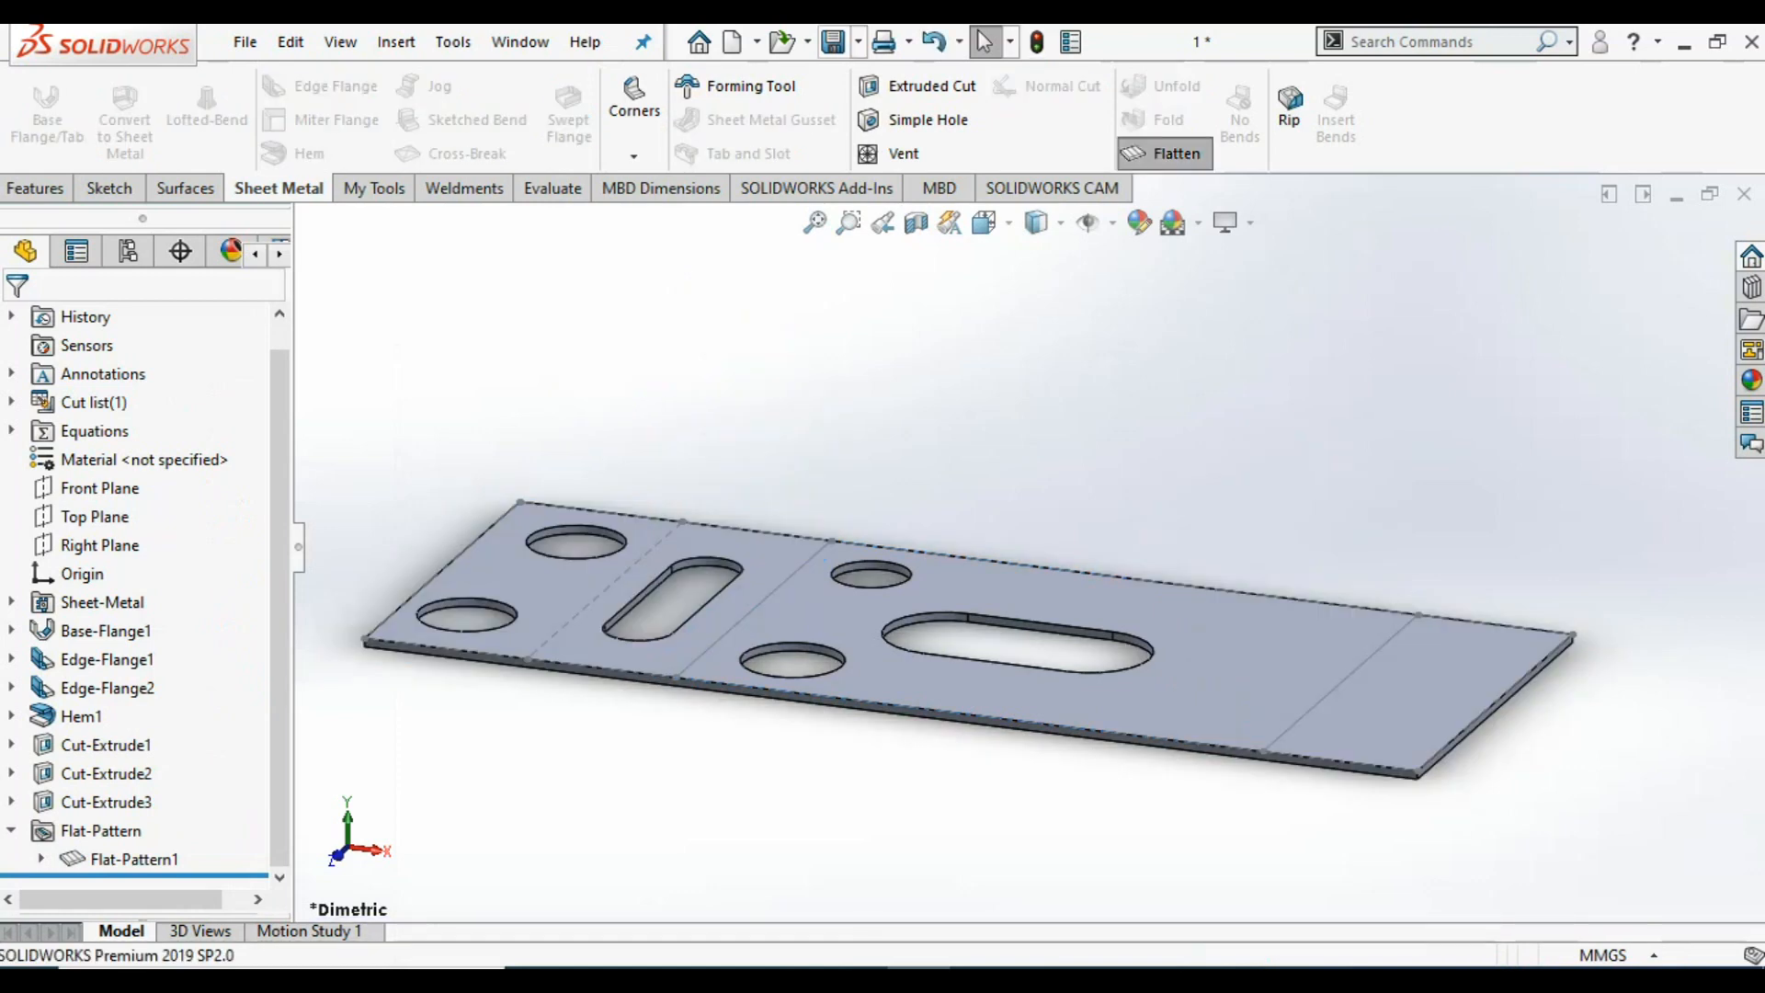
pyautogui.click(833, 41)
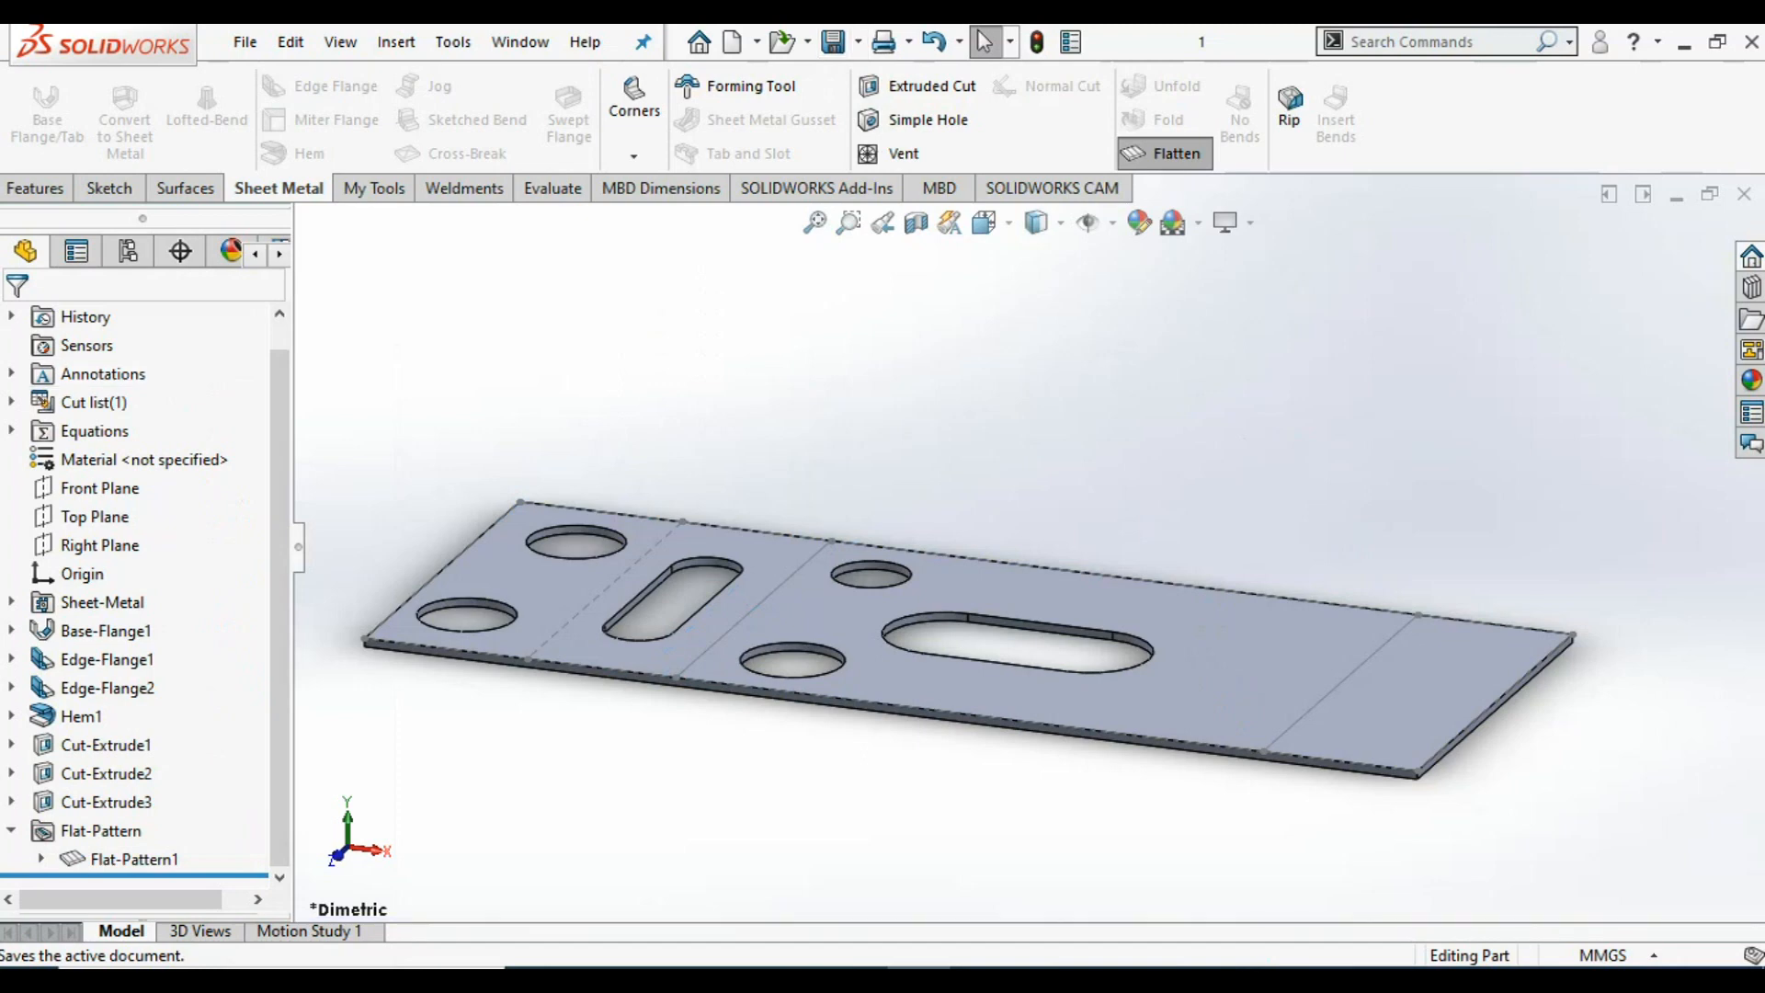
# - Activate the bracket part's Default configuration and make a new assembly from the part, inserting it in that configuration
pyautogui.click(128, 251)
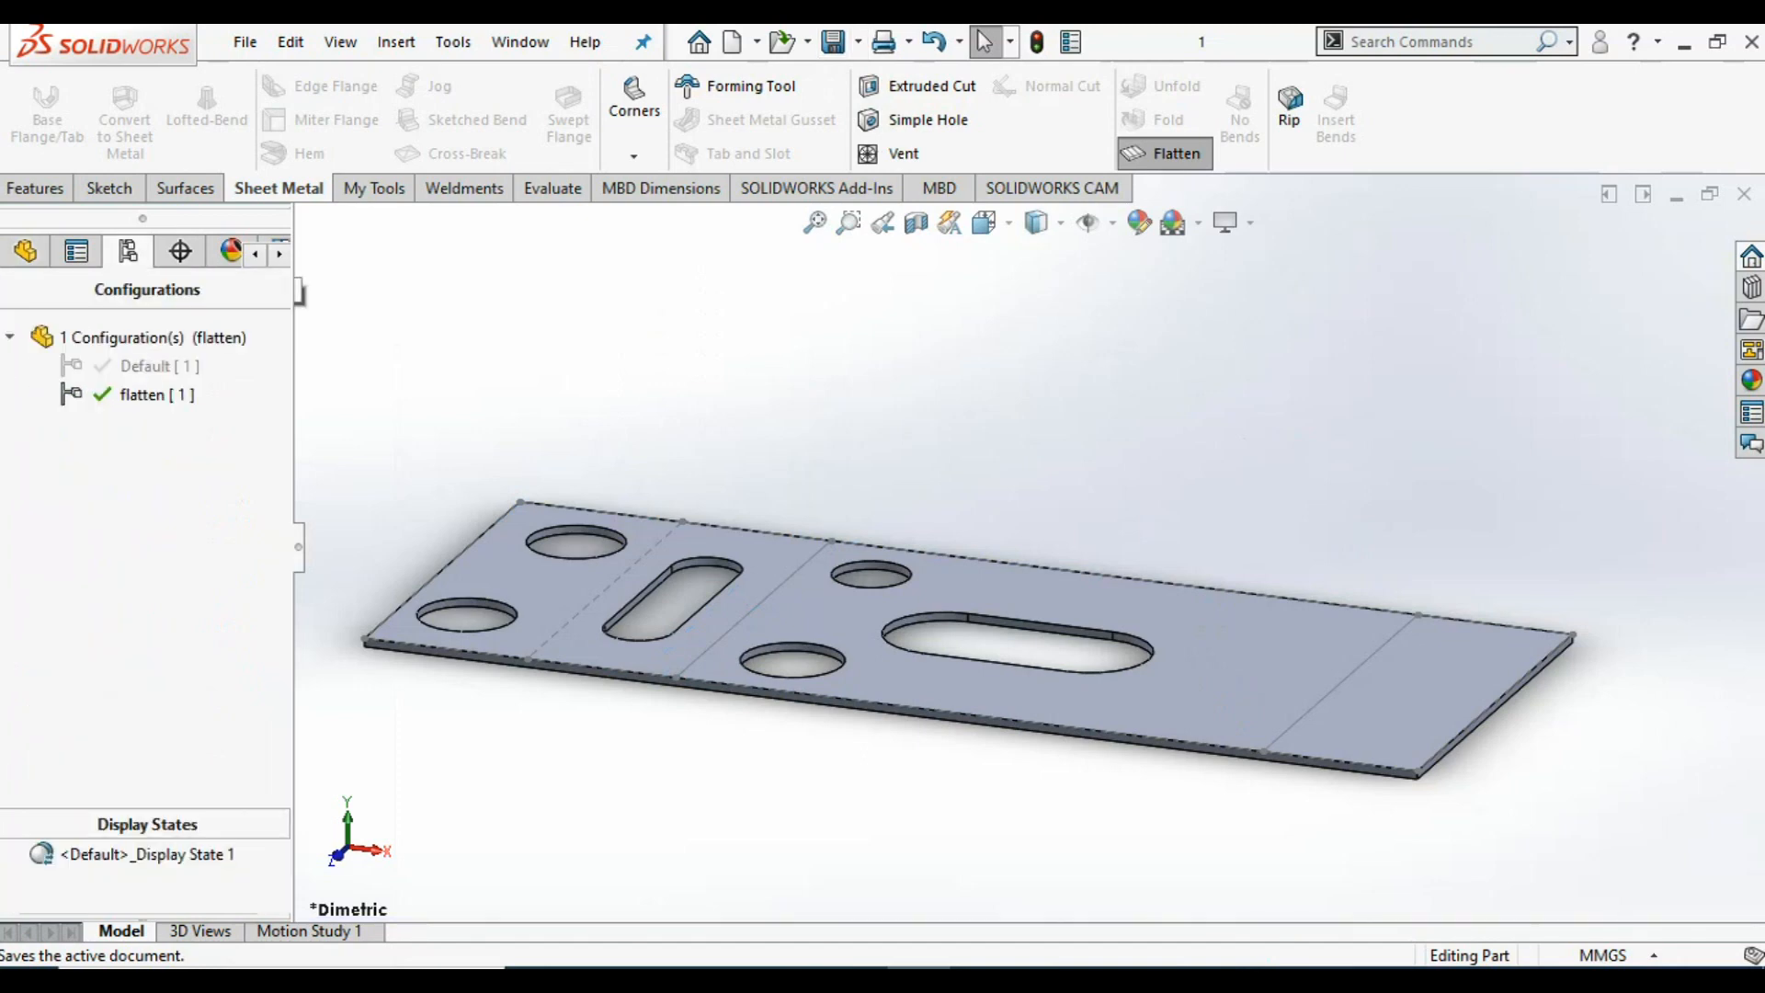
pyautogui.doubleClick(130, 366)
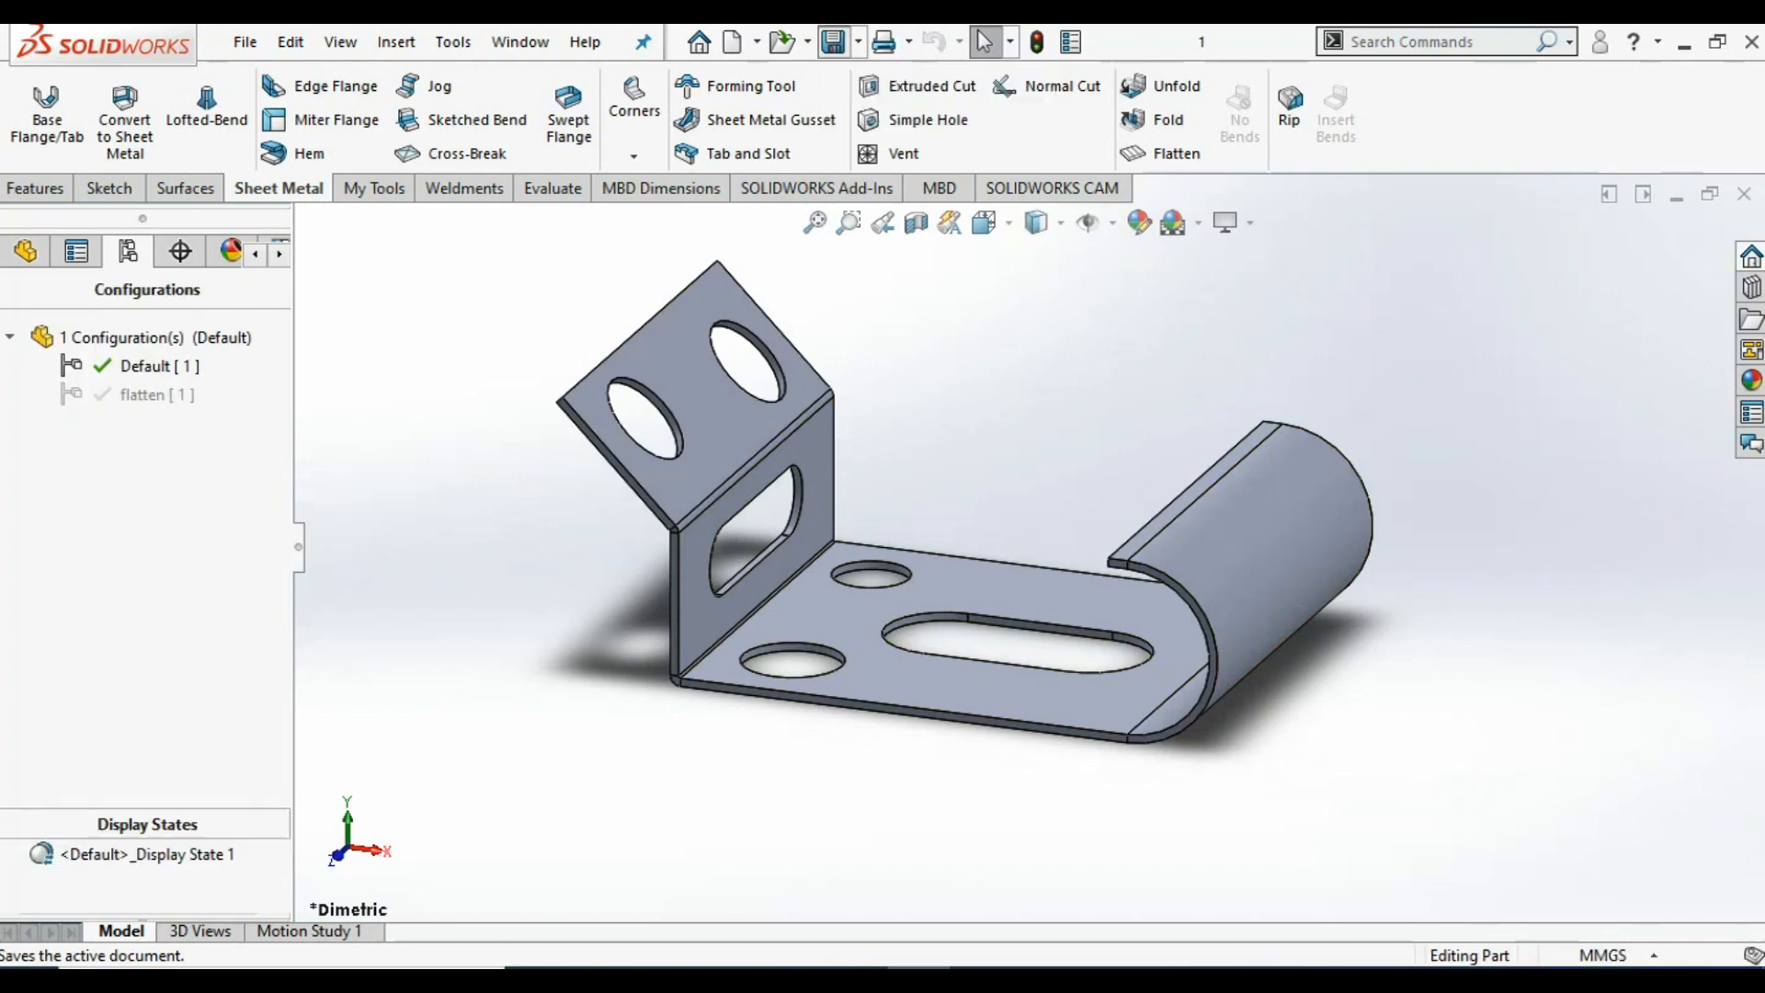
pyautogui.click(756, 42)
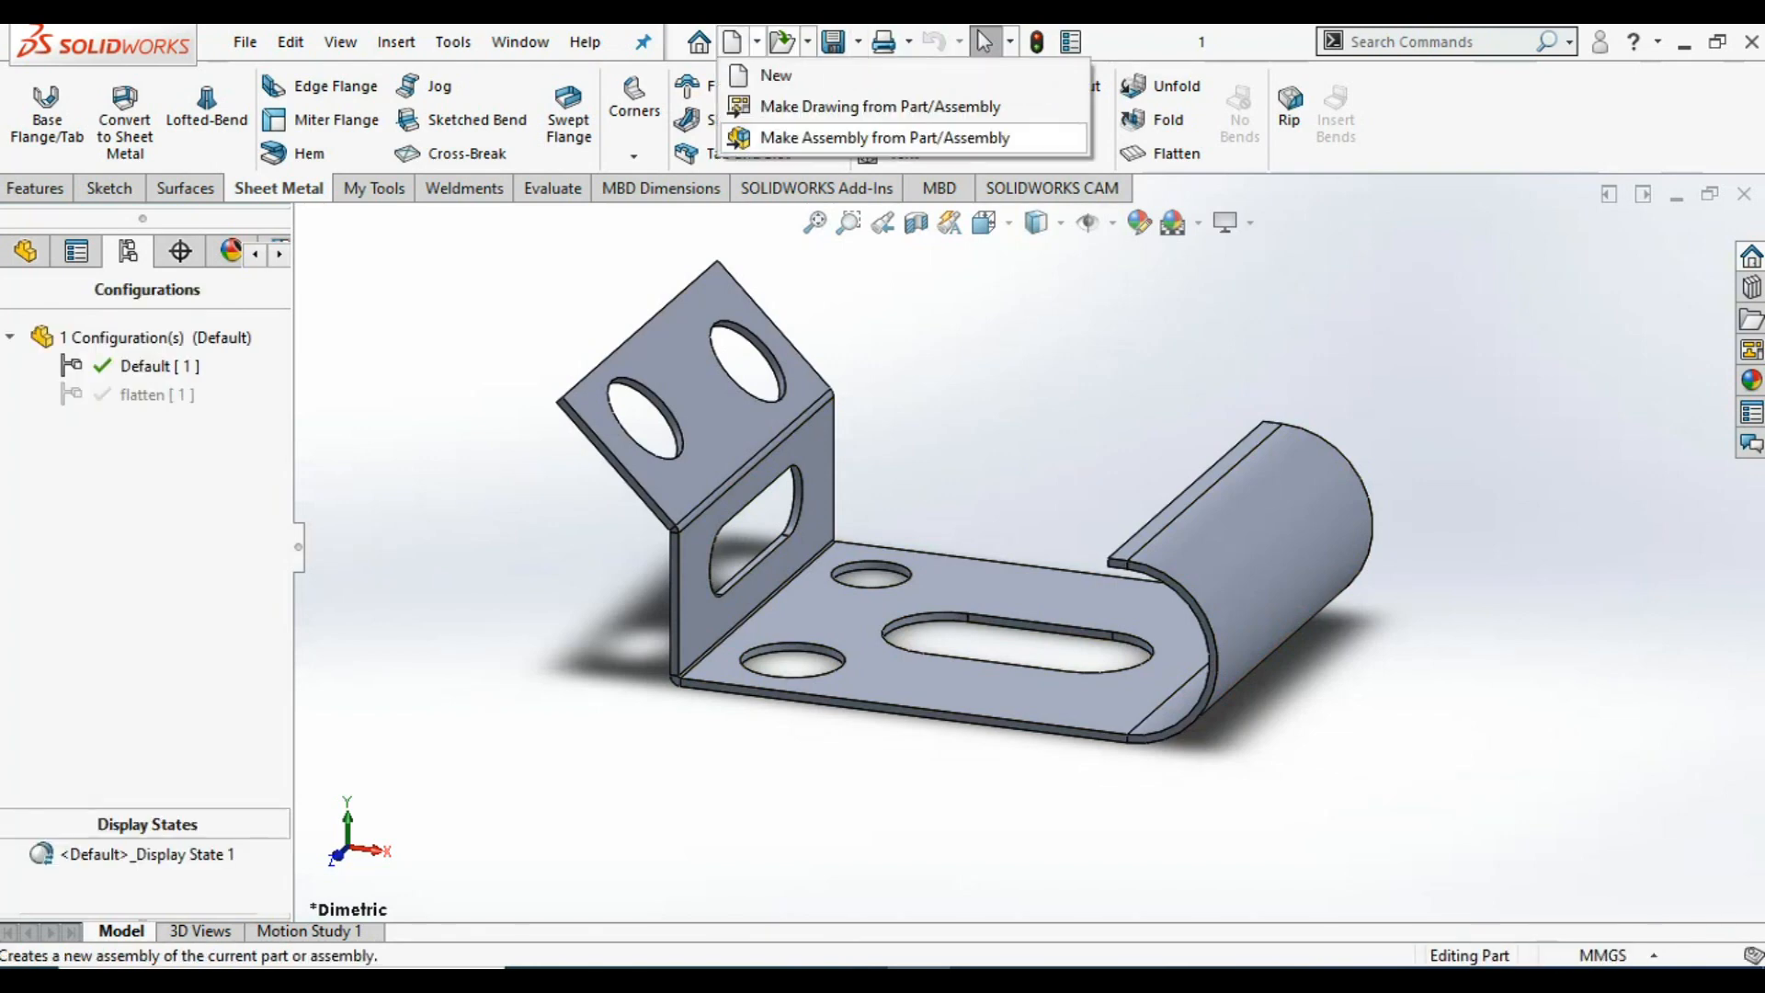
pyautogui.click(884, 137)
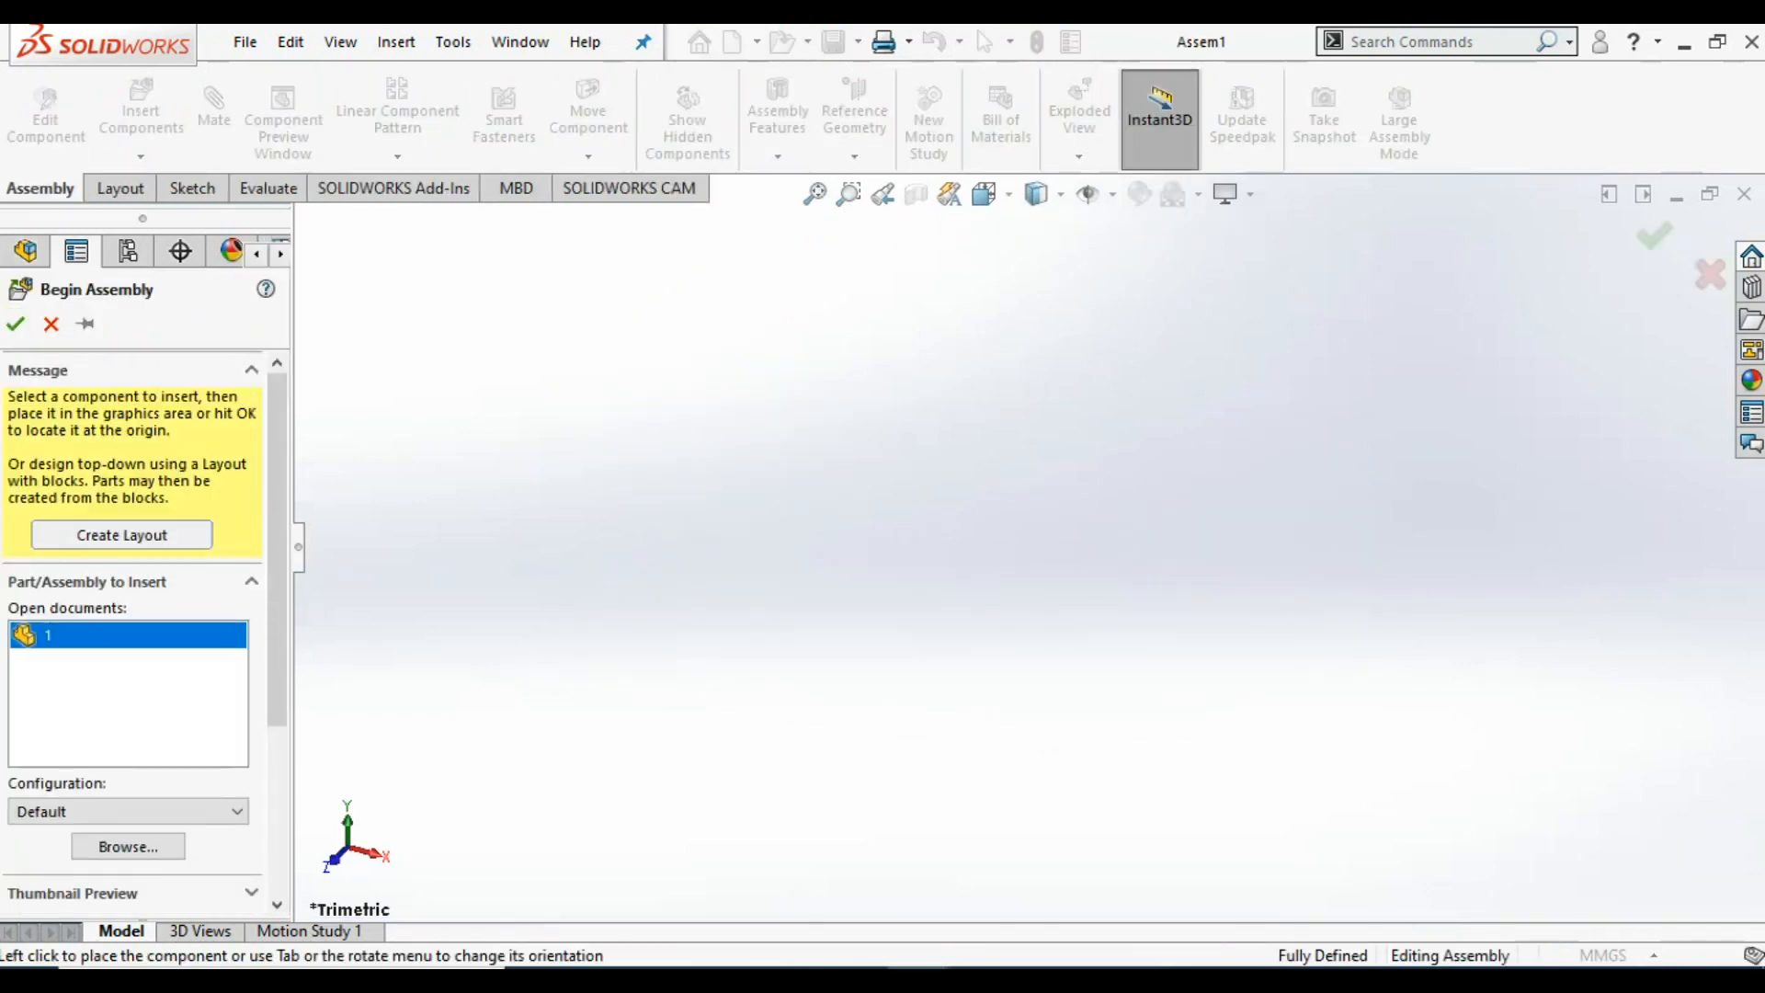
pyautogui.press('Return')
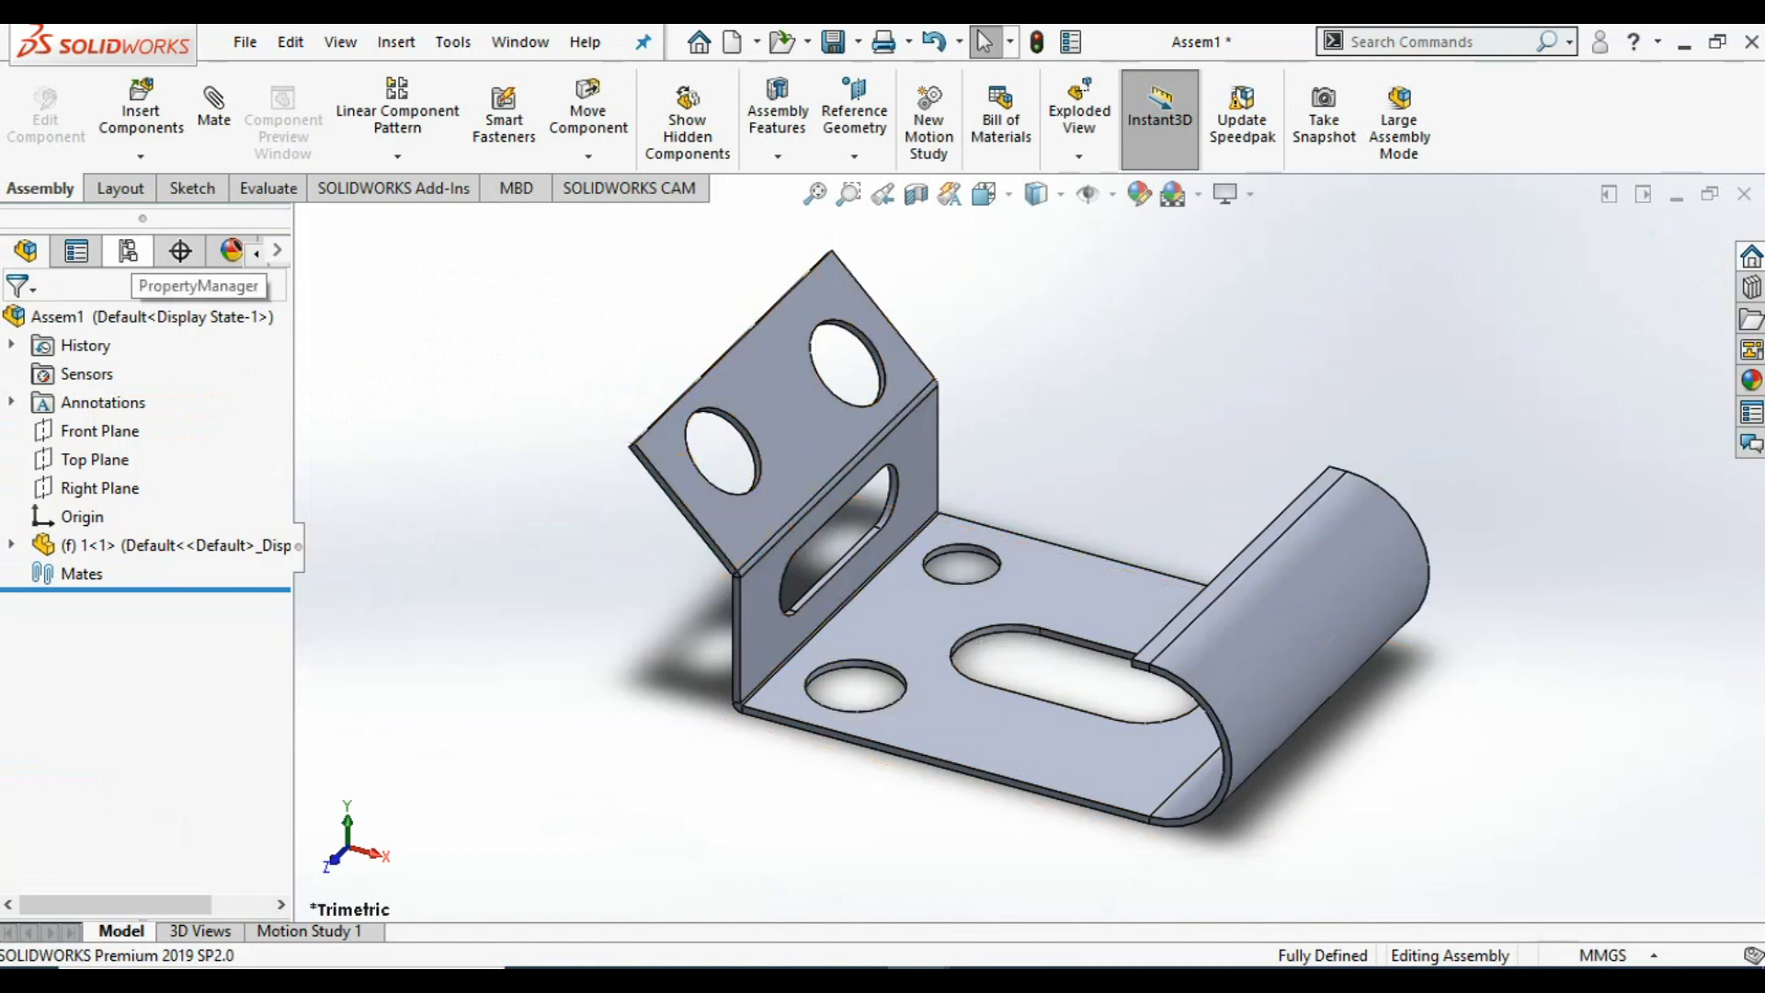
# - Add a configuration named flatten to the assembly and select it
pyautogui.click(128, 250)
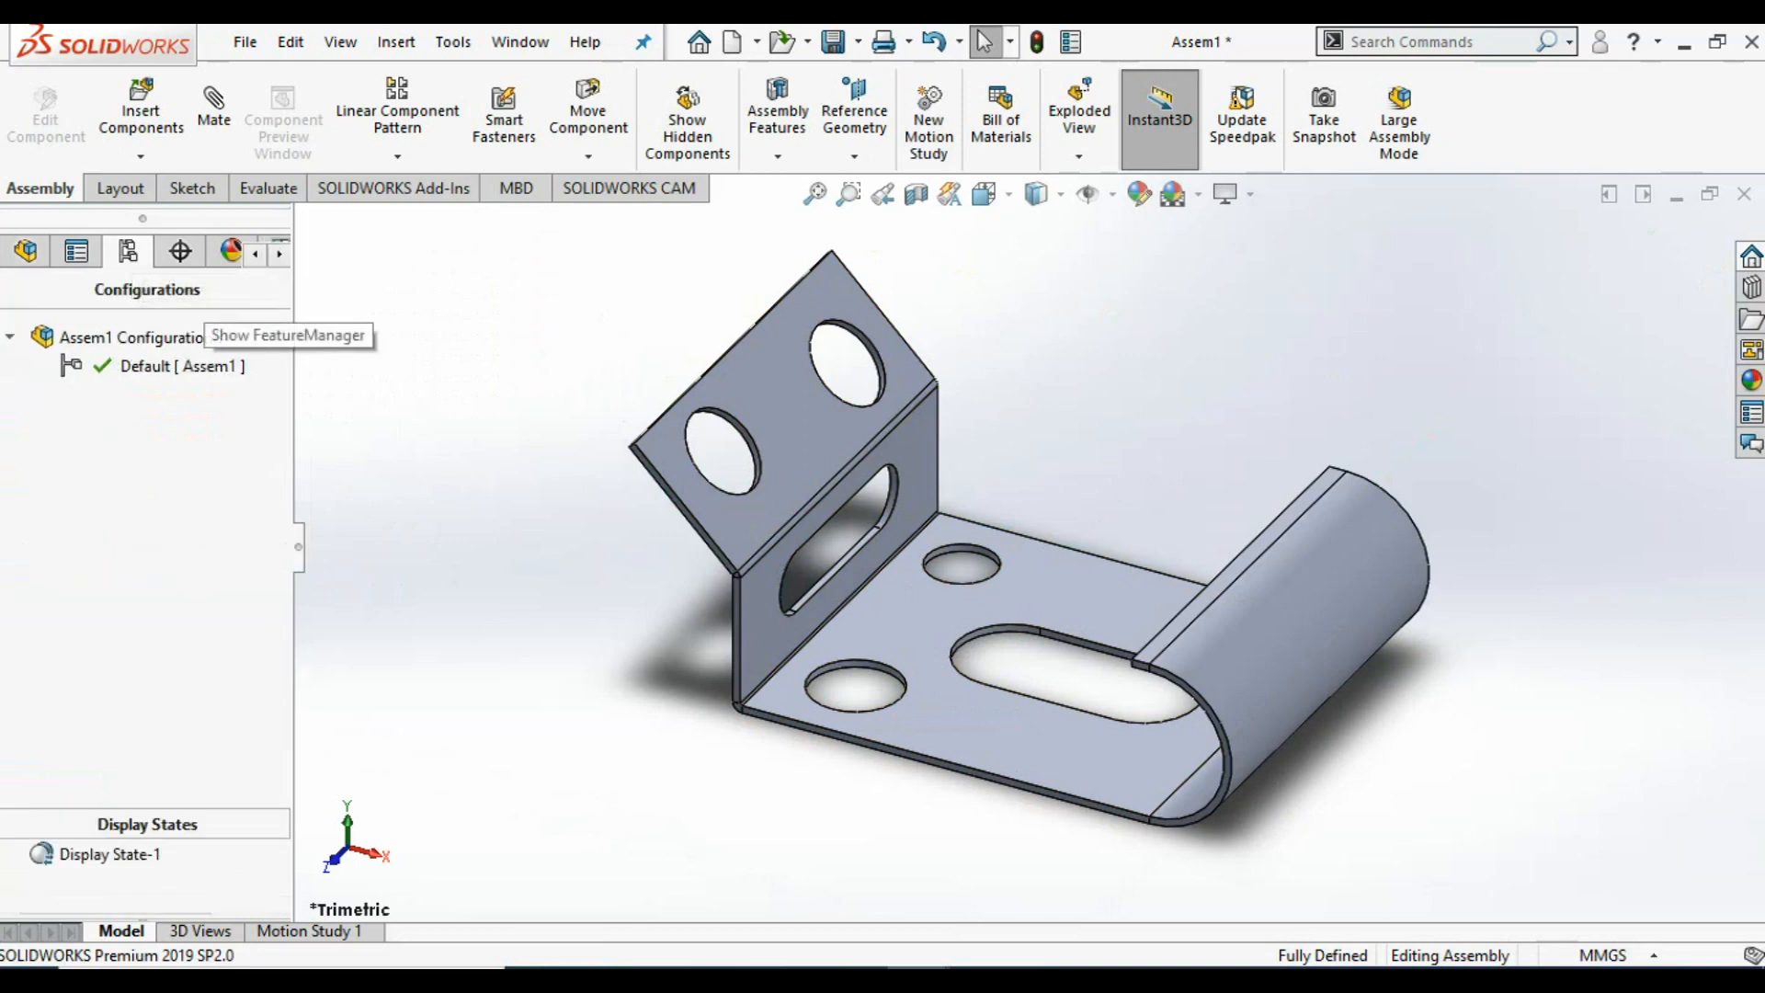
pyautogui.rightClick(163, 467)
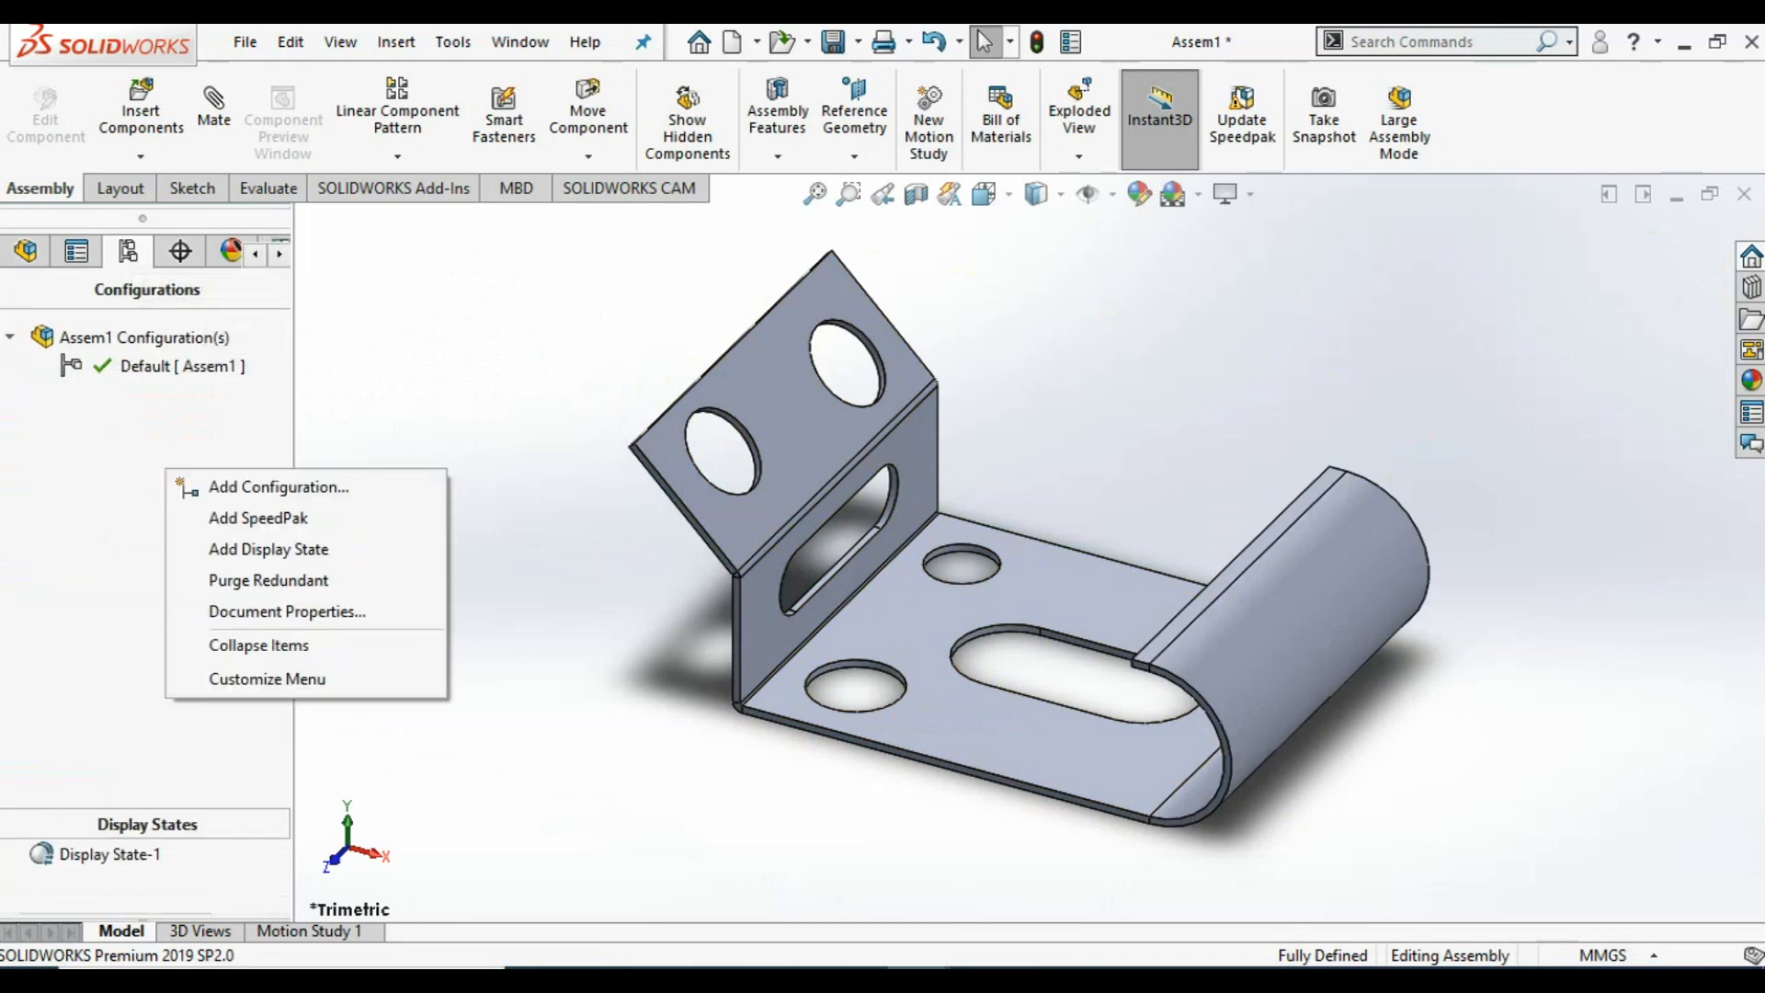
pyautogui.click(230, 487)
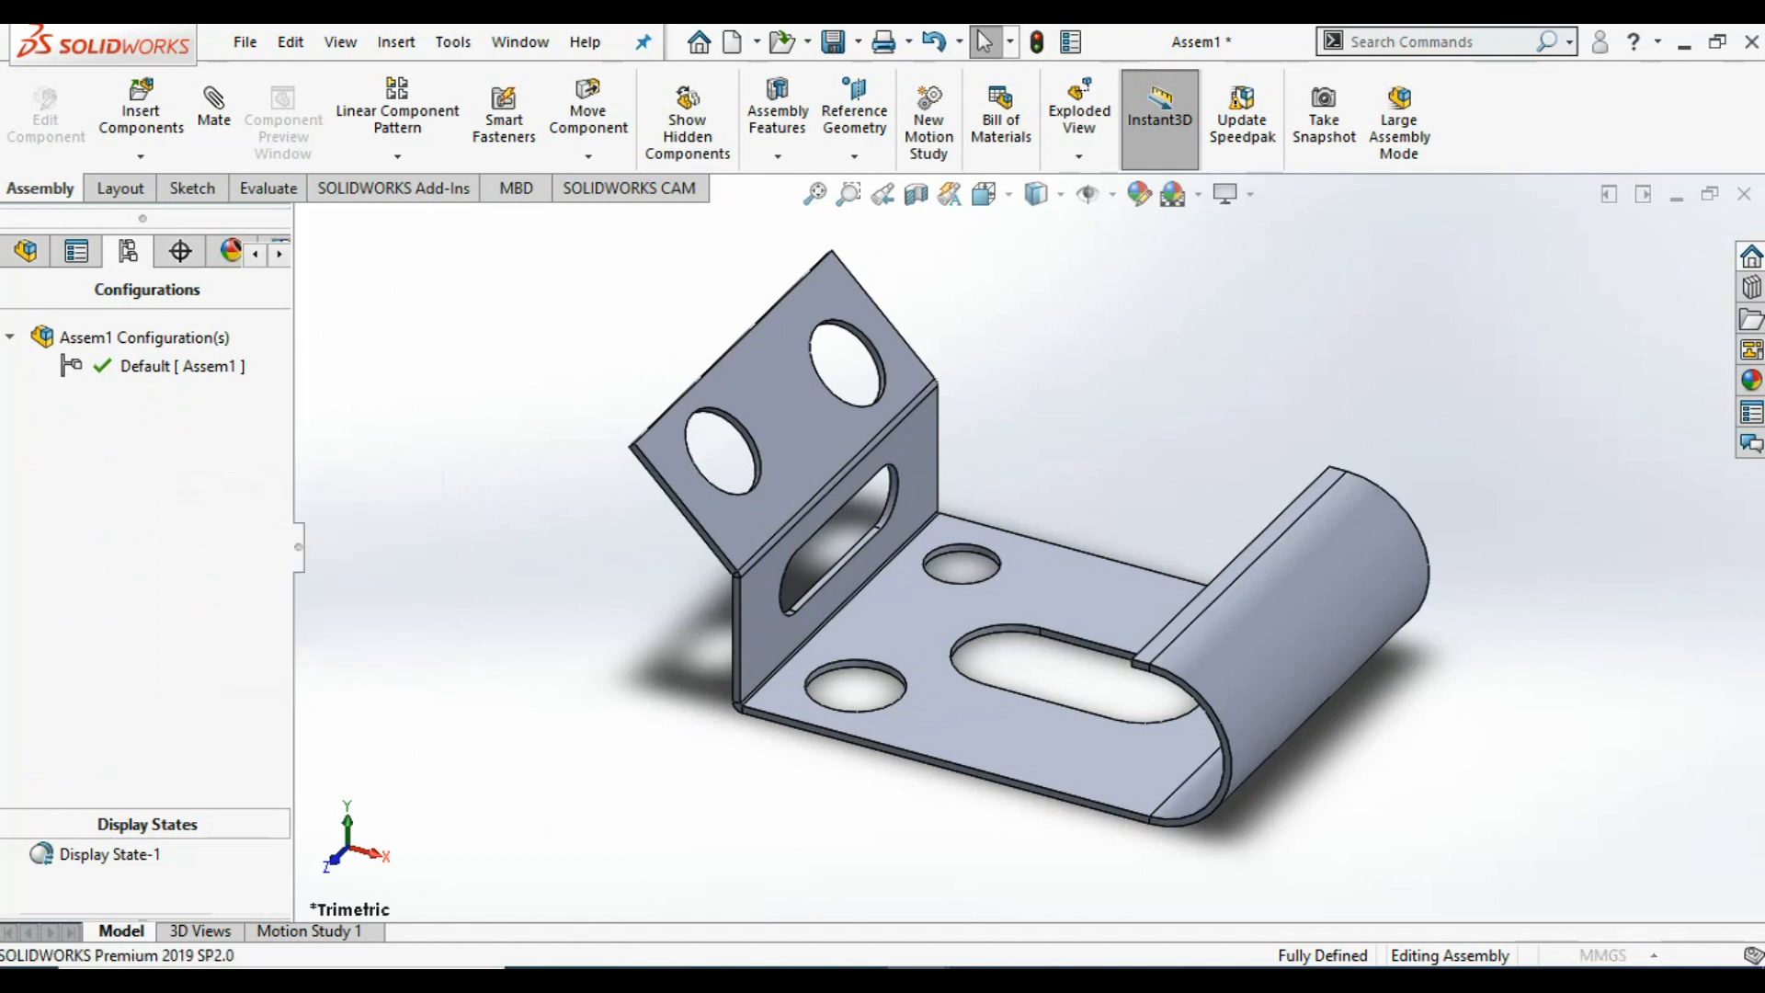
pyautogui.write('f')
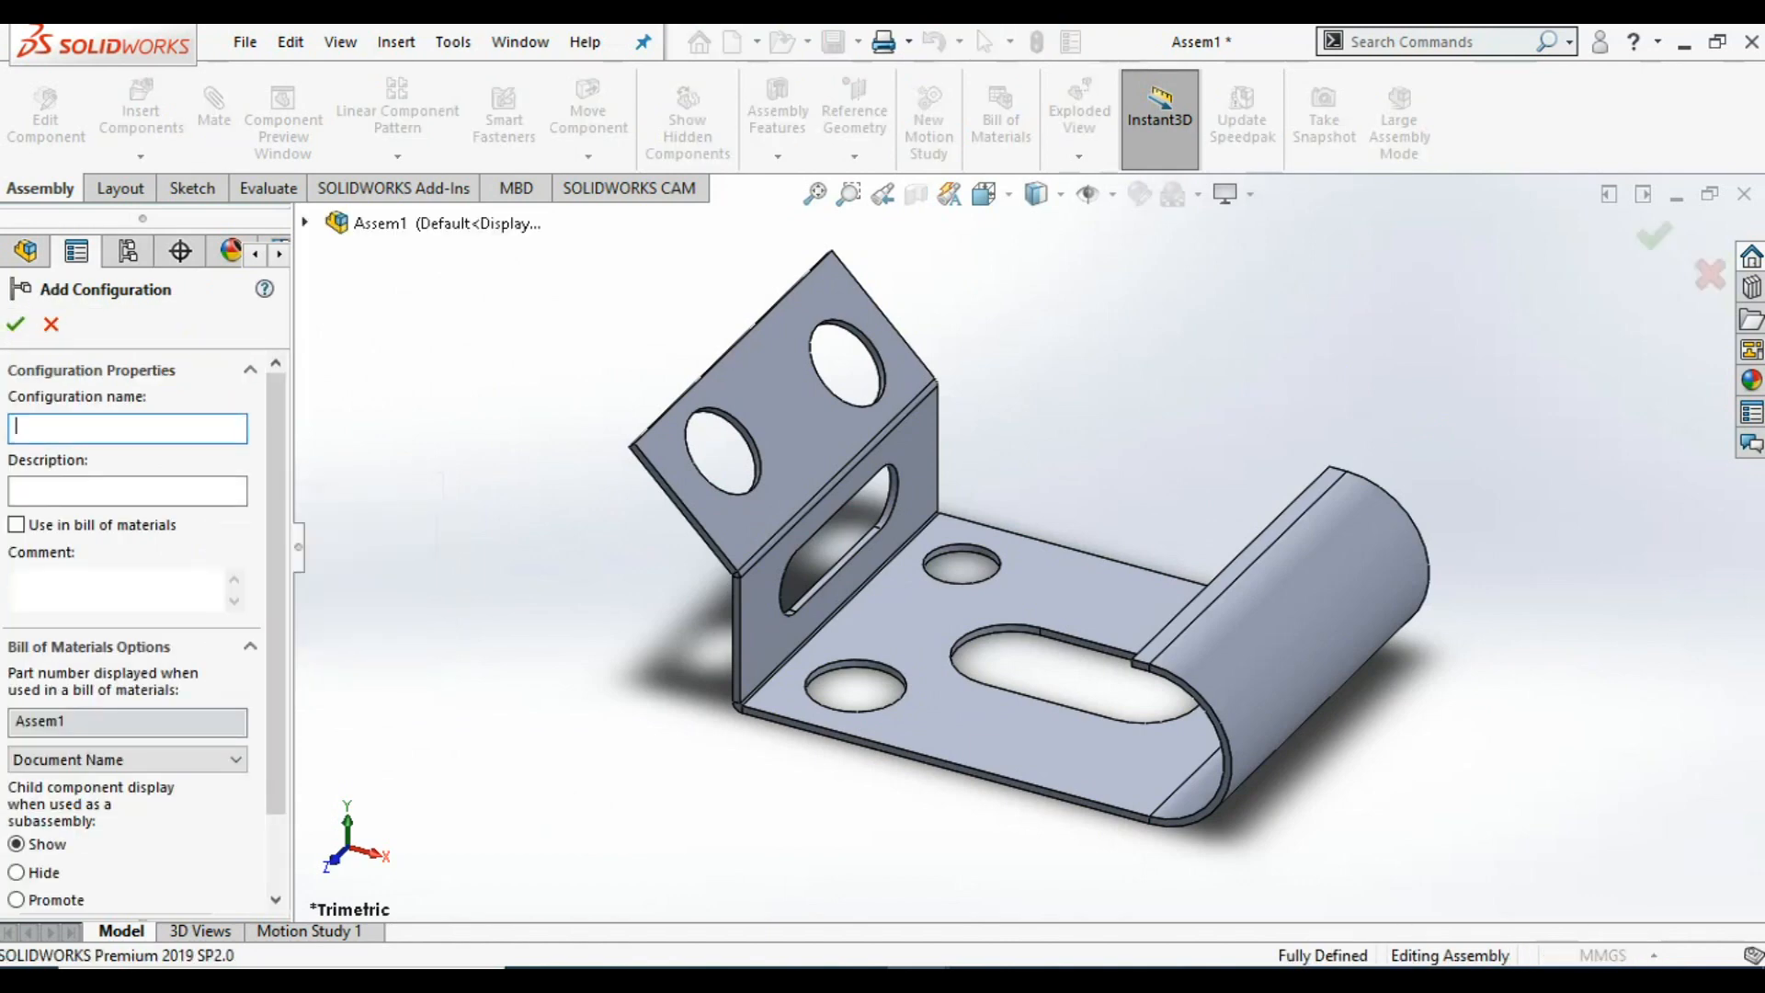
pyautogui.write('latt')
pyautogui.moveTo(917, 967)
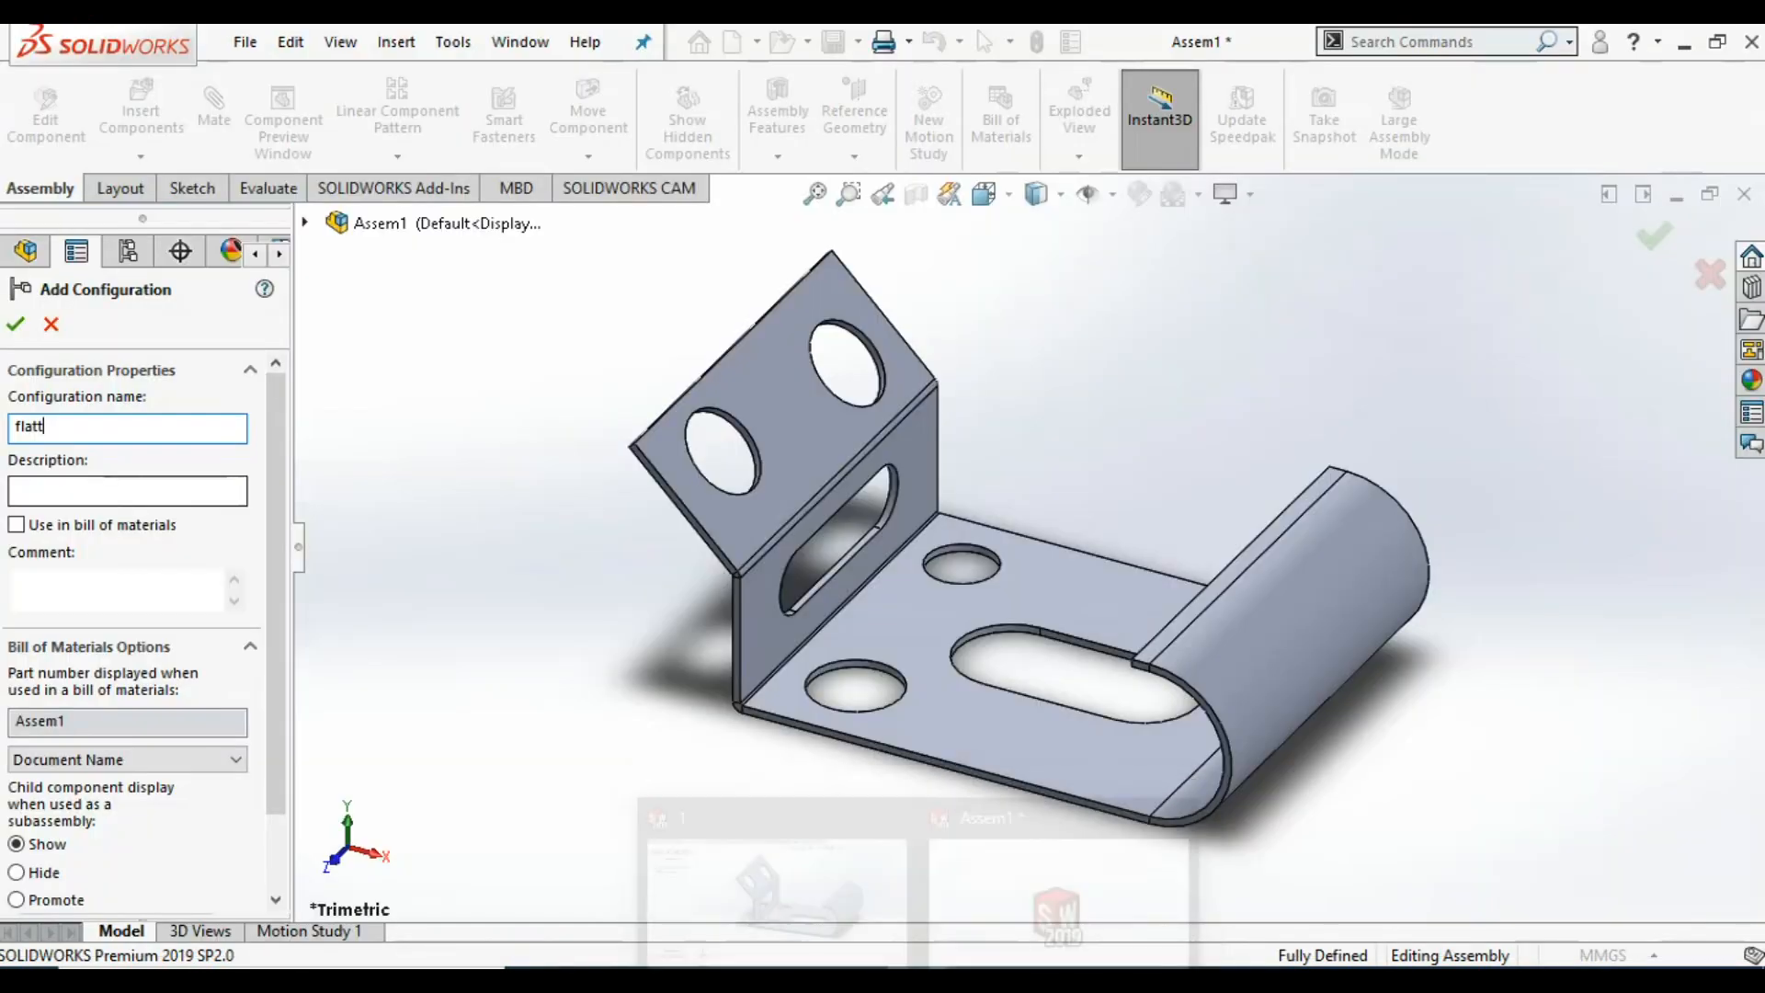
pyautogui.write('en')
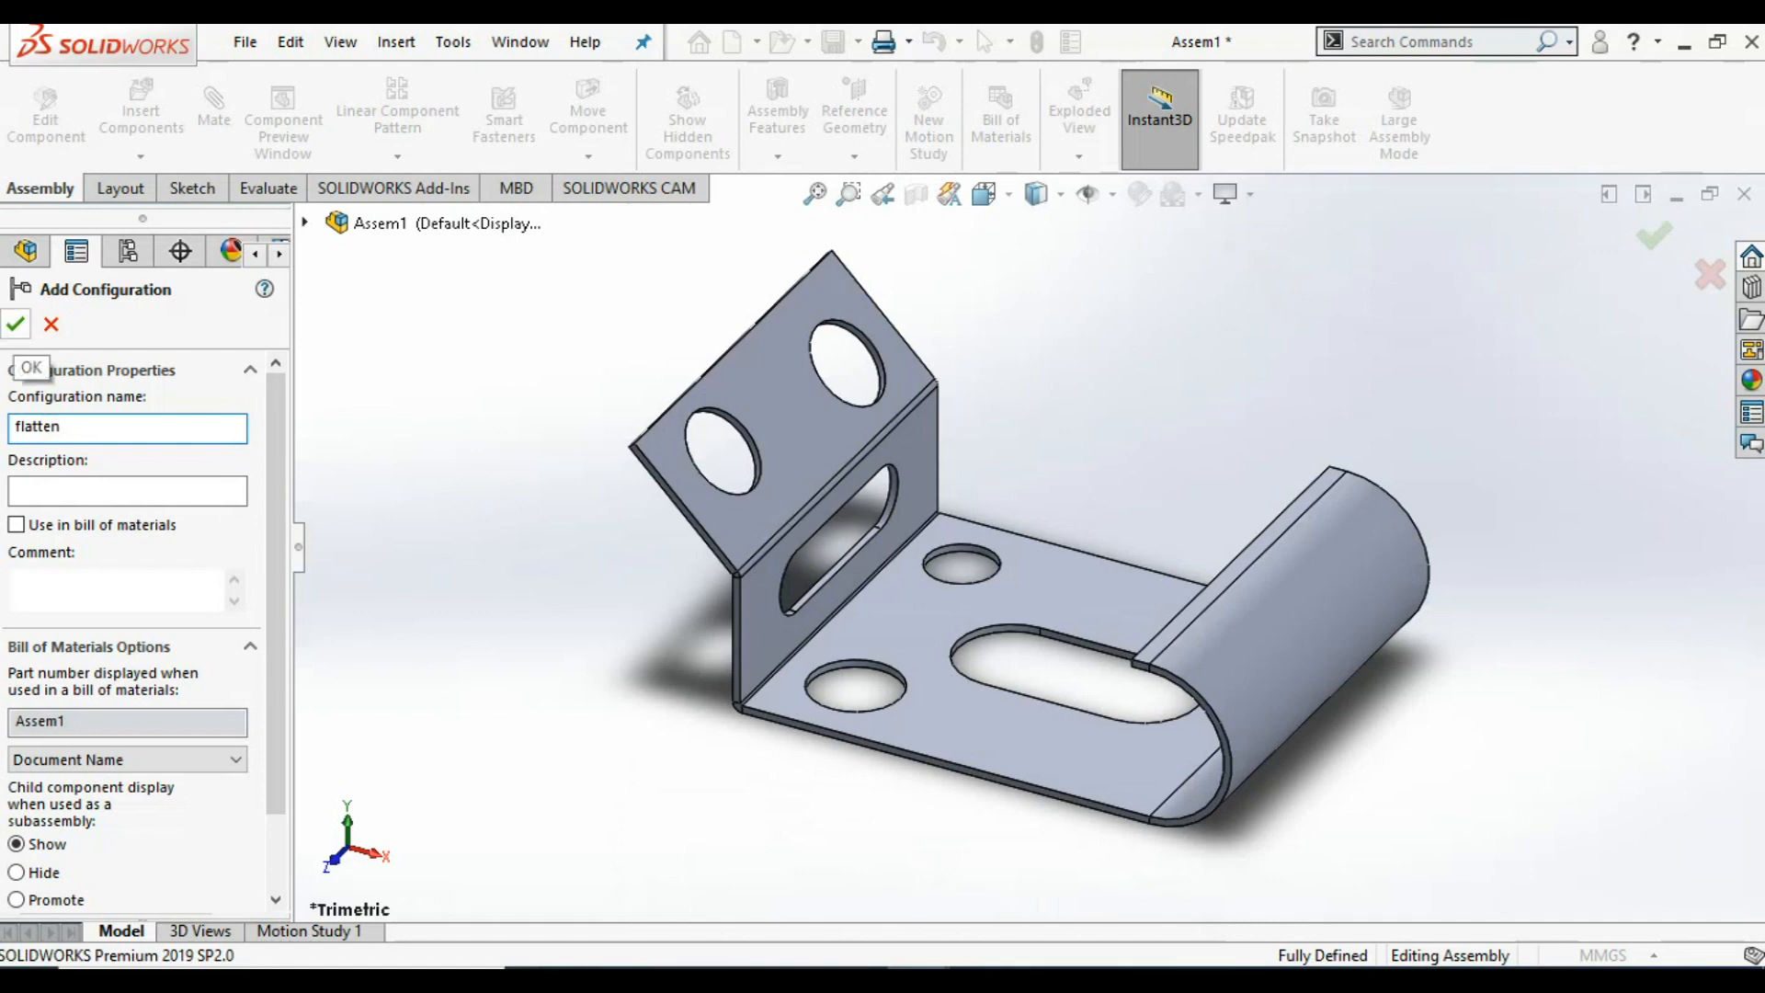
pyautogui.click(15, 323)
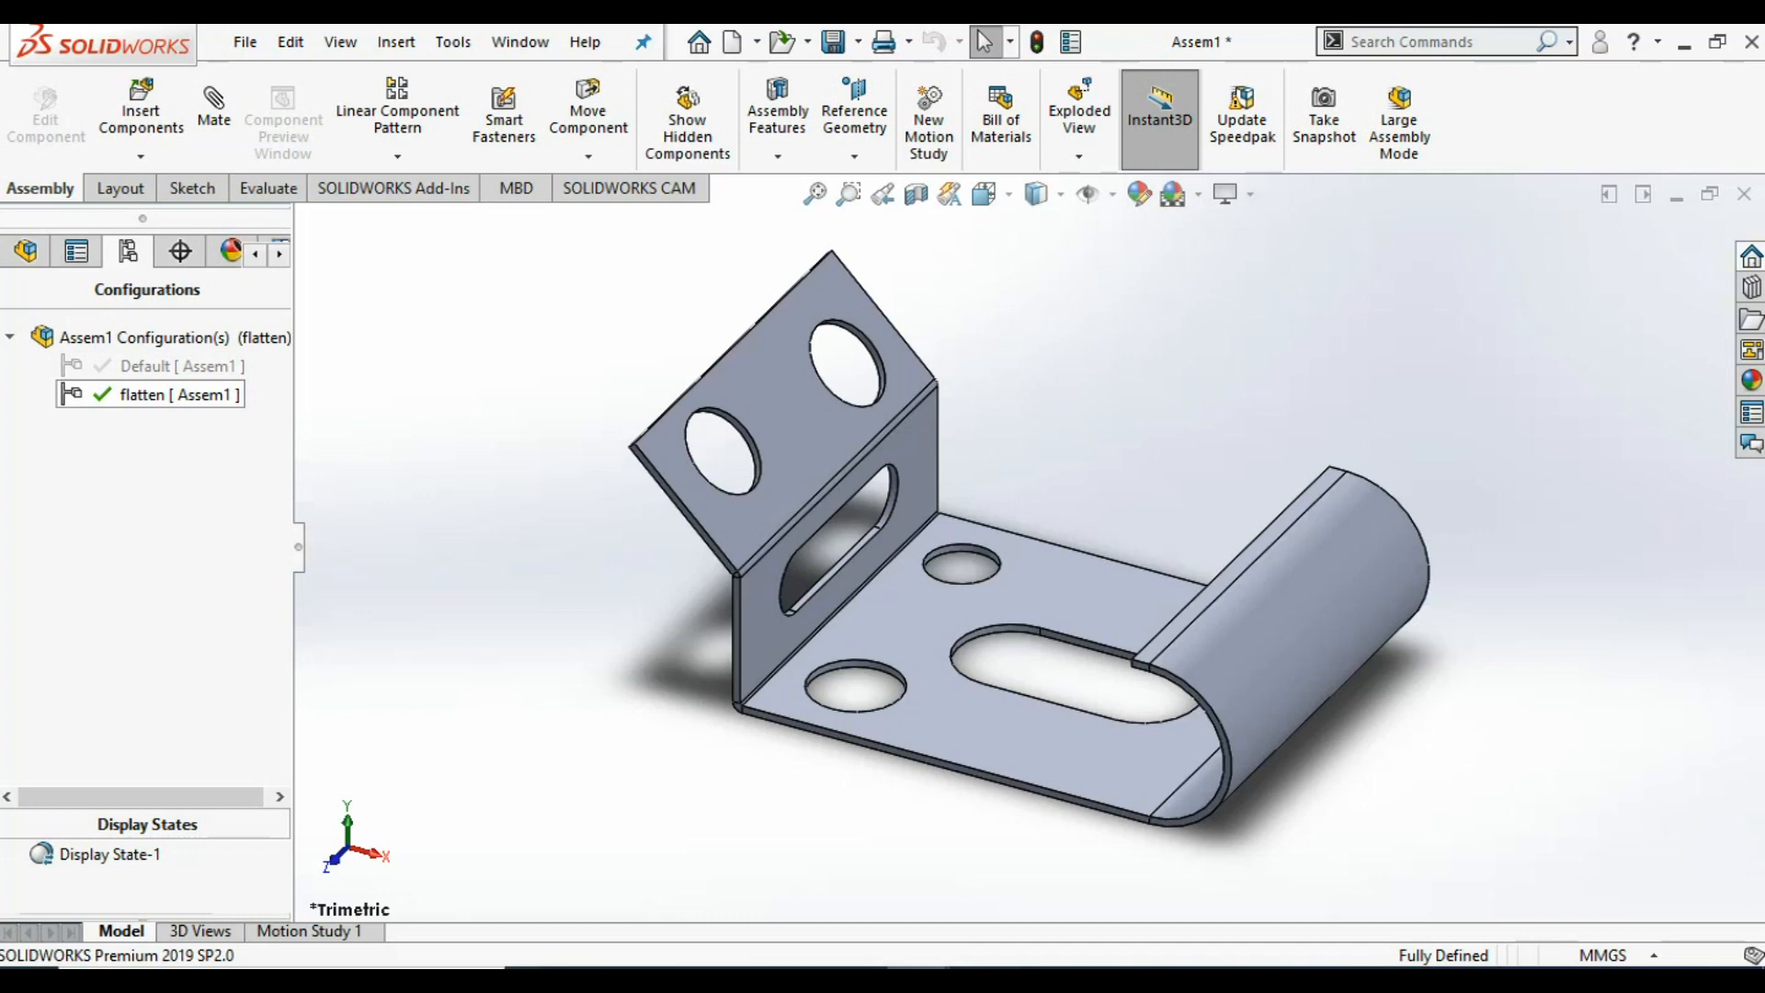
pyautogui.click(180, 394)
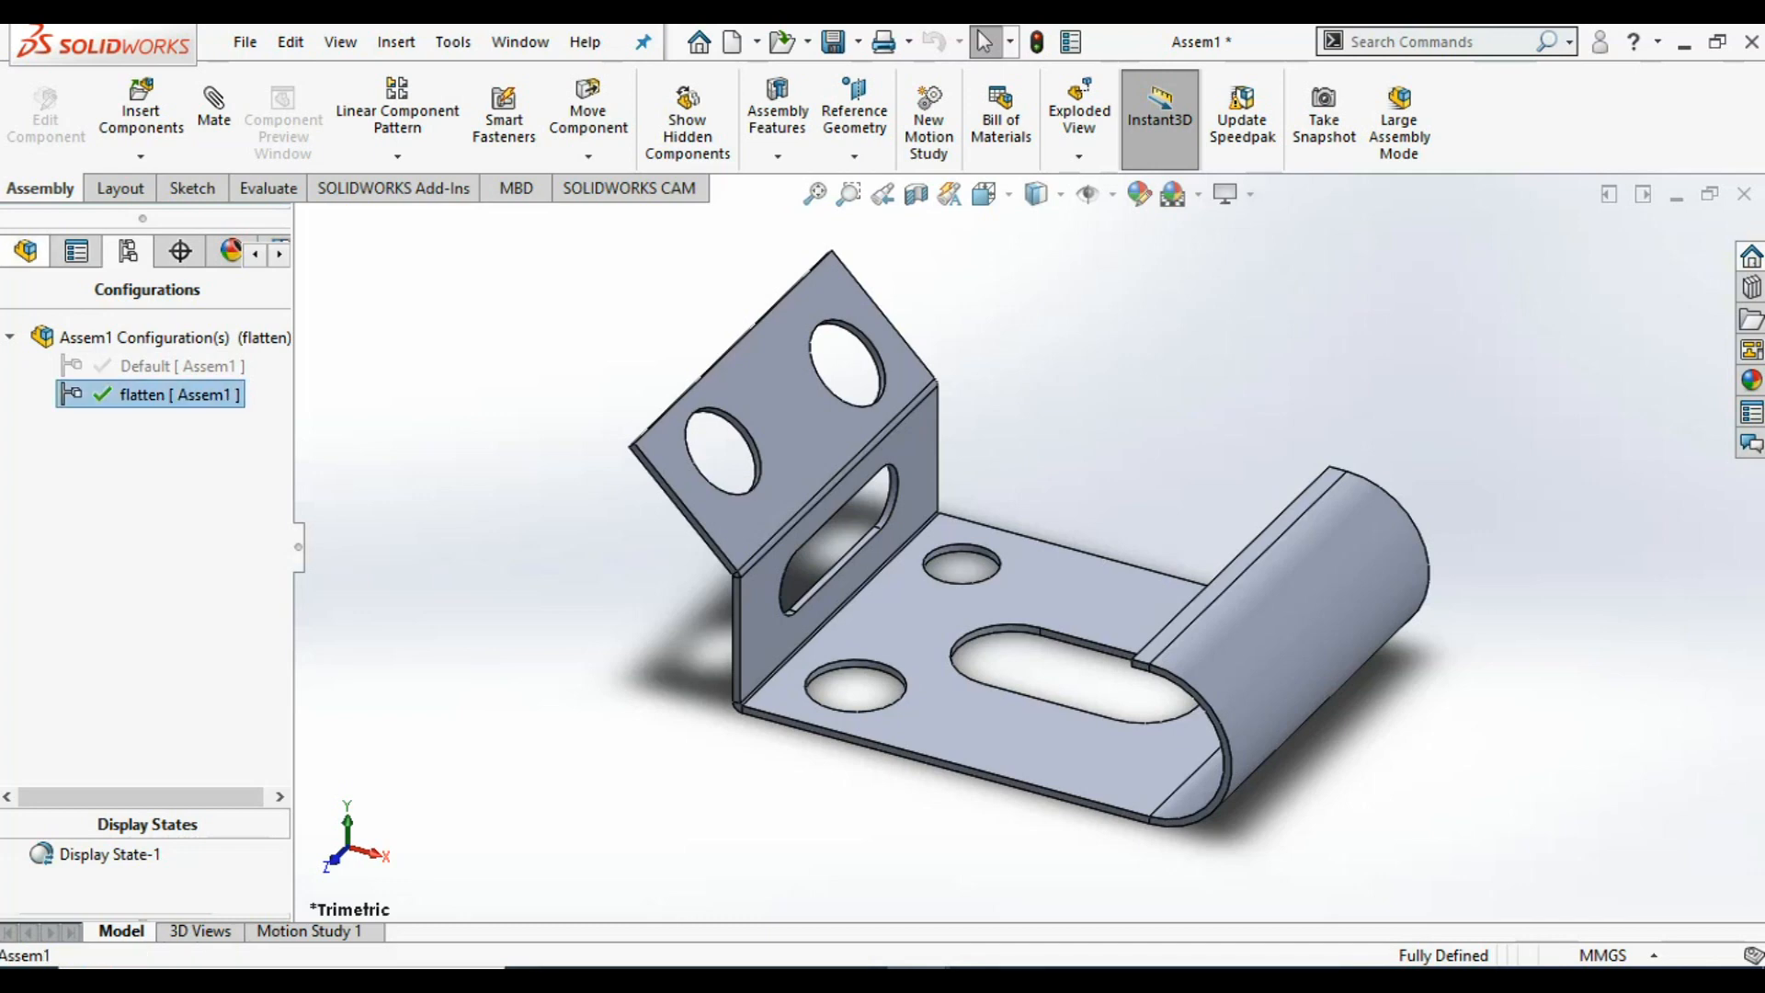
# - Set the bracket component to its flatten configuration within the assembly and save the assembly on the Desktop as Assem1
pyautogui.click(25, 250)
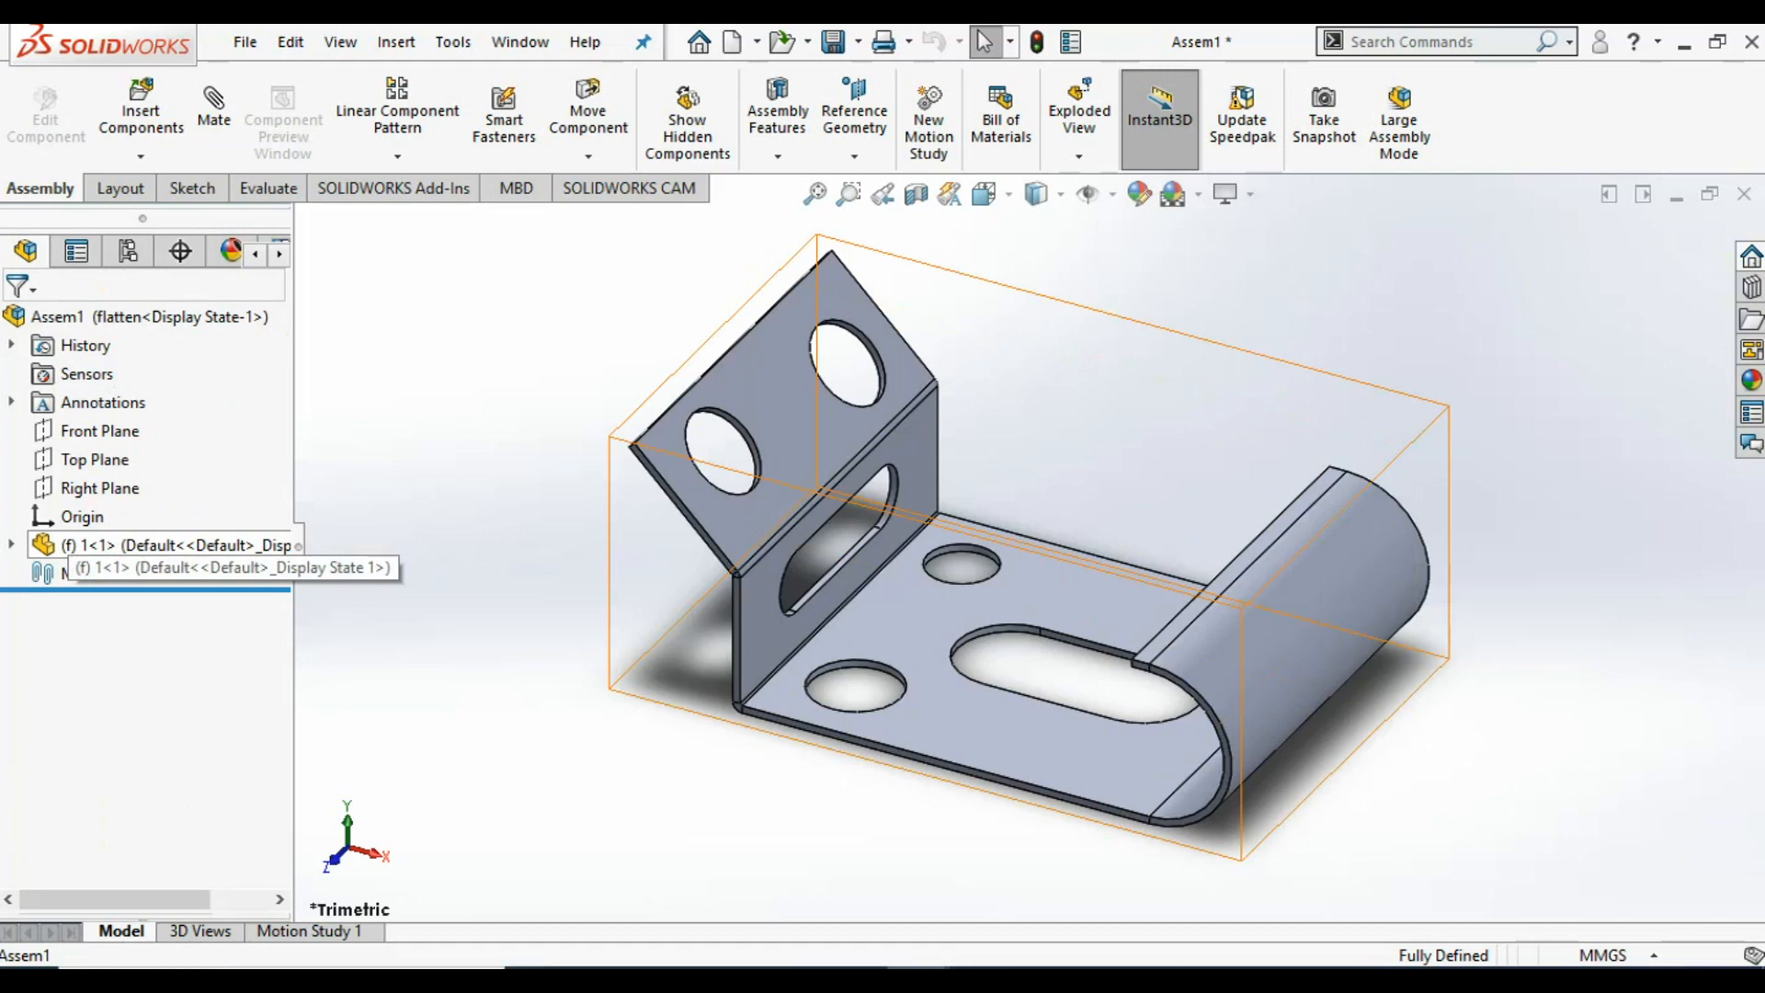
pyautogui.click(166, 544)
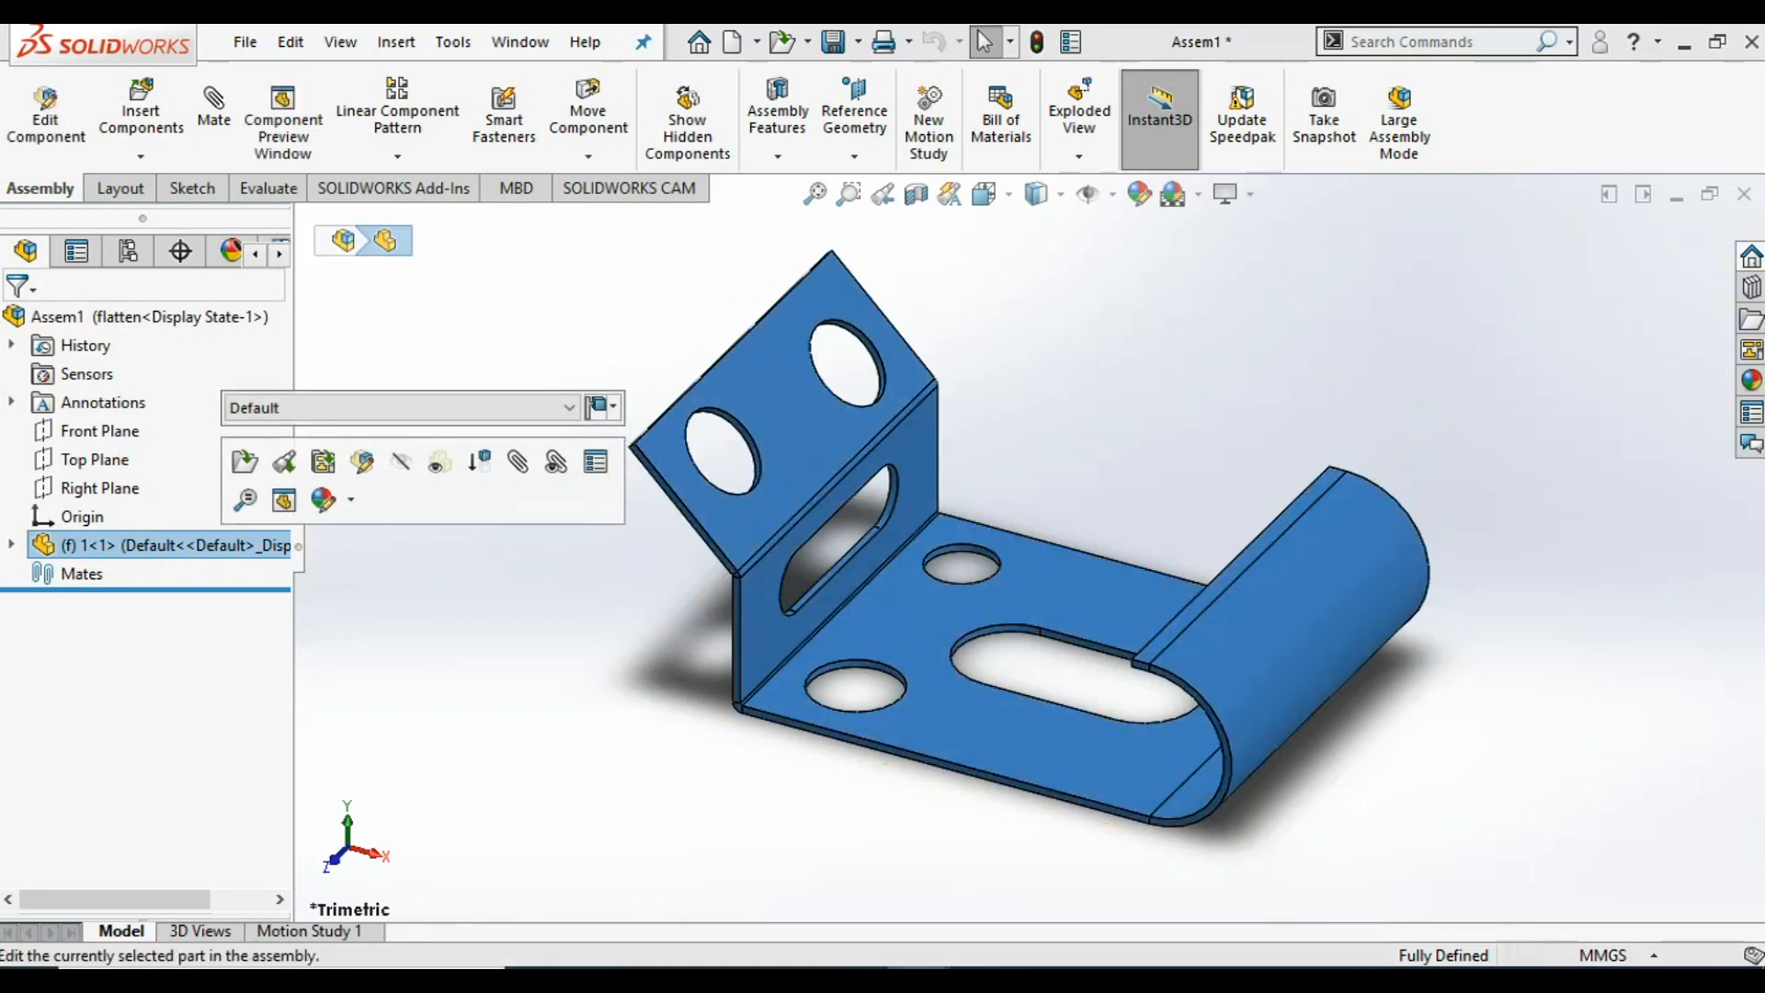
pyautogui.click(400, 408)
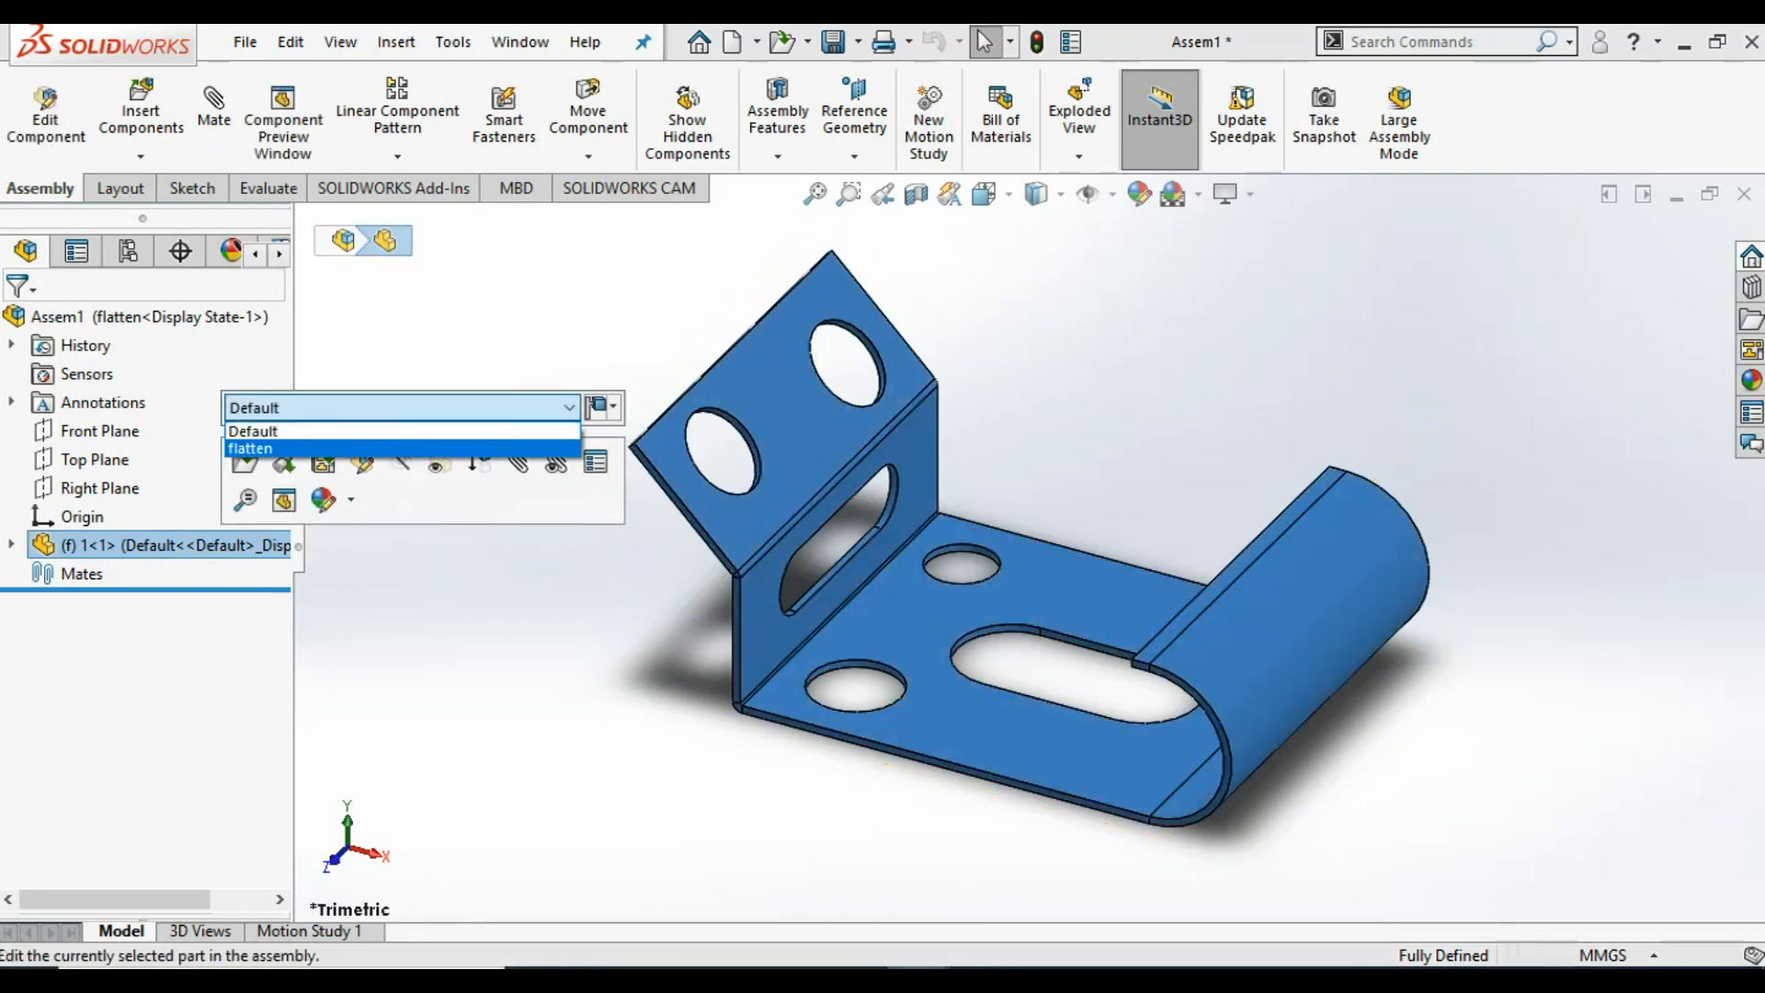
pyautogui.click(400, 446)
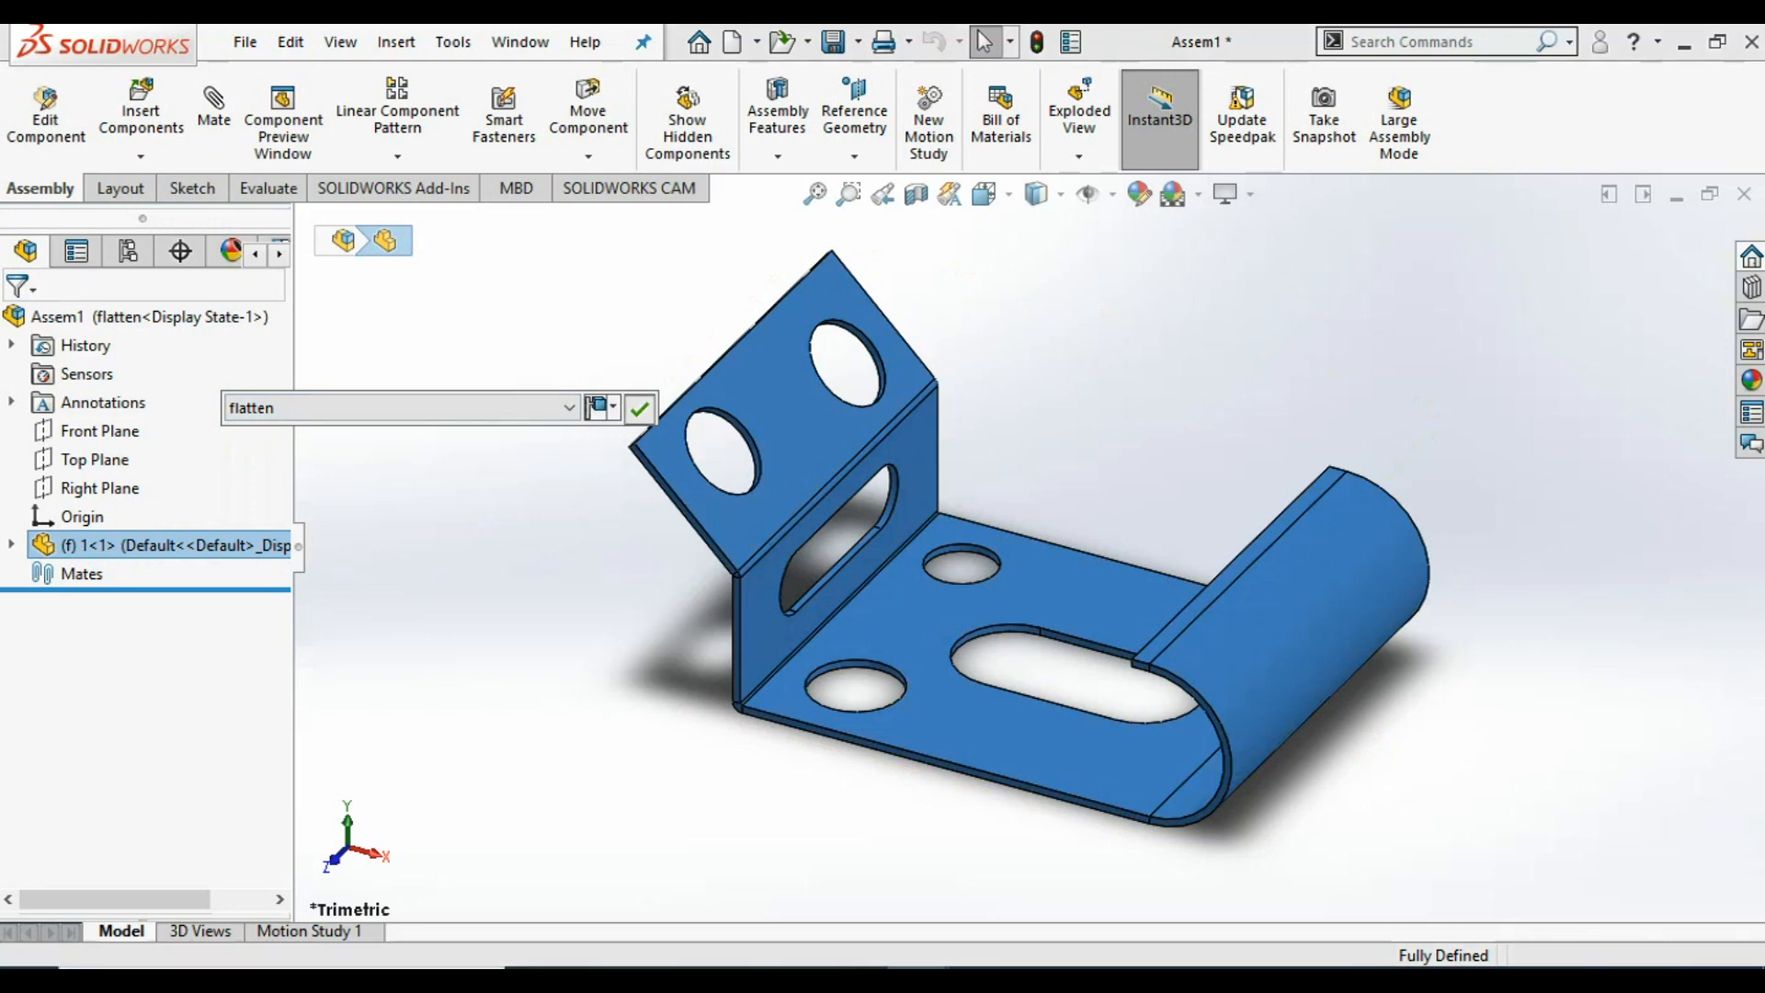
pyautogui.click(640, 407)
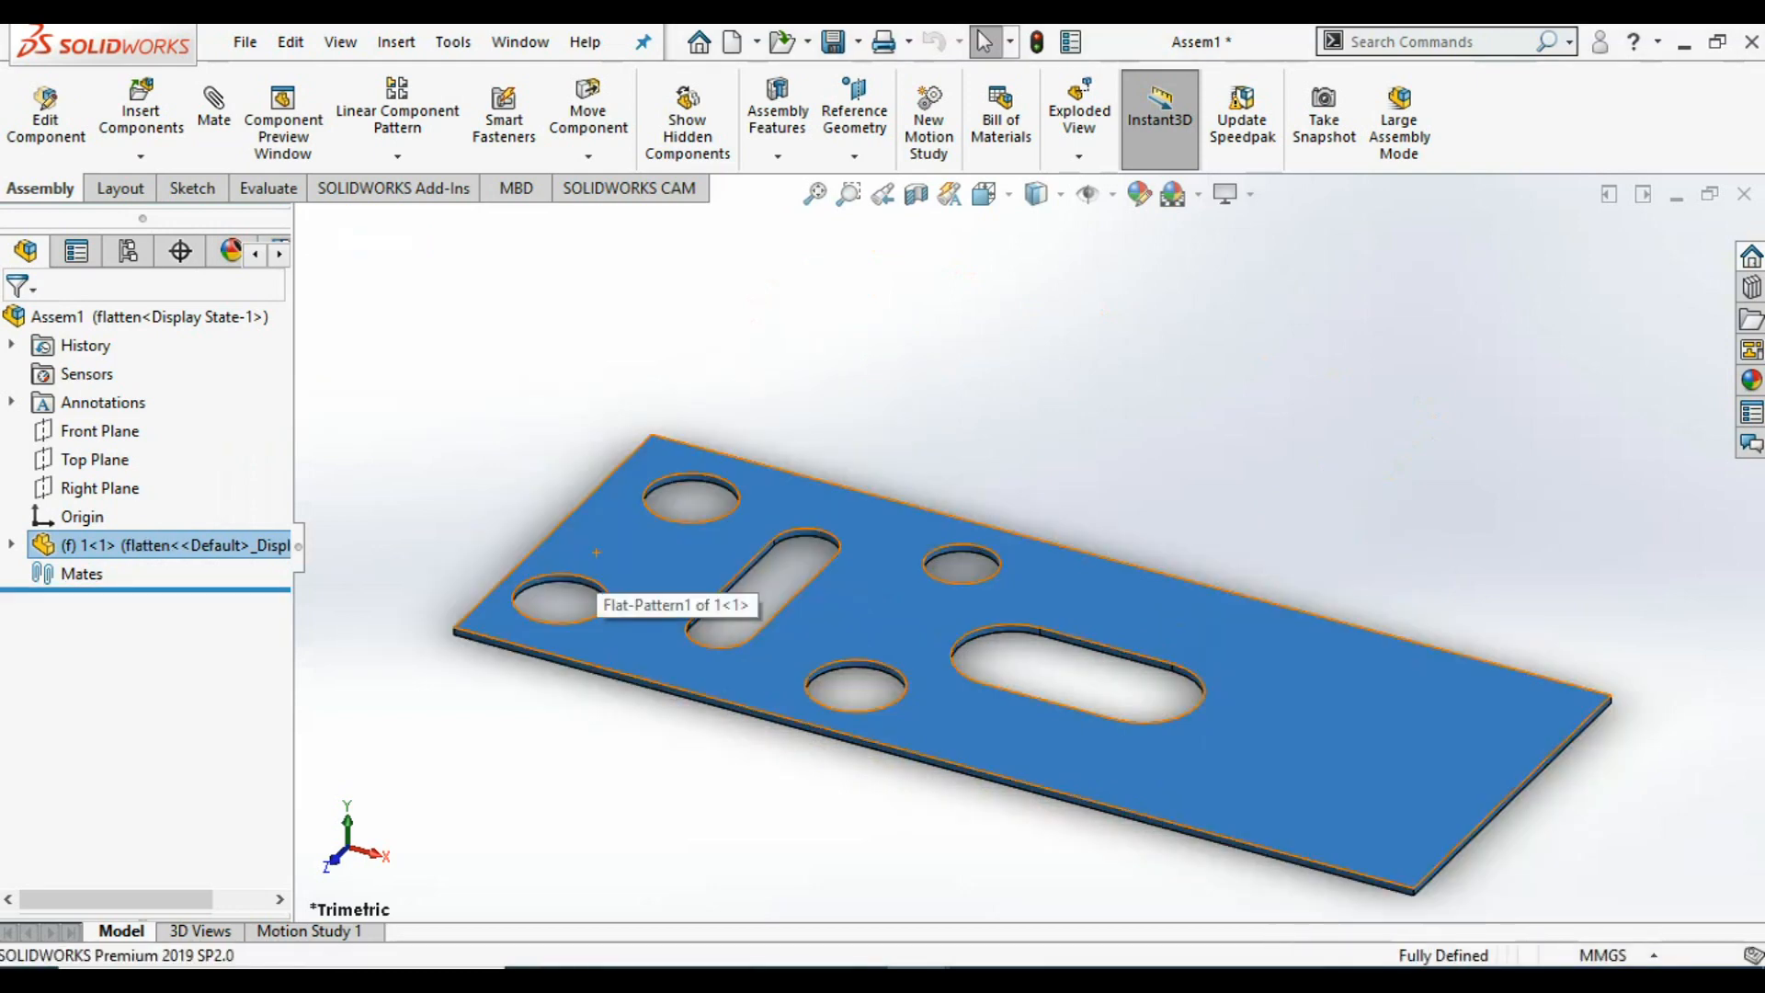
pyautogui.click(833, 42)
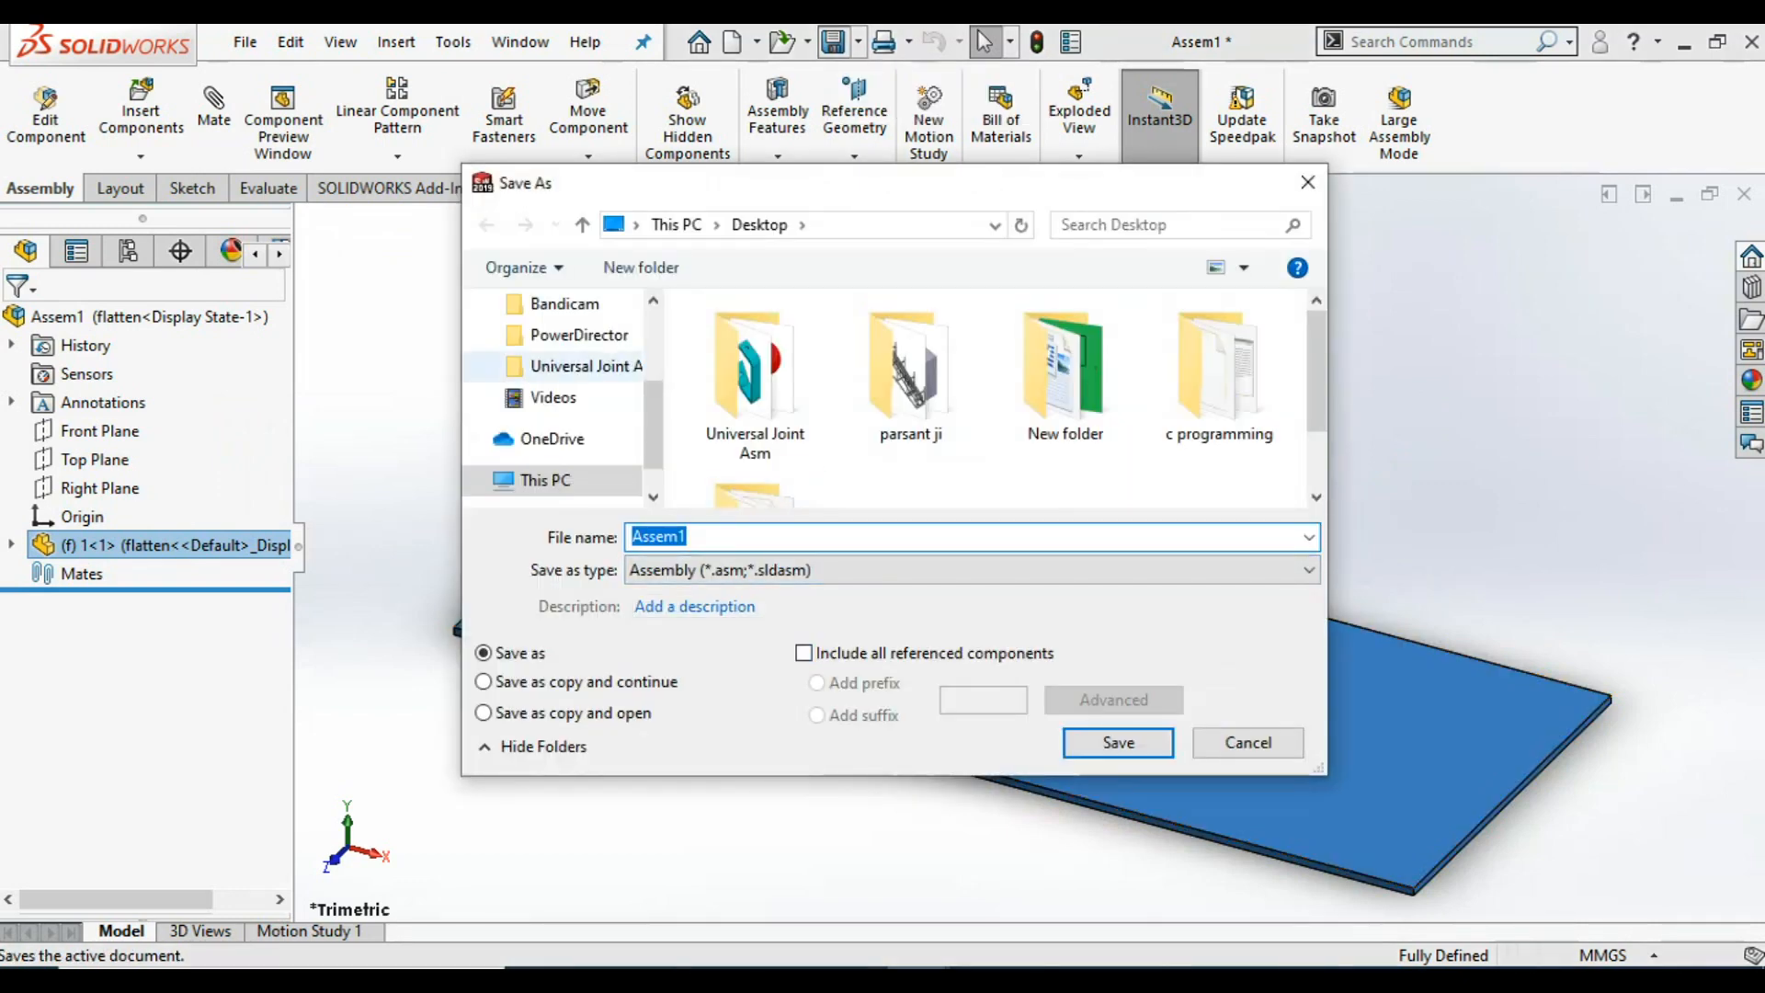
pyautogui.scroll(2, 557, 400)
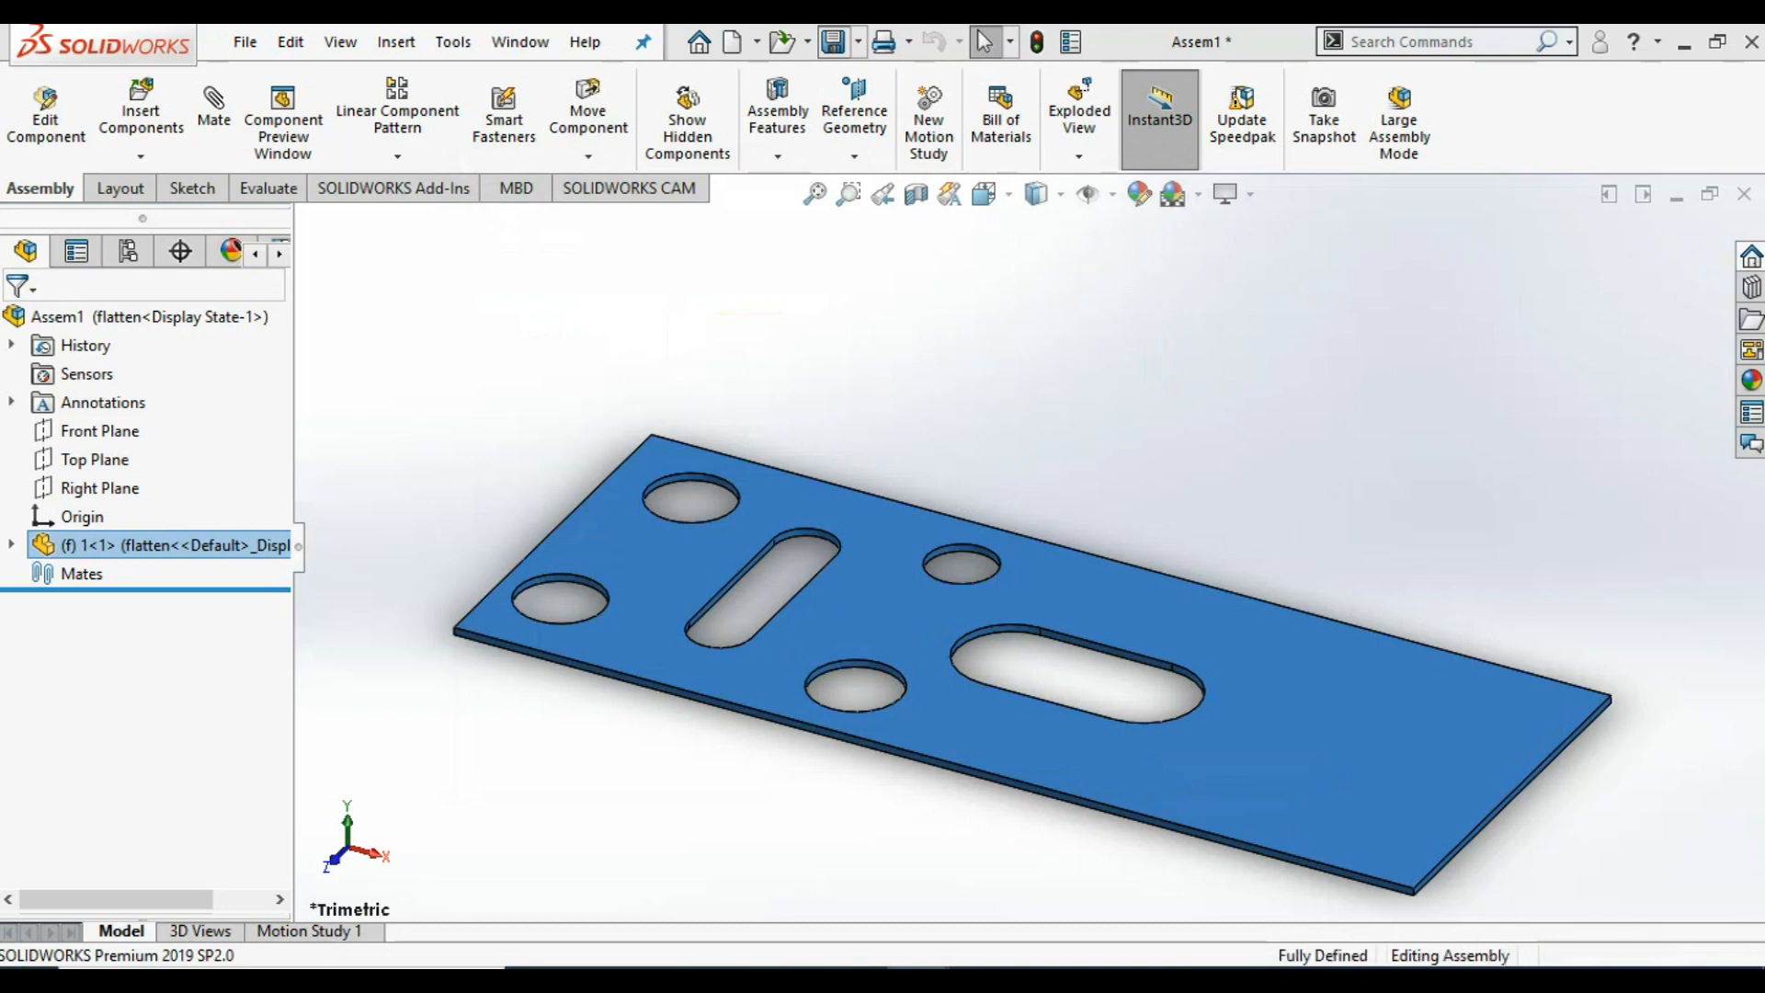
# - Make a drawing from the assembly on an A3 (ANSI) Landscape sheet with the standard sheet format
pyautogui.click(756, 41)
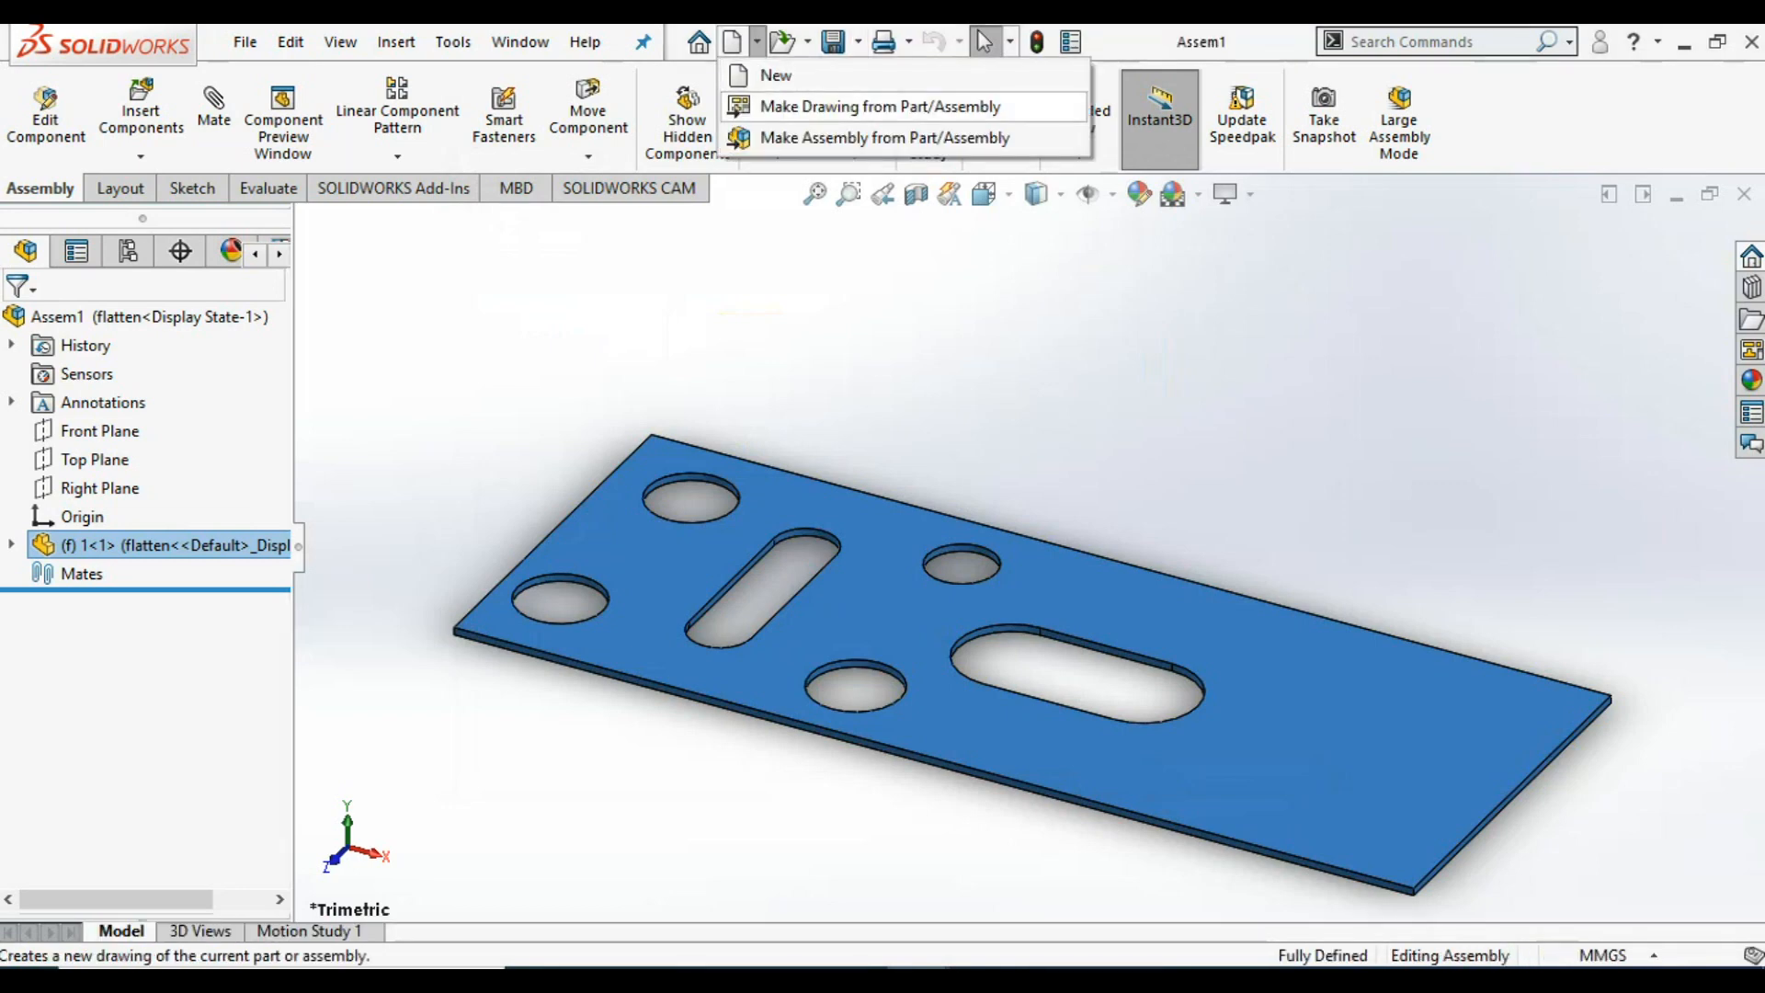
pyautogui.click(880, 107)
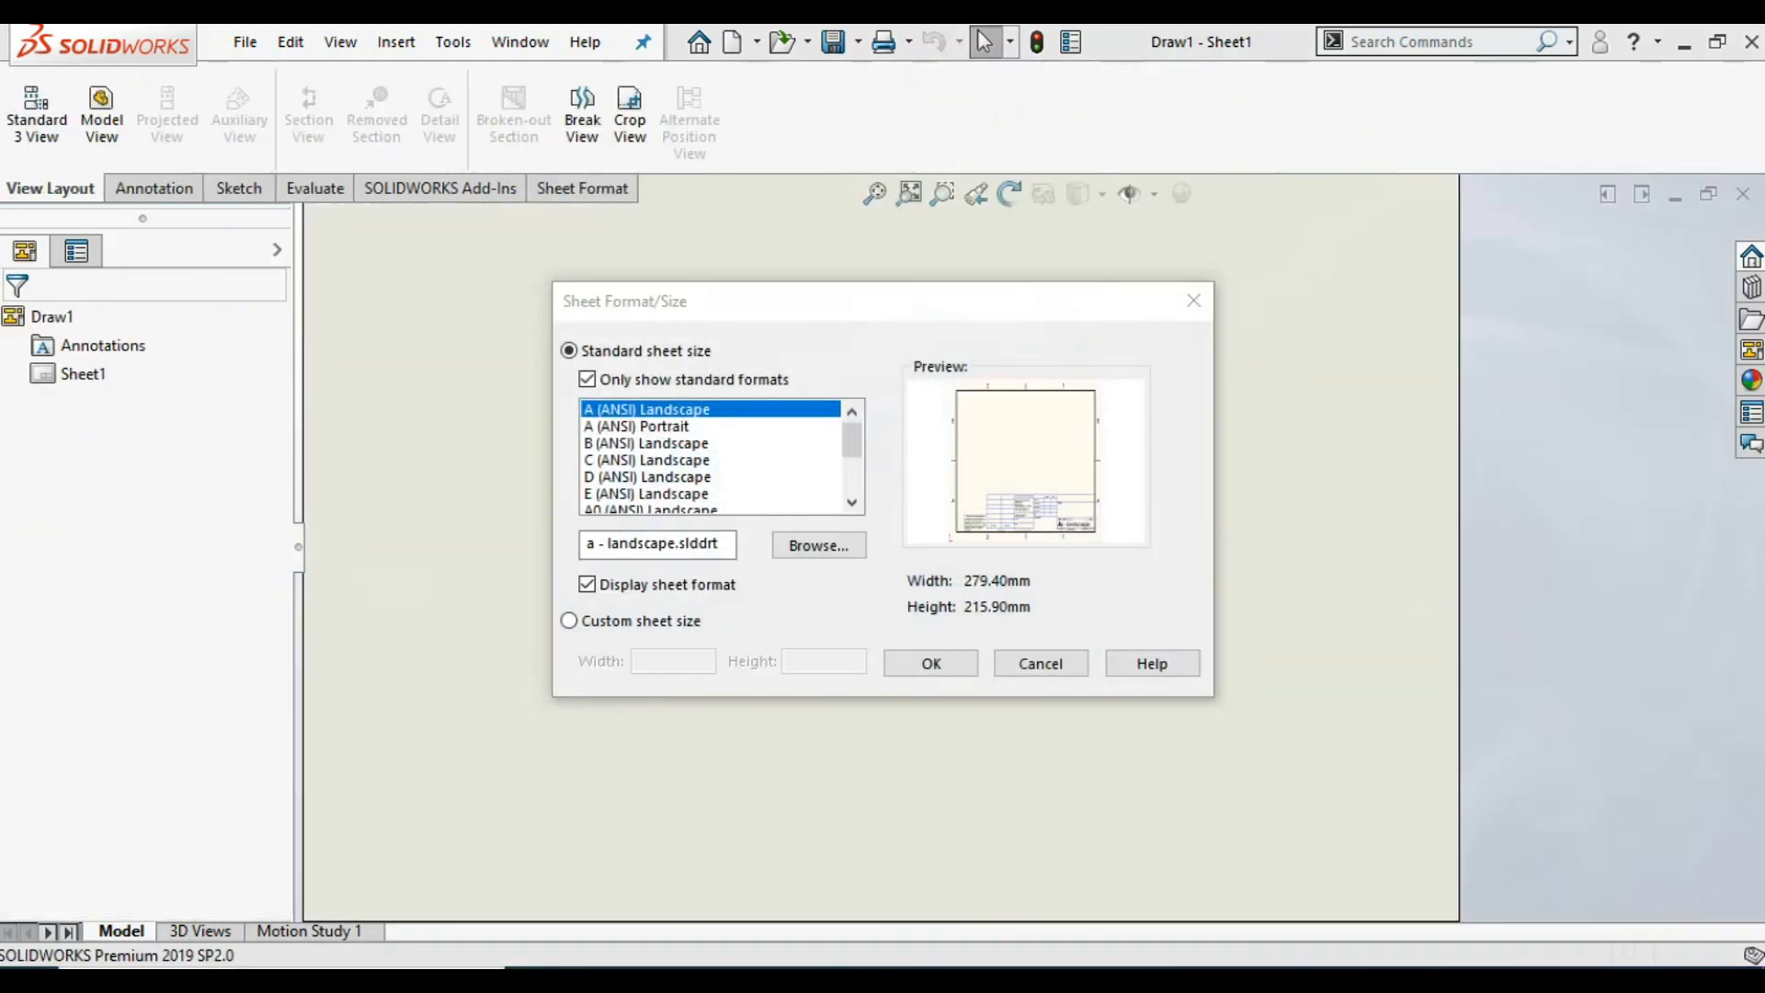
pyautogui.click(851, 502)
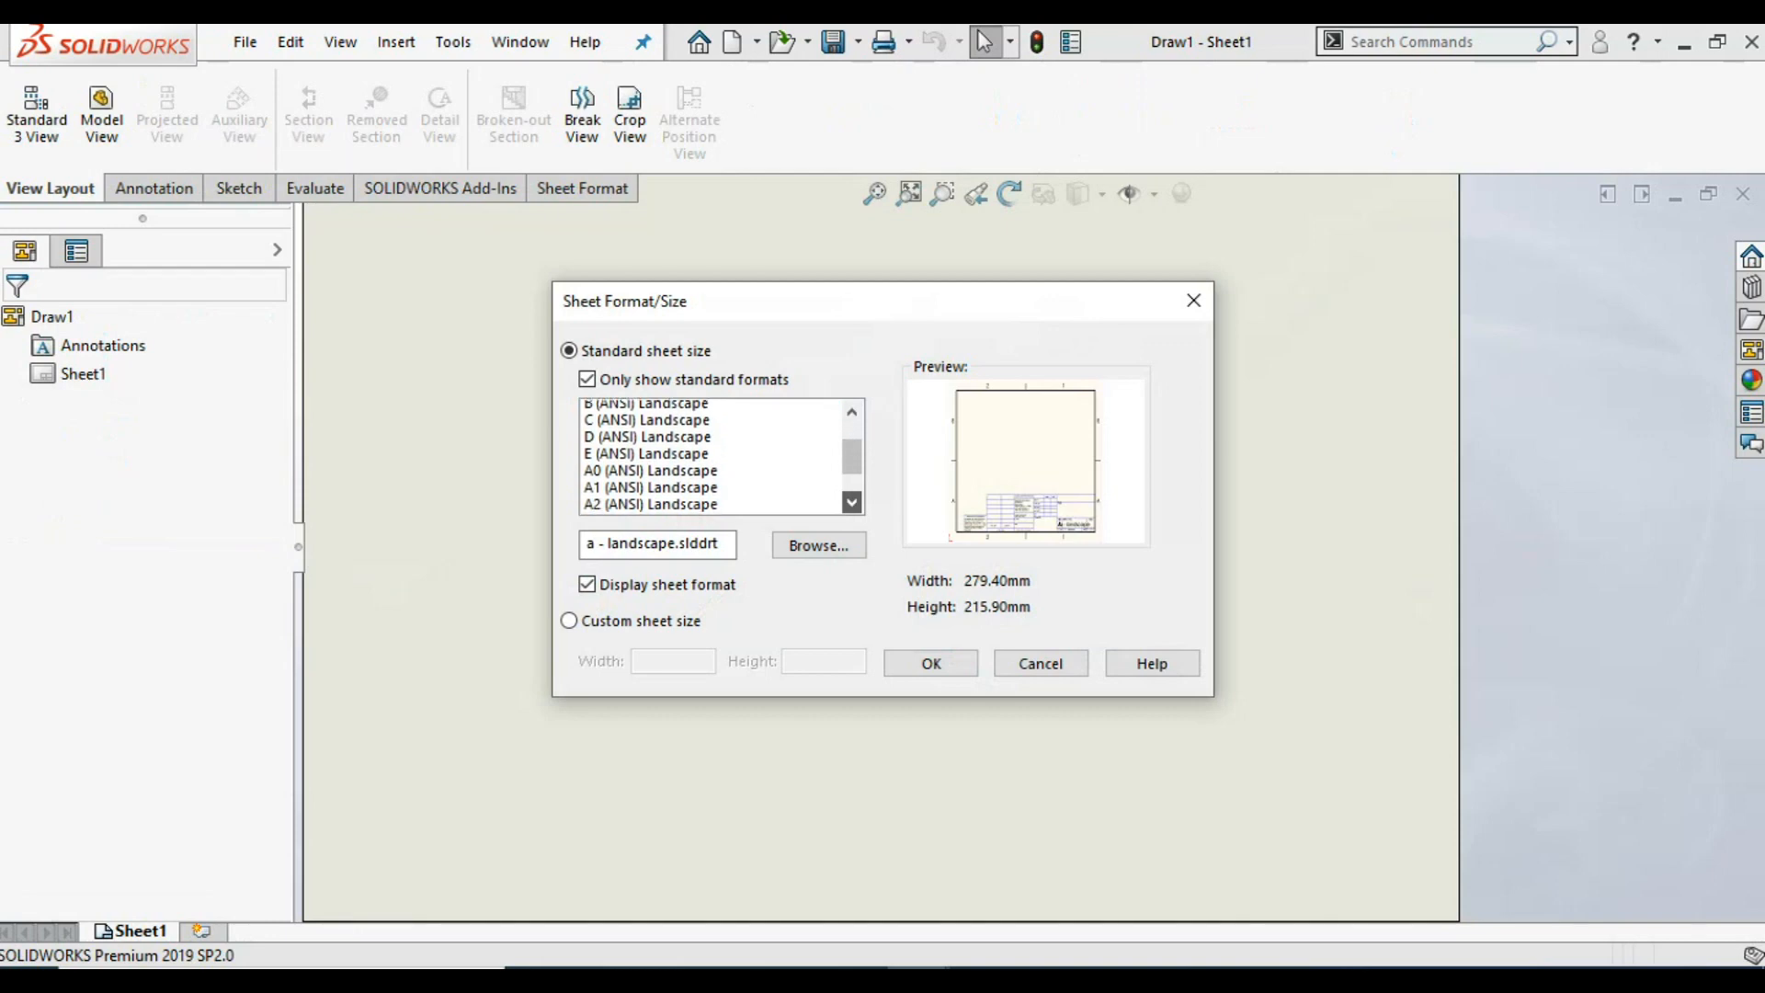
pyautogui.click(710, 476)
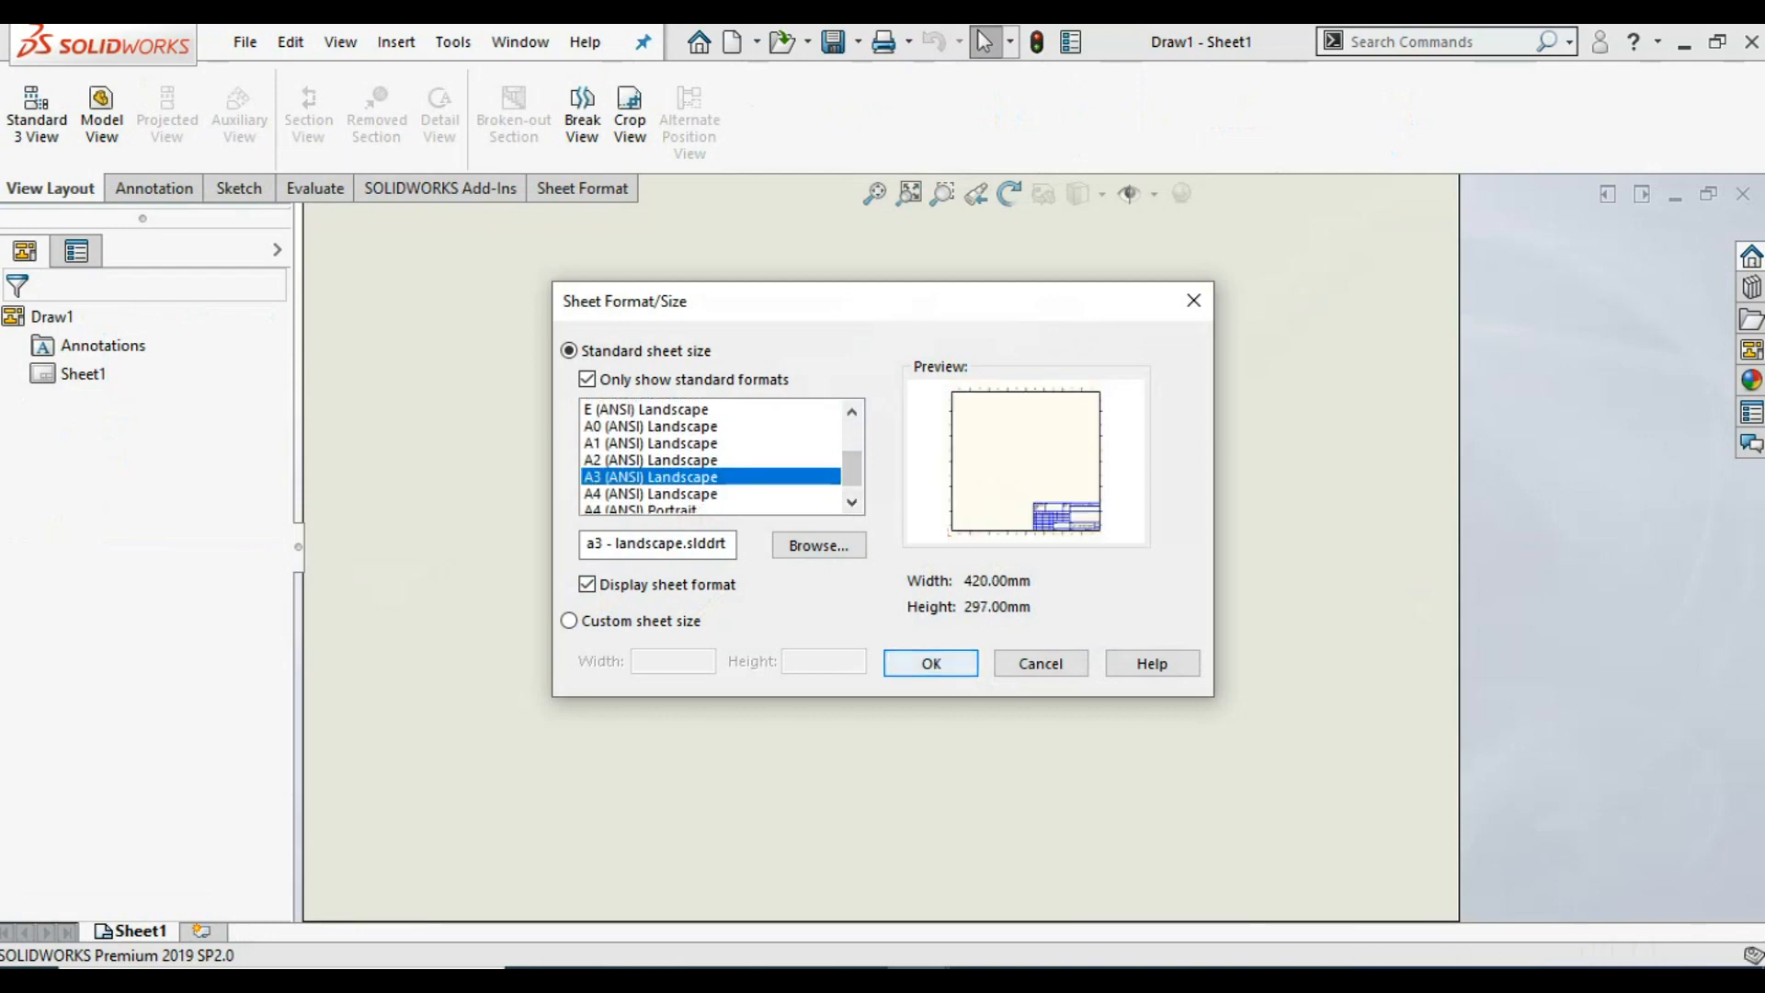
pyautogui.click(930, 663)
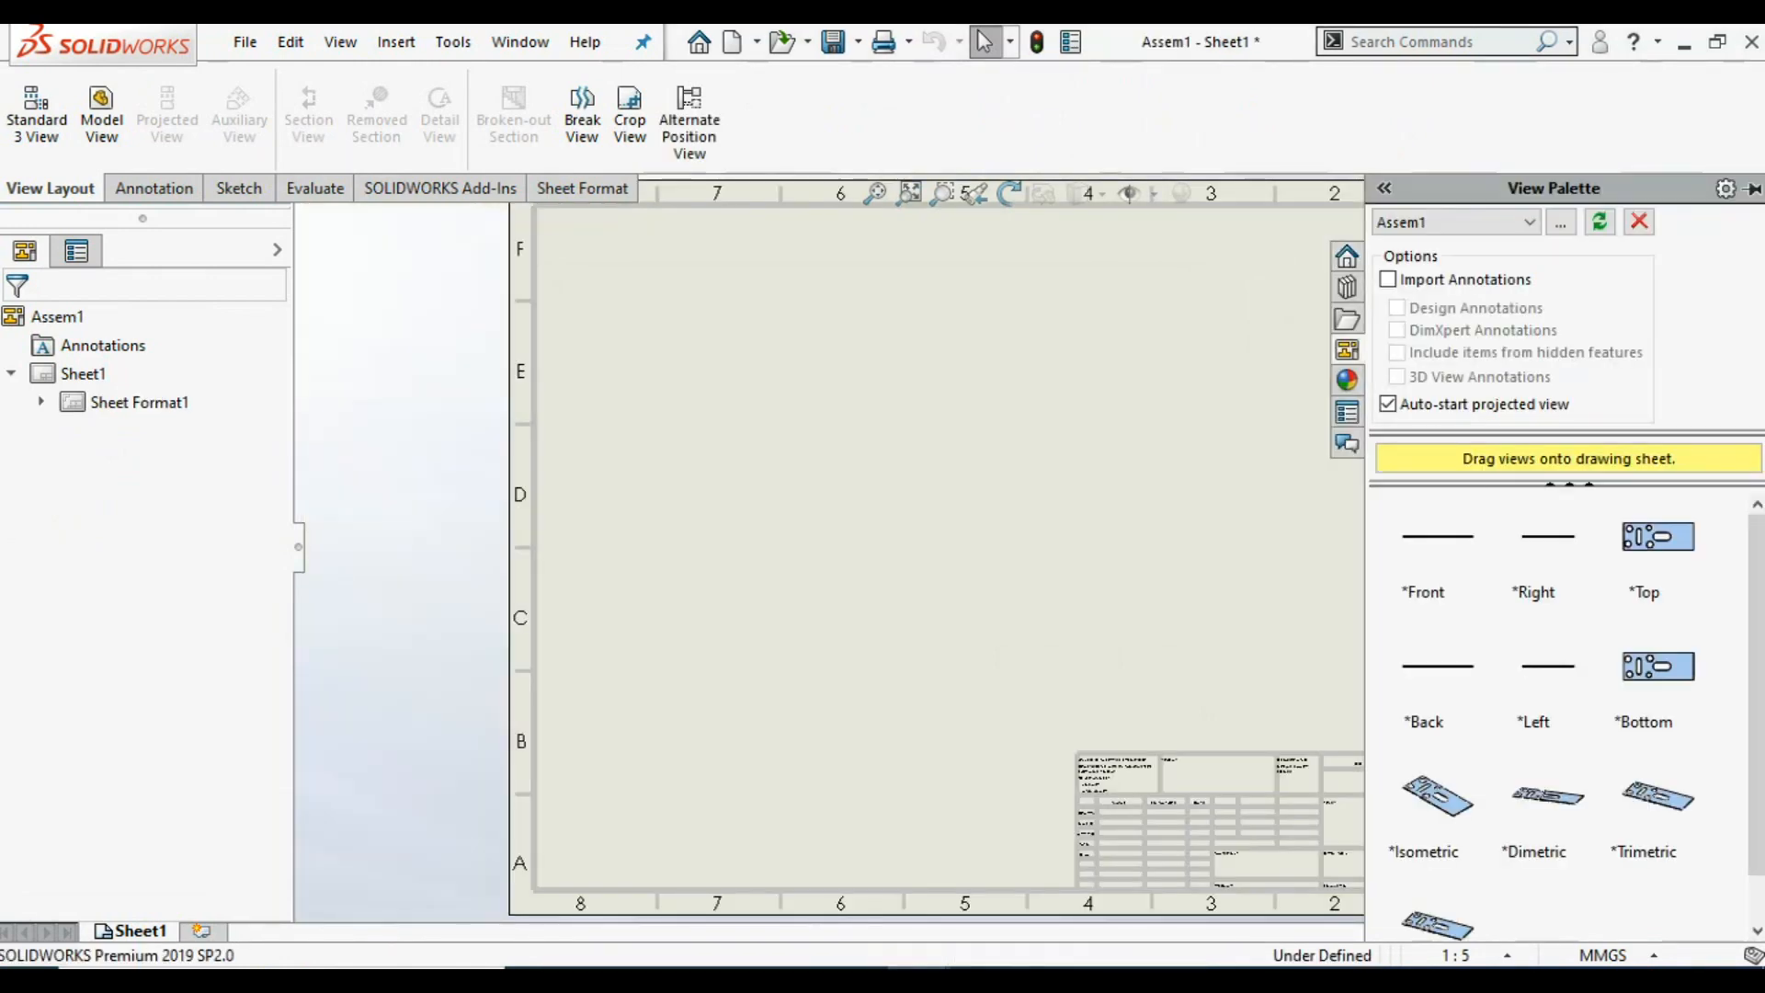
# - Place the front view low on the drawing sheet and project a top view above it and an isometric view diagonally
pyautogui.moveTo(1438, 536); pyautogui.dragTo(753, 710)
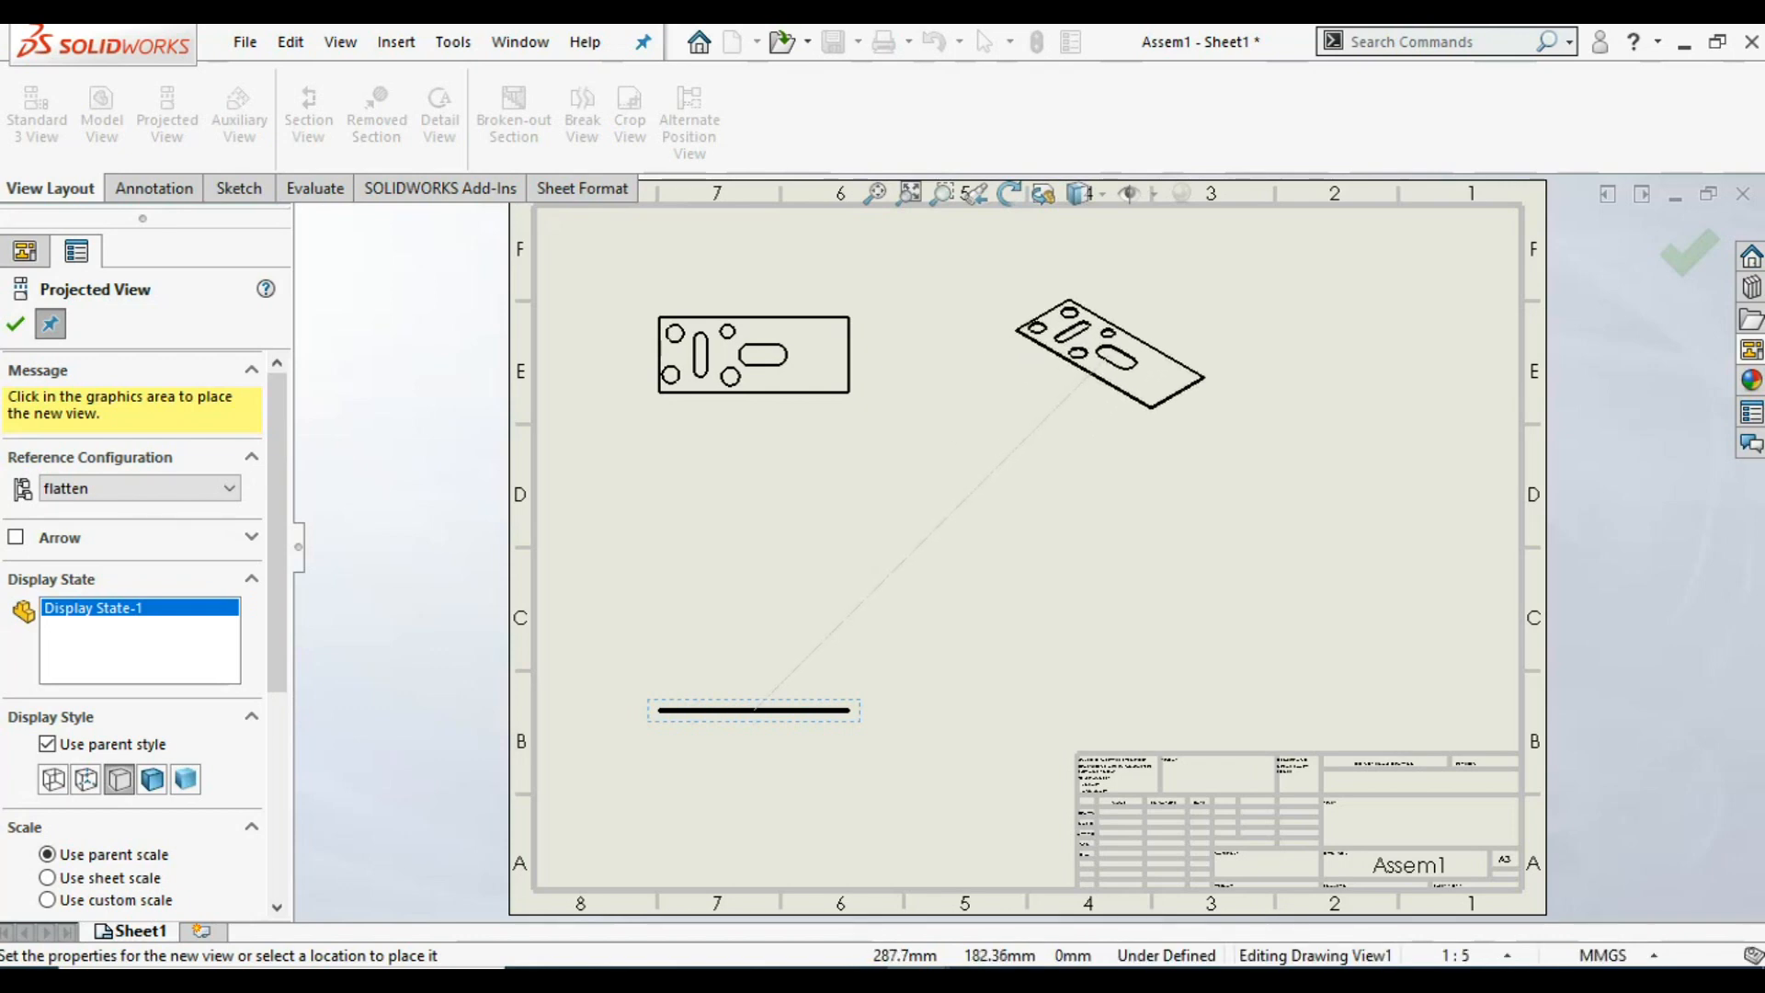
pyautogui.click(1219, 464)
pyautogui.press('Escape')
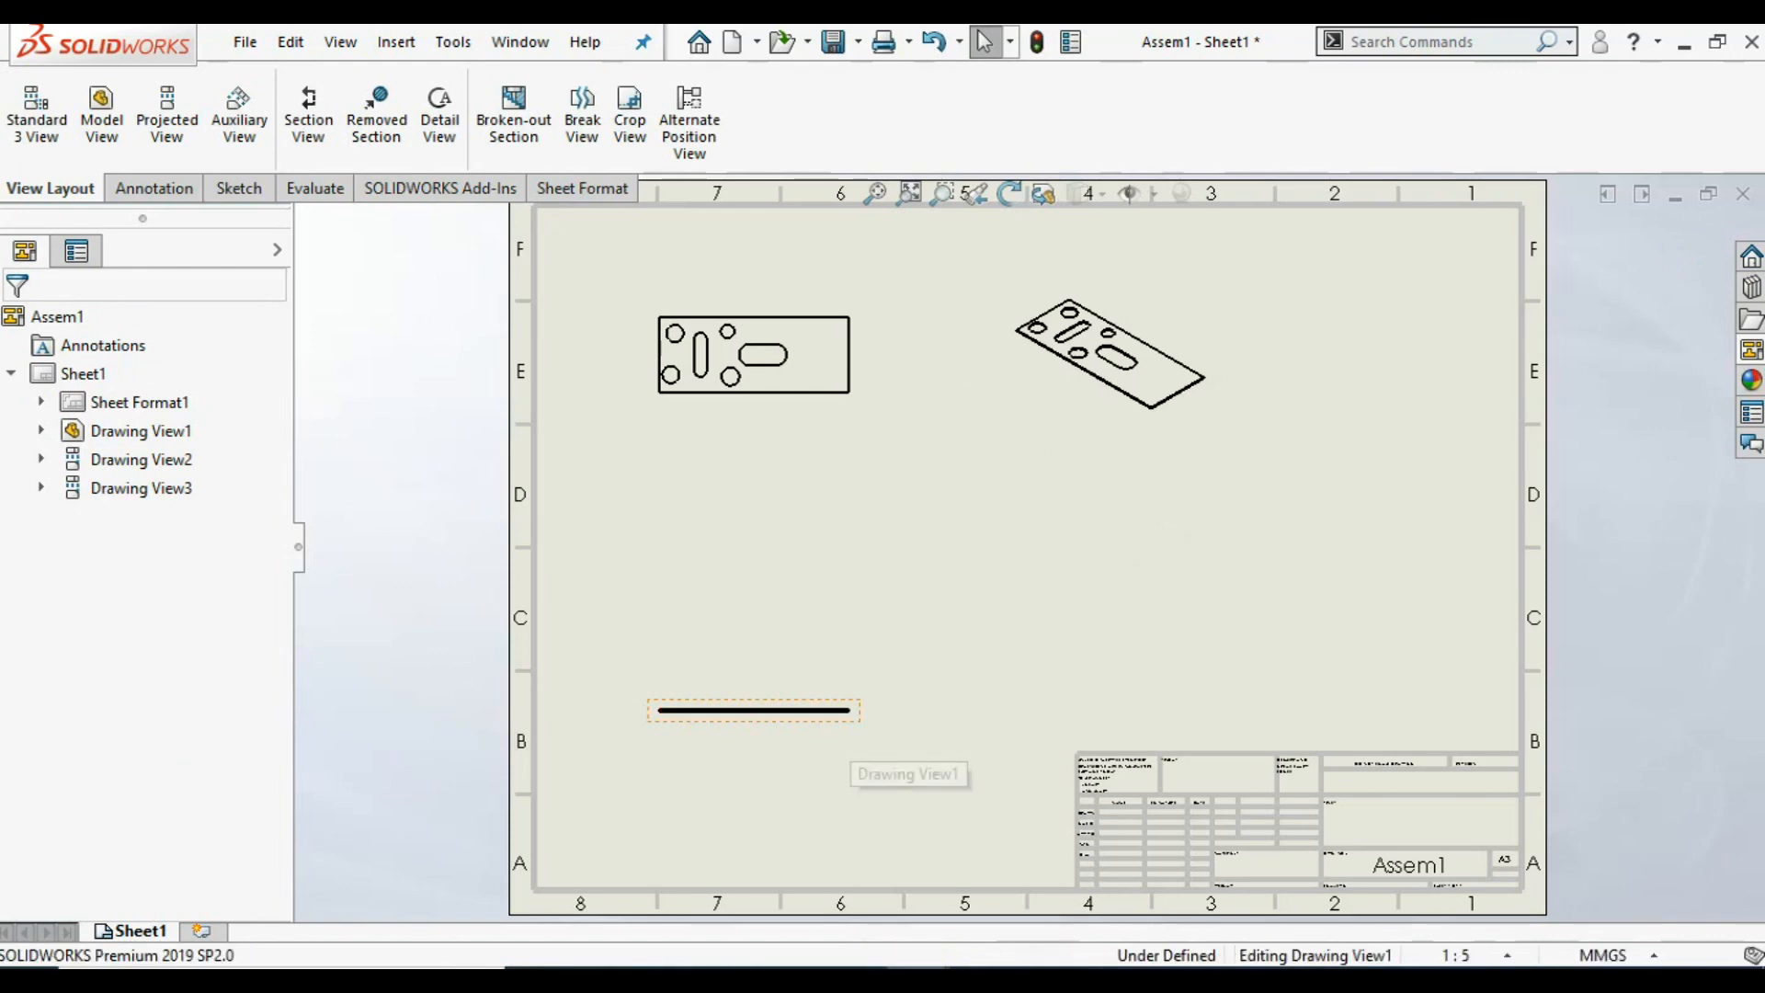
# - Set the reference configuration of the front and top drawing views to Default
pyautogui.click(850, 715)
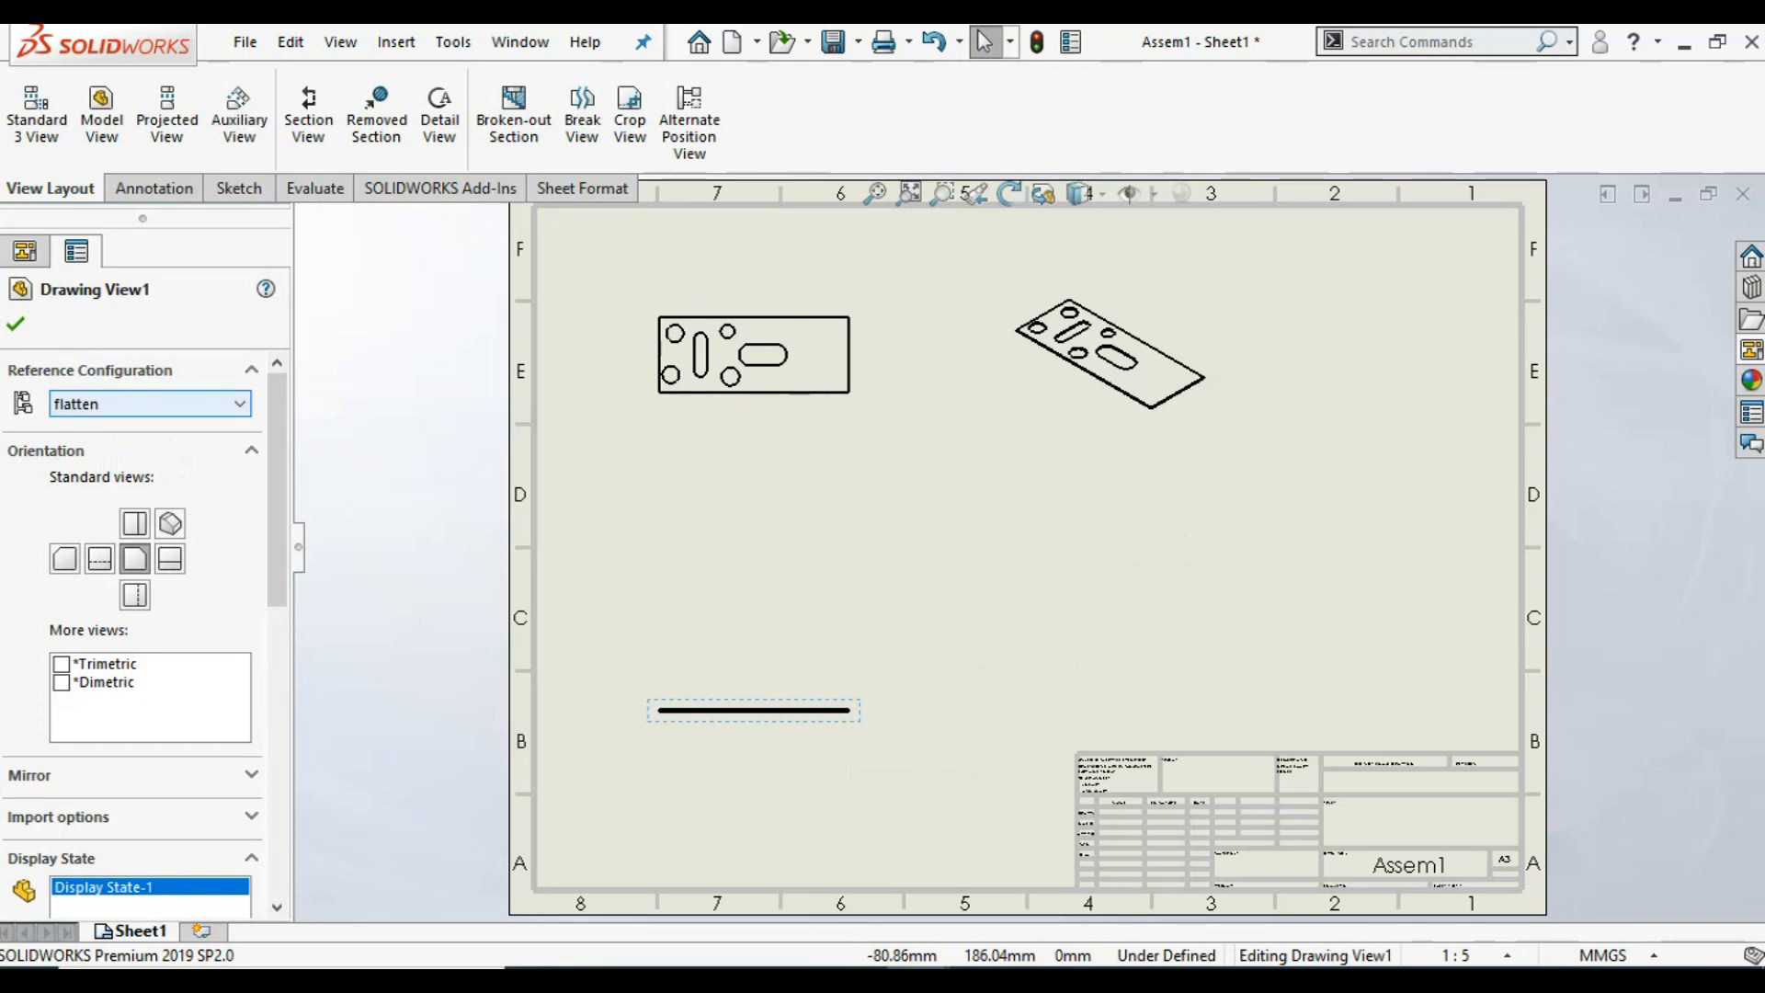
pyautogui.click(150, 404)
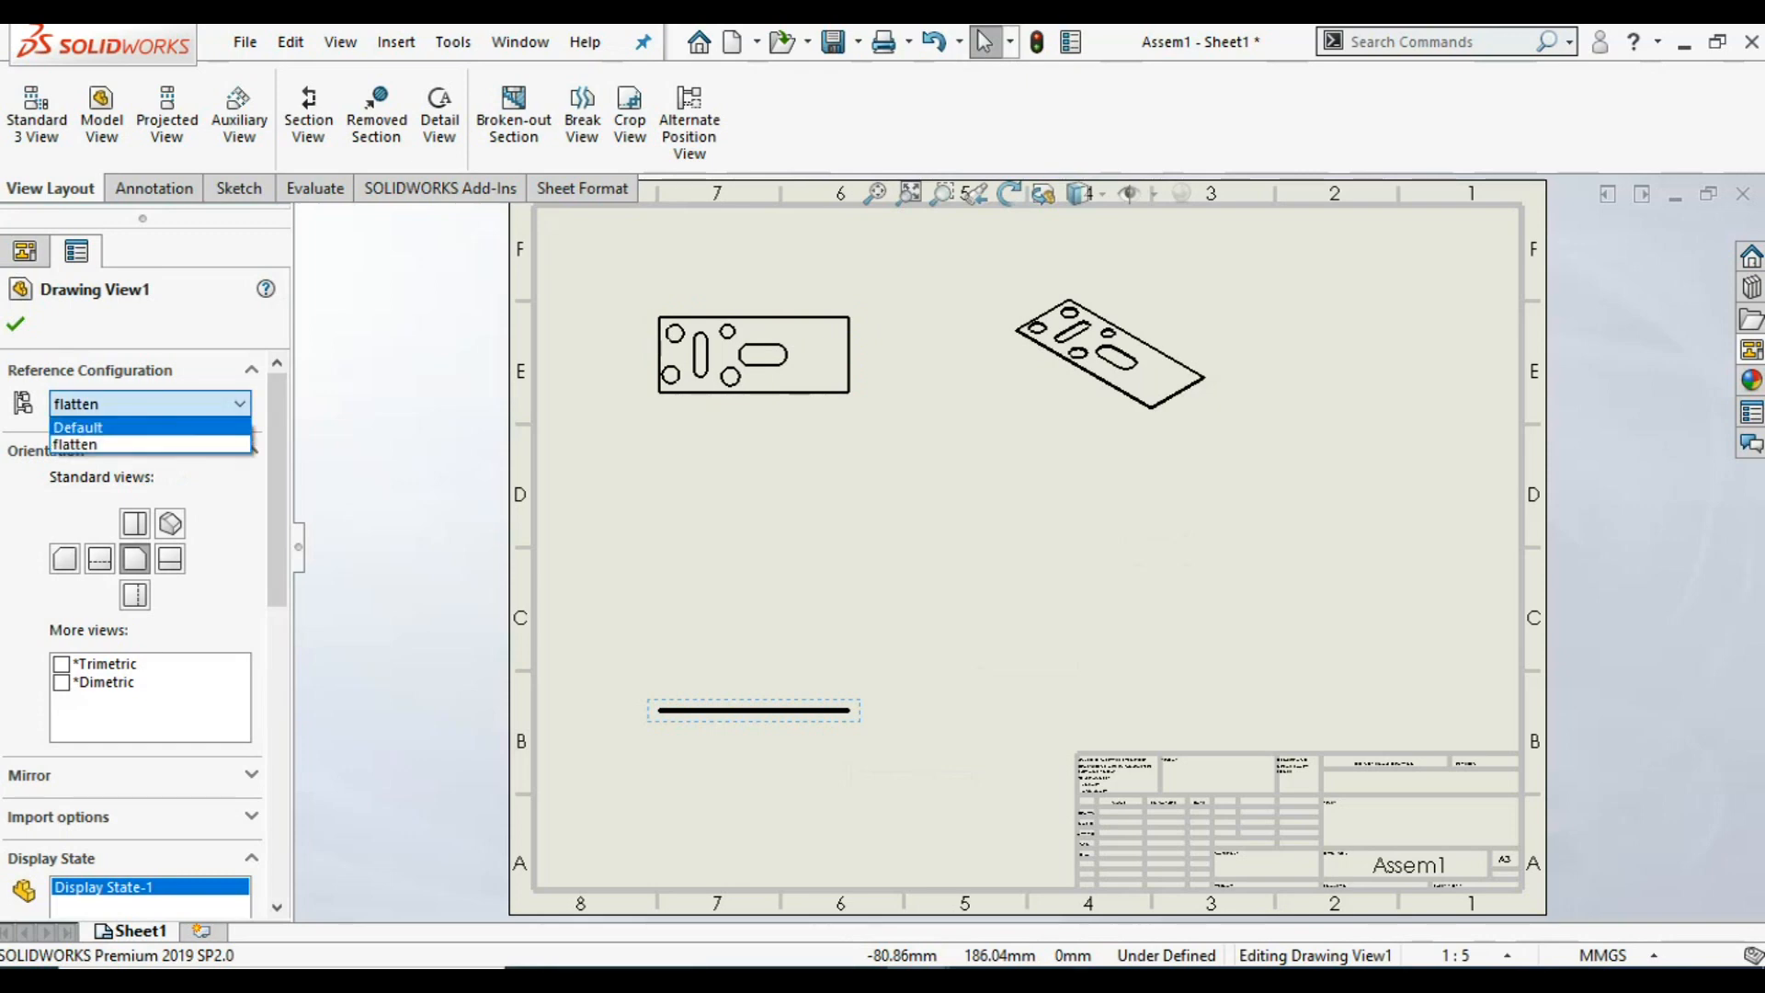
pyautogui.click(79, 427)
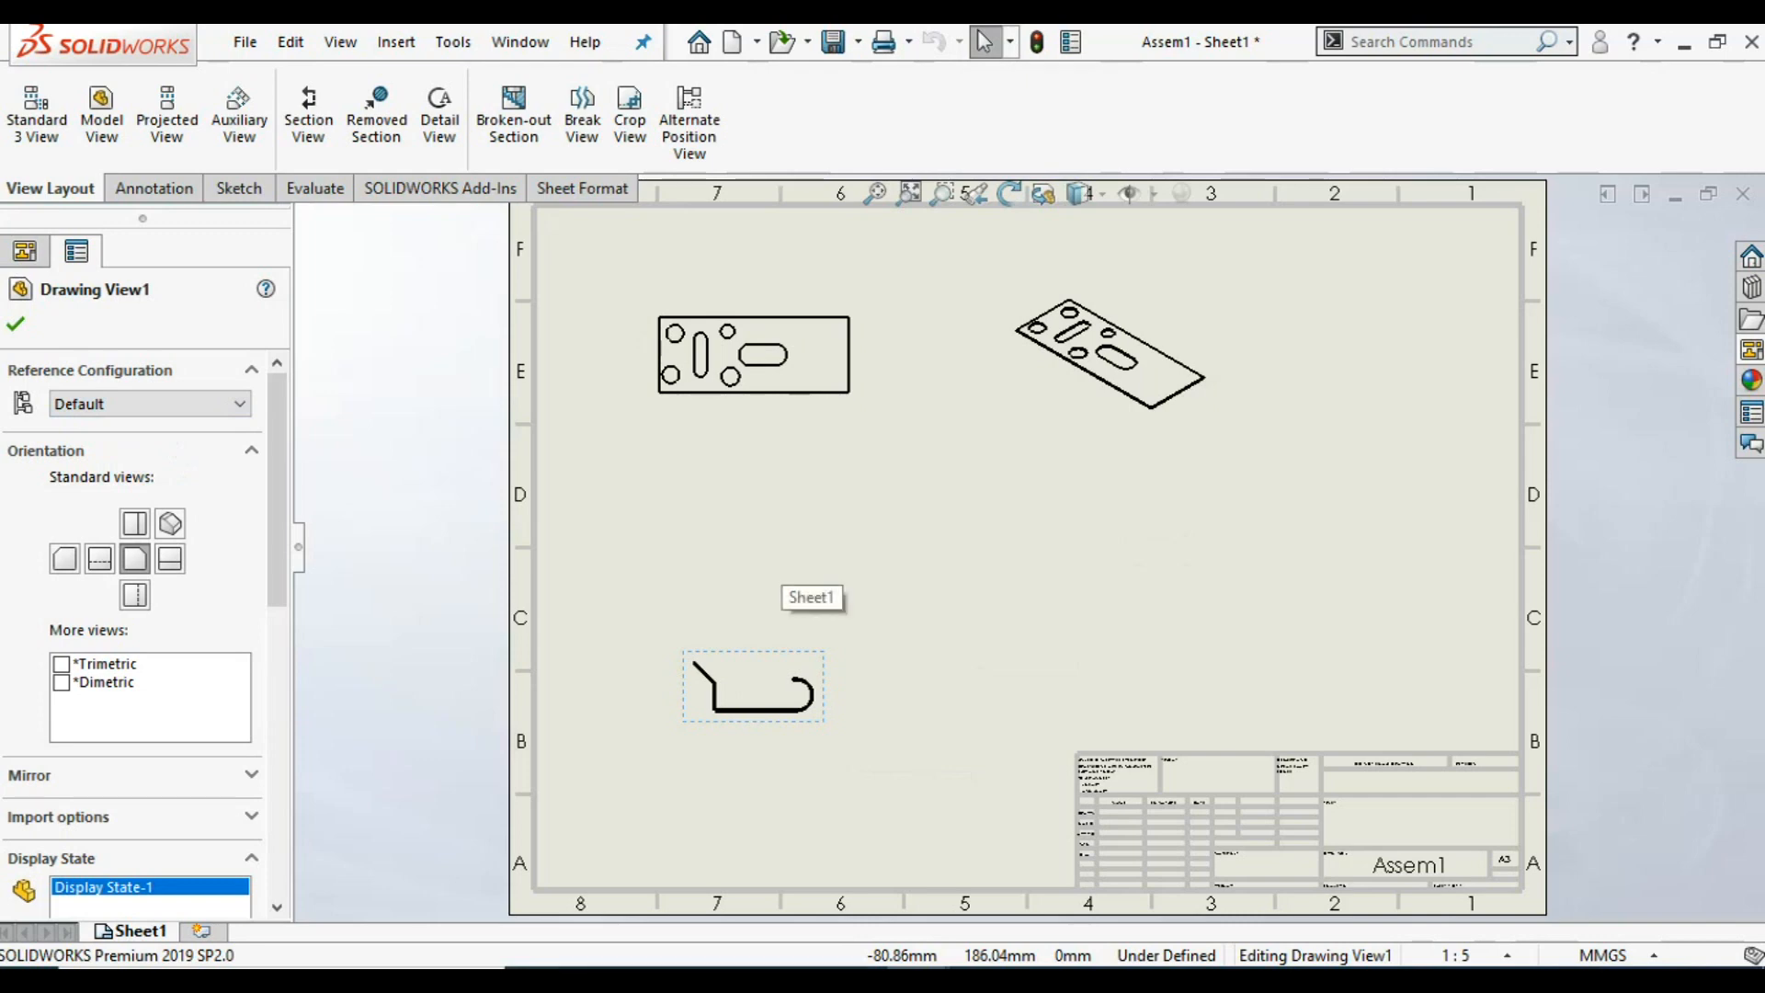
pyautogui.click(15, 323)
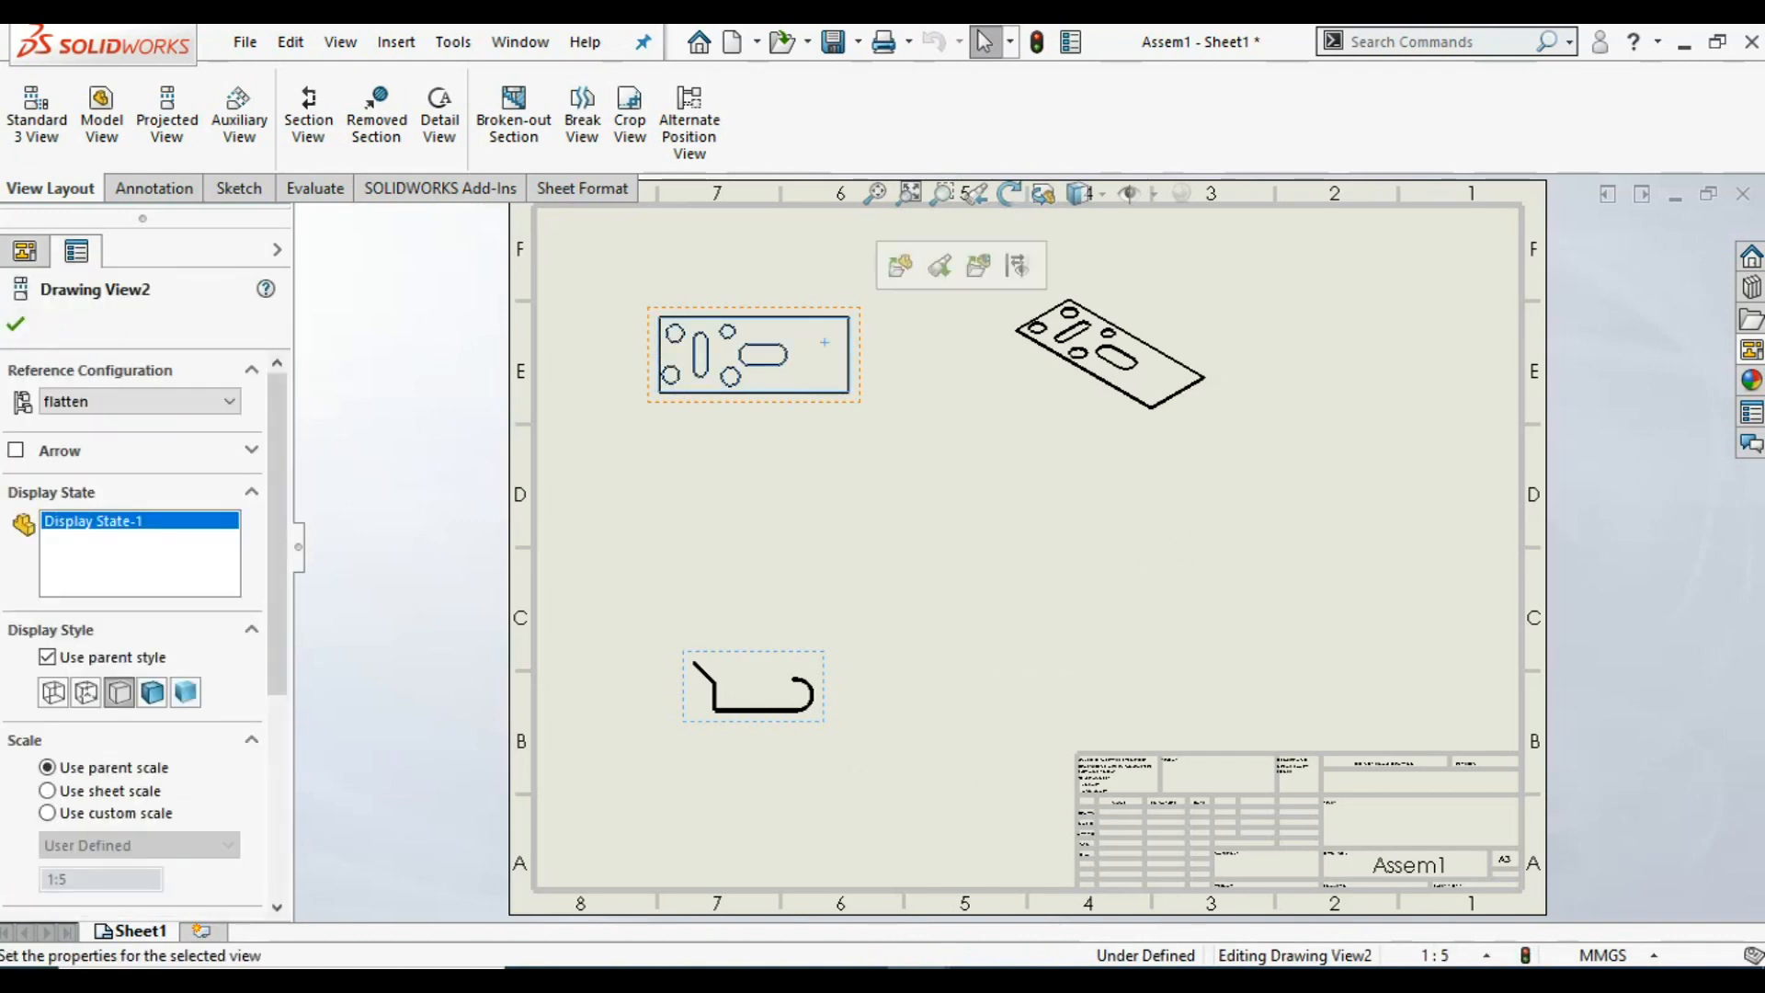
pyautogui.click(138, 401)
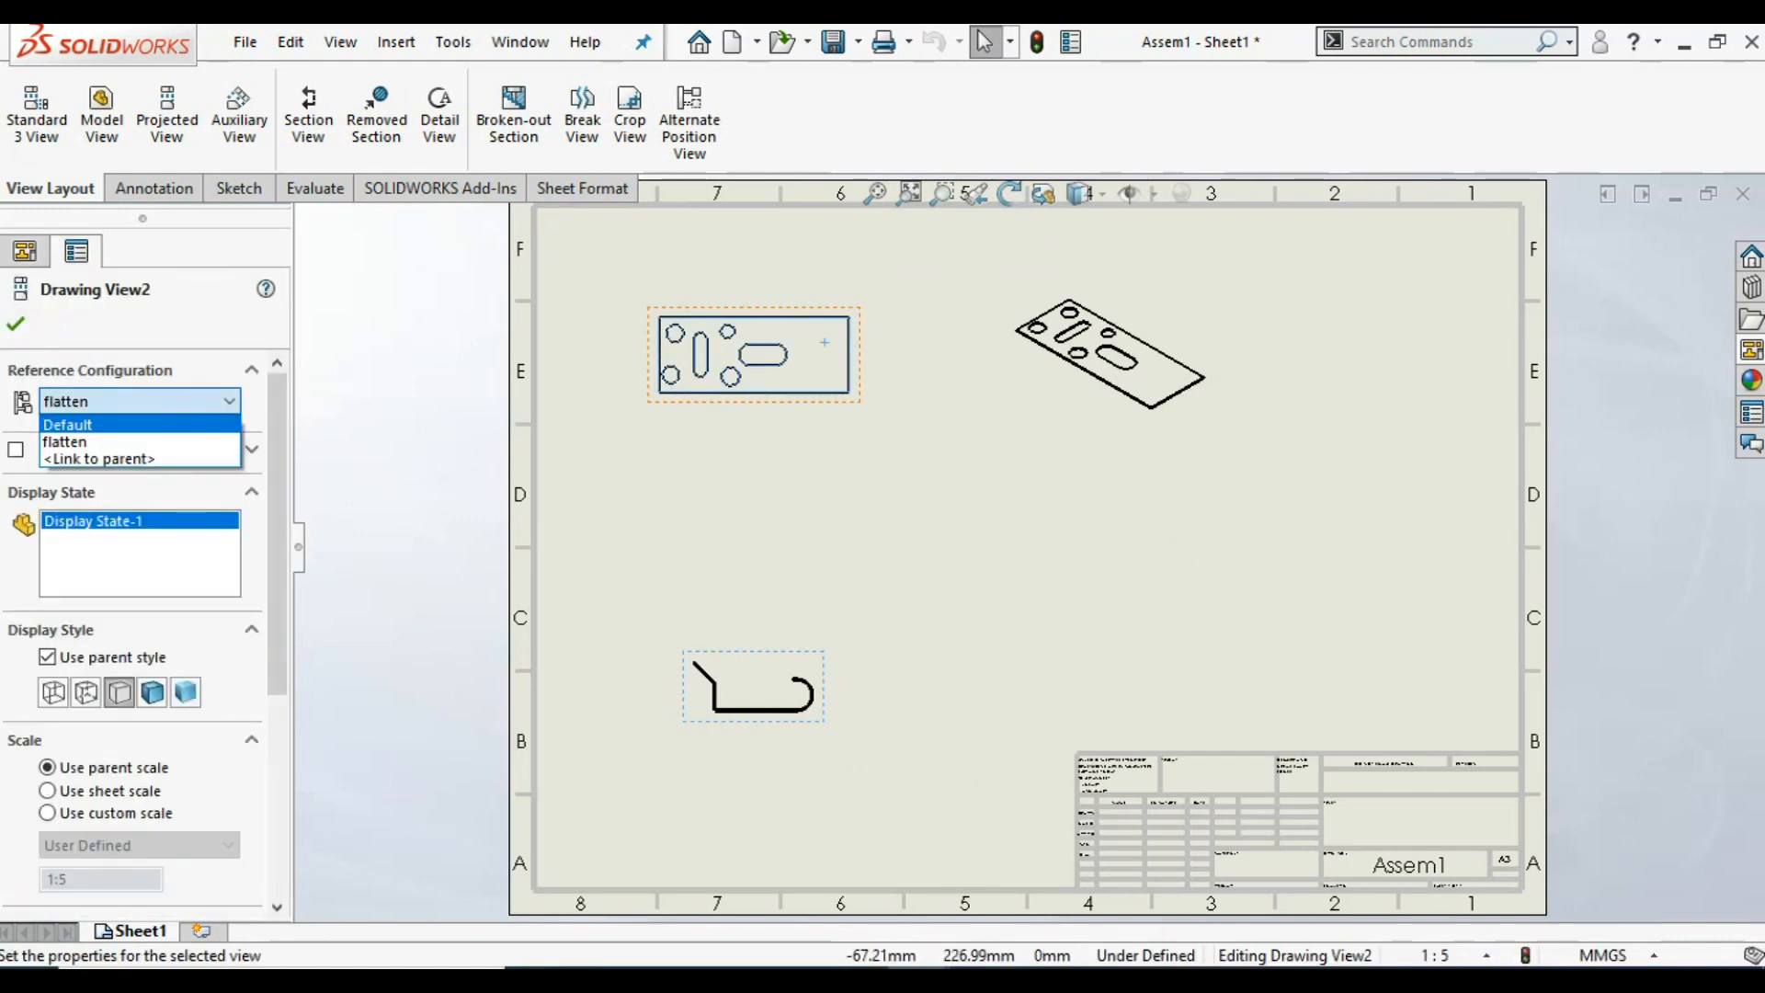
pyautogui.click(67, 425)
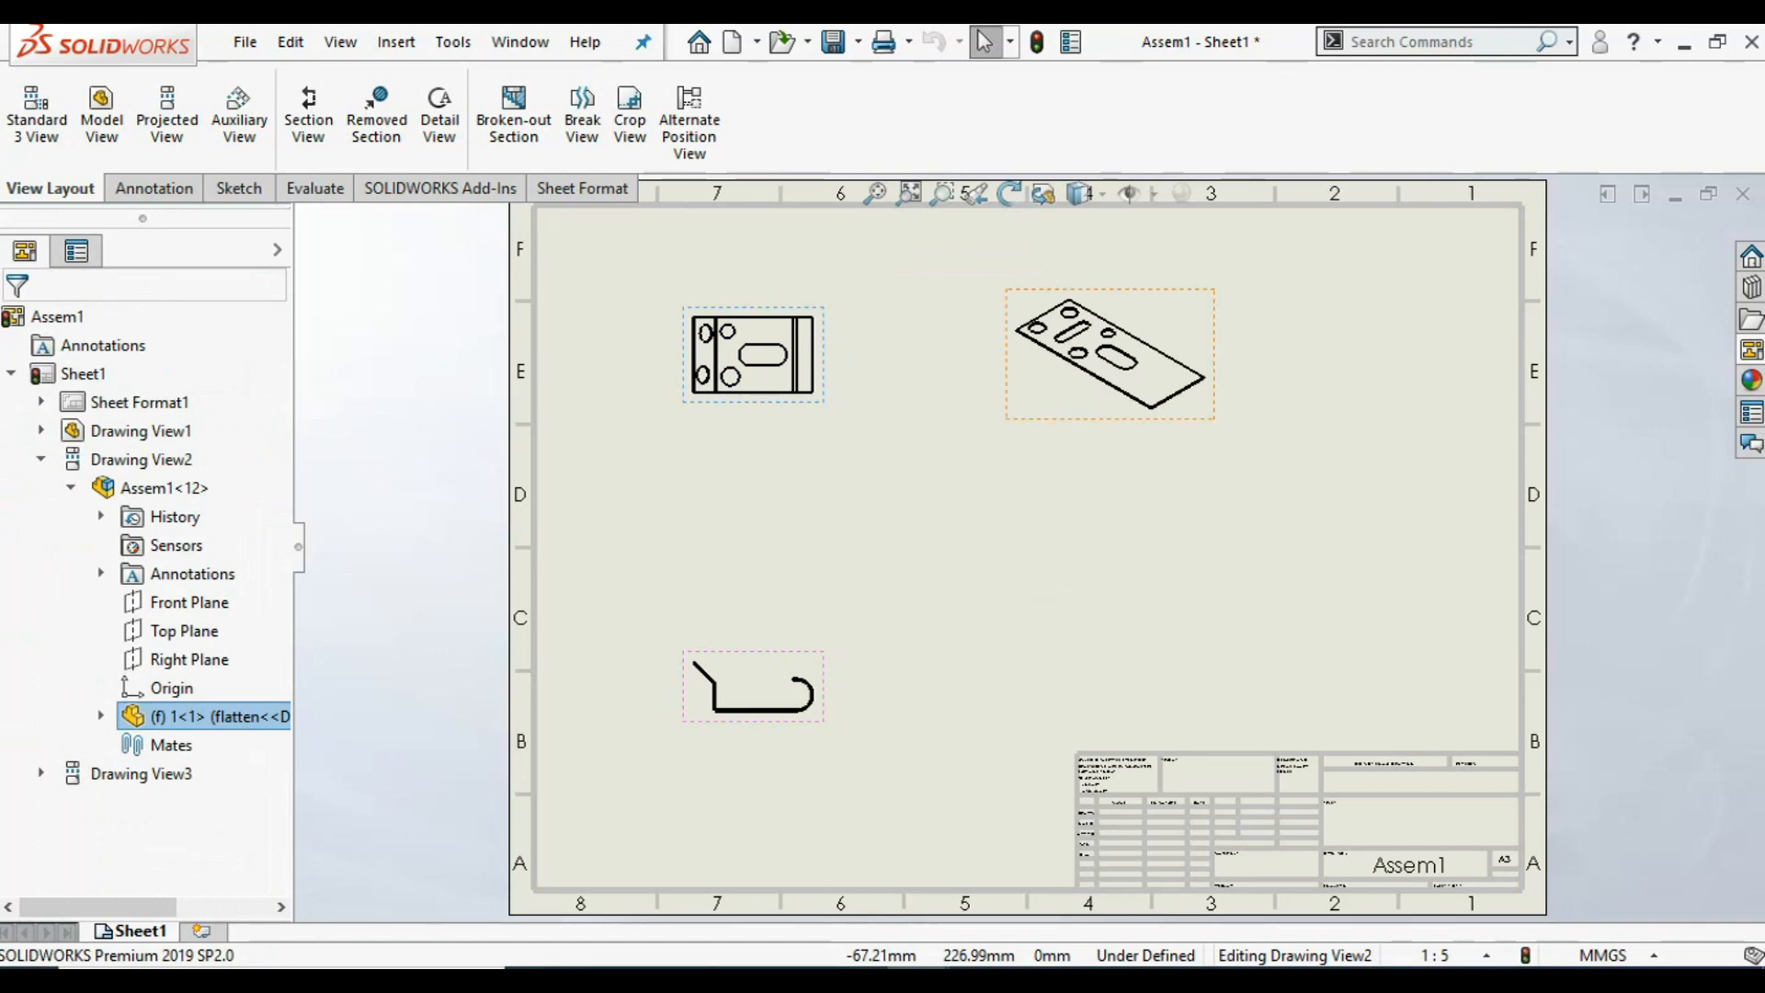
# - Set the isometric drawing view's reference configuration to Default
pyautogui.click(1109, 354)
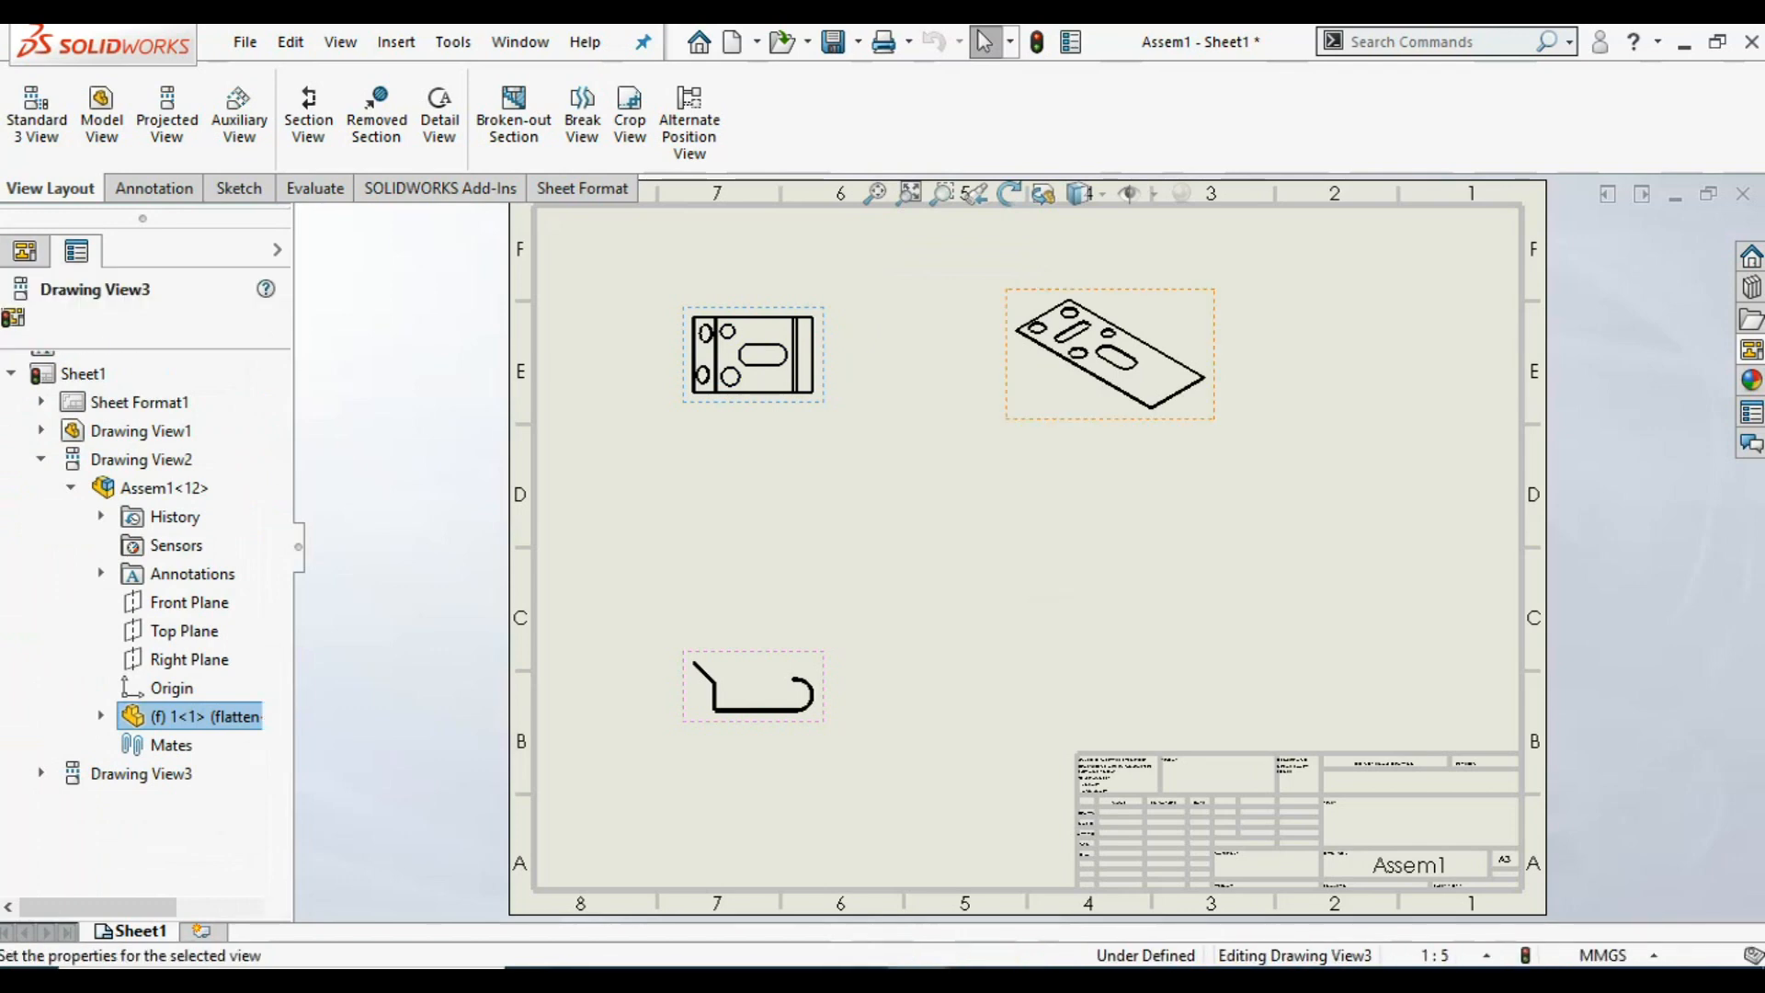
pyautogui.click(138, 401)
pyautogui.click(68, 425)
pyautogui.click(16, 323)
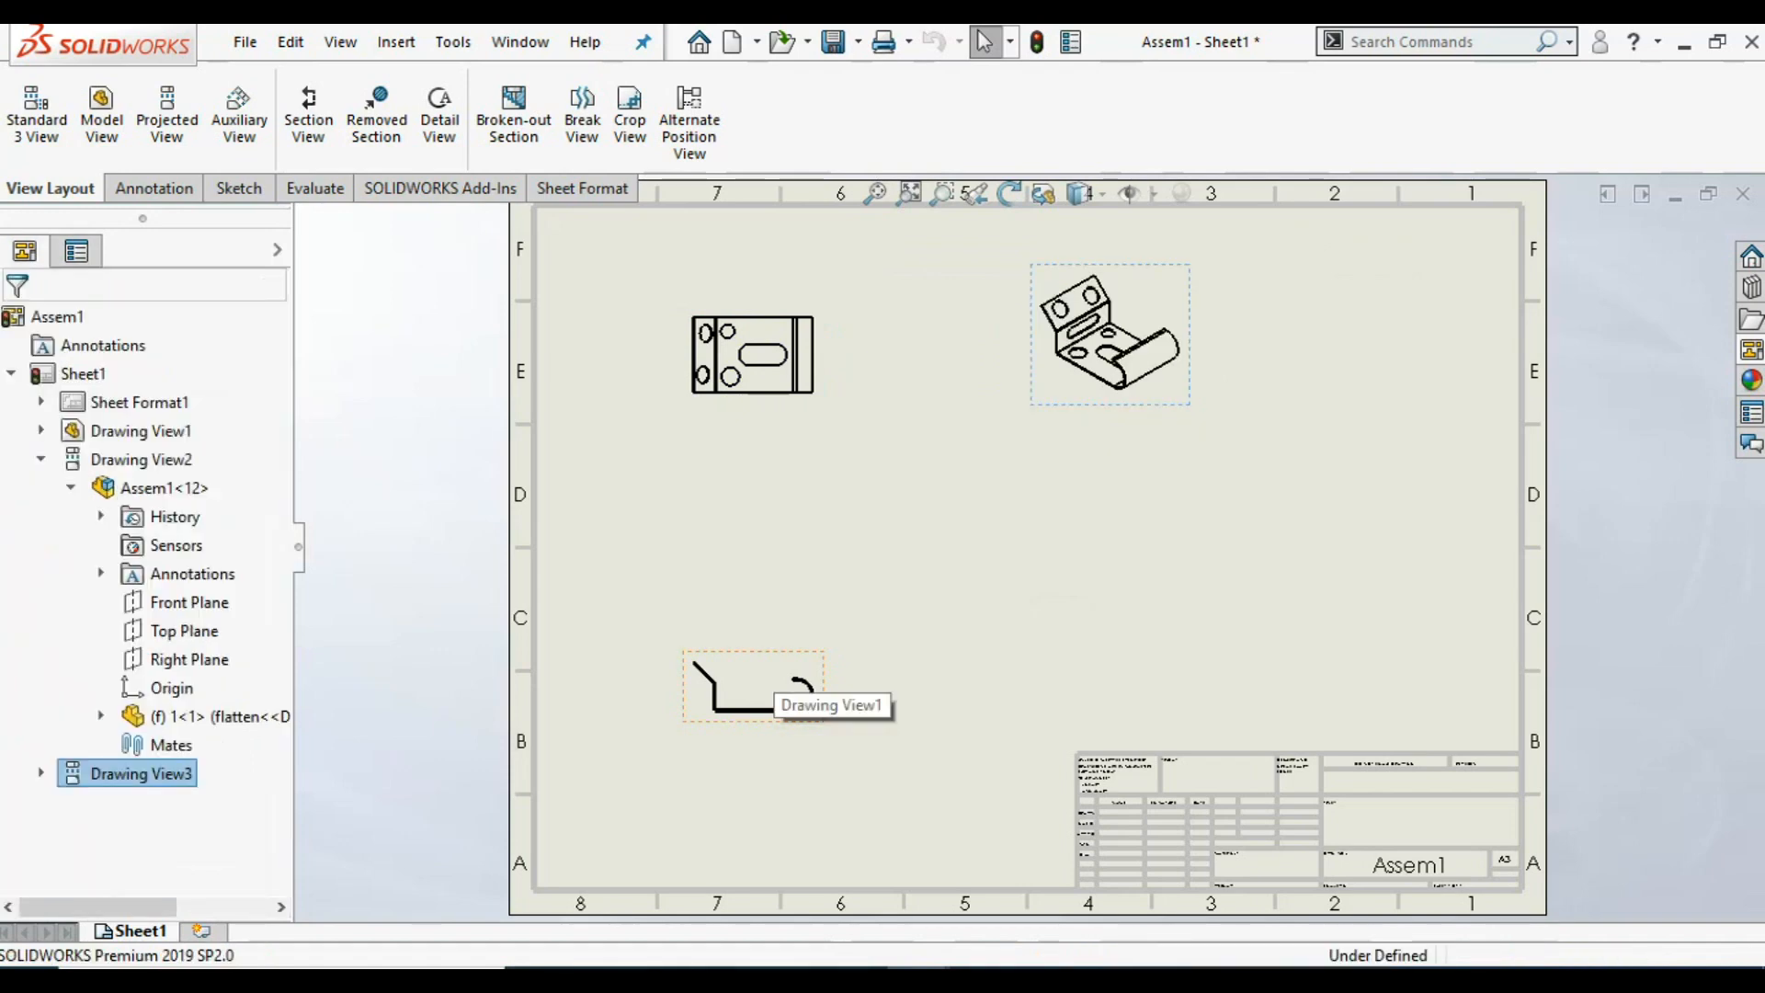
# - Move the front view up closer to the top view and shift the isometric view down beside them on the sheet
pyautogui.click(771, 691)
pyautogui.moveTo(770, 691)
pyautogui.mouseDown()
pyautogui.moveTo(771, 537)
pyautogui.moveTo(787, 532)
pyautogui.moveTo(811, 585)
pyautogui.mouseUp()
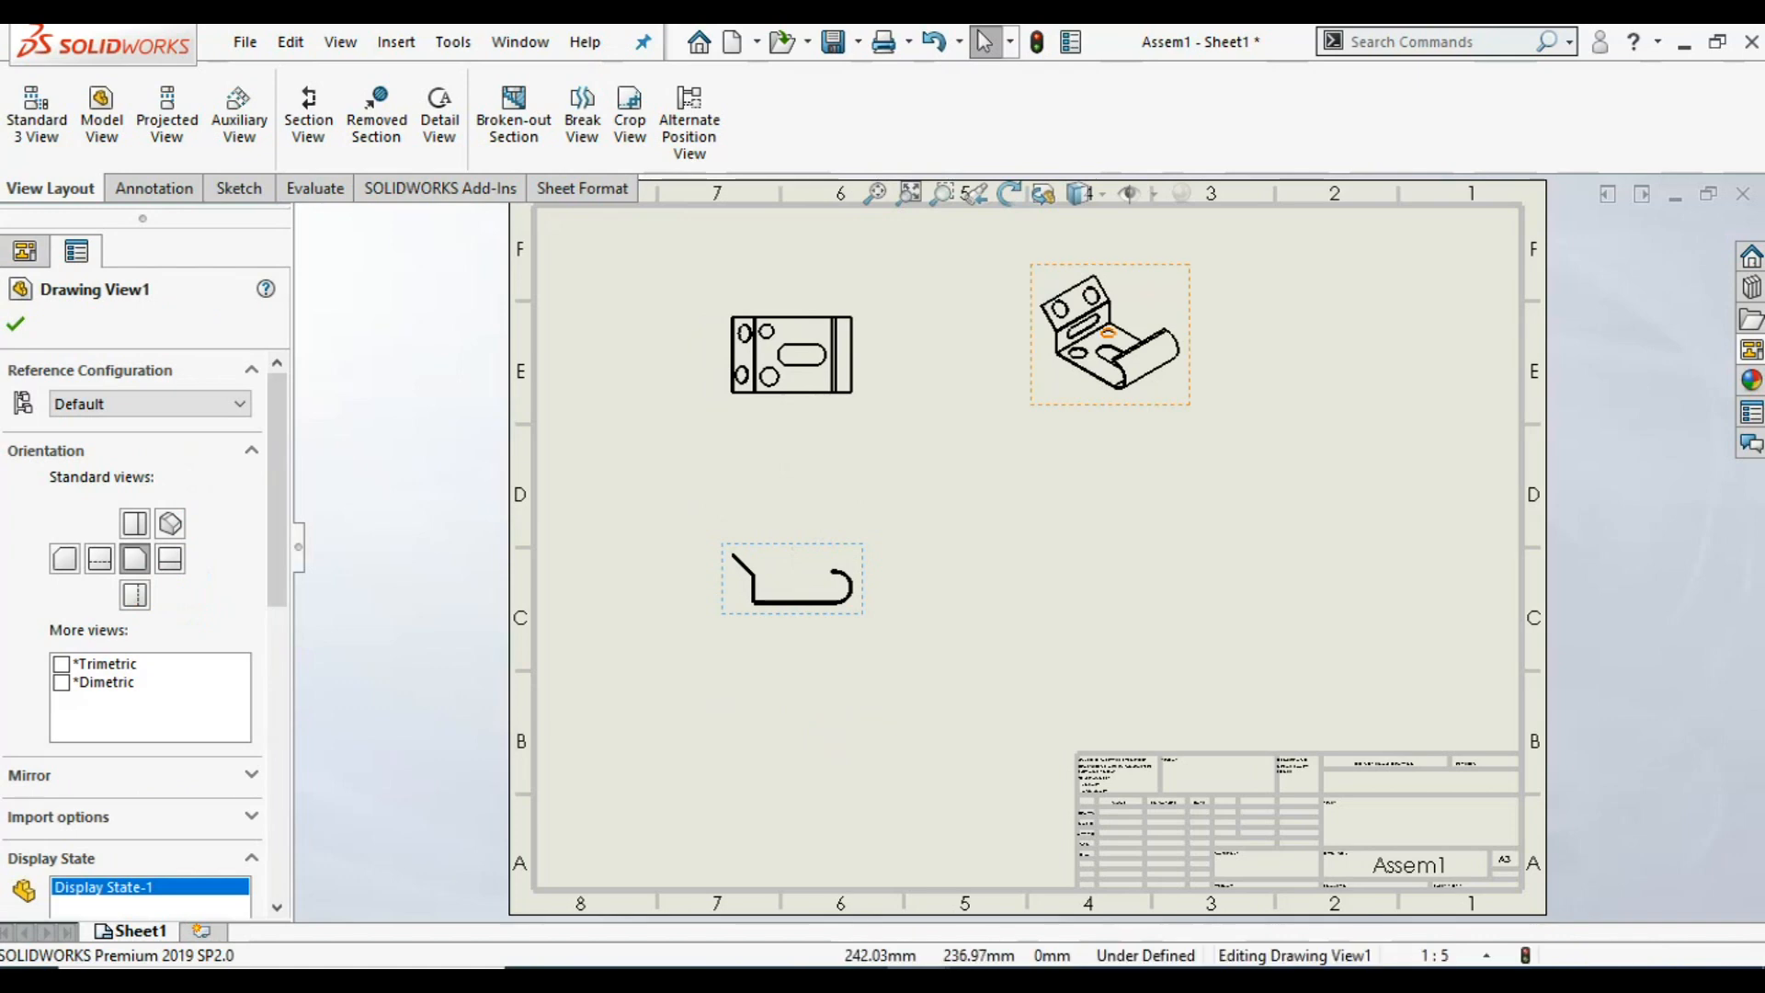
pyautogui.moveTo(1108, 333)
pyautogui.mouseDown()
pyautogui.moveTo(1071, 520)
pyautogui.moveTo(1037, 488)
pyautogui.moveTo(1057, 472)
pyautogui.mouseUp()
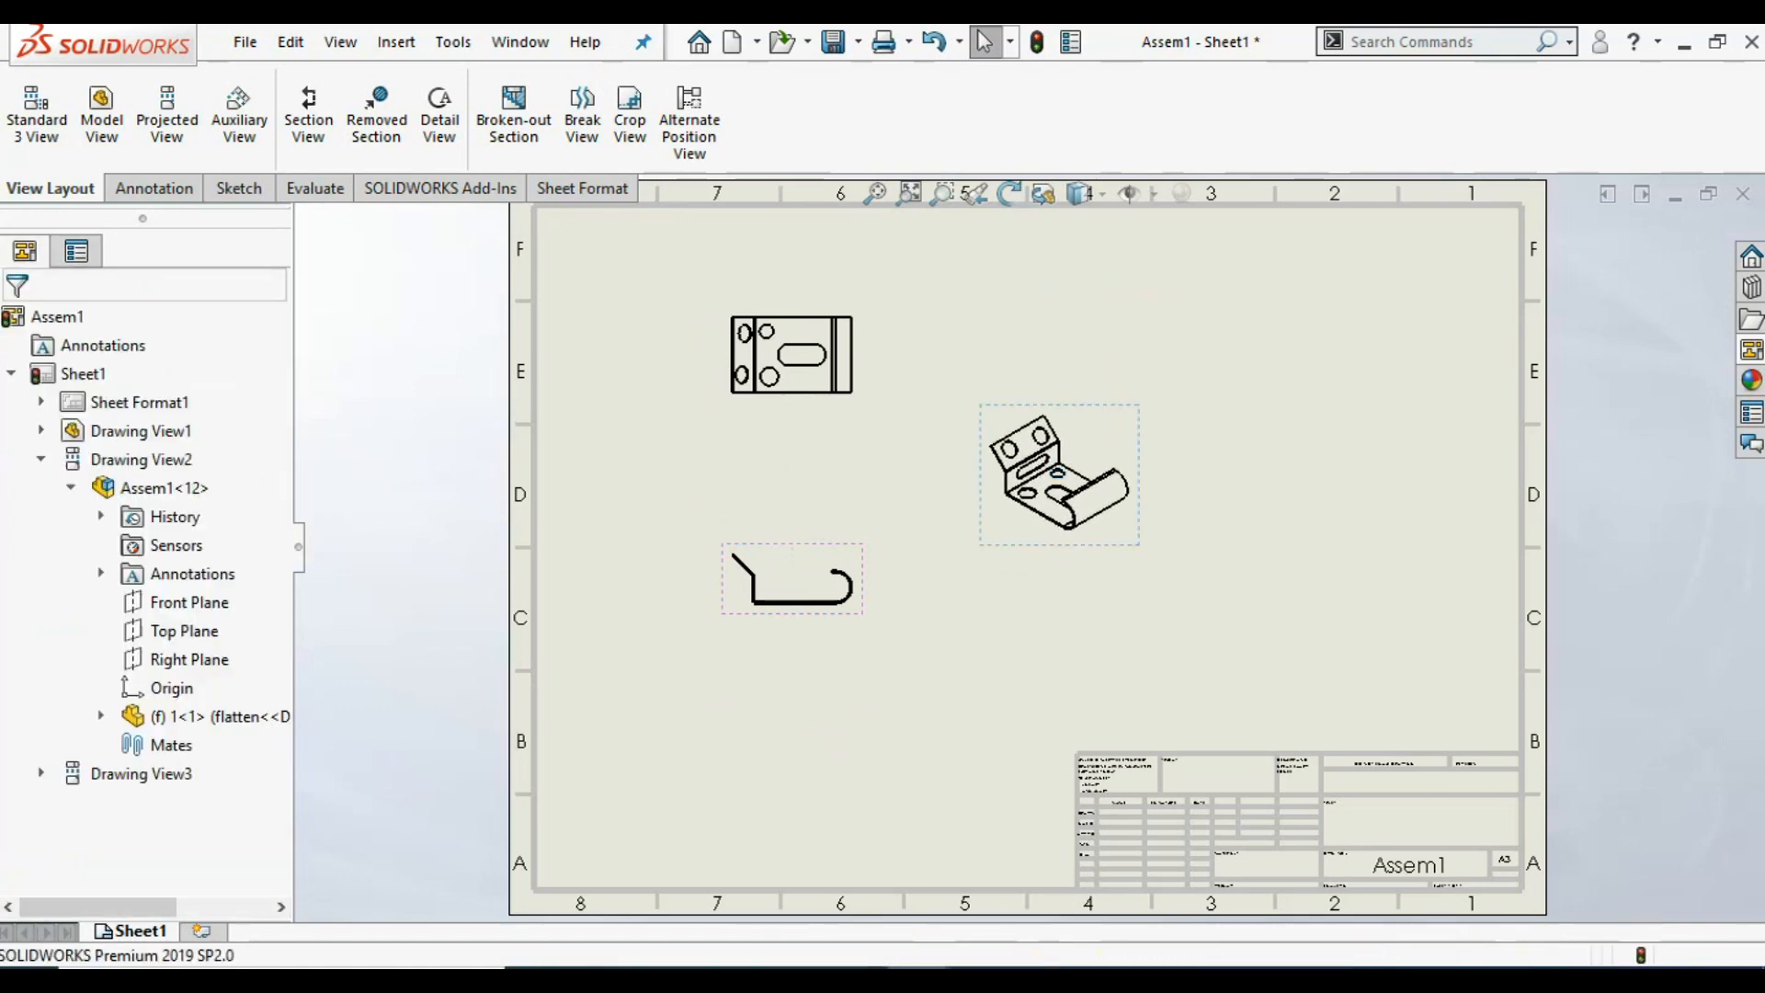
# - Add an alternate position view to the front drawing view using the existing flatten configuration
pyautogui.scroll(3, 878, 409)
pyautogui.scroll(-3, 878, 409)
pyautogui.scroll(-4, 887, 421)
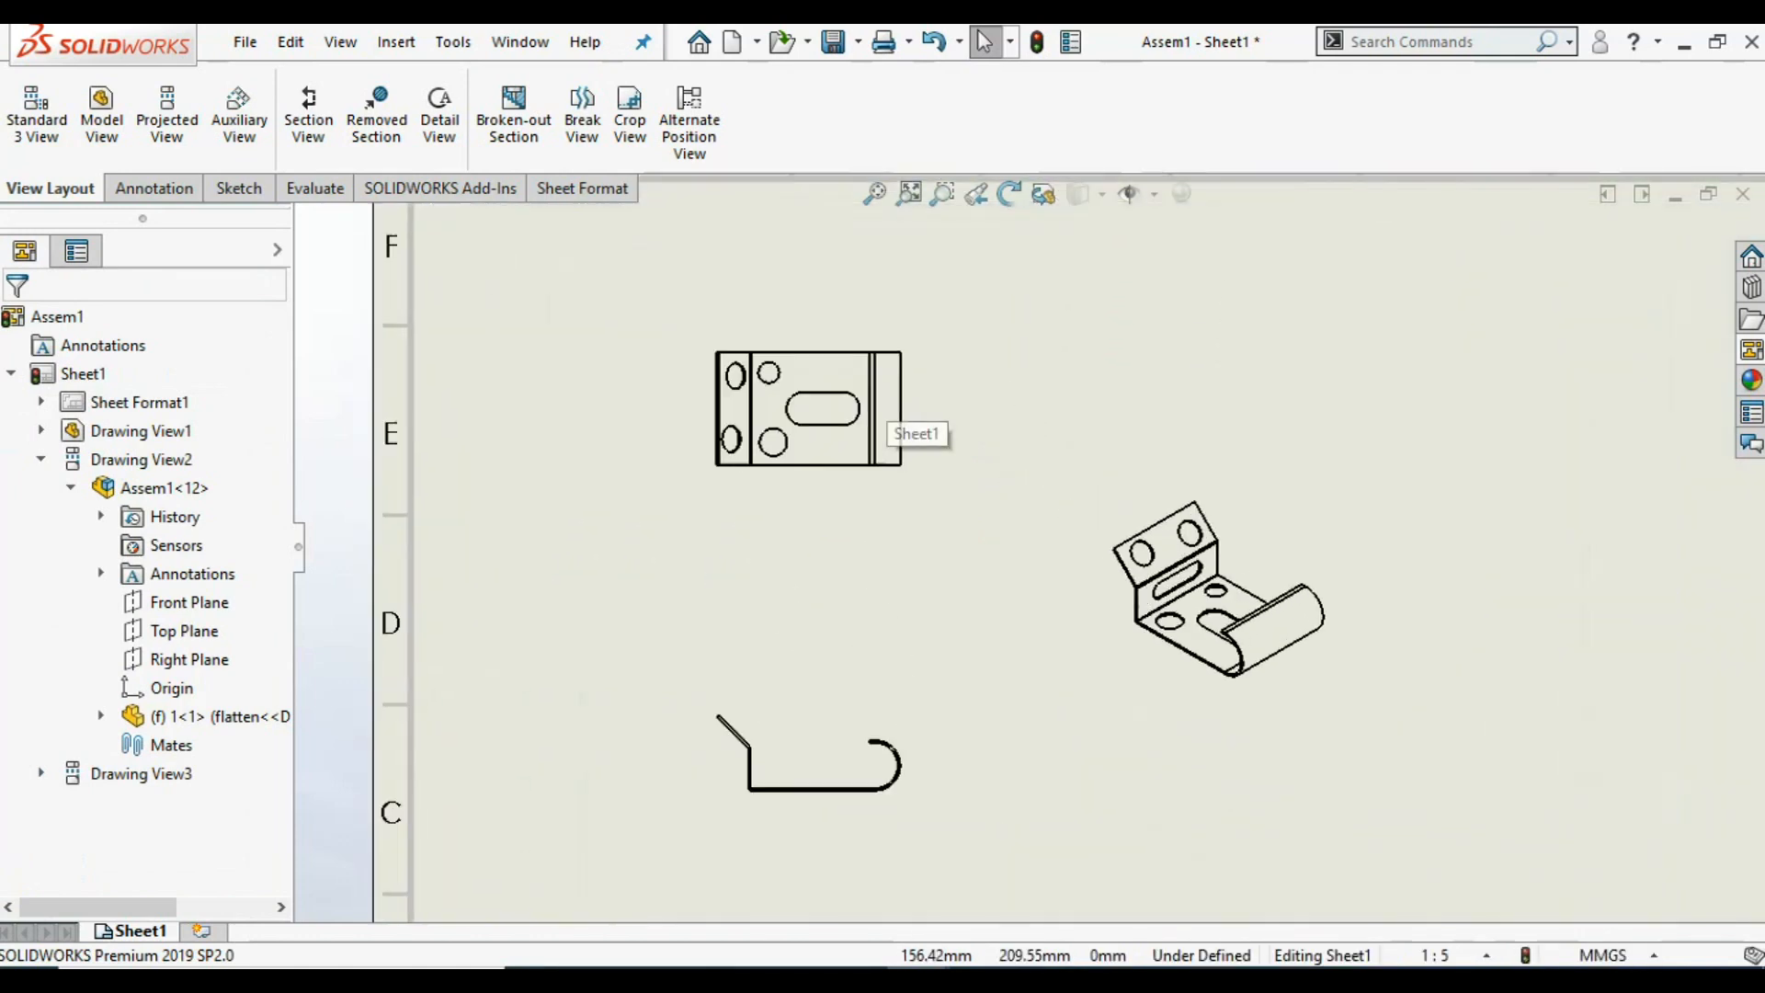
pyautogui.scroll(1, 1018, 551)
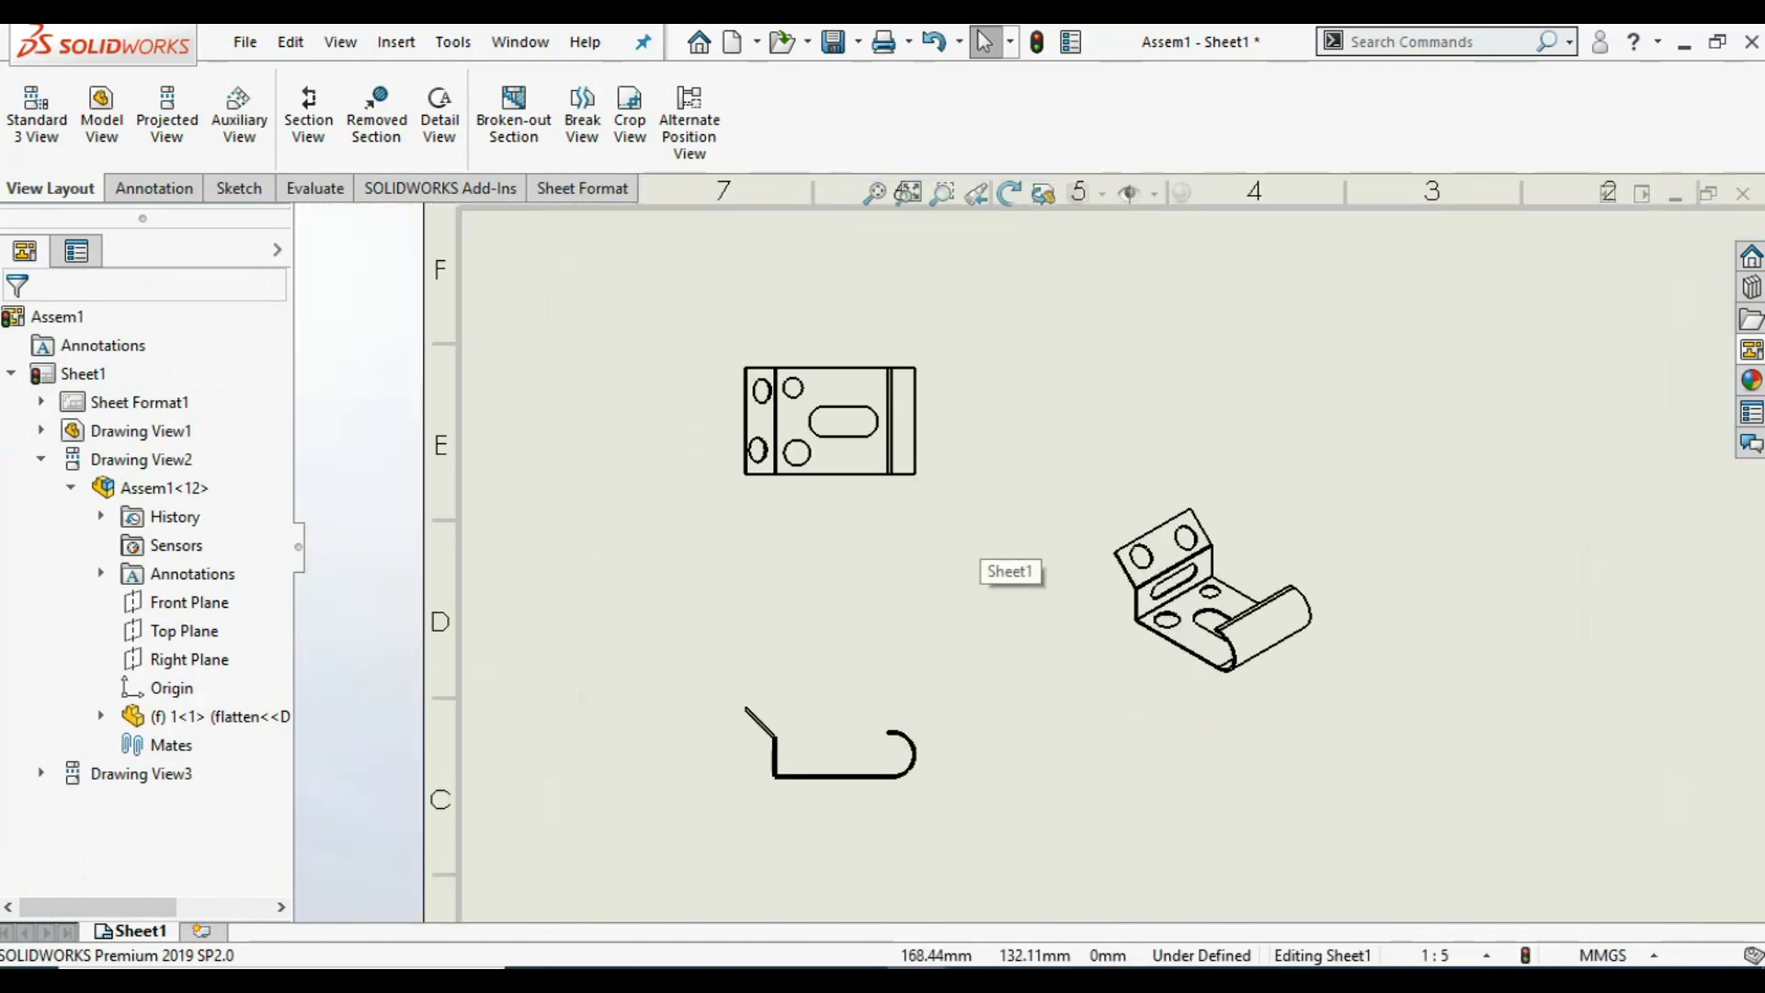
pyautogui.scroll(-1, 1012, 565)
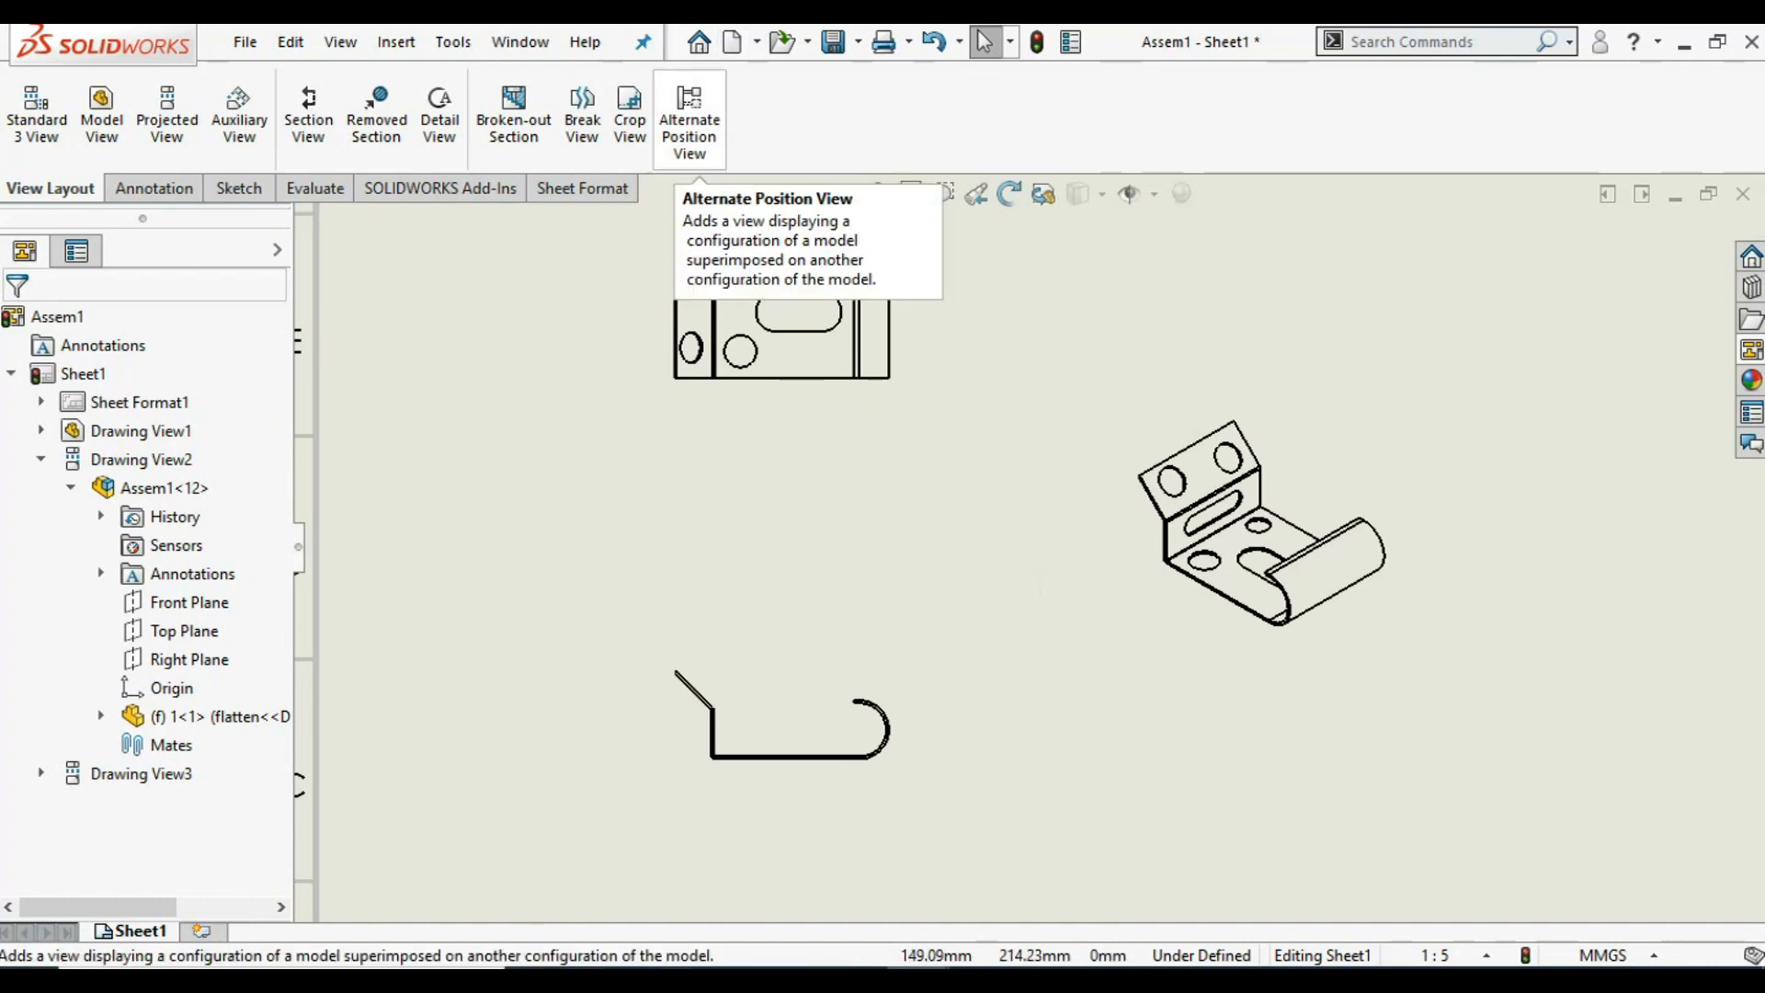
pyautogui.click(689, 120)
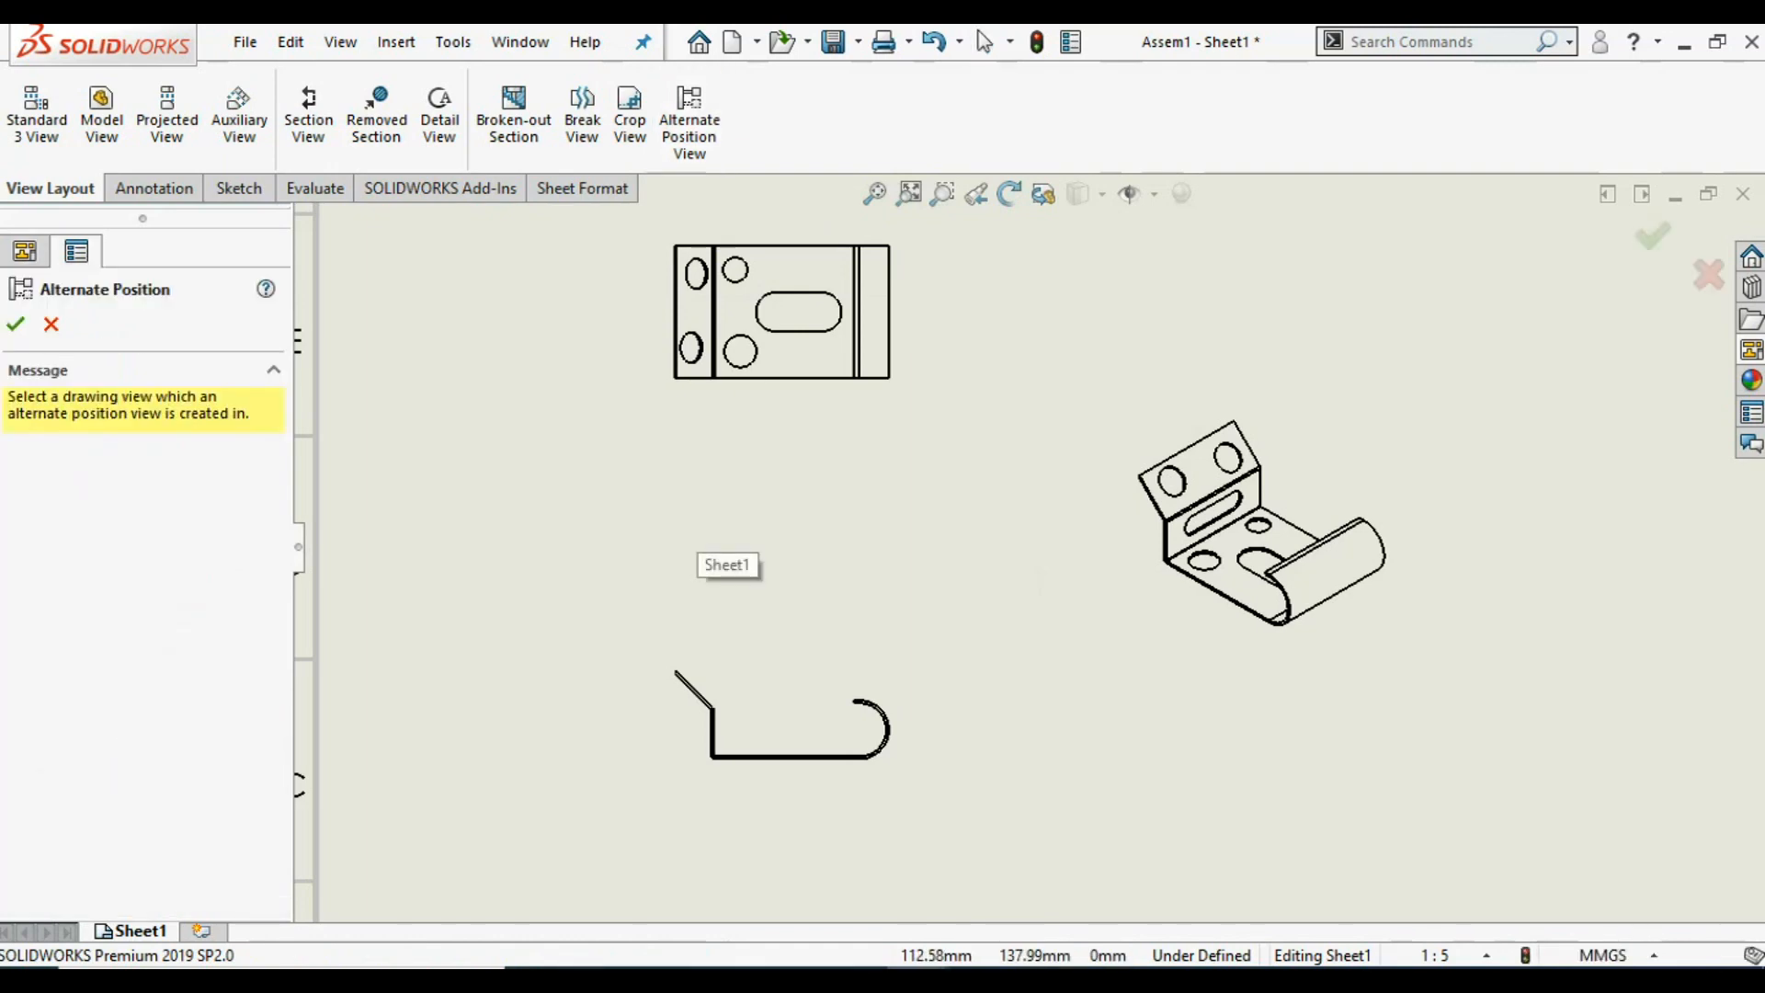
pyautogui.click(781, 757)
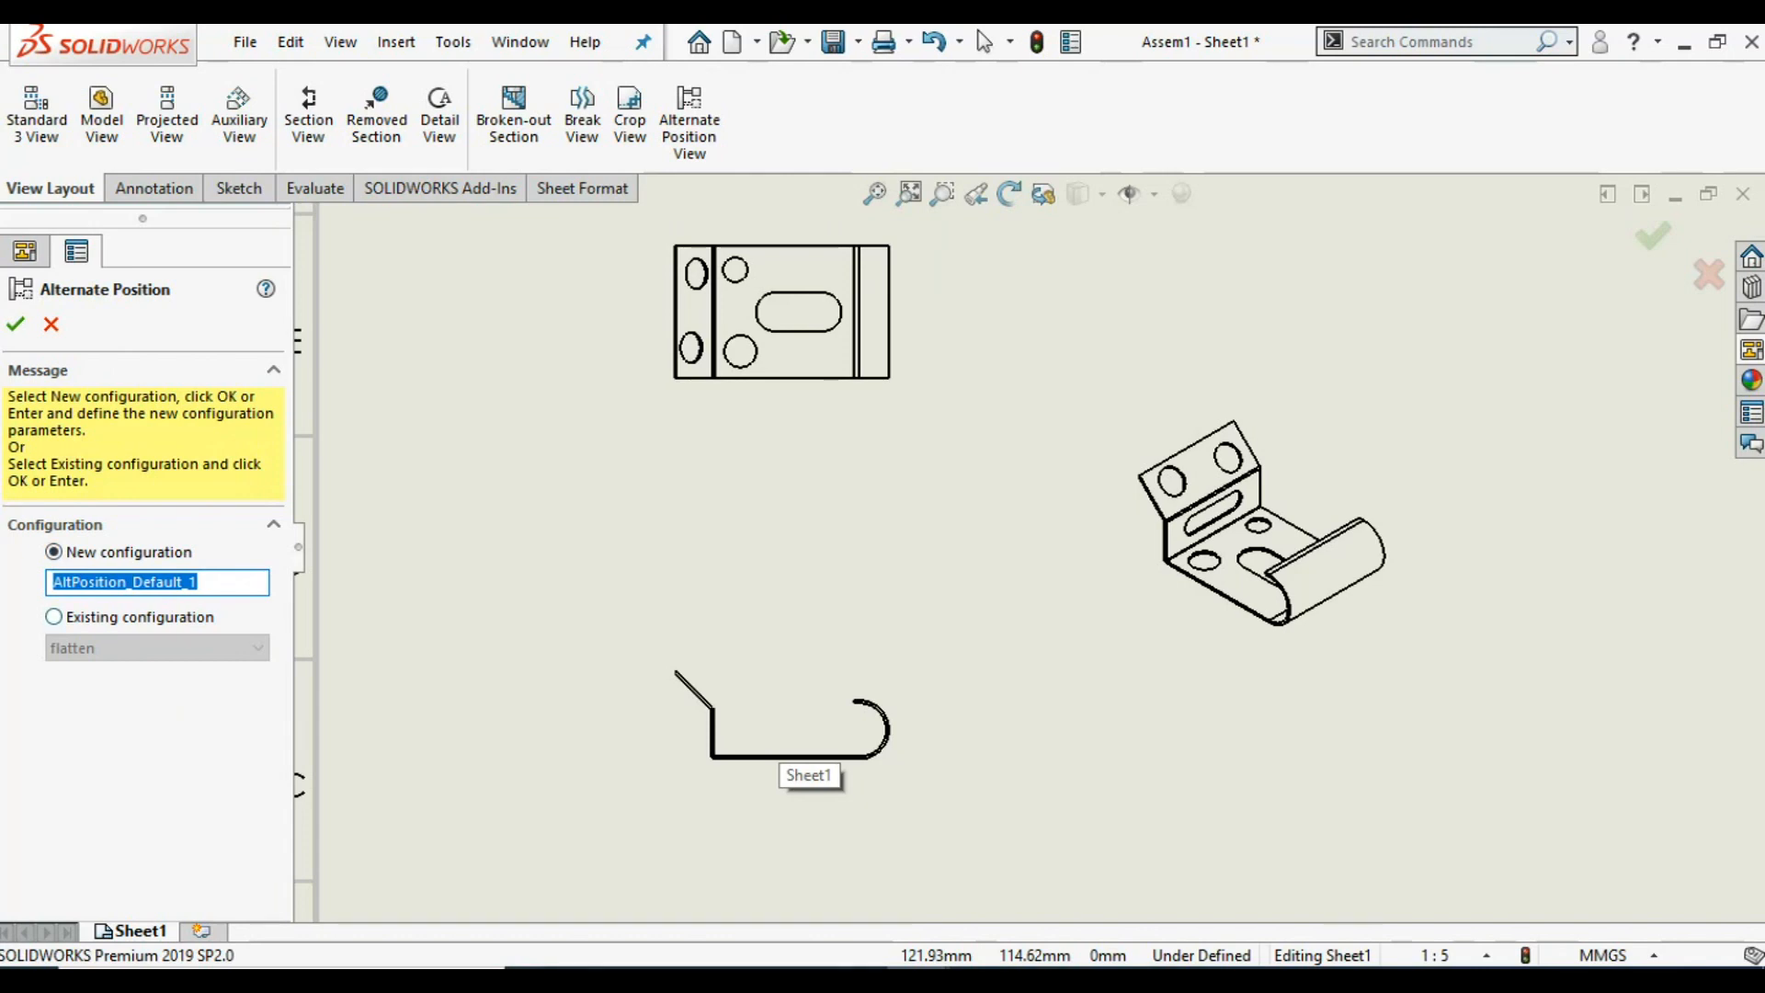
pyautogui.click(54, 616)
pyautogui.click(16, 324)
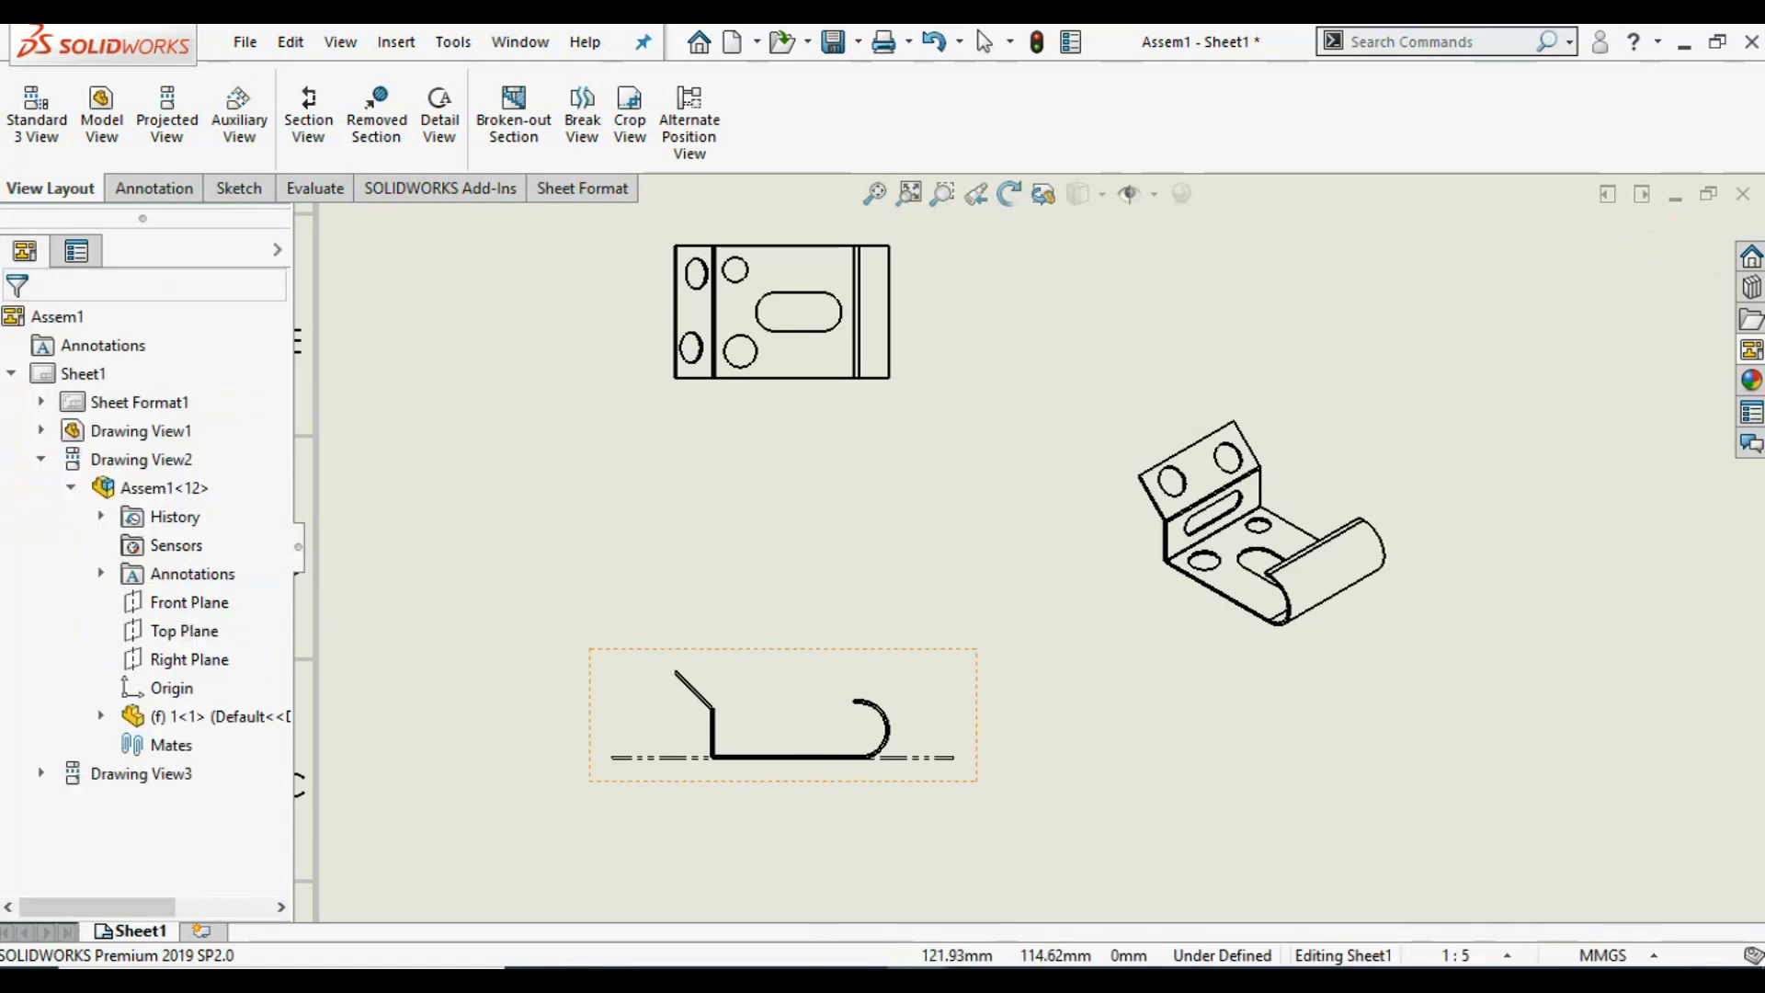
# - Dimension the overall flattened length between the ends of the phantom outline, placing the dimension below the front view
pyautogui.scroll(-1, 697, 879)
pyautogui.scroll(-3, 690, 887)
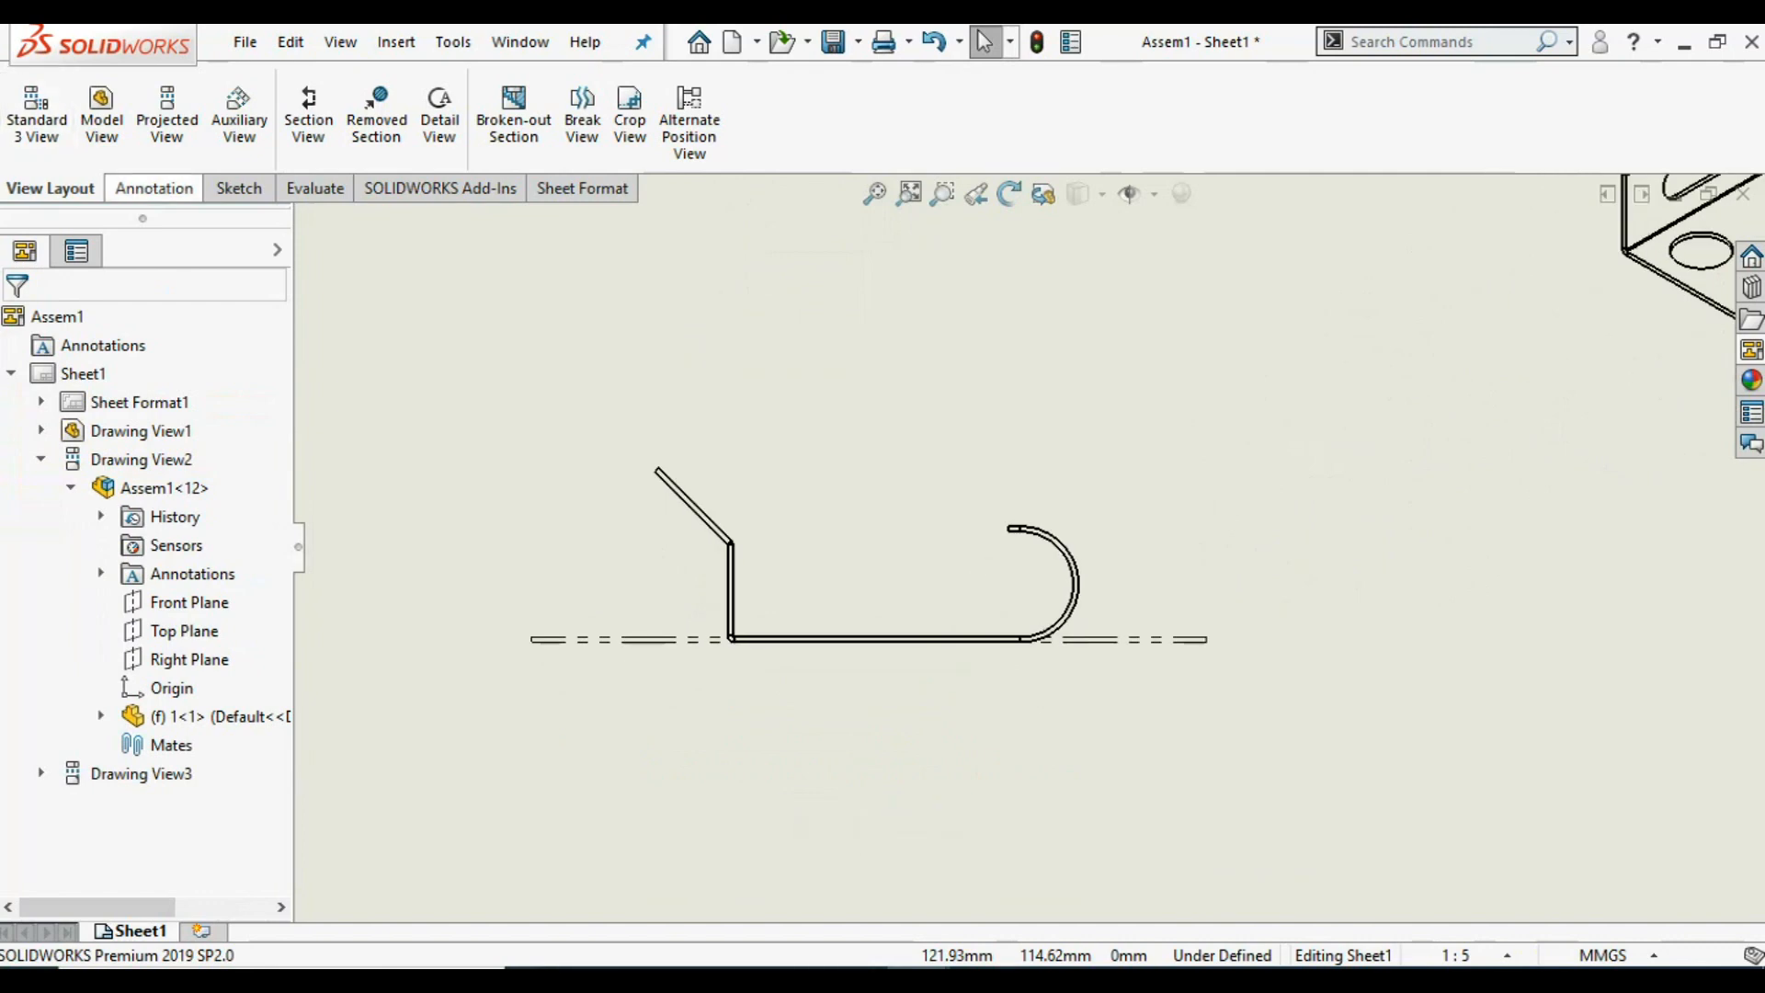
pyautogui.click(153, 188)
pyautogui.click(41, 110)
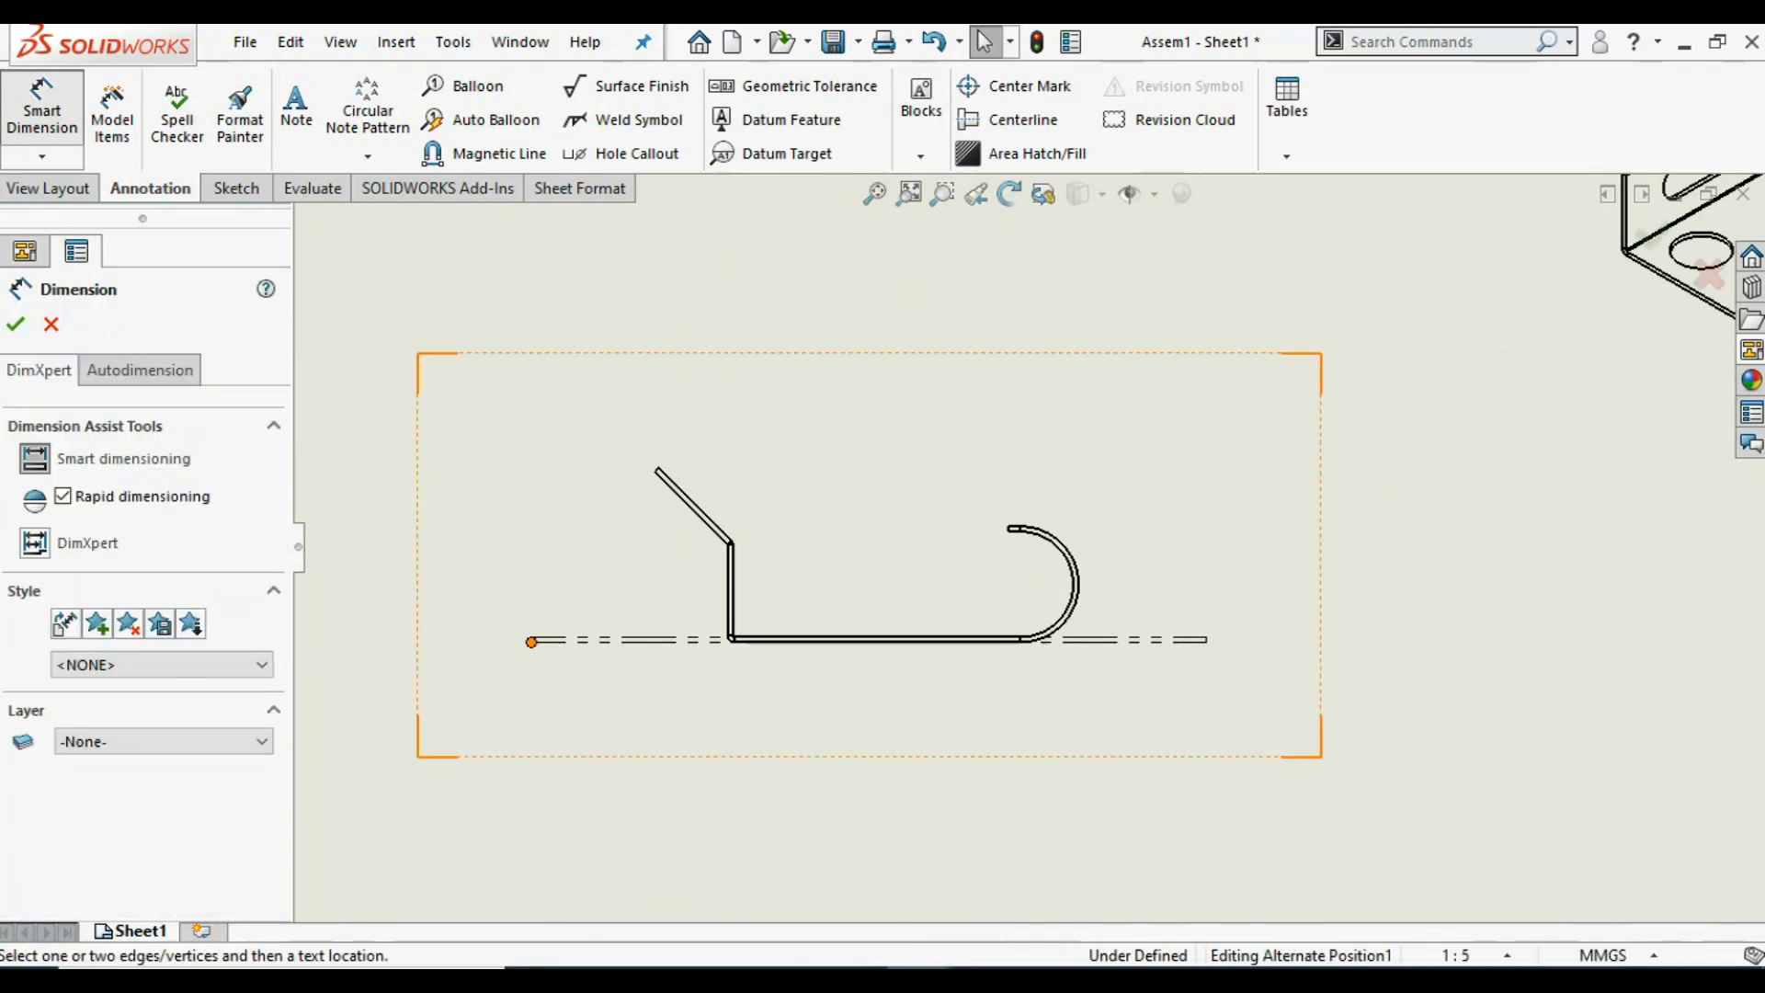
pyautogui.click(531, 642)
pyautogui.click(1206, 642)
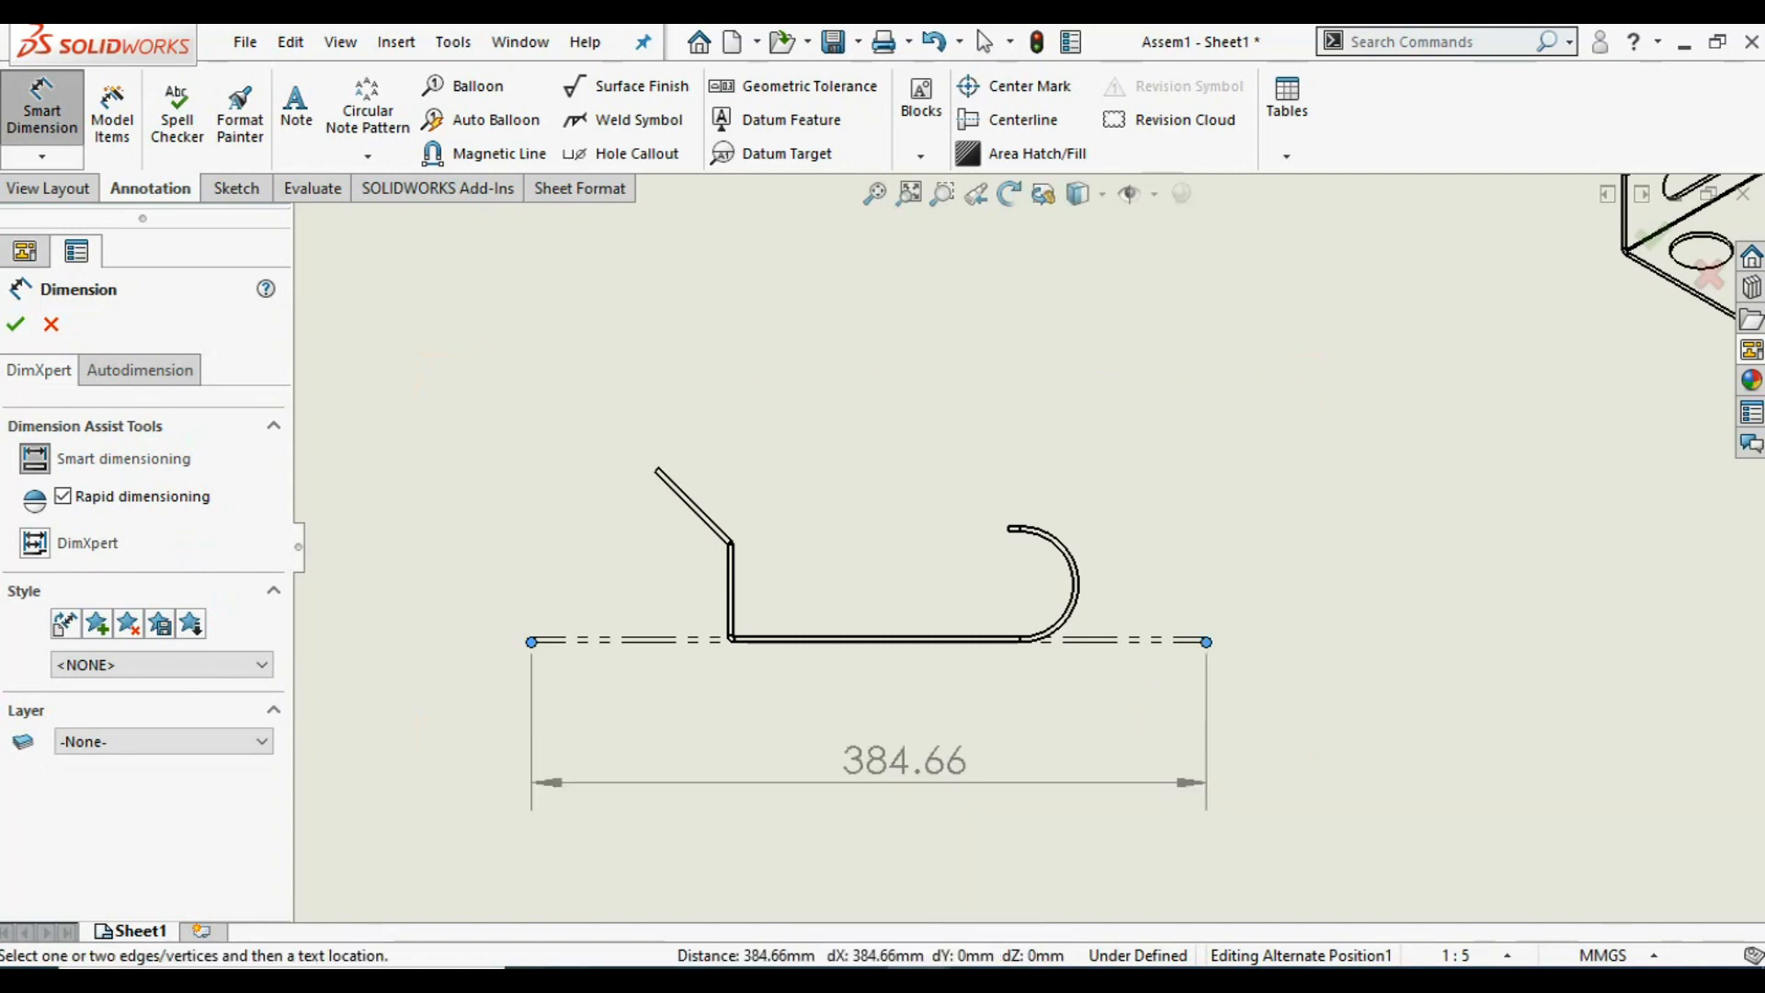
pyautogui.click(904, 764)
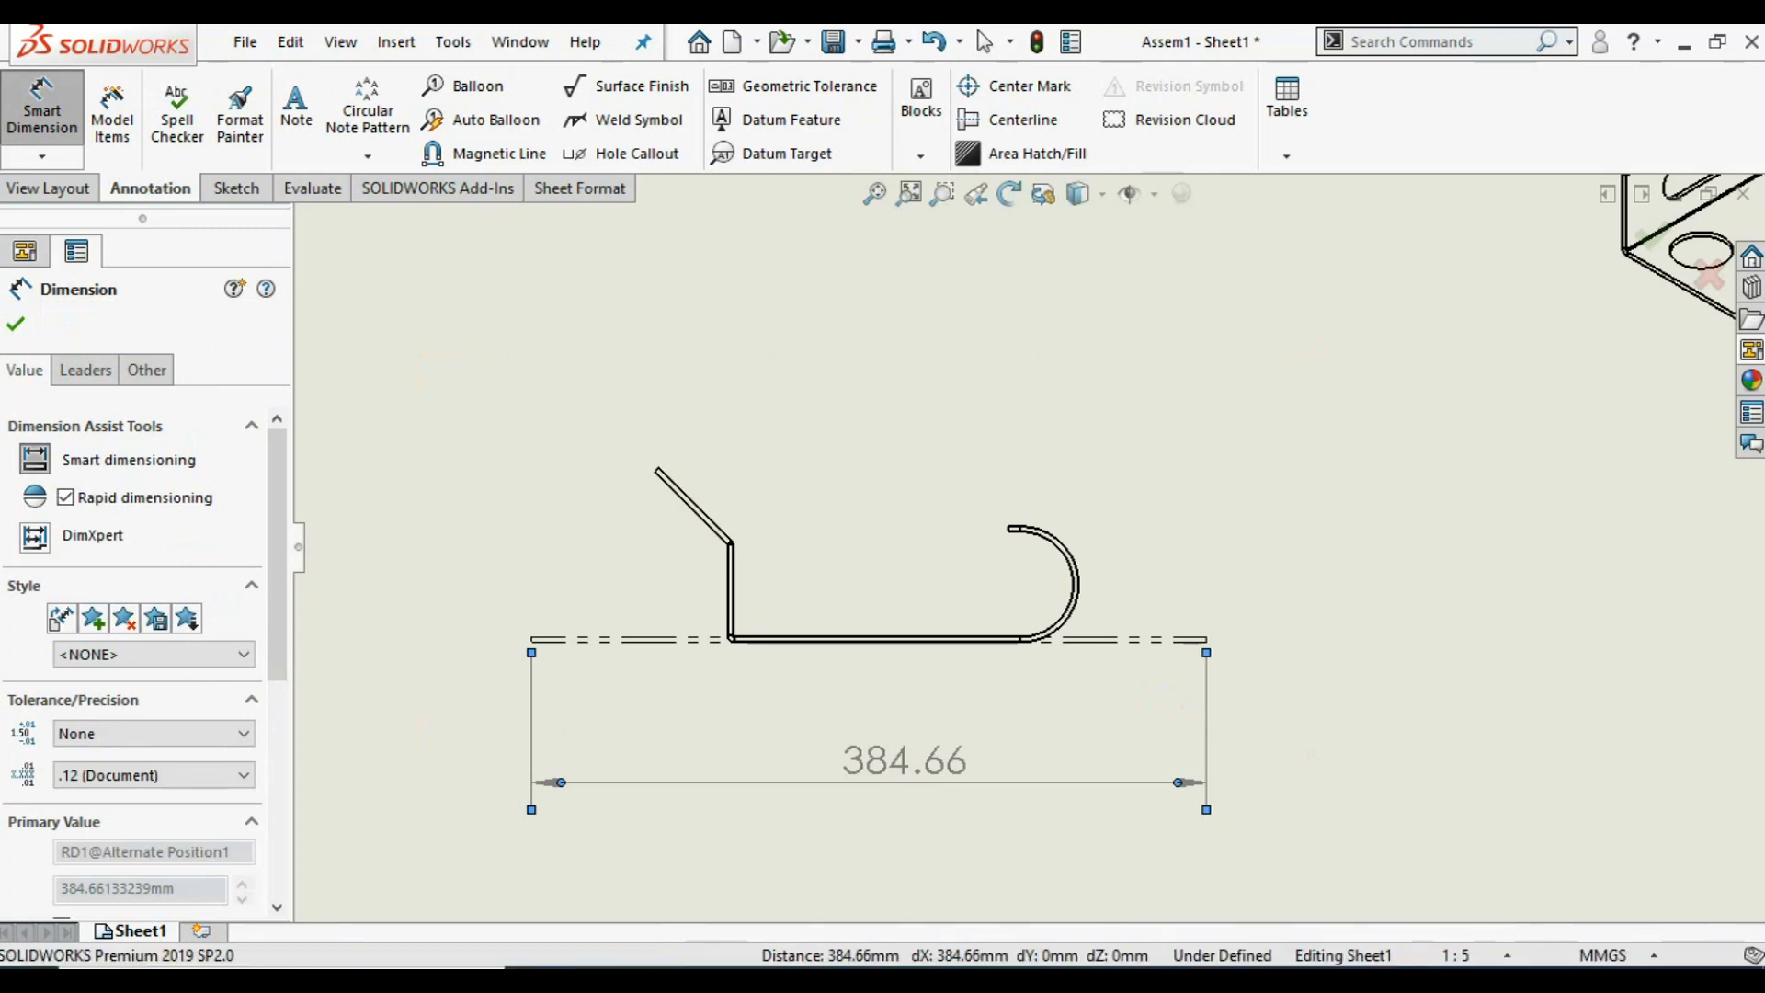
pyautogui.click(16, 323)
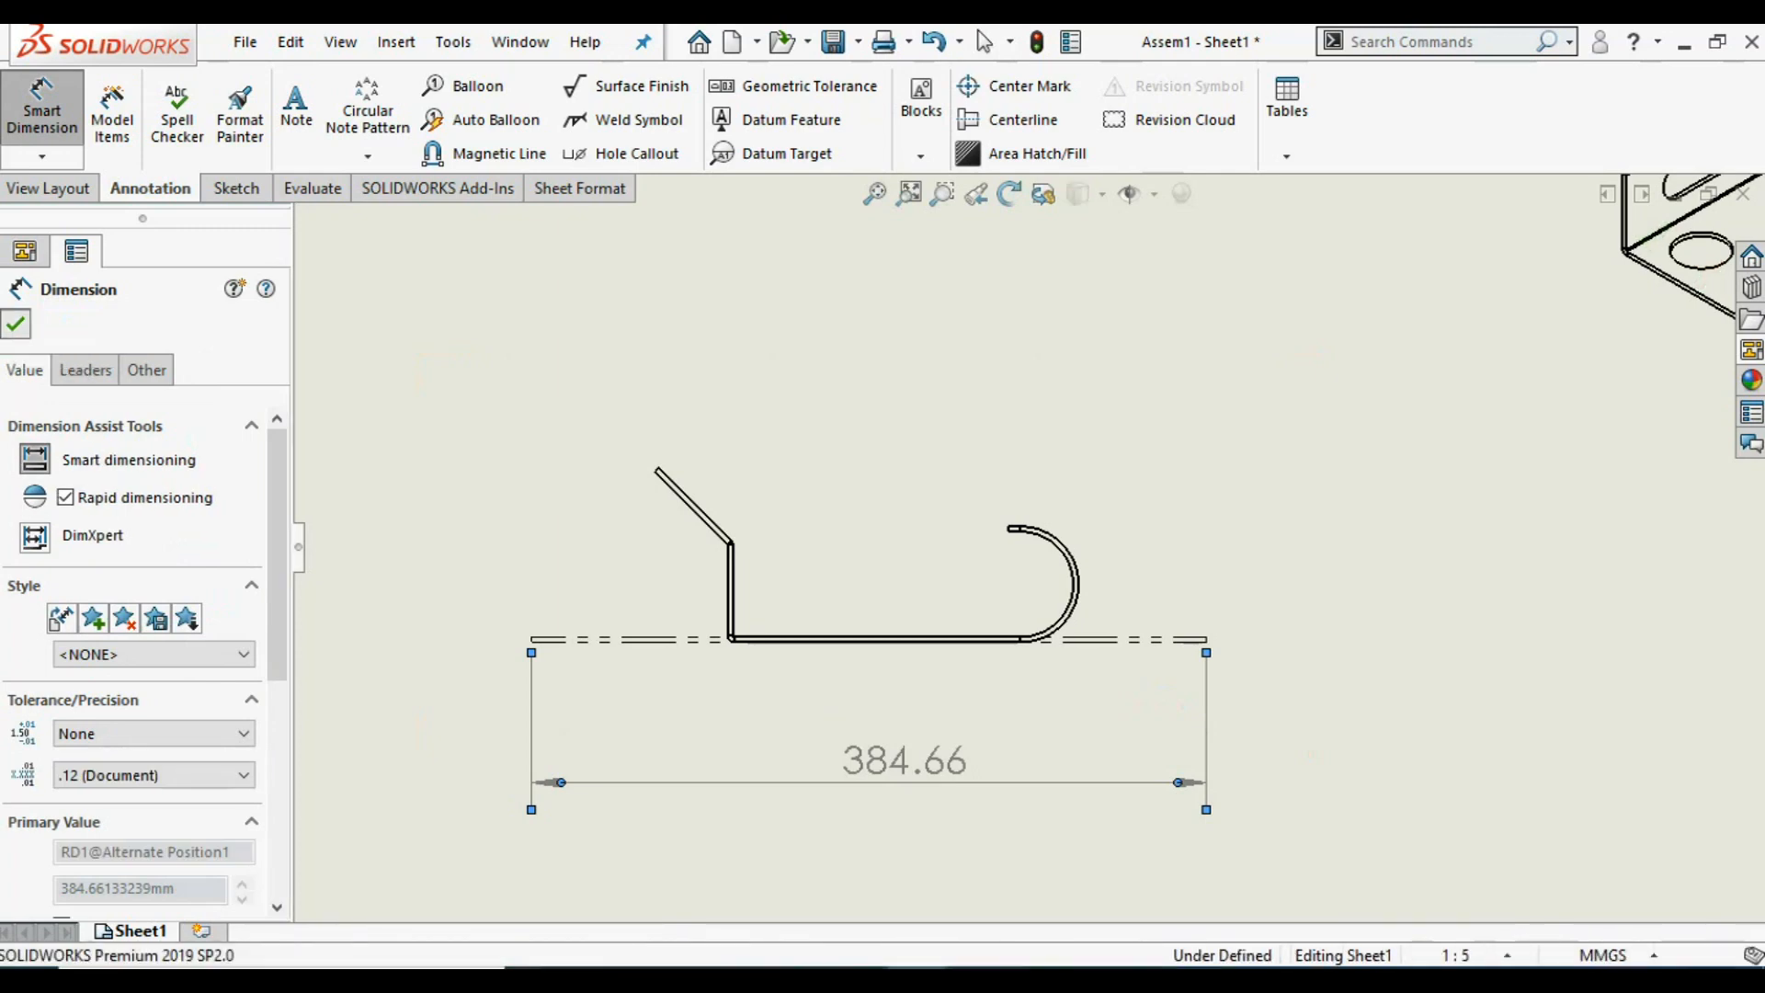
# - Add an alternate position view to the isometric drawing view using the existing flatten configuration
pyautogui.scroll(2, 1028, 546)
pyautogui.scroll(2, 1025, 547)
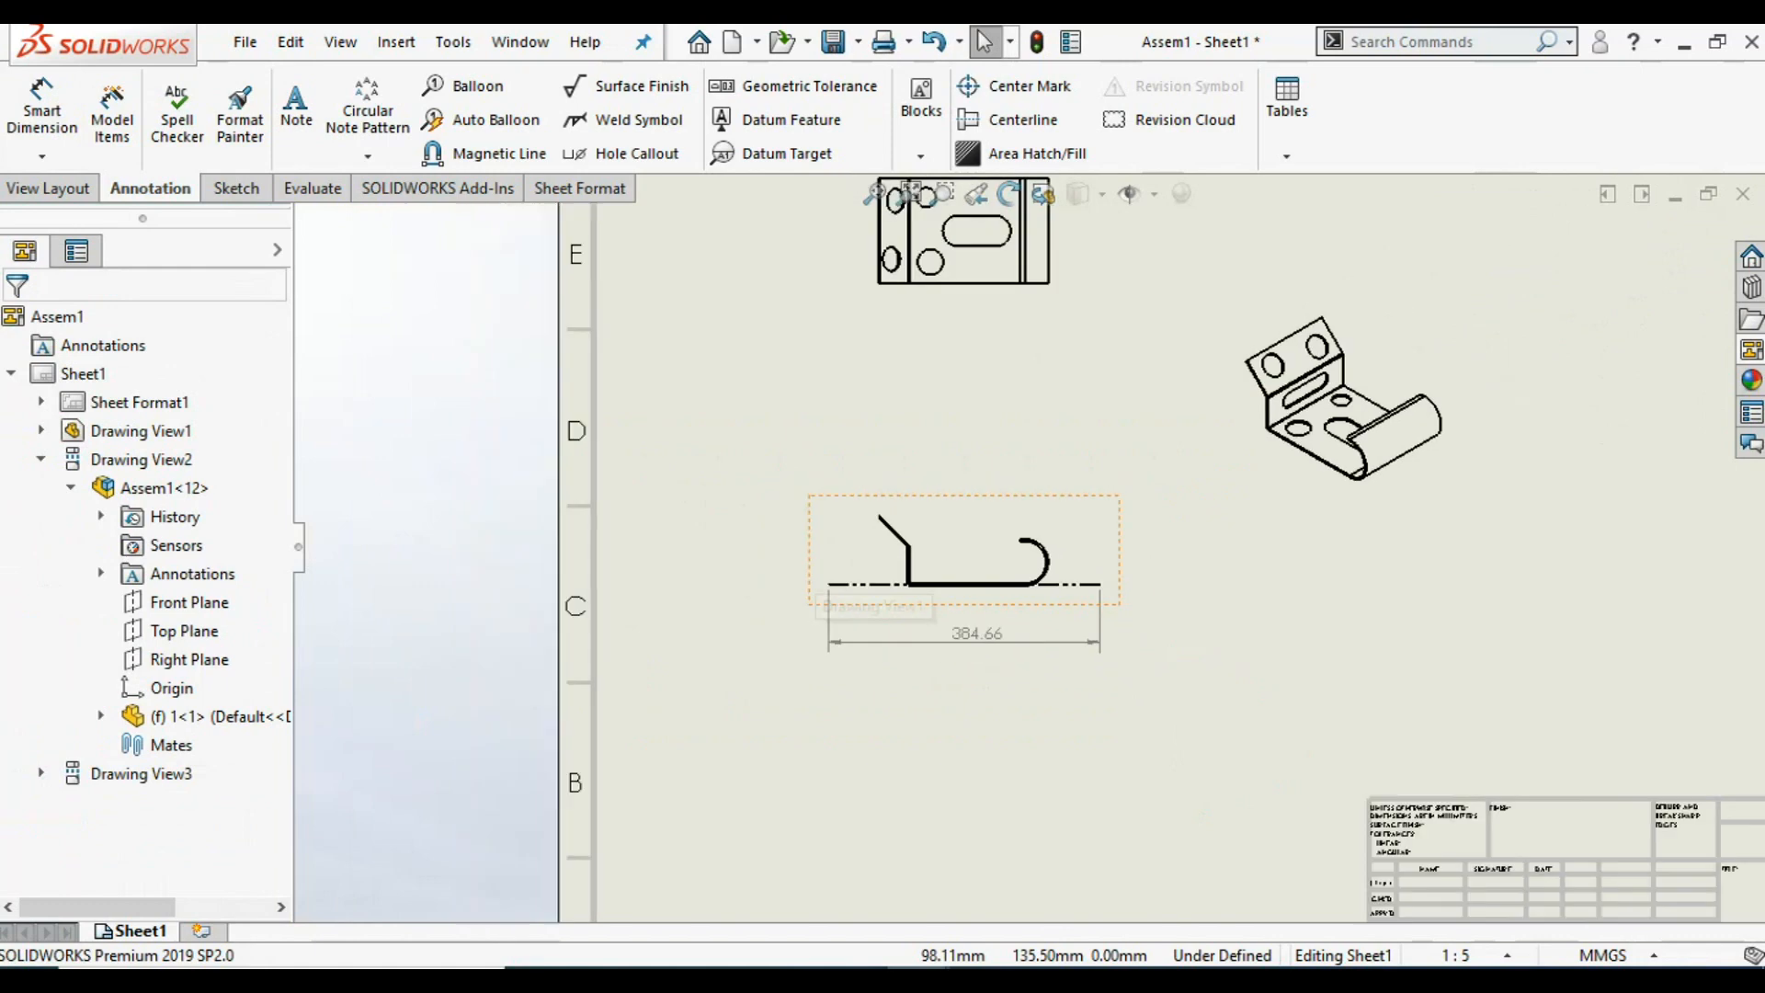
pyautogui.scroll(-3, 1552, 340)
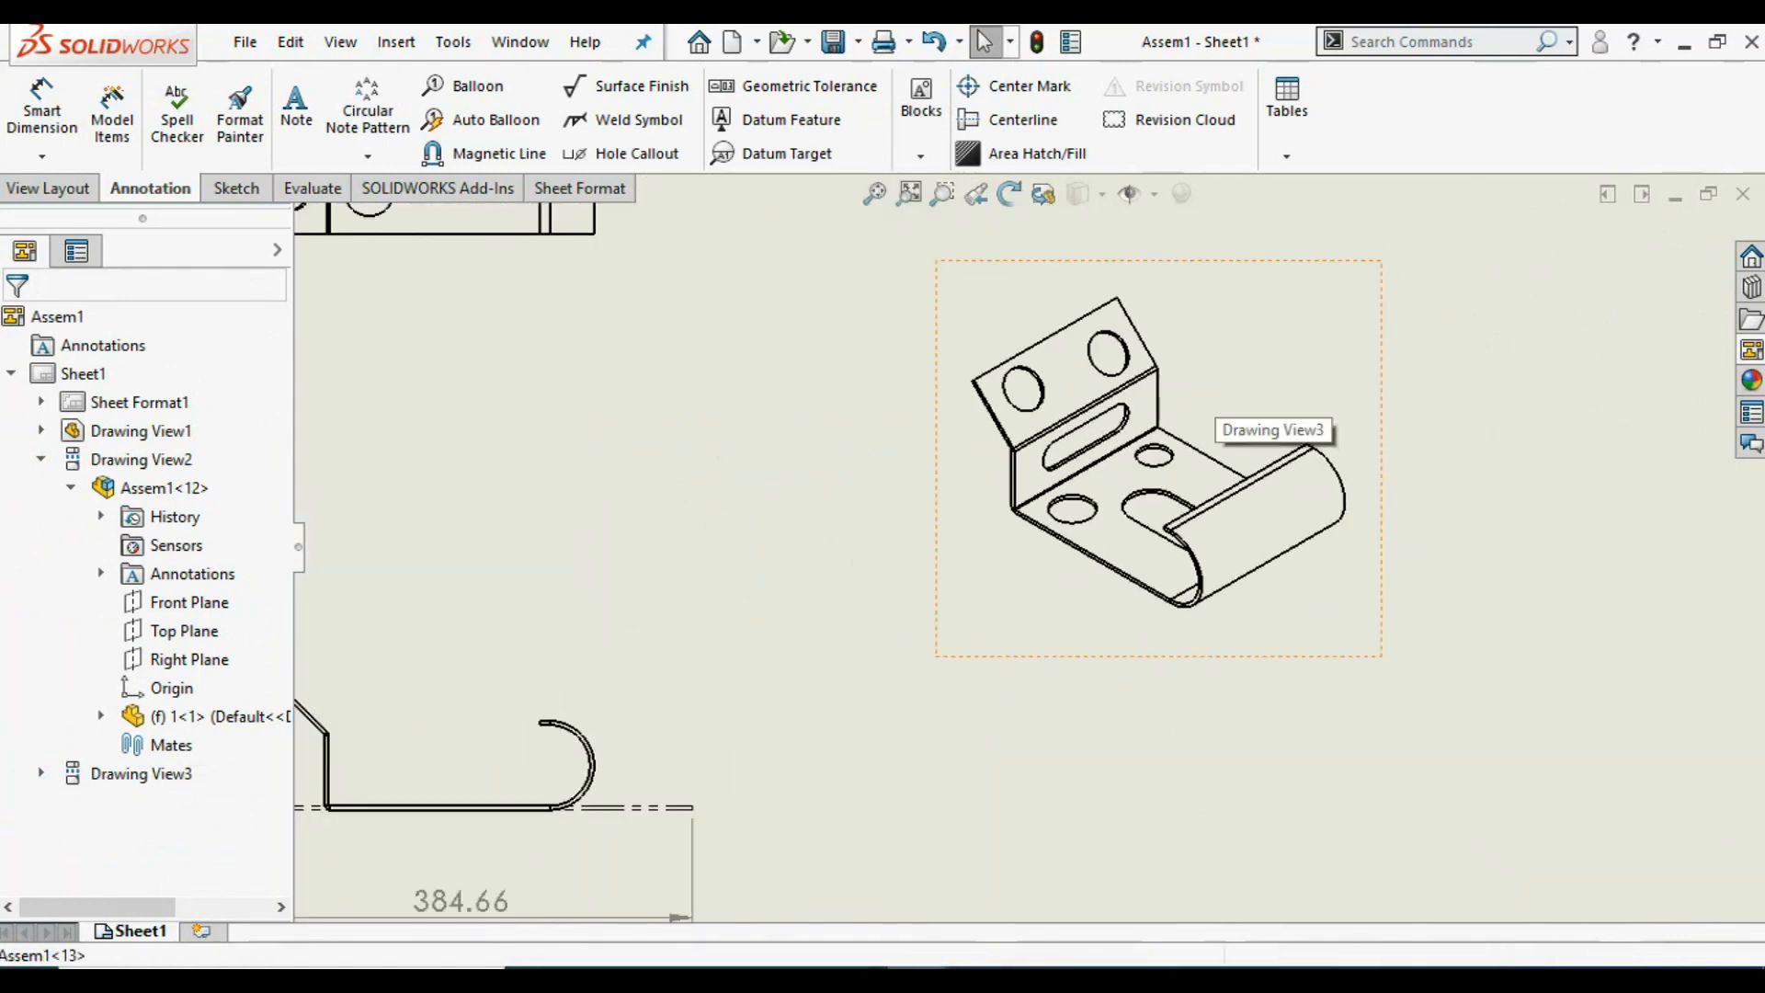
pyautogui.click(1216, 399)
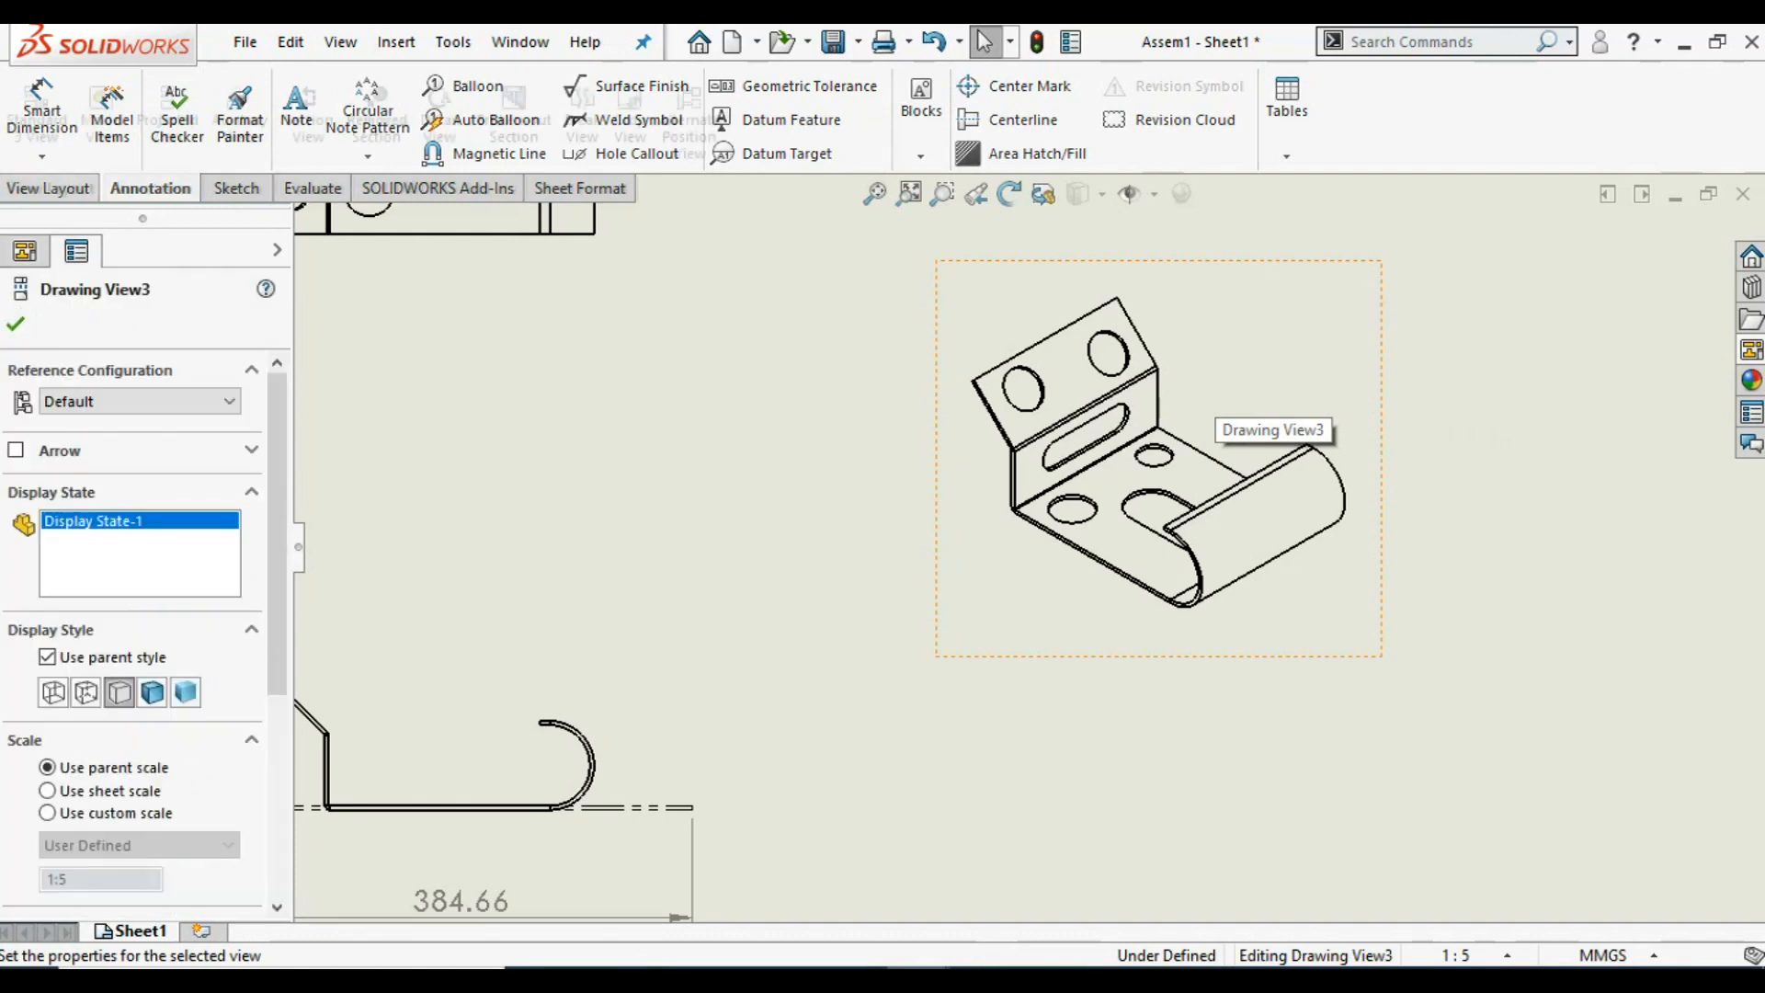
pyautogui.click(689, 127)
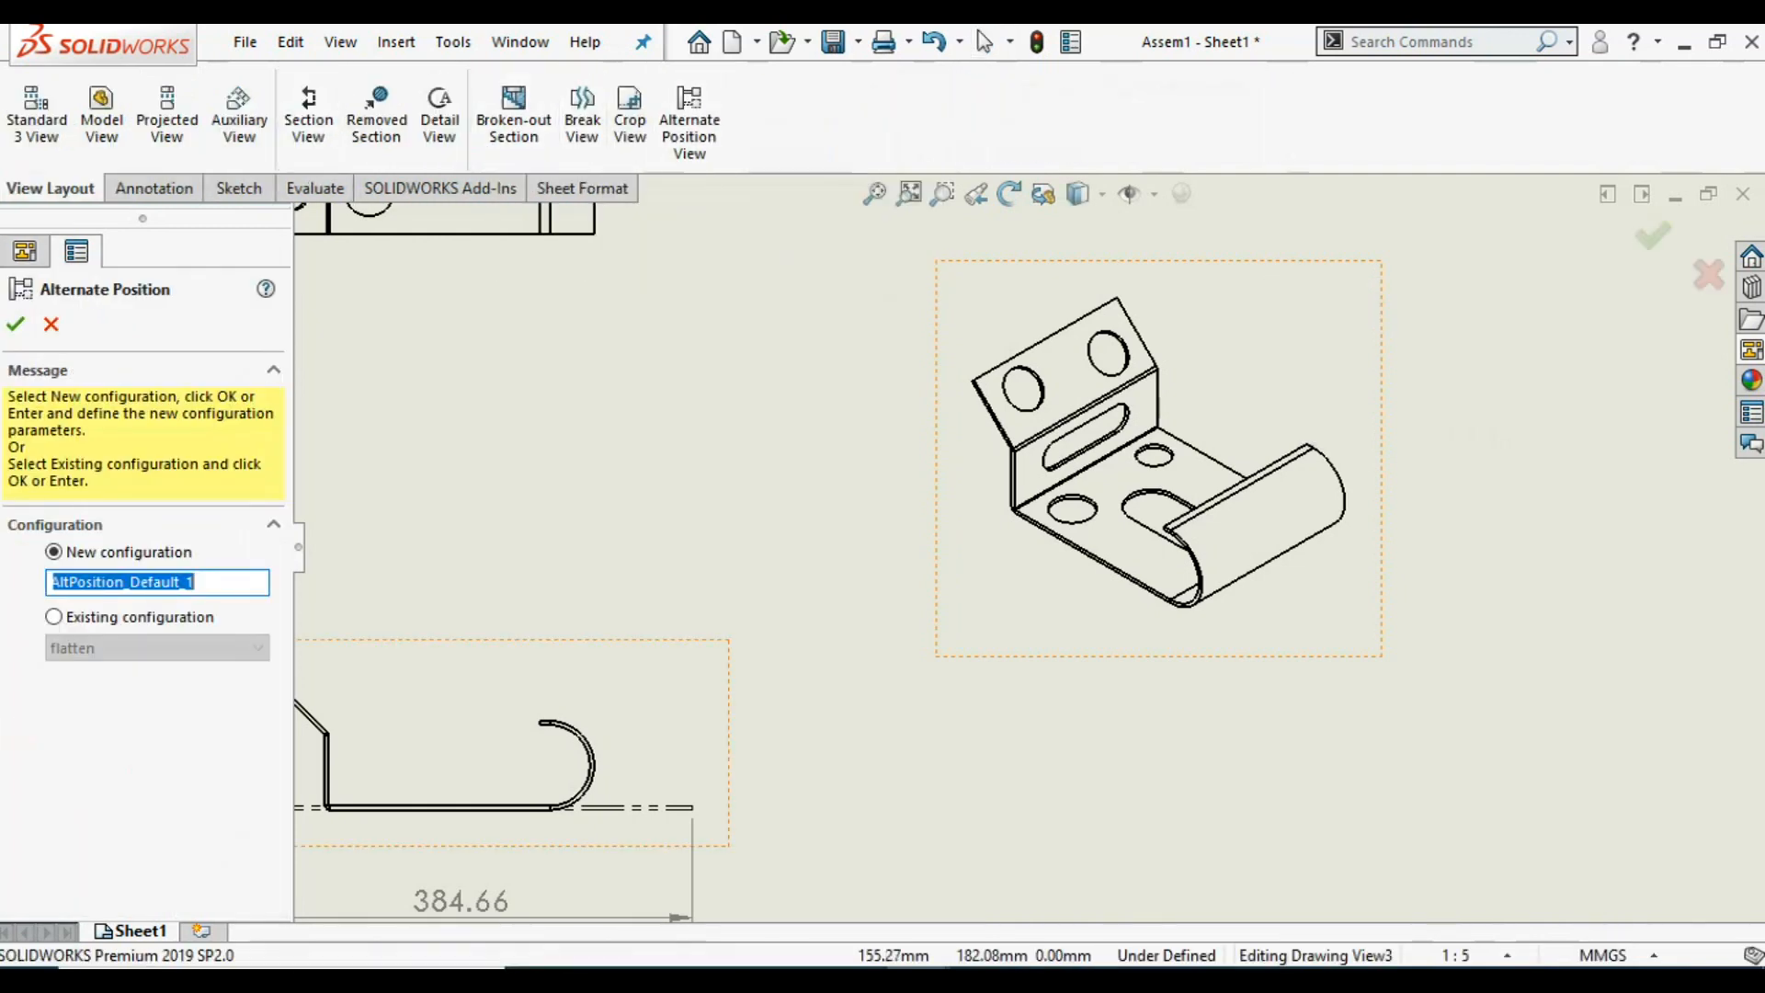
pyautogui.click(53, 617)
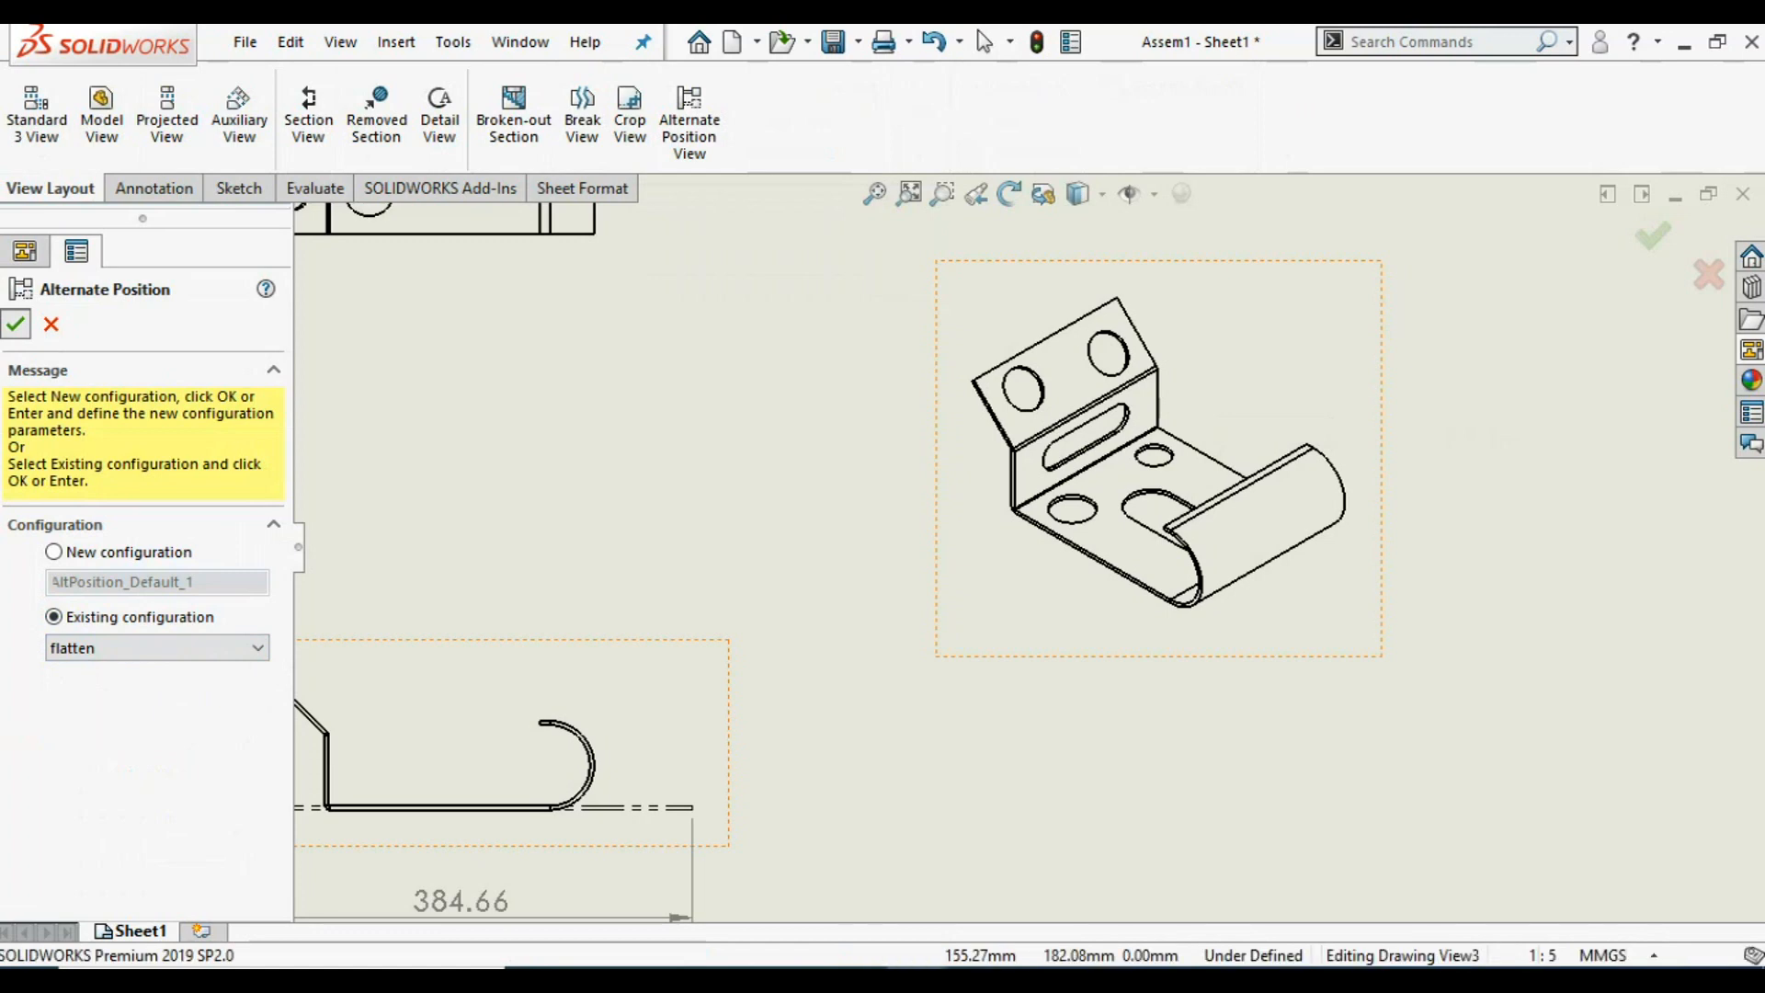
pyautogui.press('Return')
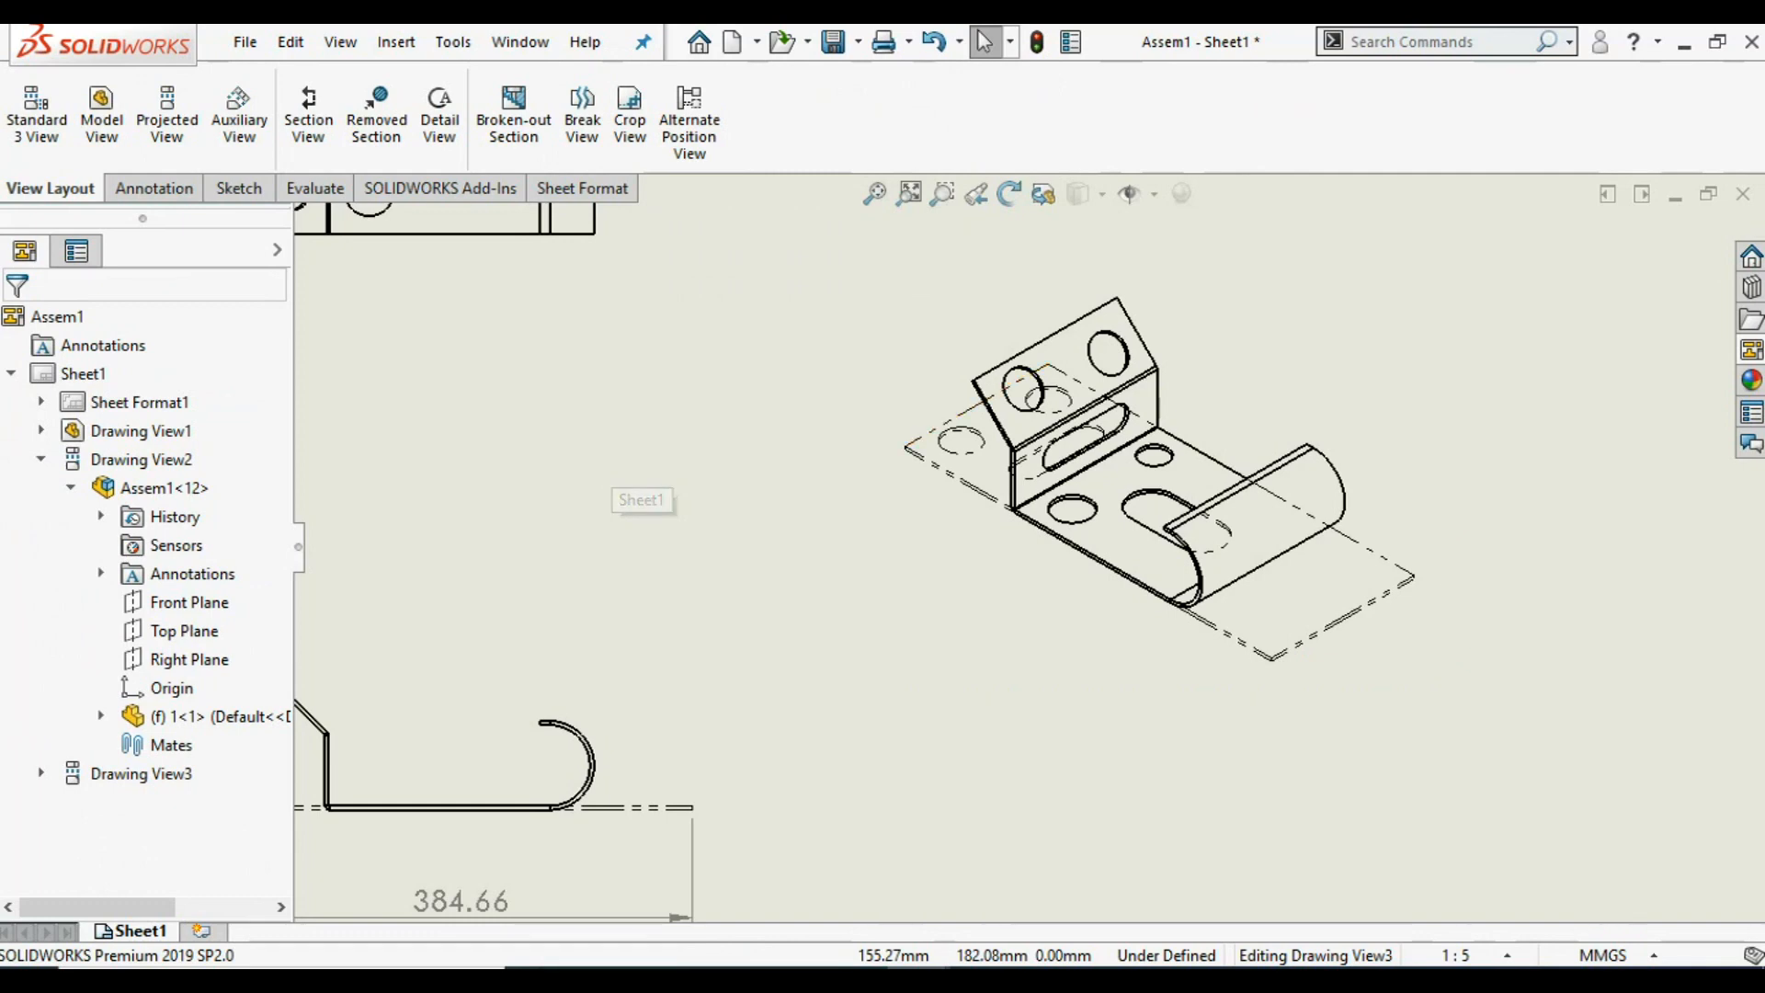
# - Set the isometric drawing view's display style to Shaded With Edges
pyautogui.click(1122, 318)
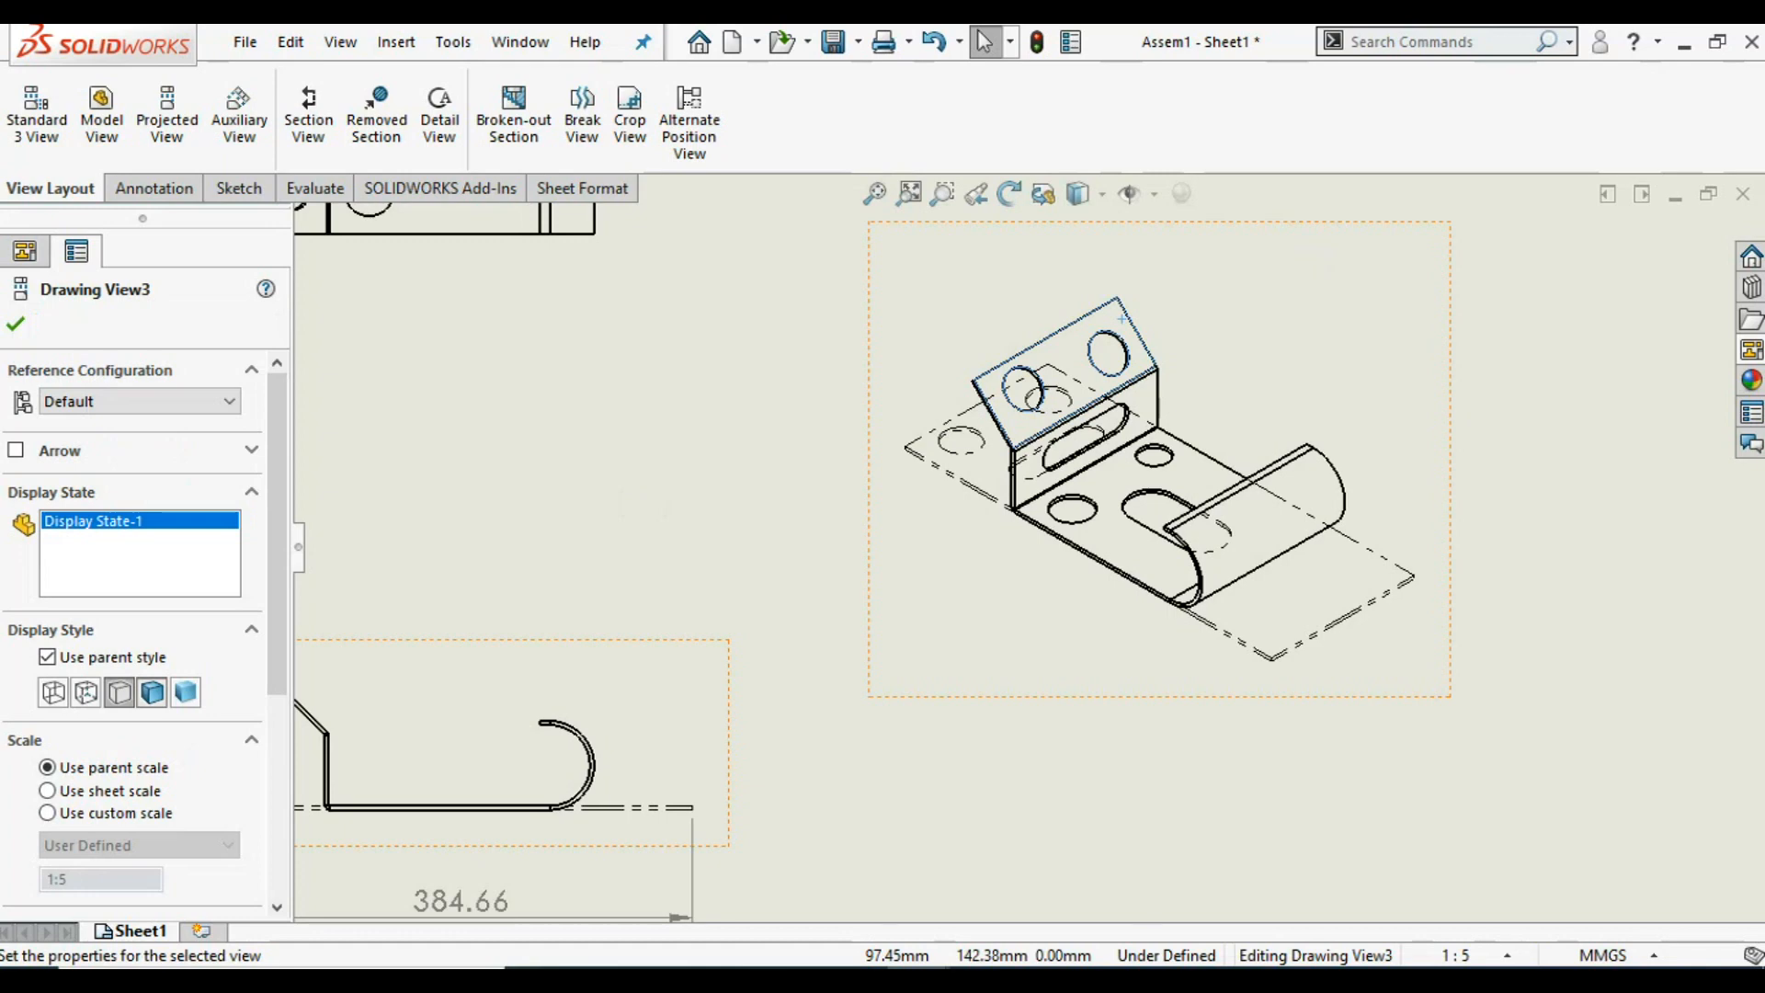
pyautogui.click(152, 692)
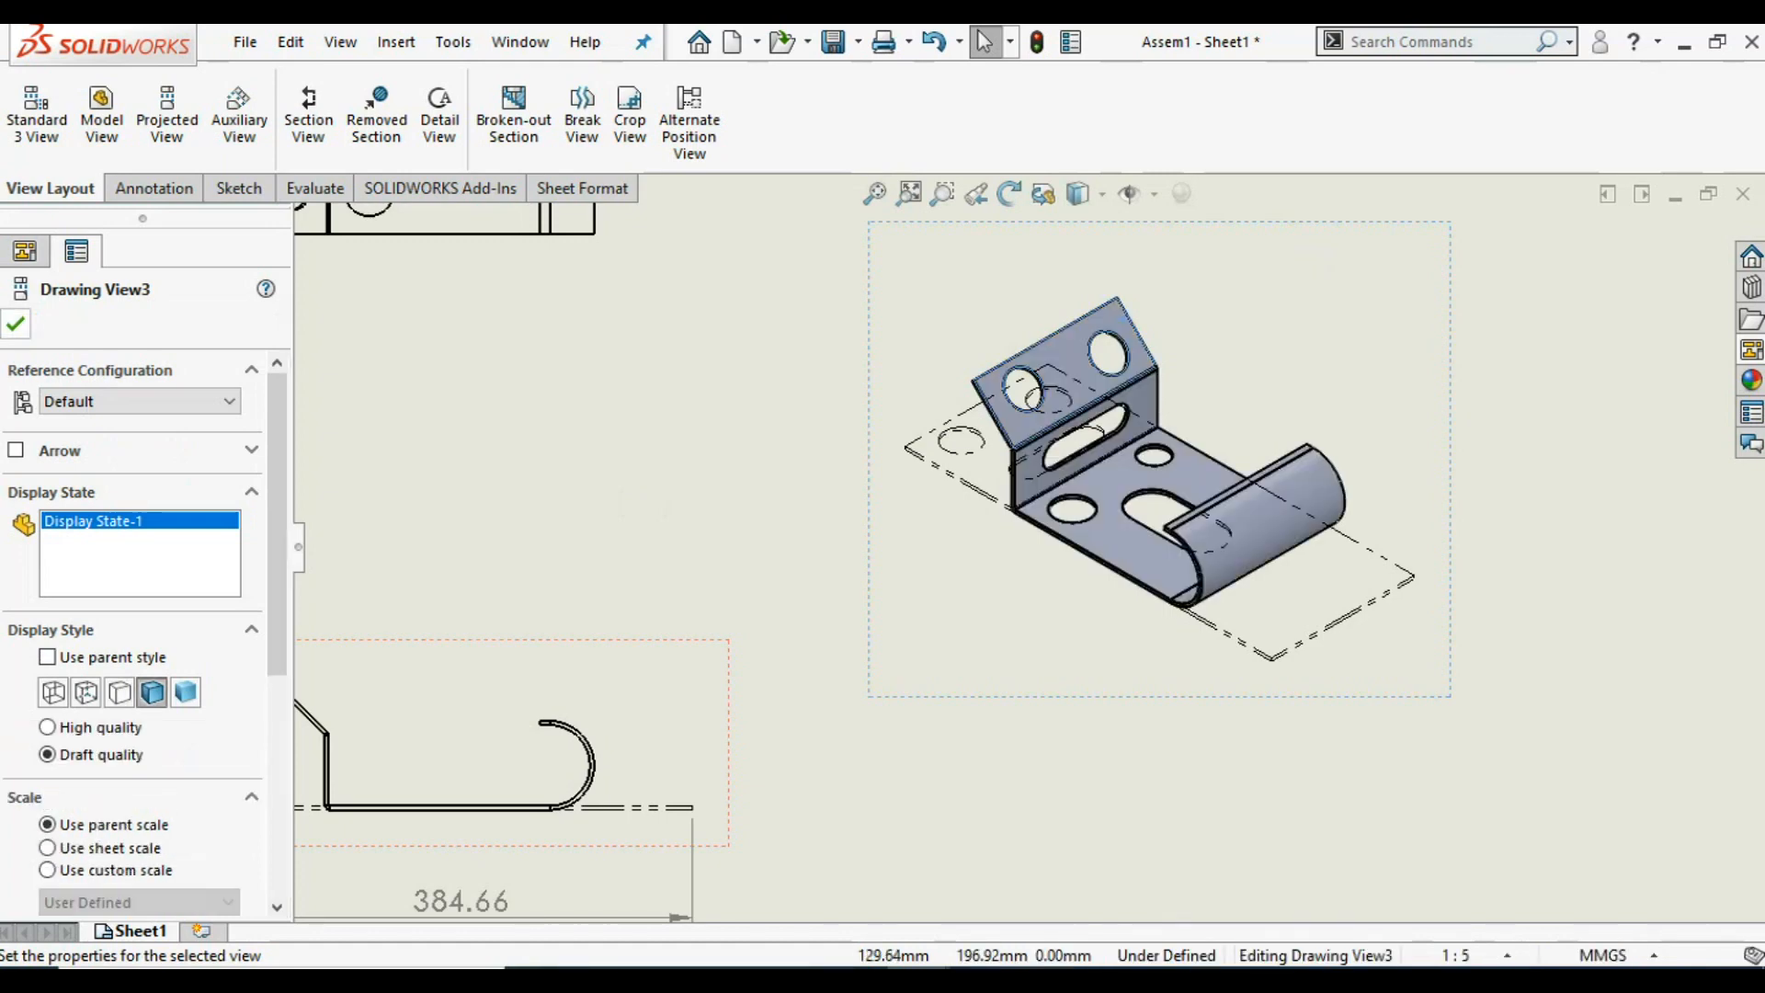
pyautogui.press('Escape')
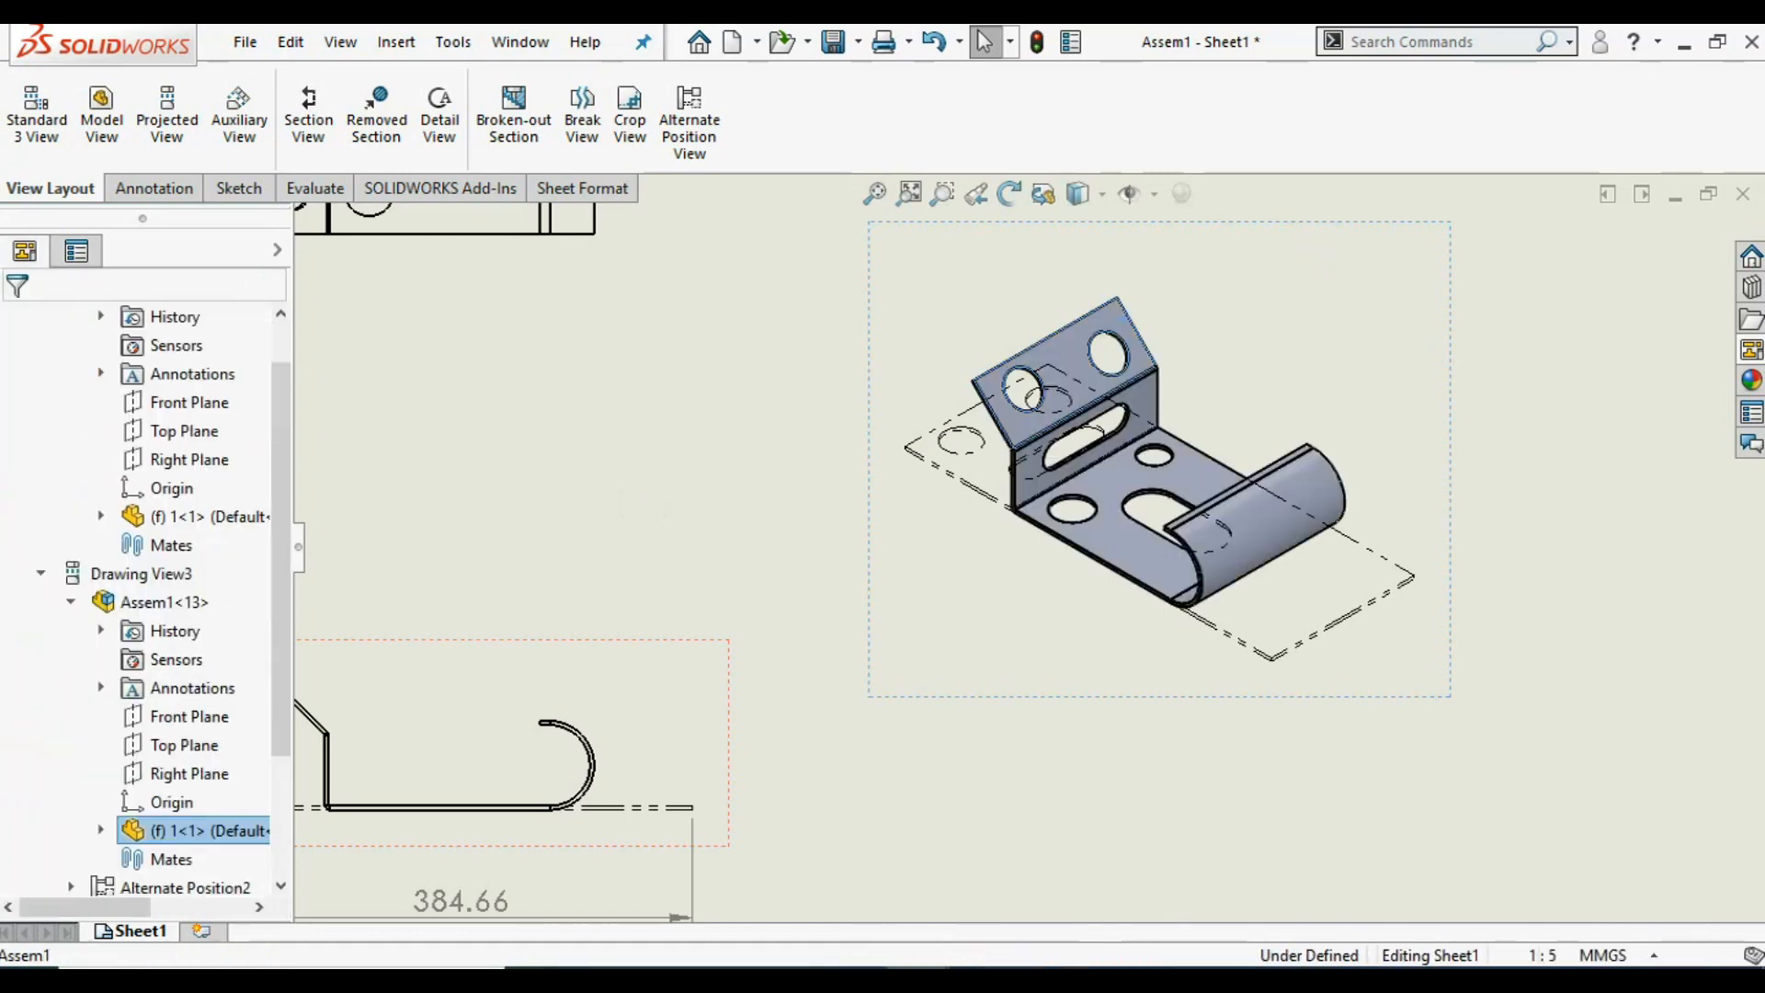
# - Examine the shaded isometric view with its flattened phantom overlay, and compare it with the front and top views
pyautogui.scroll(-4, 1243, 461)
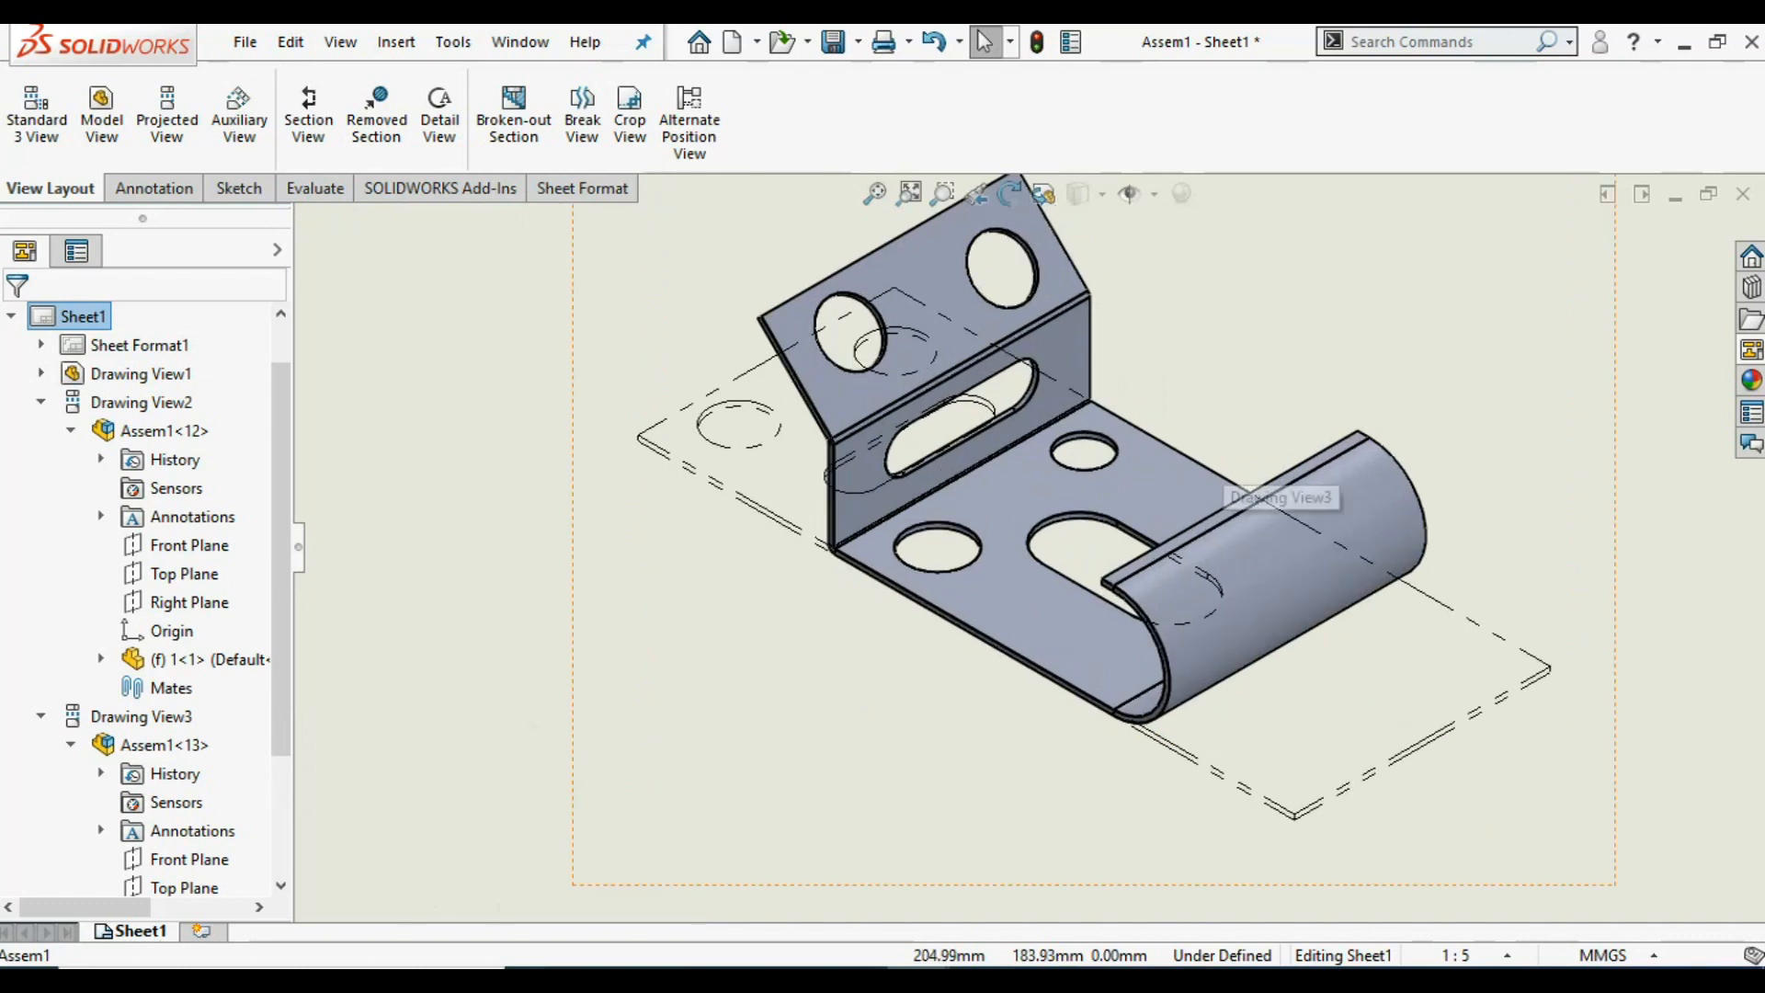
pyautogui.scroll(2, 1222, 474)
pyautogui.scroll(-1, 1123, 219)
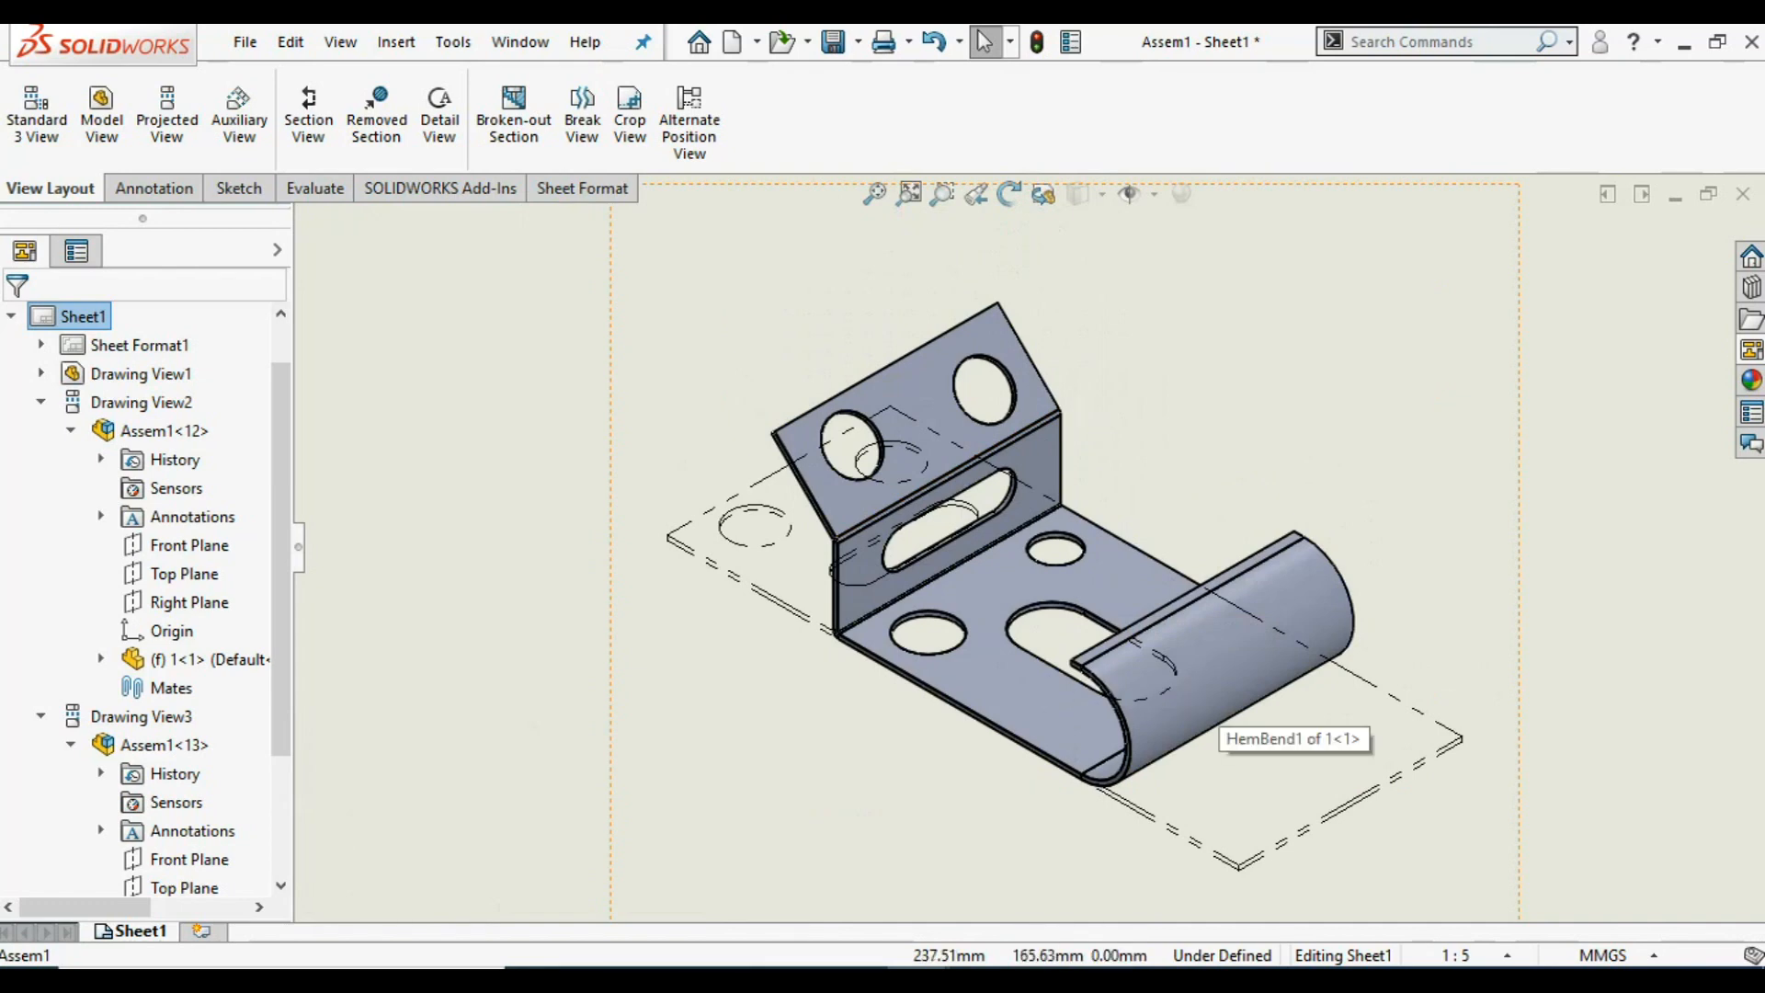
pyautogui.scroll(4, 1213, 725)
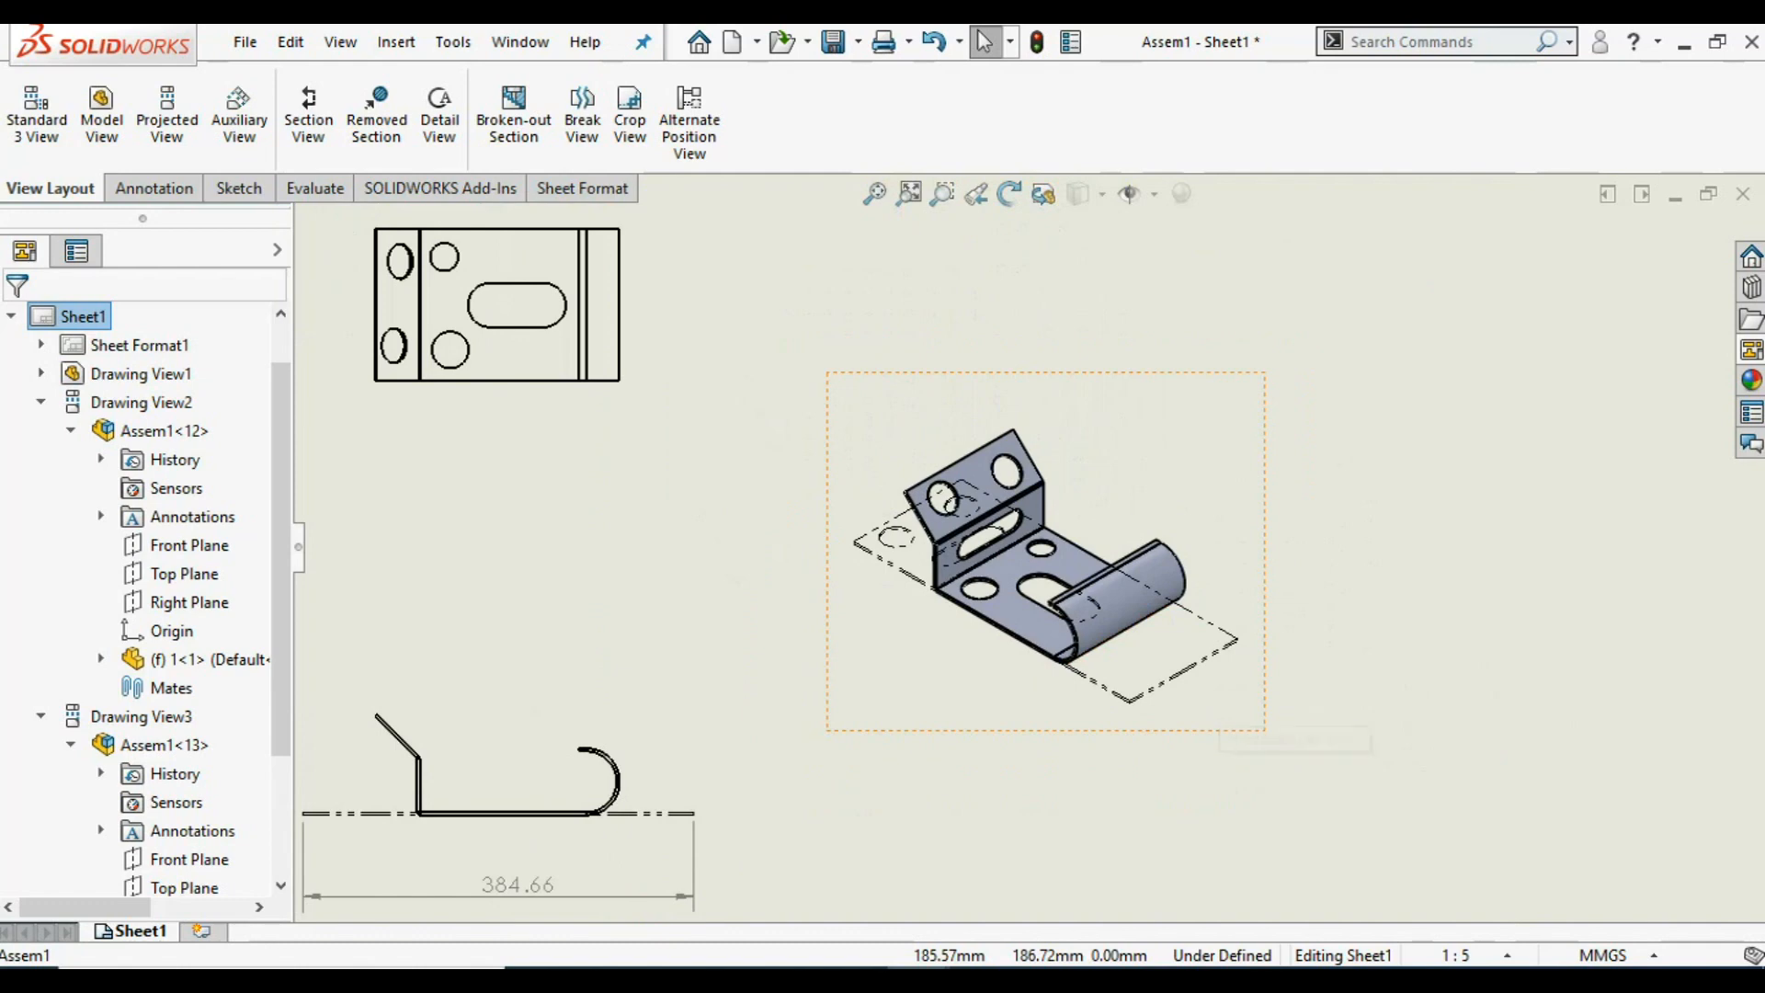
pyautogui.scroll(3, 1195, 621)
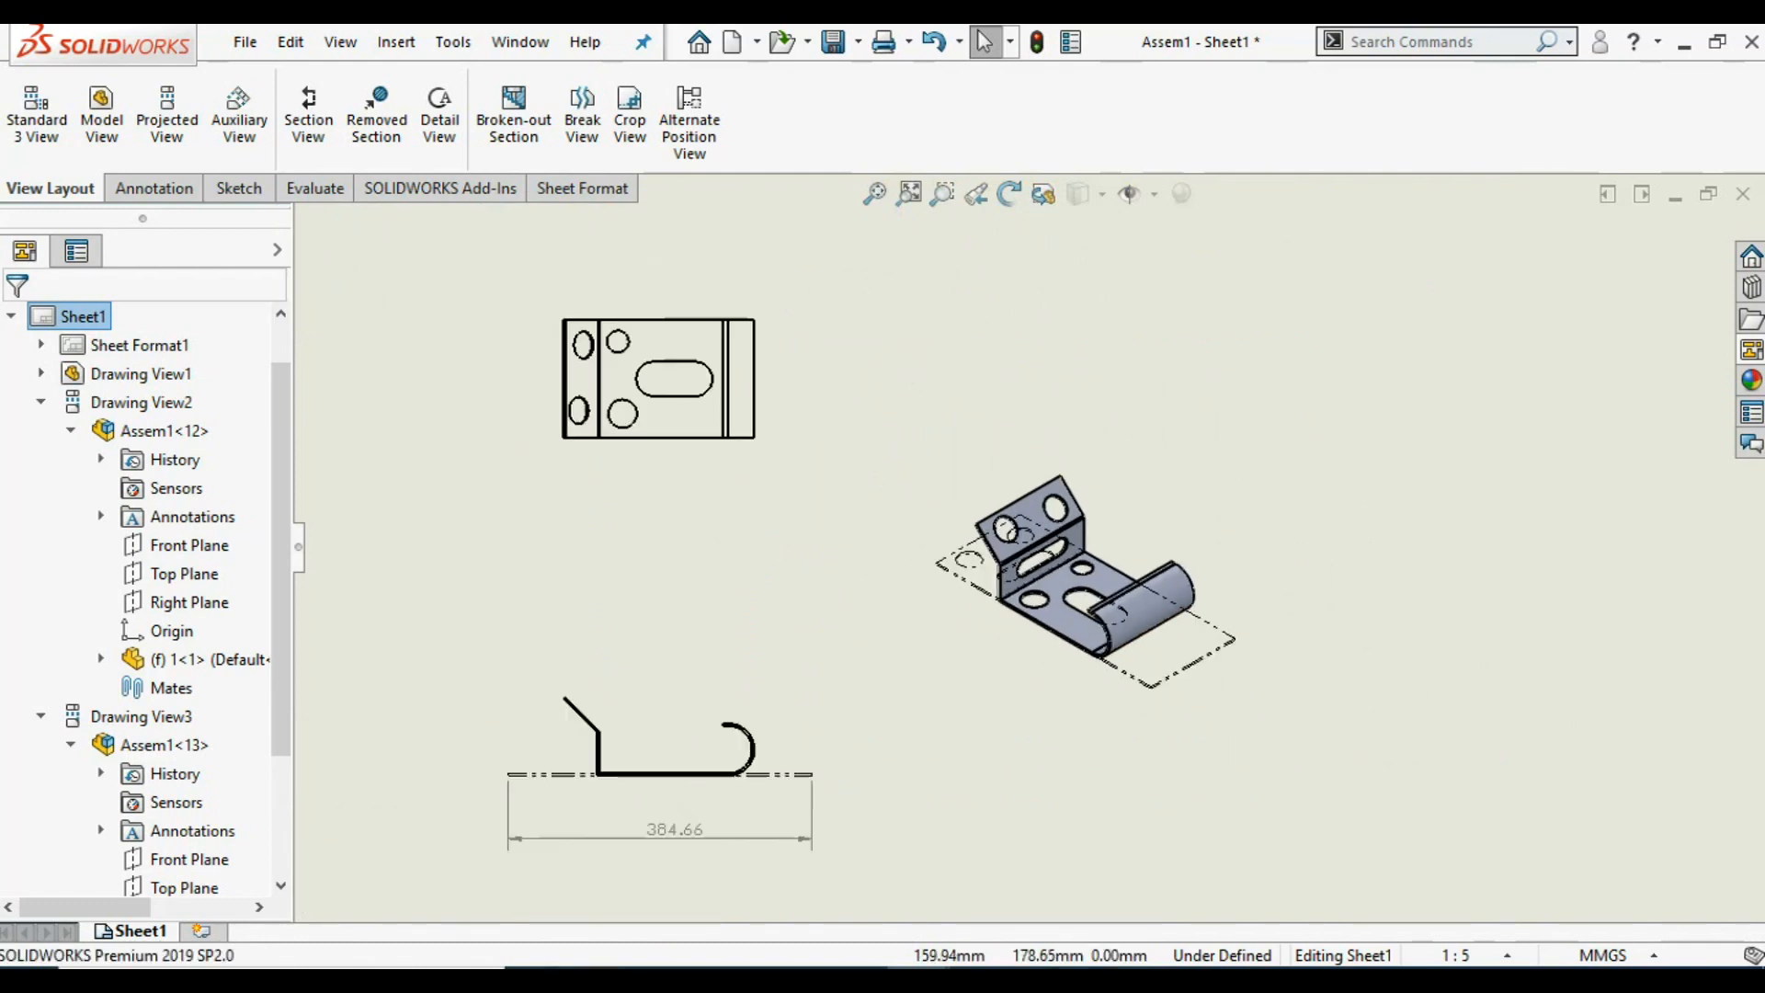
pyautogui.scroll(-1, 691, 567)
pyautogui.scroll(-1, 727, 444)
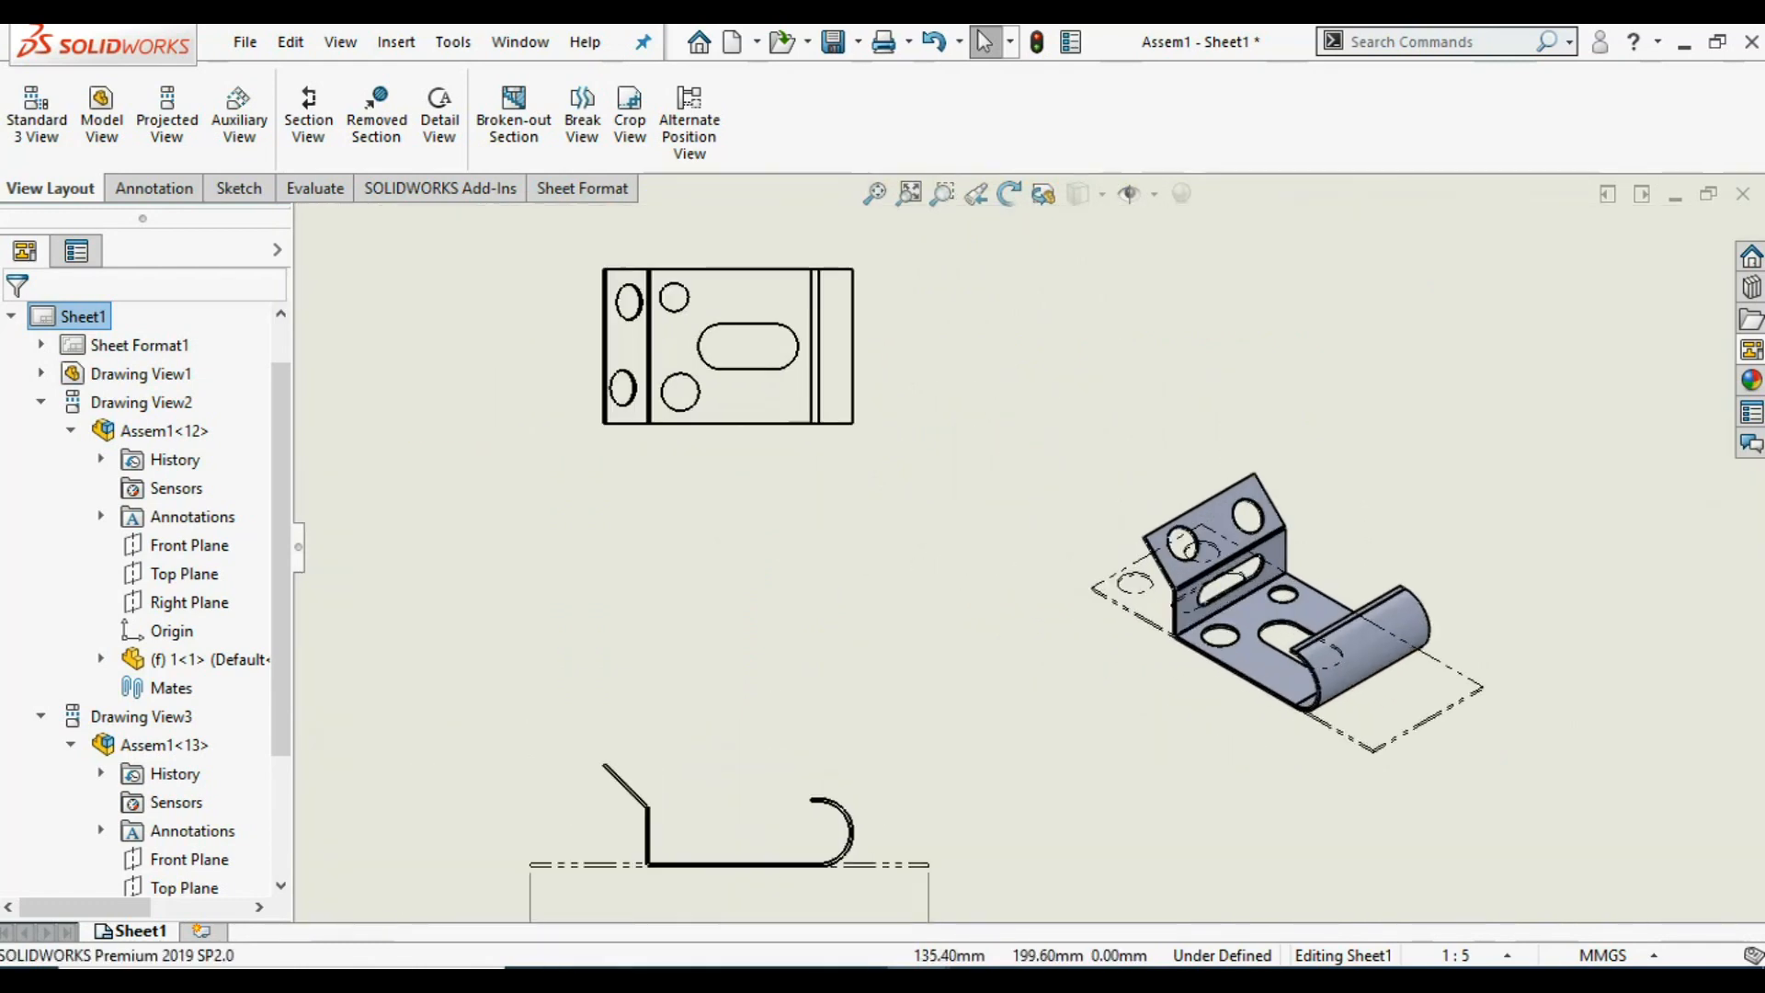
pyautogui.scroll(1, 1043, 555)
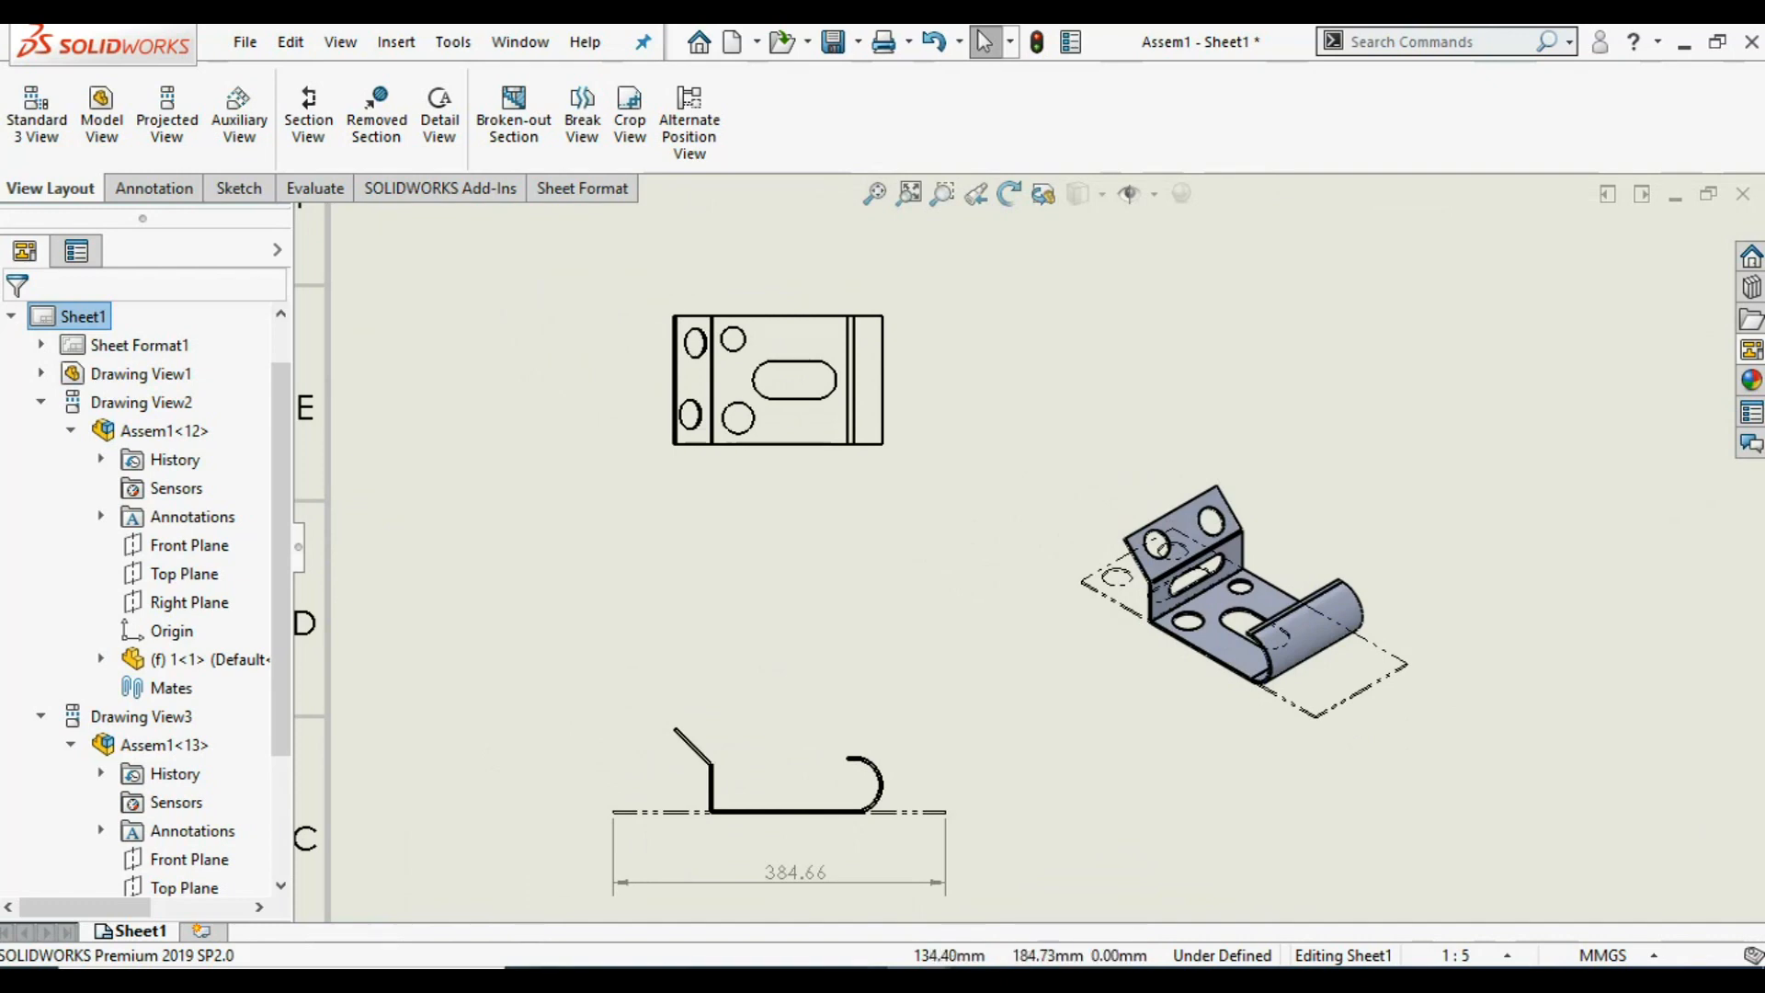
pyautogui.scroll(1, 1014, 547)
pyautogui.scroll(-1, 846, 605)
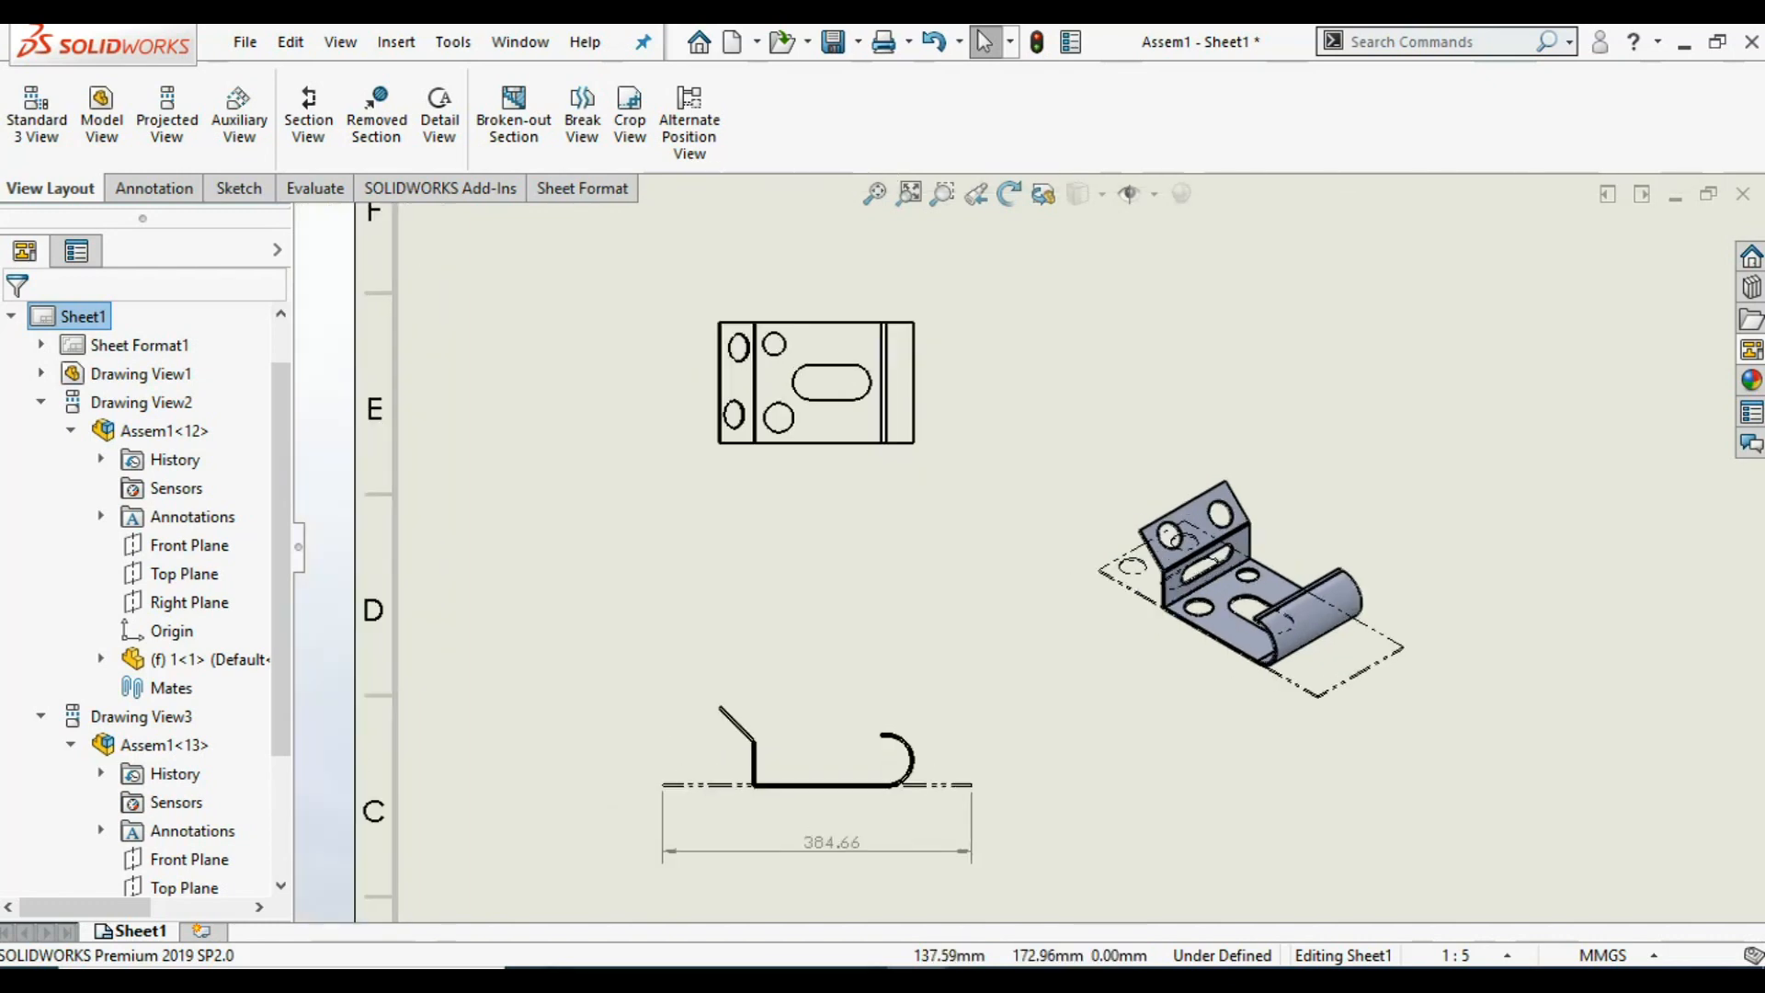